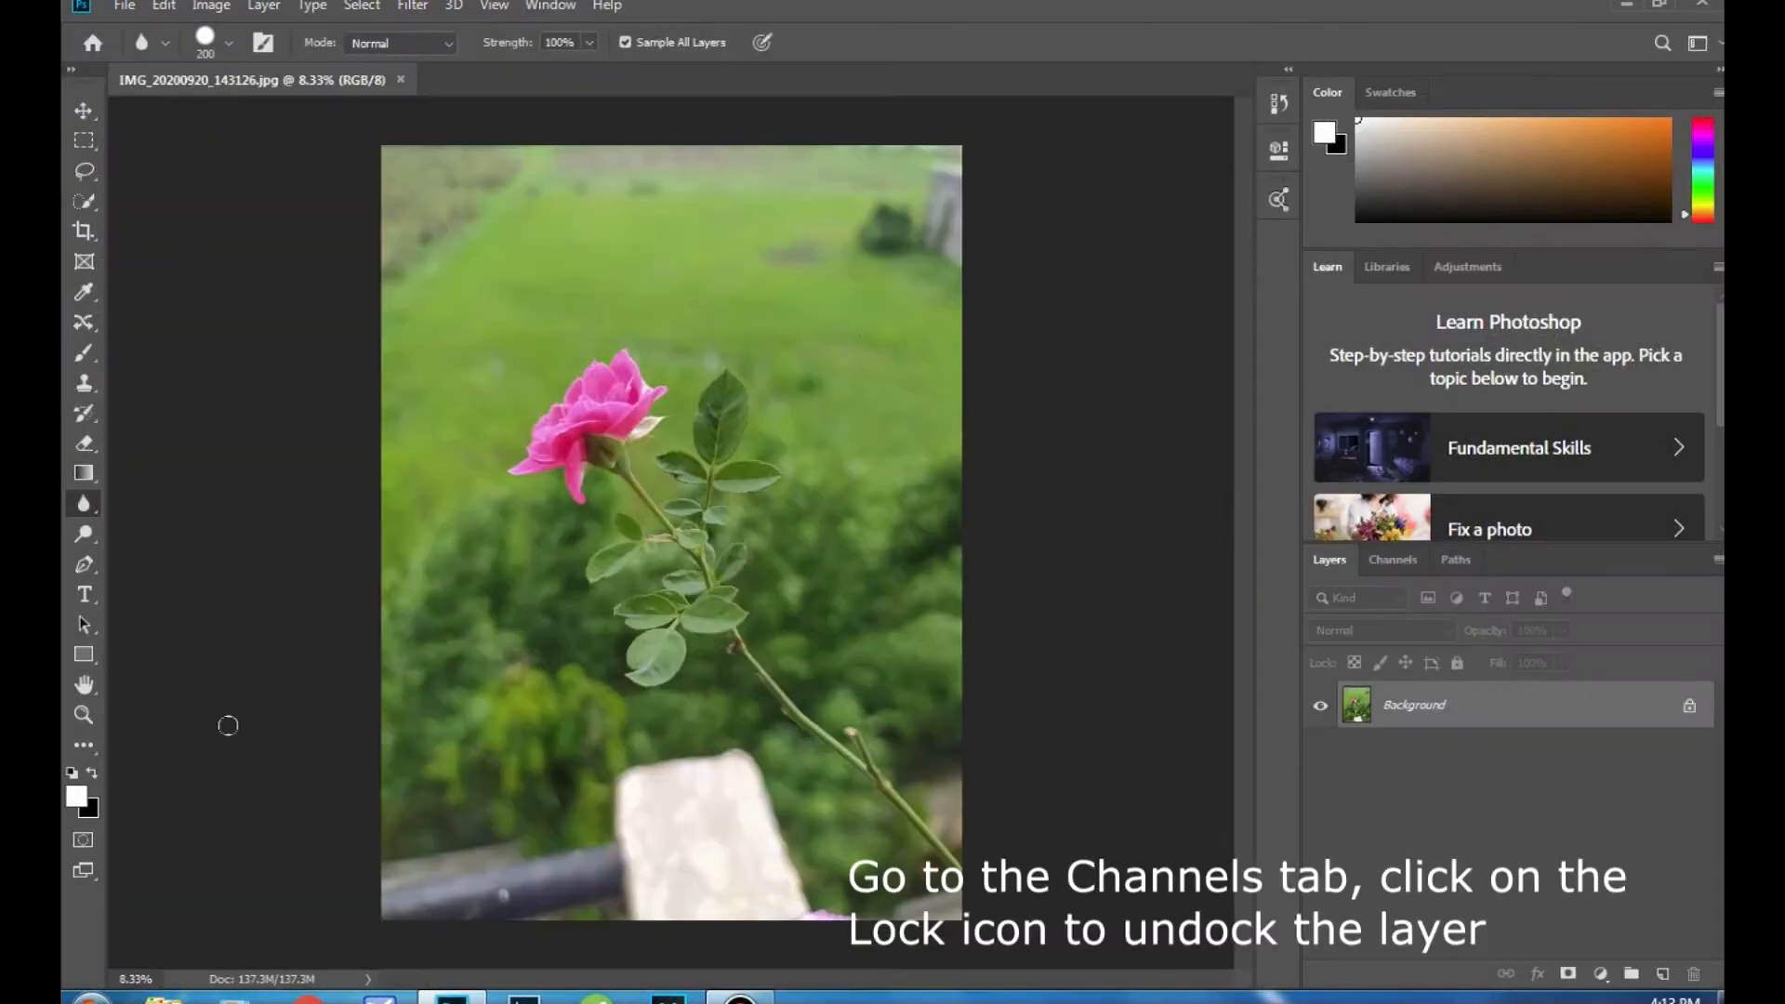
Step: Unlock the Background layer and duplicate it as Layer 0 copy
{"action": "left_click", "coordinate": [1672, 708]}
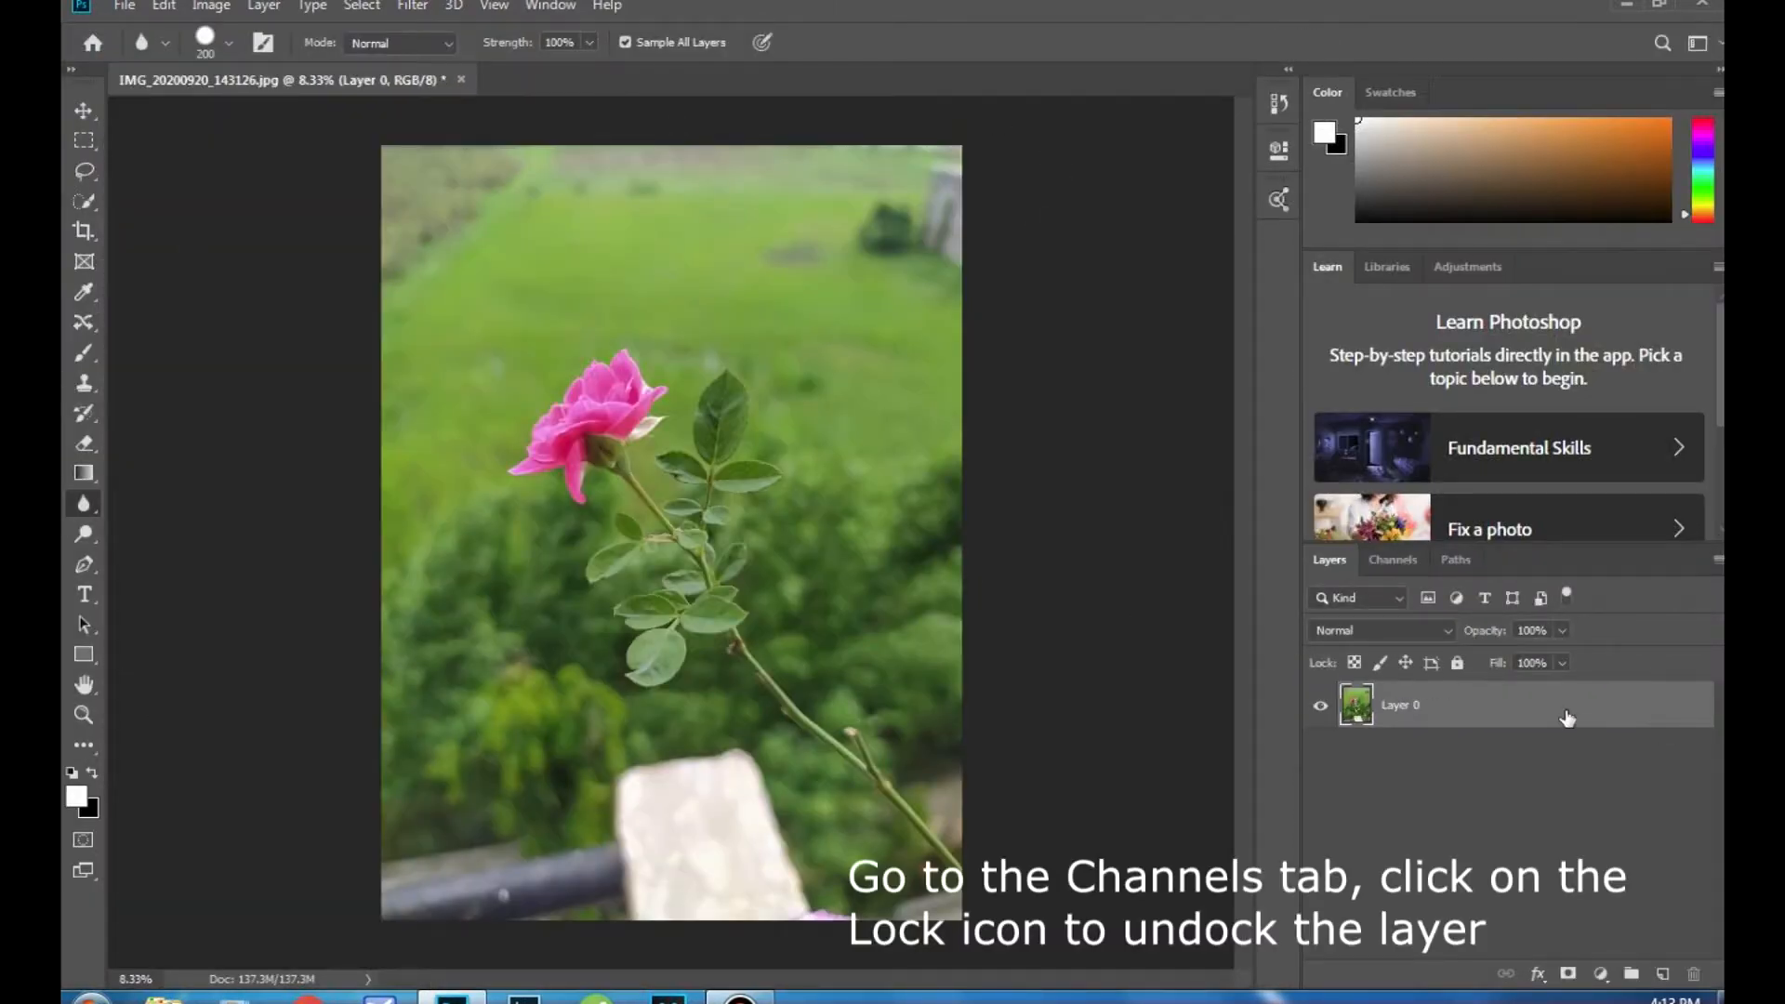
{"action": "right_click", "coordinate": [1566, 714]}
{"action": "left_click", "coordinate": [1318, 131]}
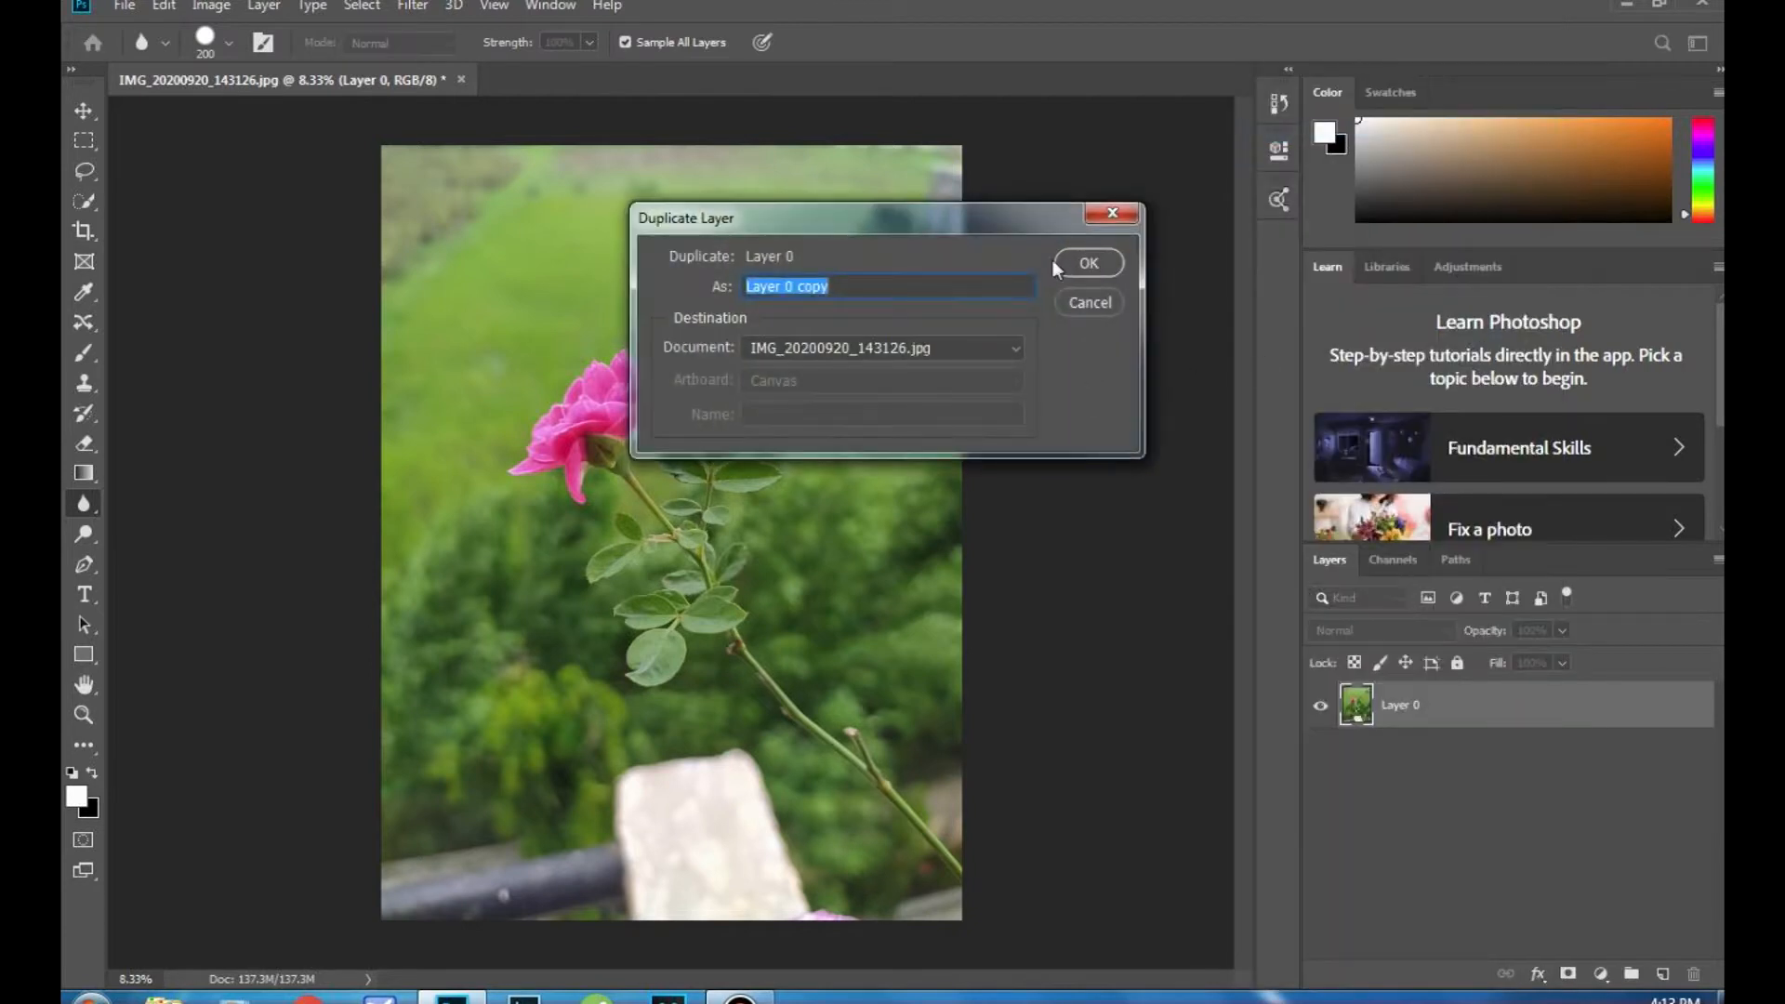
{"action": "left_click", "coordinate": [1081, 264]}
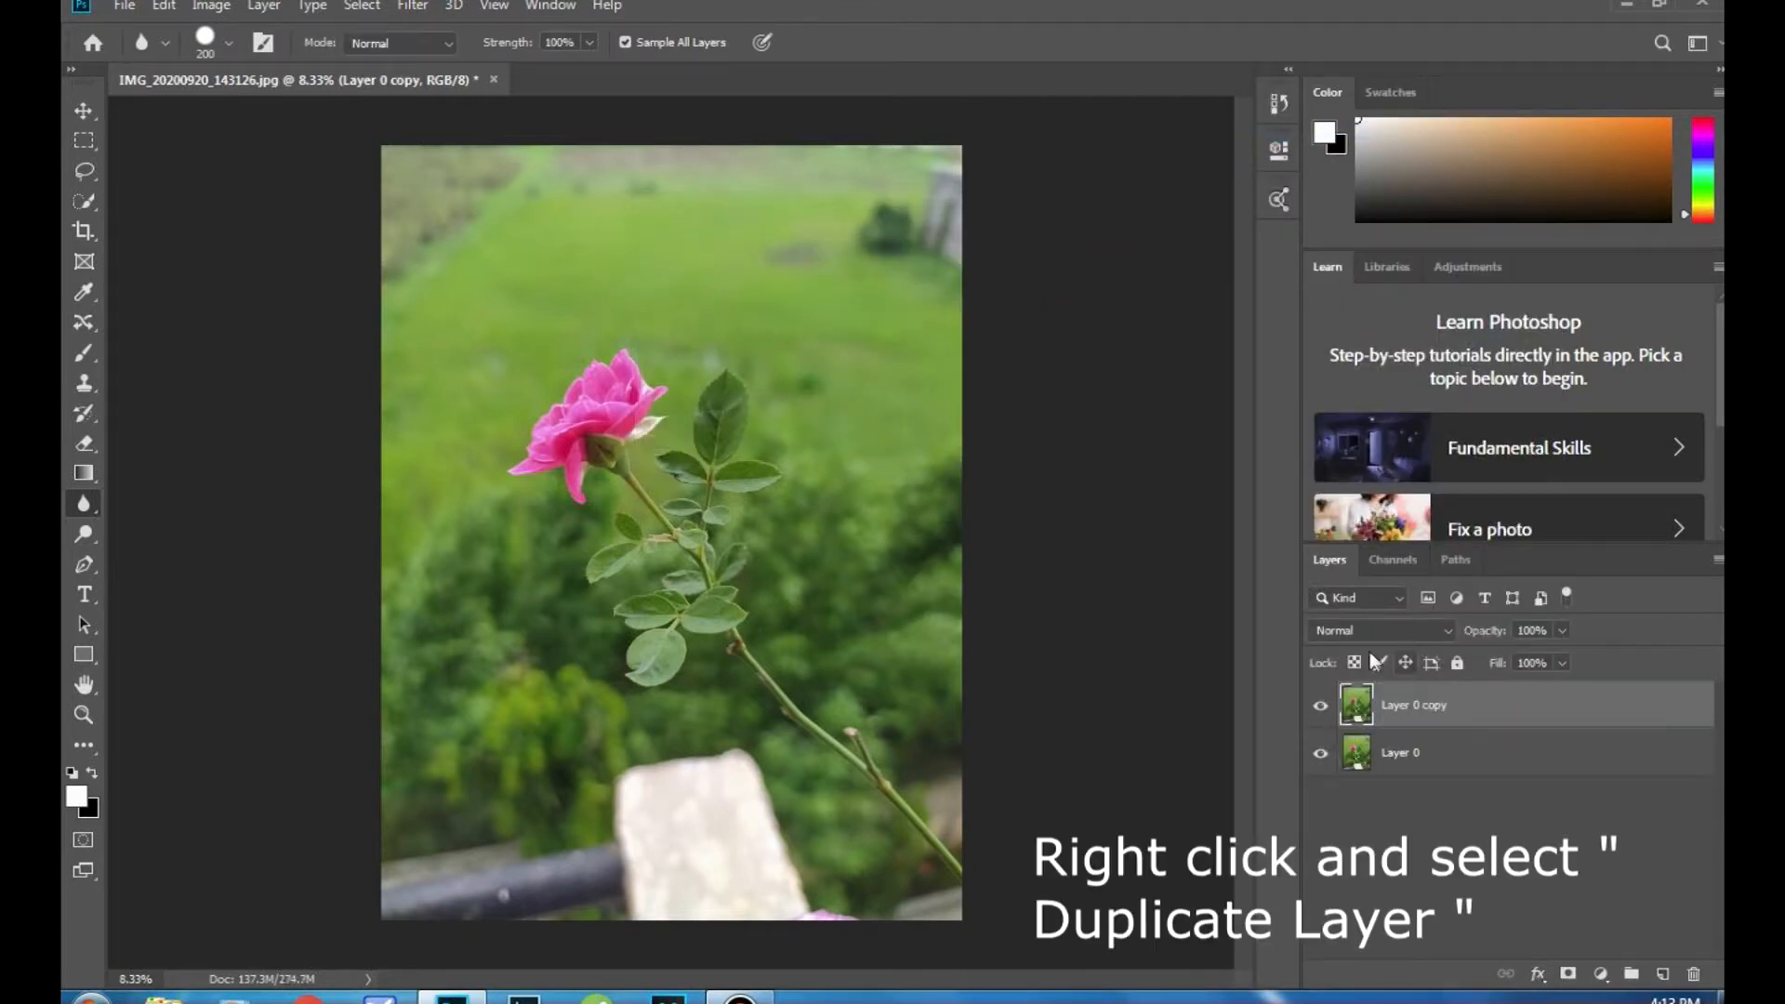
Step: Apply the Camera Raw Filter to the duplicate layer with Highlights -25, Whites -13, Contrast +33 and Blacks -10
{"action": "left_click", "coordinate": [413, 5]}
{"action": "left_click", "coordinate": [530, 141]}
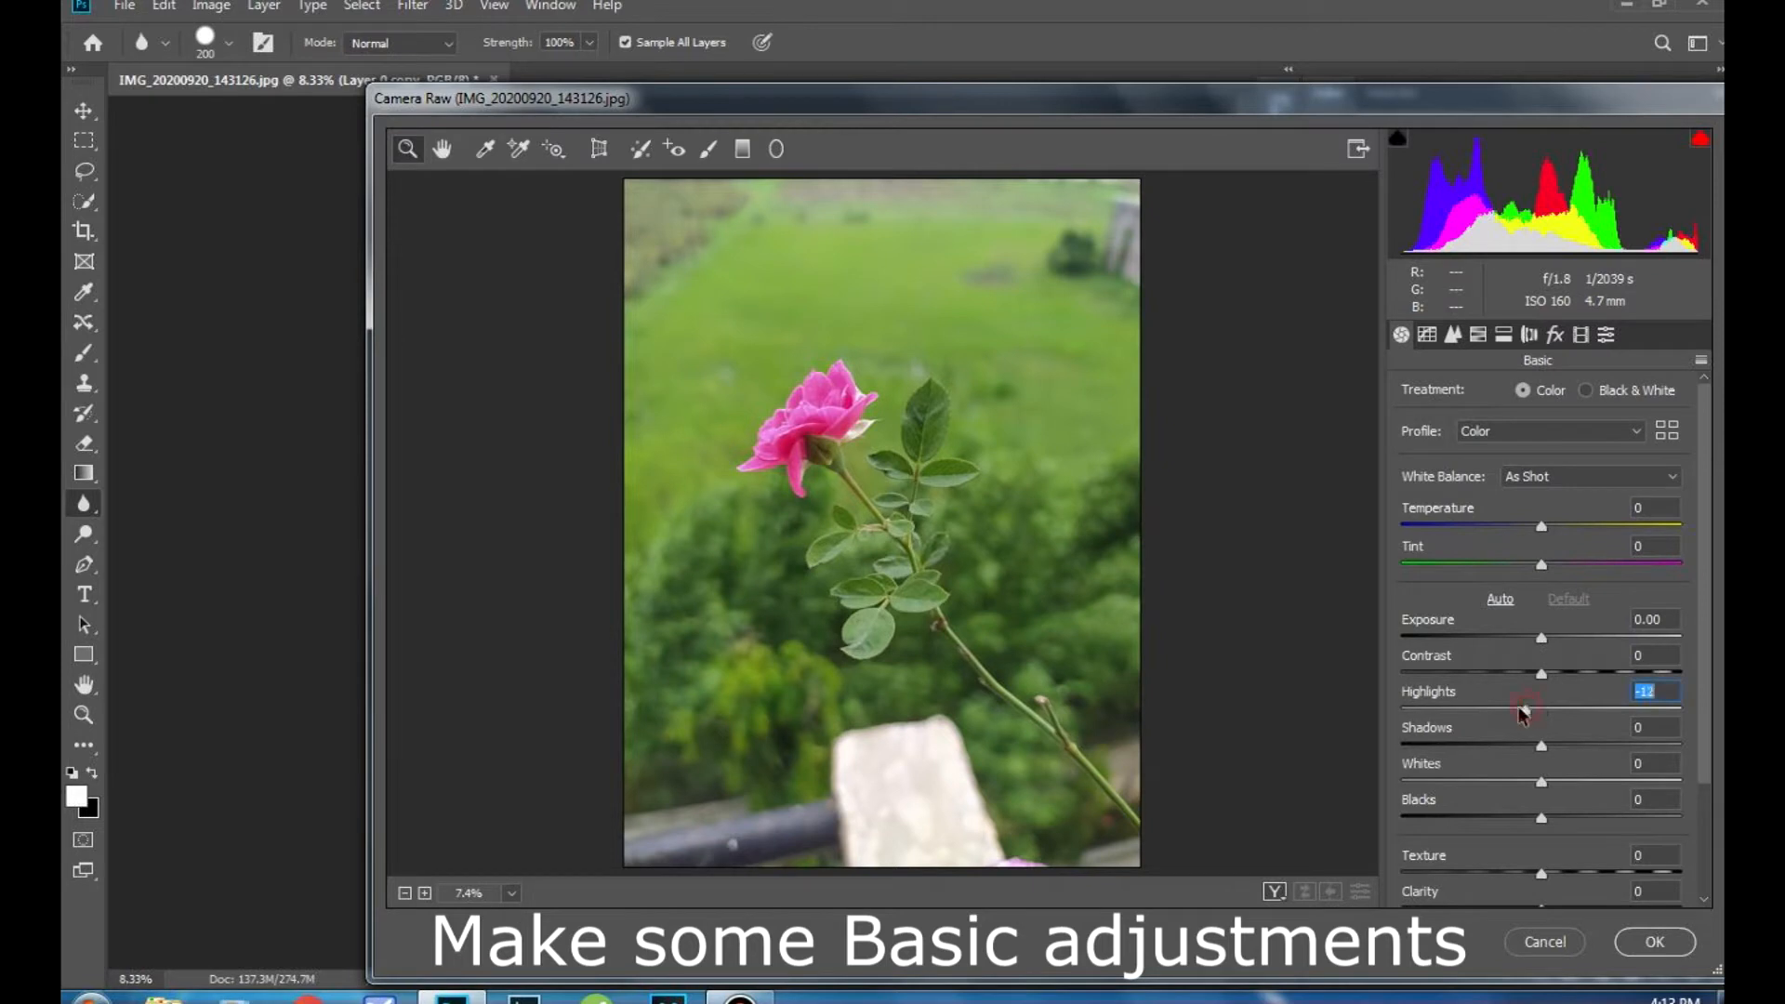
{"action": "left_click_drag", "start_coordinate": [1541, 781], "coordinate": [1521, 783]}
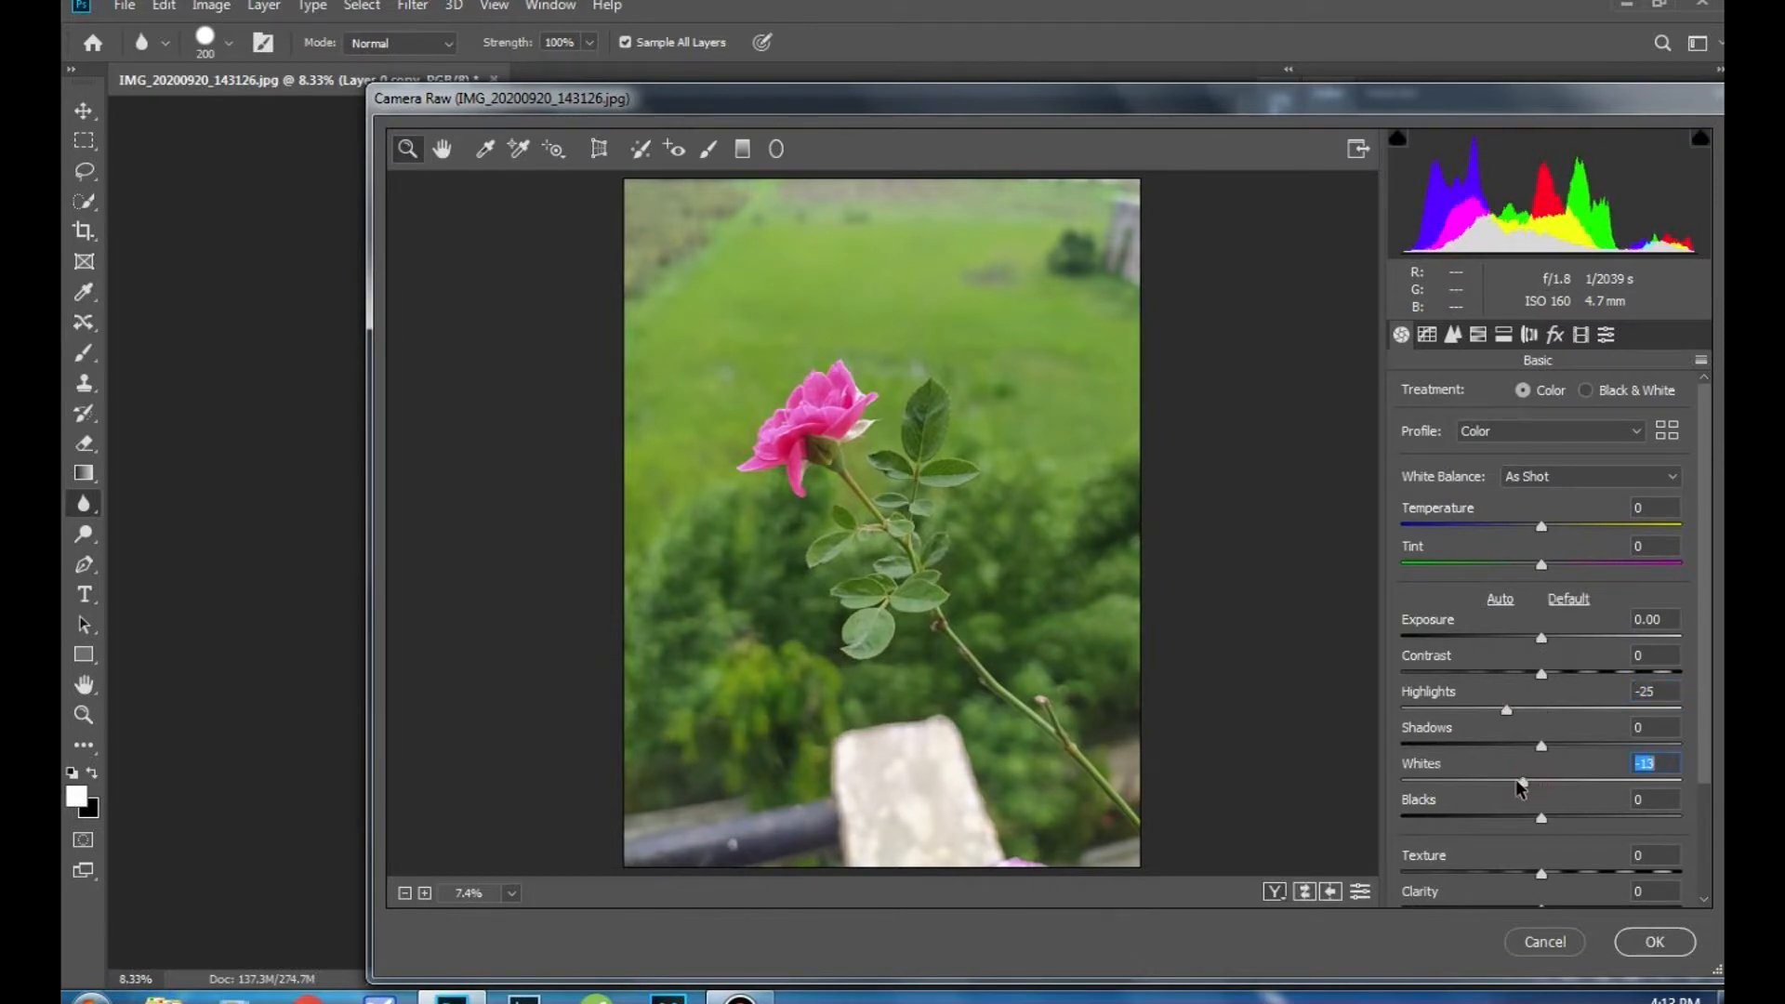
{"action": "left_click_drag", "start_coordinate": [1548, 679], "coordinate": [1593, 682]}
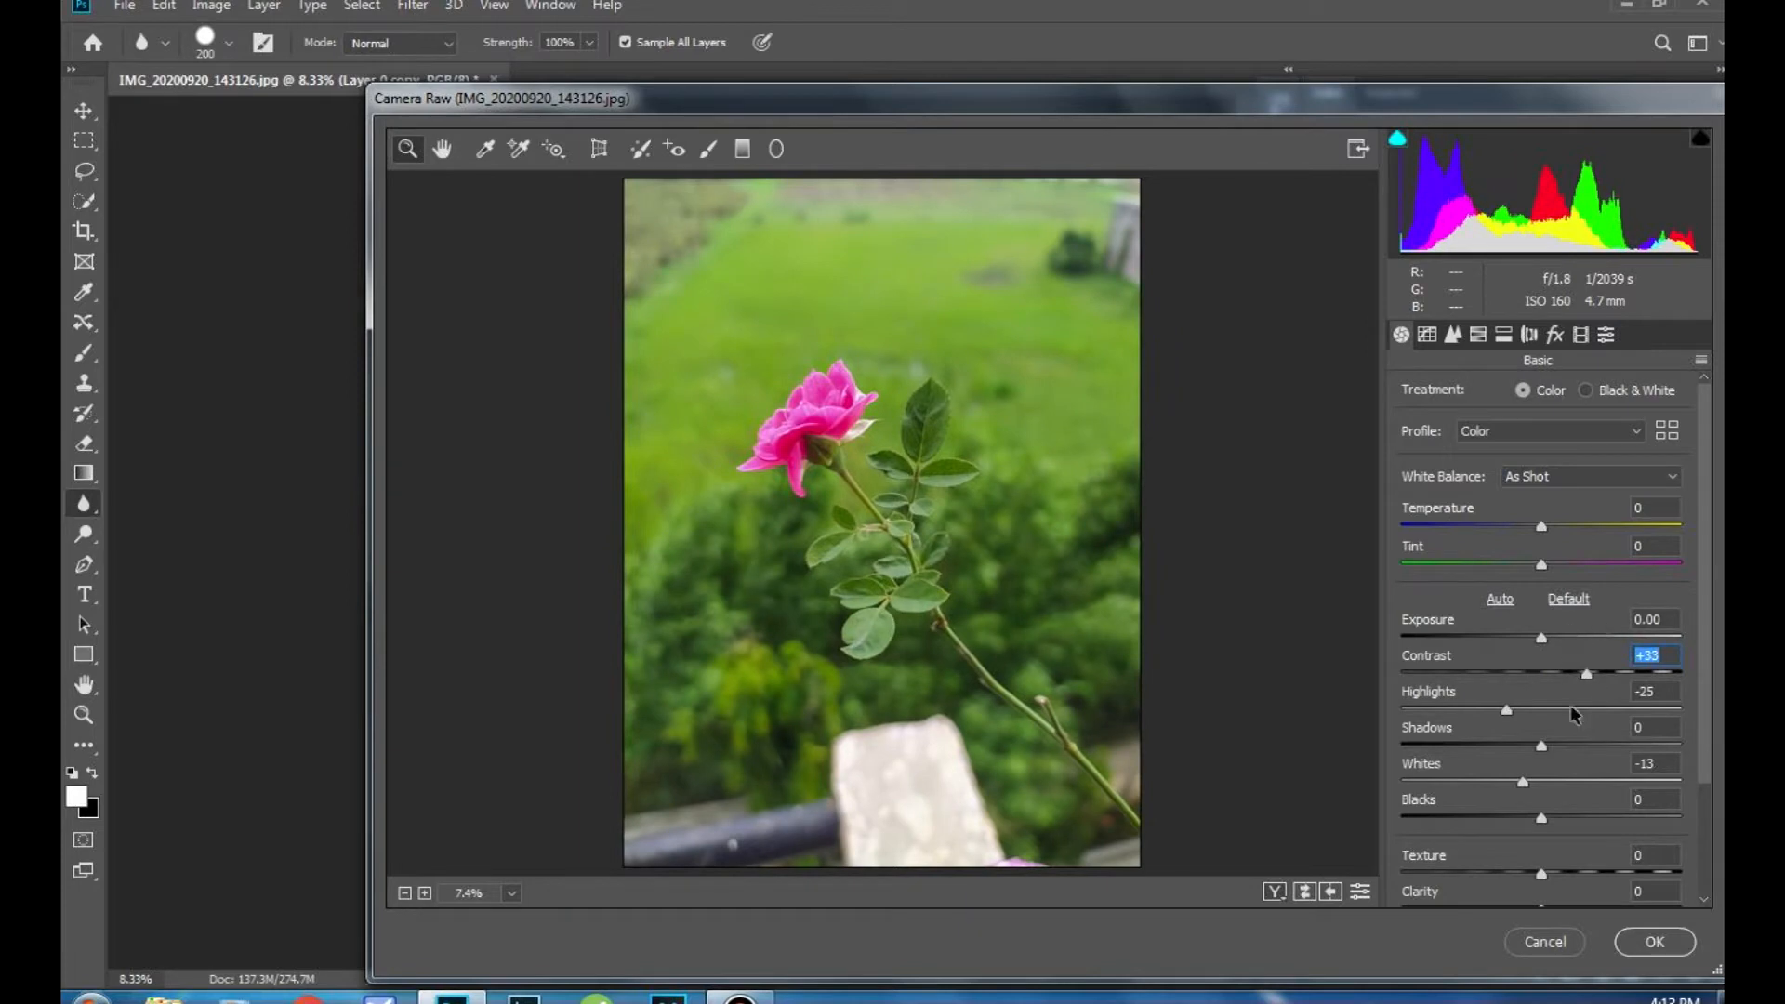
{"action": "mouse_move", "coordinate": [1549, 826]}
{"action": "left_mouse_down"}
{"action": "mouse_move", "coordinate": [1559, 815]}
{"action": "mouse_move", "coordinate": [1534, 840]}
{"action": "left_mouse_up"}
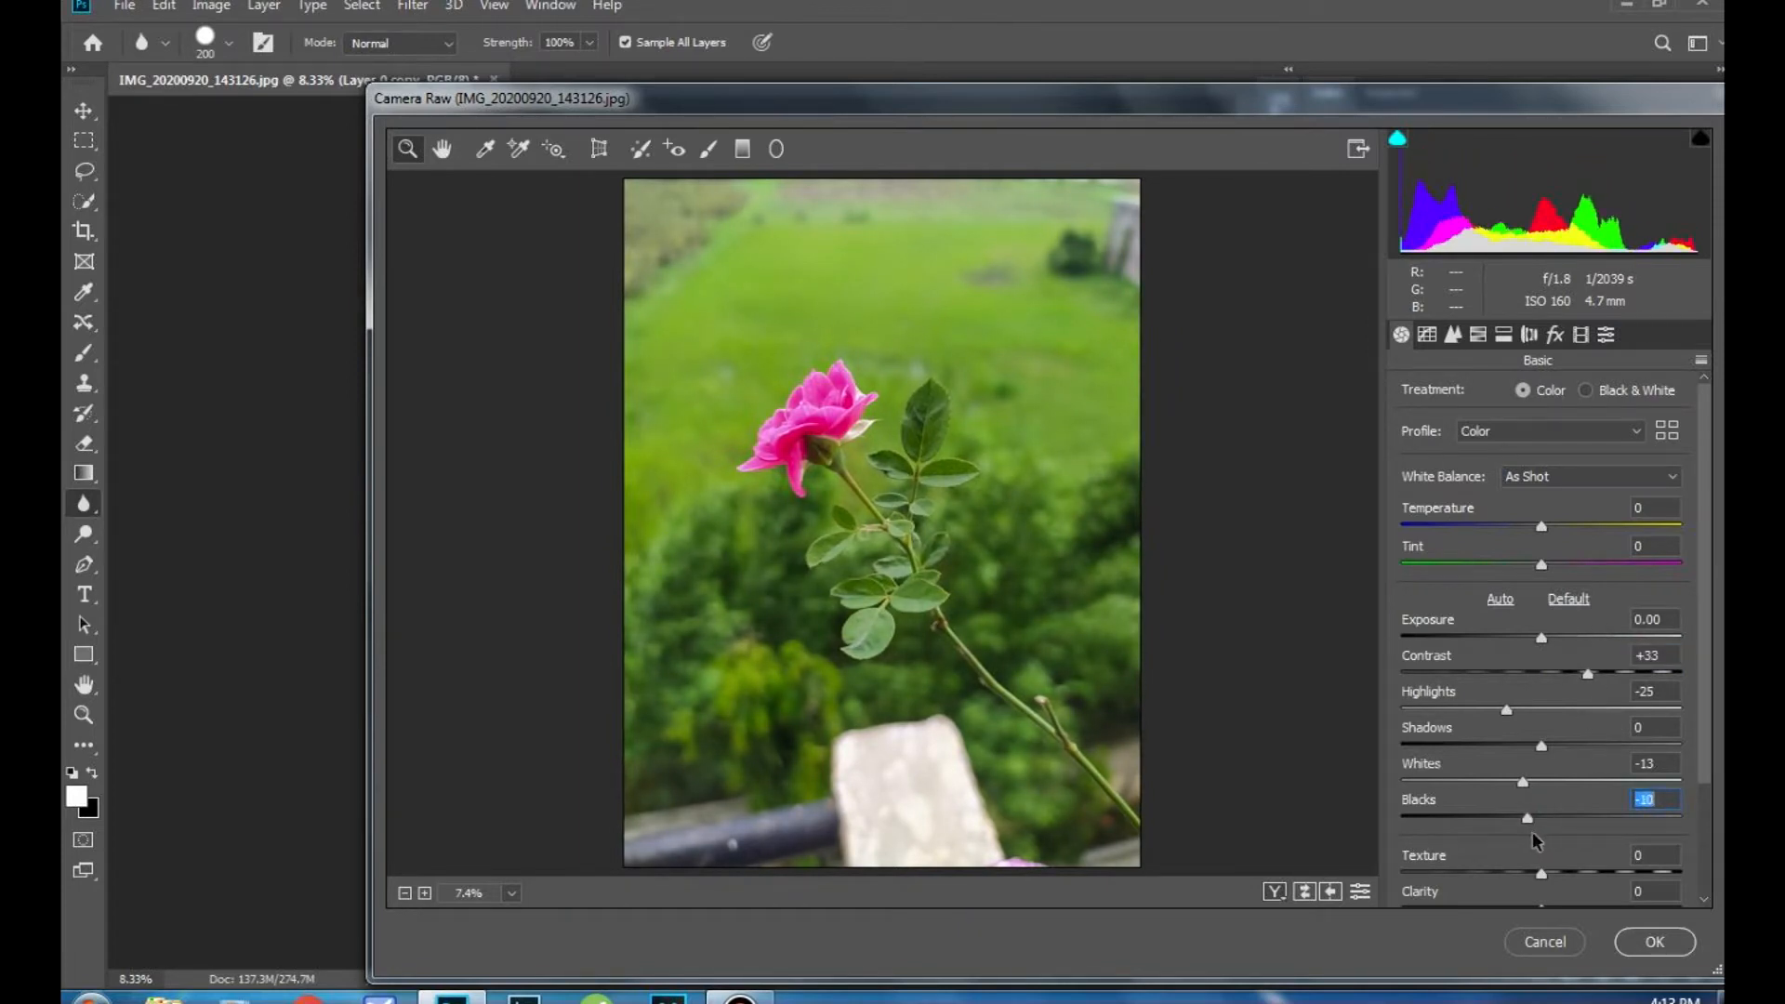
{"action": "left_click", "coordinate": [1638, 958]}
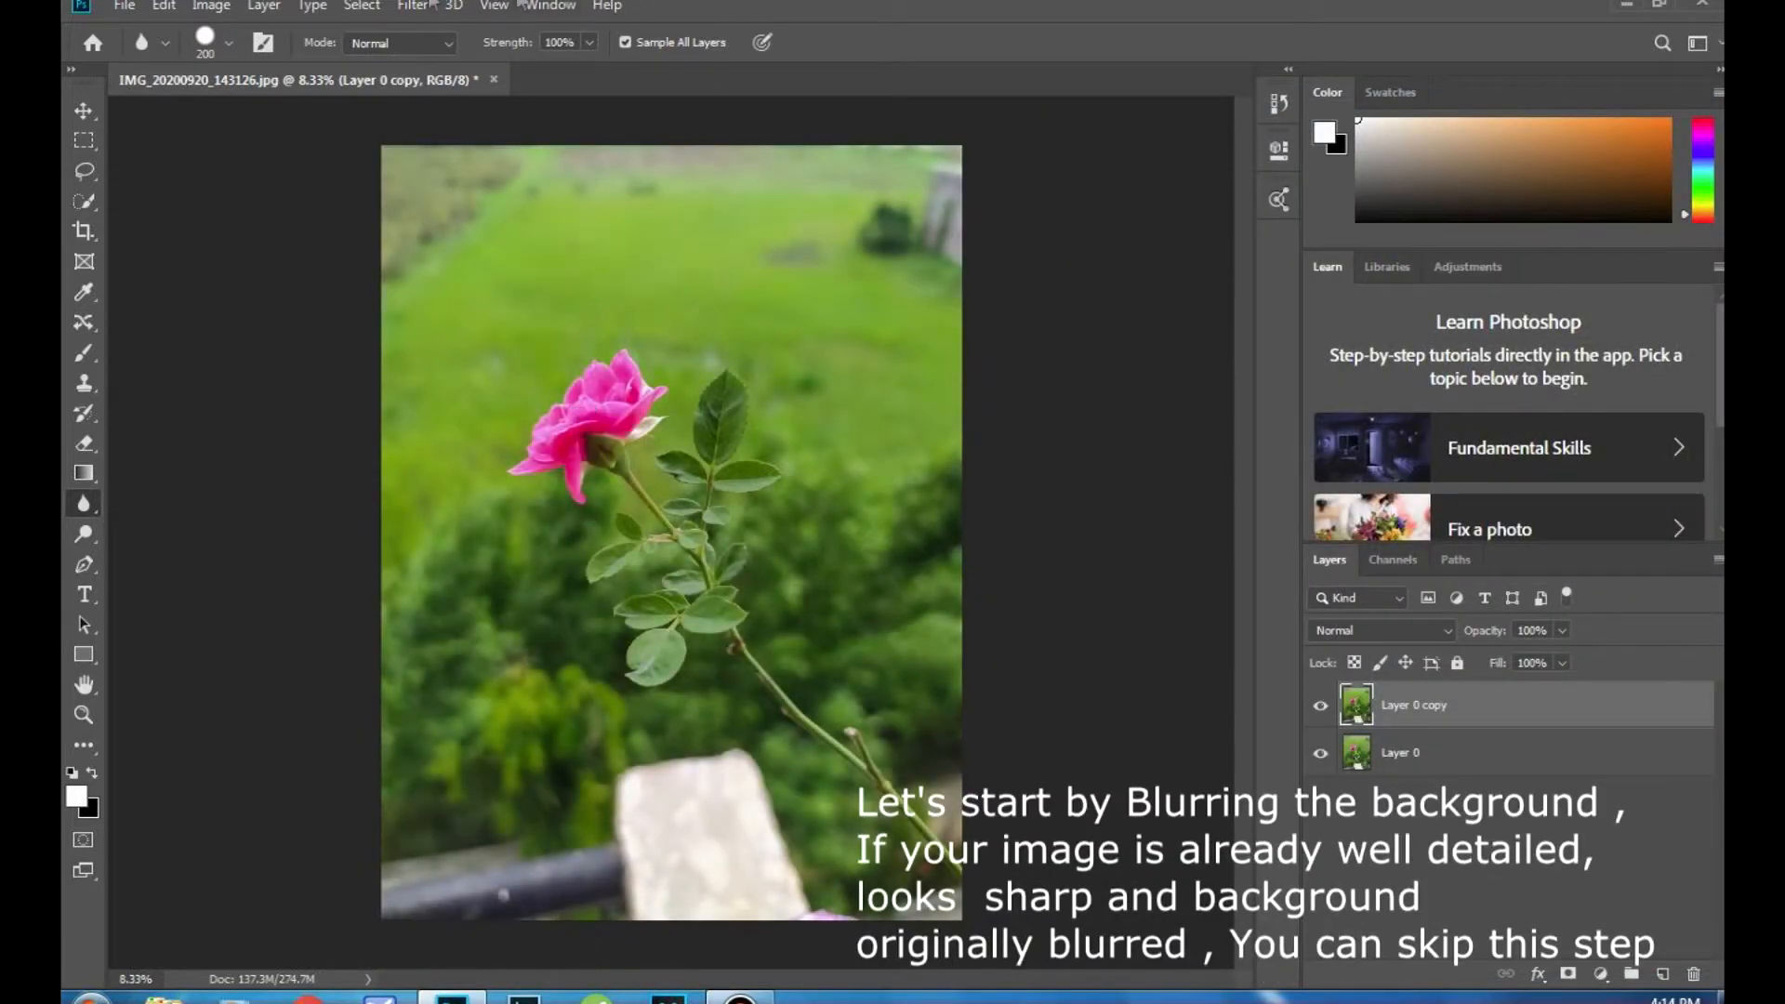
Step: Select the pink rose bloom with the Quick Selection tool at brush size 200
{"action": "left_click", "coordinate": [91, 200]}
{"action": "left_click", "coordinate": [125, 199]}
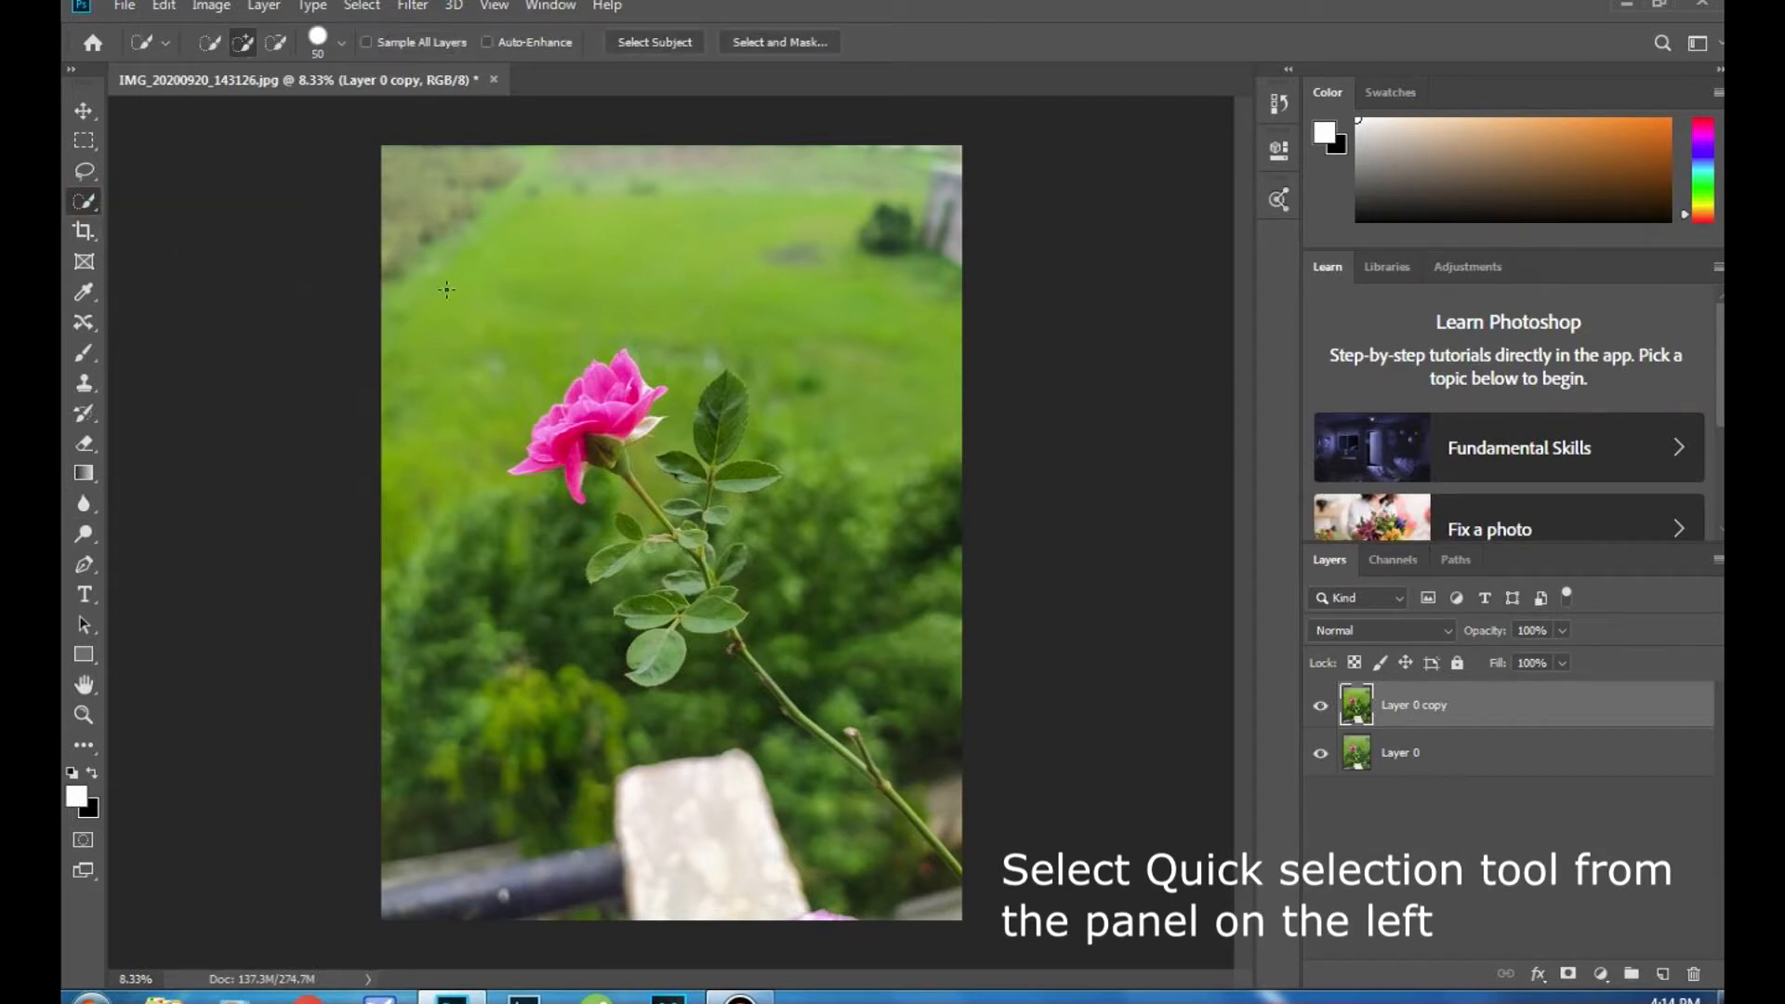
{"action": "key", "text": "bracketright"}
{"action": "key", "text": "bracketright"}
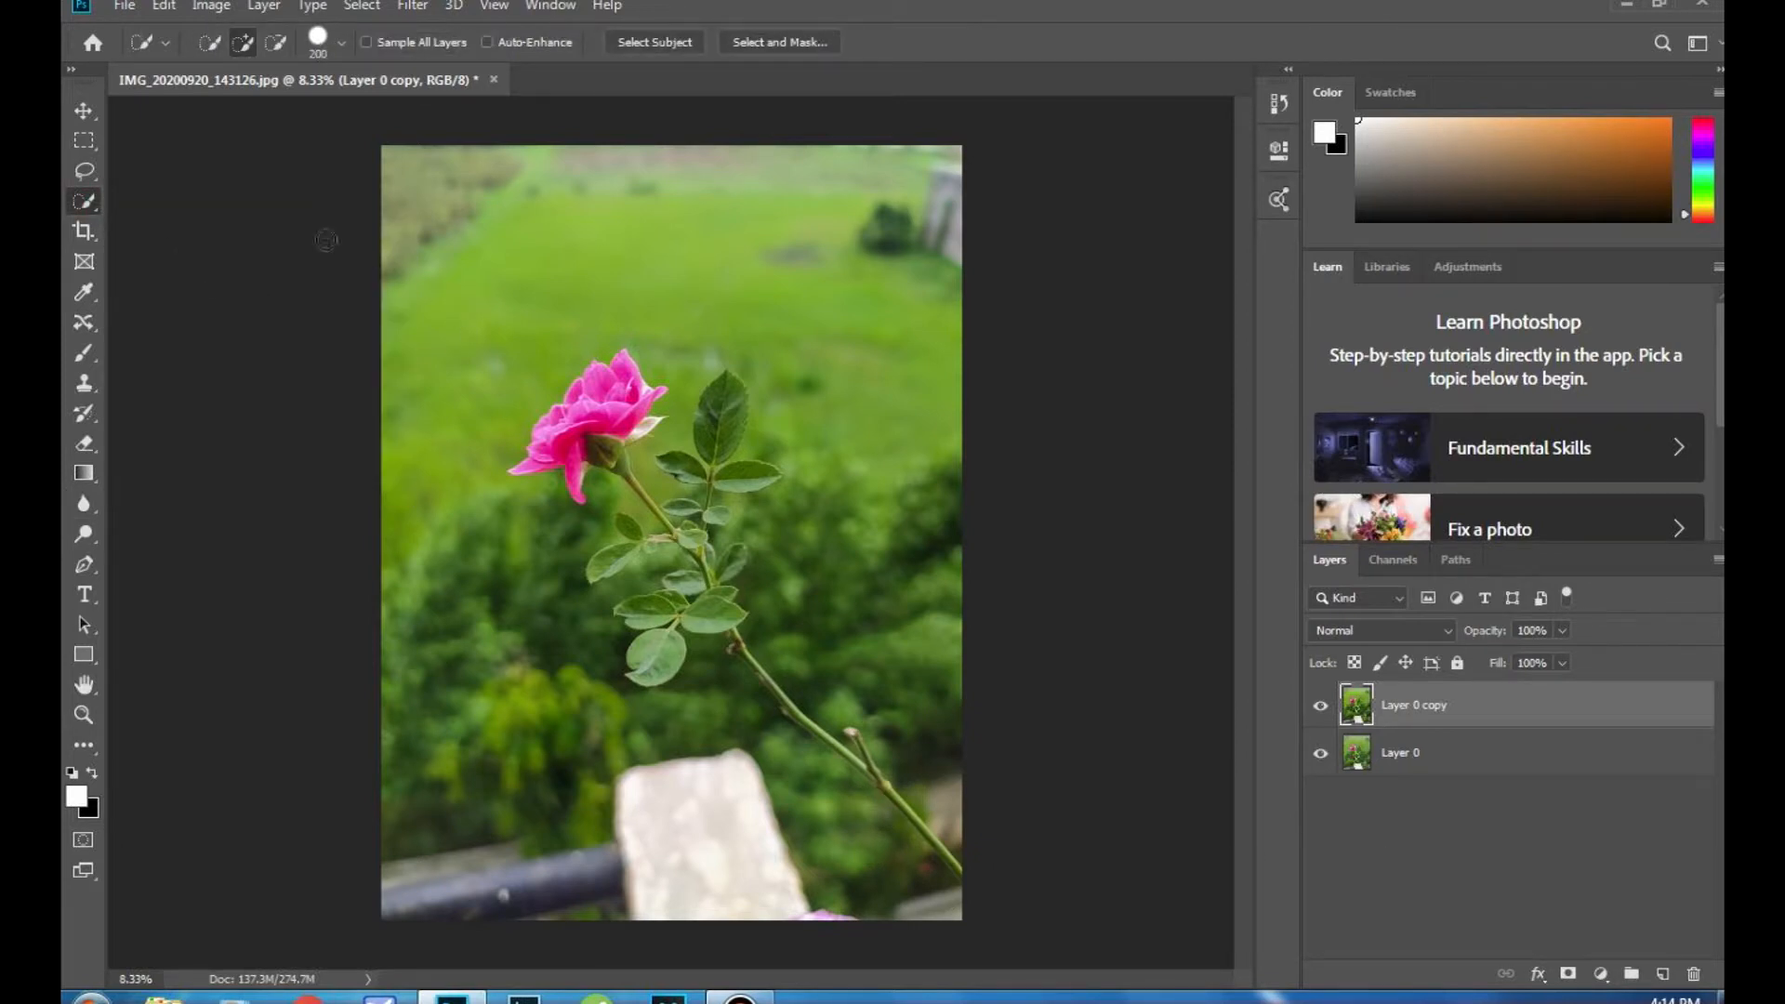
{"action": "scroll", "coordinate": [706, 524], "scroll_direction": "up", "scroll_amount": 2}
{"action": "left_click_drag", "start_coordinate": [539, 350], "coordinate": [545, 324]}
{"action": "left_click_drag", "start_coordinate": [560, 389], "coordinate": [583, 409]}
Step: Add the three upper leaves beside the bloom to the selection, reducing the brush size for the smallest one
{"action": "scroll", "coordinate": [664, 499], "scroll_direction": "up", "scroll_amount": 2}
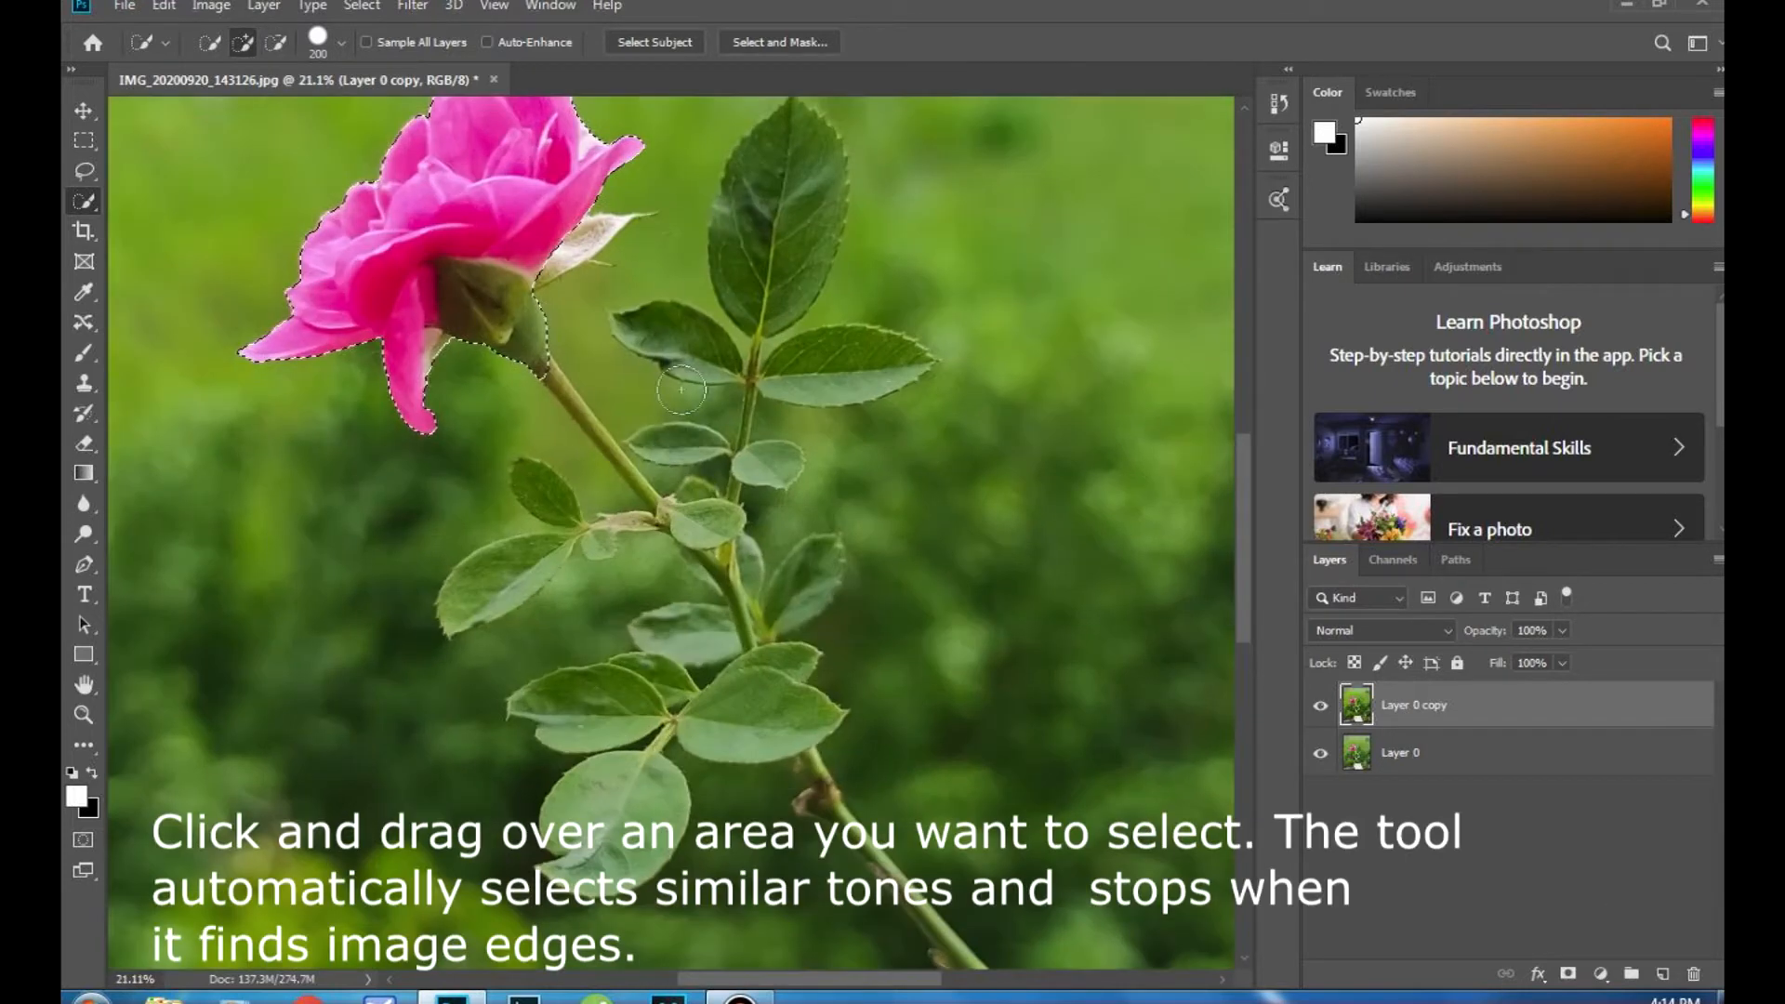
{"action": "mouse_move", "coordinate": [757, 199]}
{"action": "left_mouse_down"}
{"action": "mouse_move", "coordinate": [777, 167]}
{"action": "mouse_move", "coordinate": [827, 366]}
{"action": "mouse_move", "coordinate": [780, 361]}
{"action": "left_mouse_up"}
{"action": "key", "text": "bracketleft"}
{"action": "key", "text": "bracketleft"}
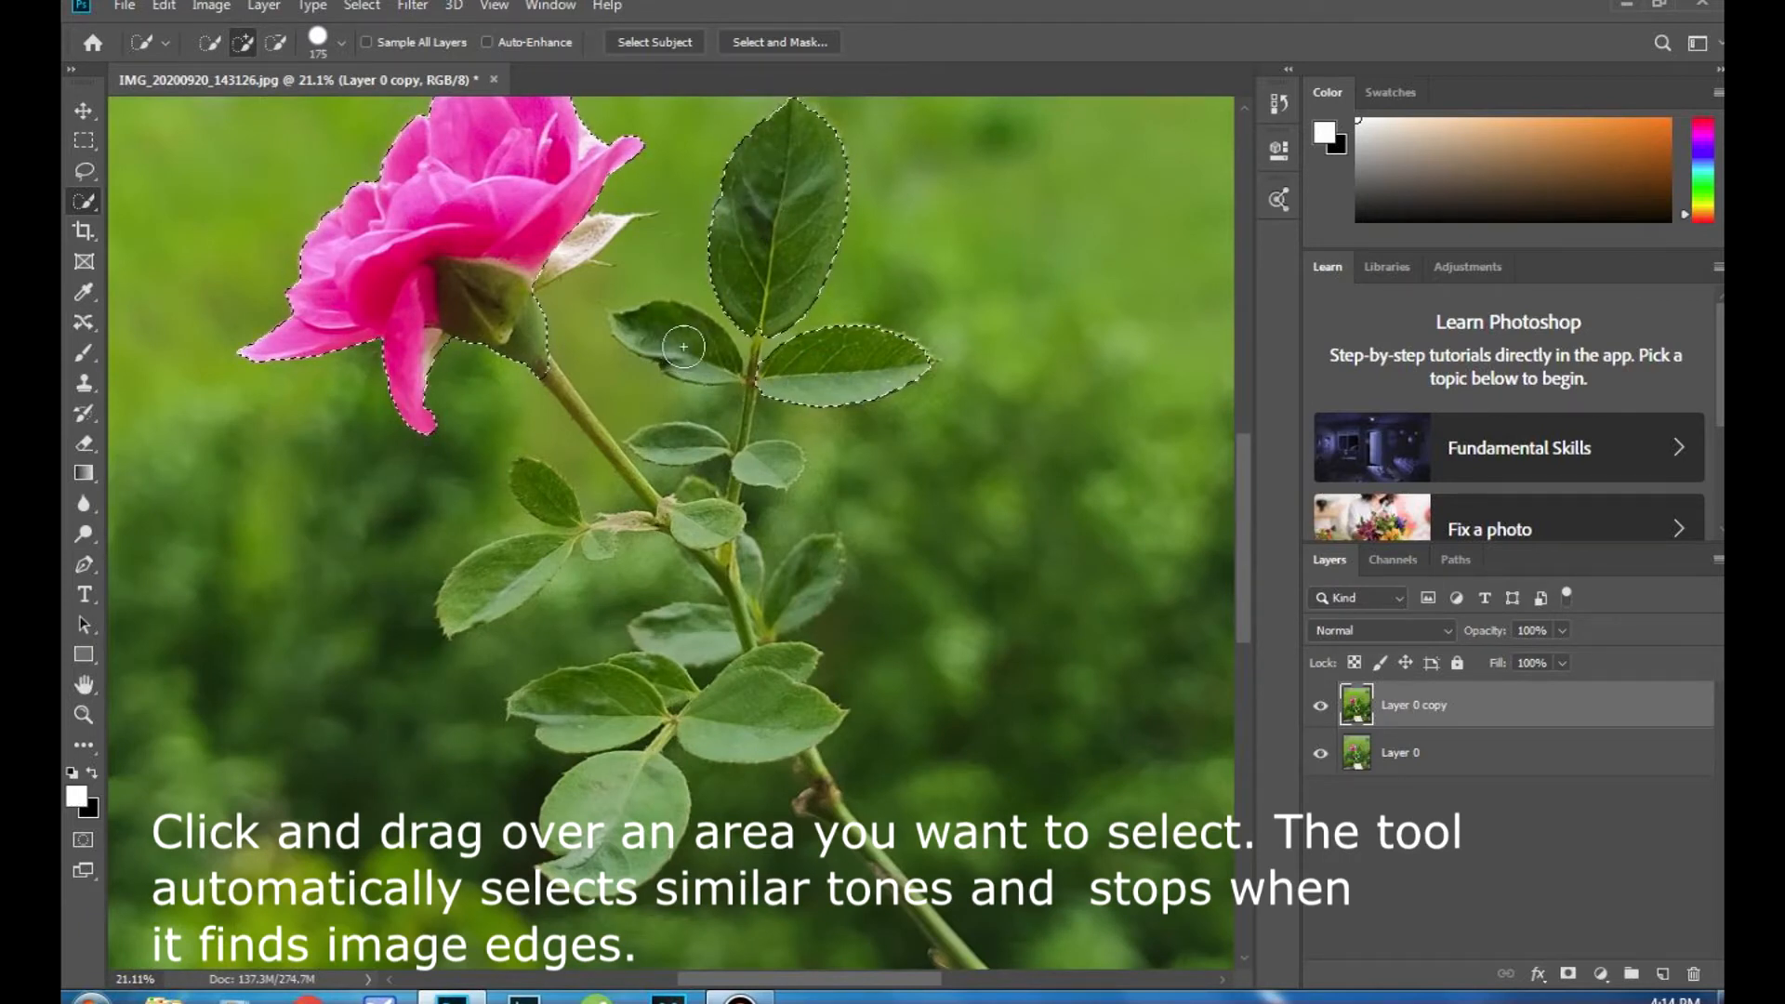
{"action": "left_click_drag", "start_coordinate": [677, 348], "coordinate": [659, 334]}
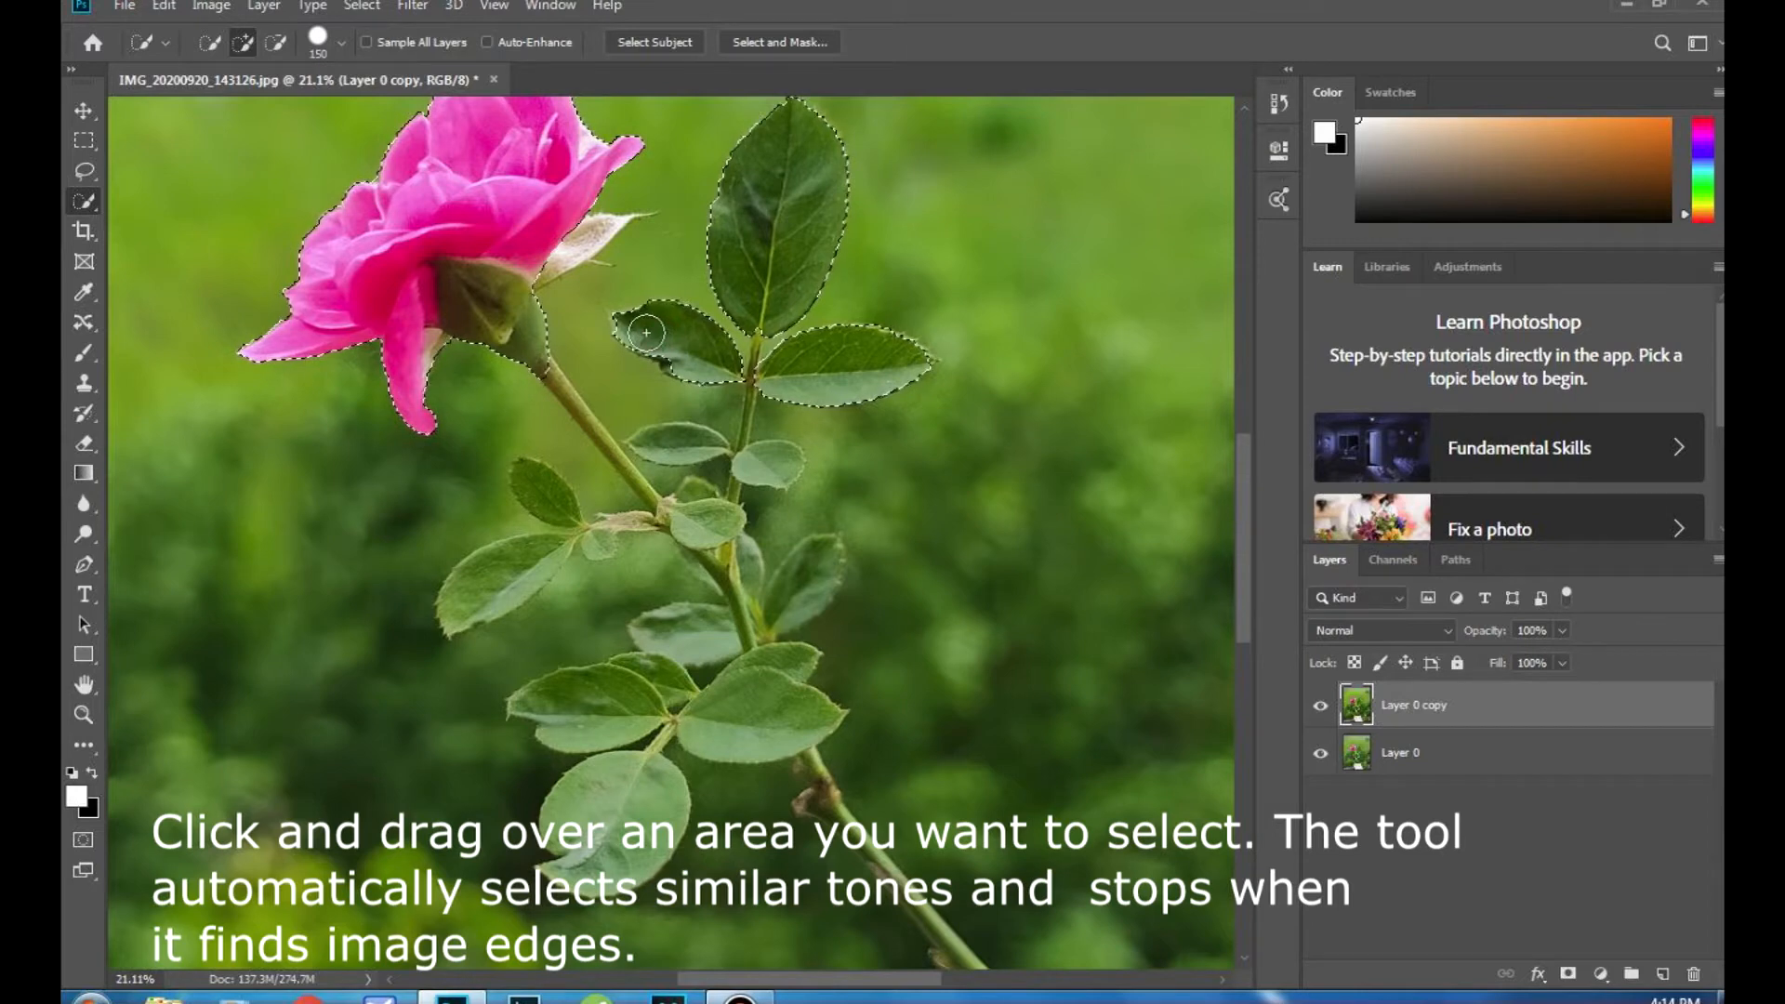
Step: Add the upper stem and the middle leaves to the selection with the brush reduced to size 25
{"action": "scroll", "coordinate": [531, 382], "scroll_direction": "up", "scroll_amount": 2}
{"action": "key", "text": "bracketleft"}
{"action": "key", "text": "bracketleft"}
{"action": "key", "text": "bracketleft"}
{"action": "key", "text": "bracketleft"}
{"action": "key", "text": "bracketleft"}
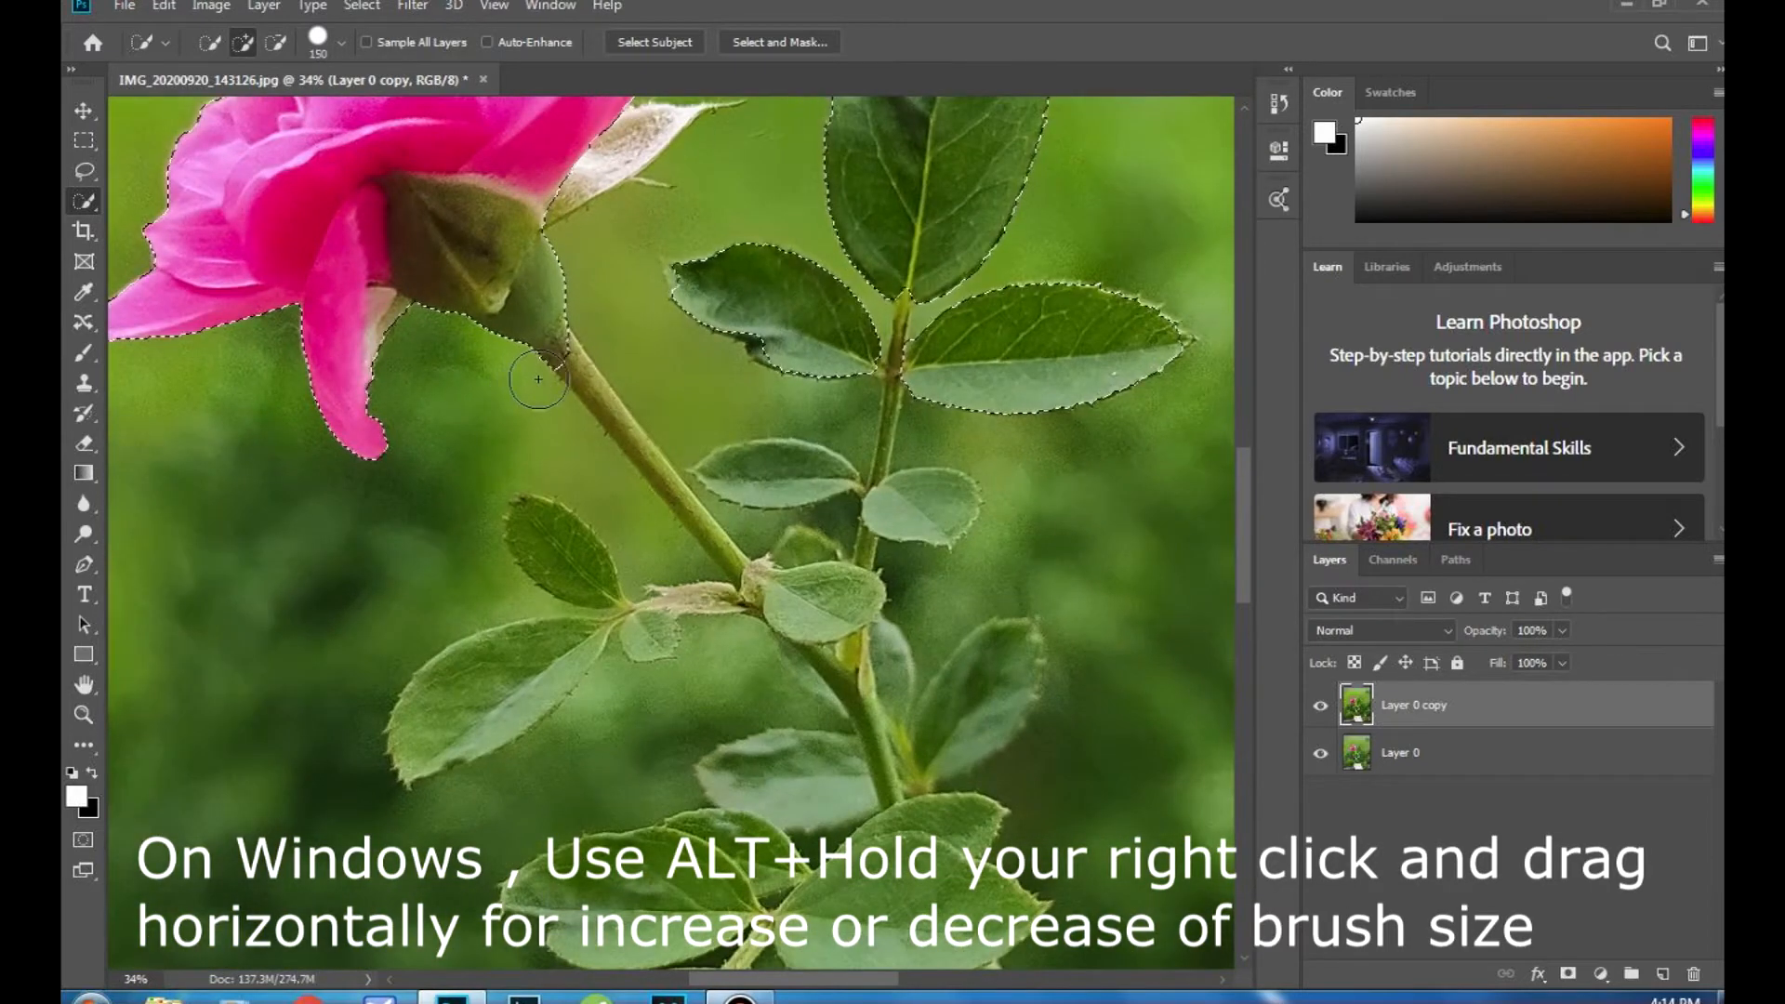
{"action": "mouse_move", "coordinate": [564, 351]}
{"action": "left_mouse_down"}
{"action": "mouse_move", "coordinate": [669, 492]}
{"action": "mouse_move", "coordinate": [614, 482]}
{"action": "mouse_move", "coordinate": [674, 573]}
{"action": "left_mouse_up"}
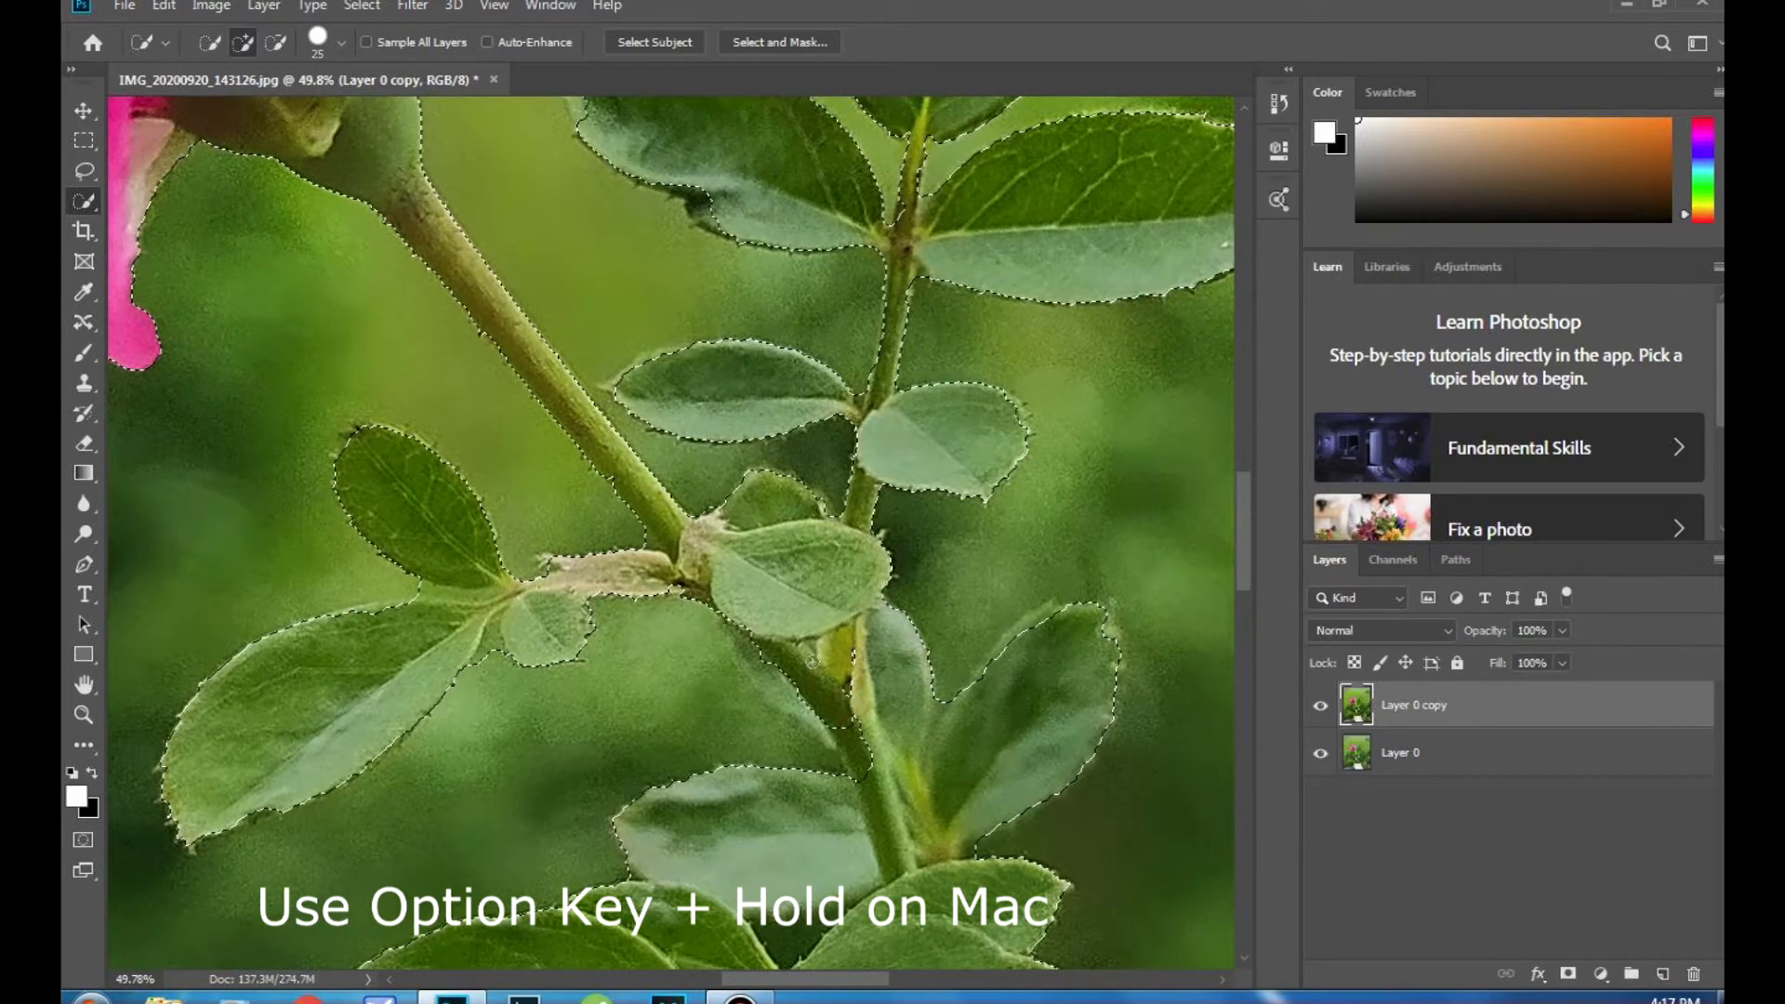
Step: Refine the selection edge around the main stem between the middle and lower leaves
{"action": "mouse_move", "coordinate": [812, 662]}
{"action": "left_mouse_down"}
{"action": "mouse_move", "coordinate": [767, 660]}
{"action": "mouse_move", "coordinate": [793, 703]}
{"action": "left_mouse_up"}
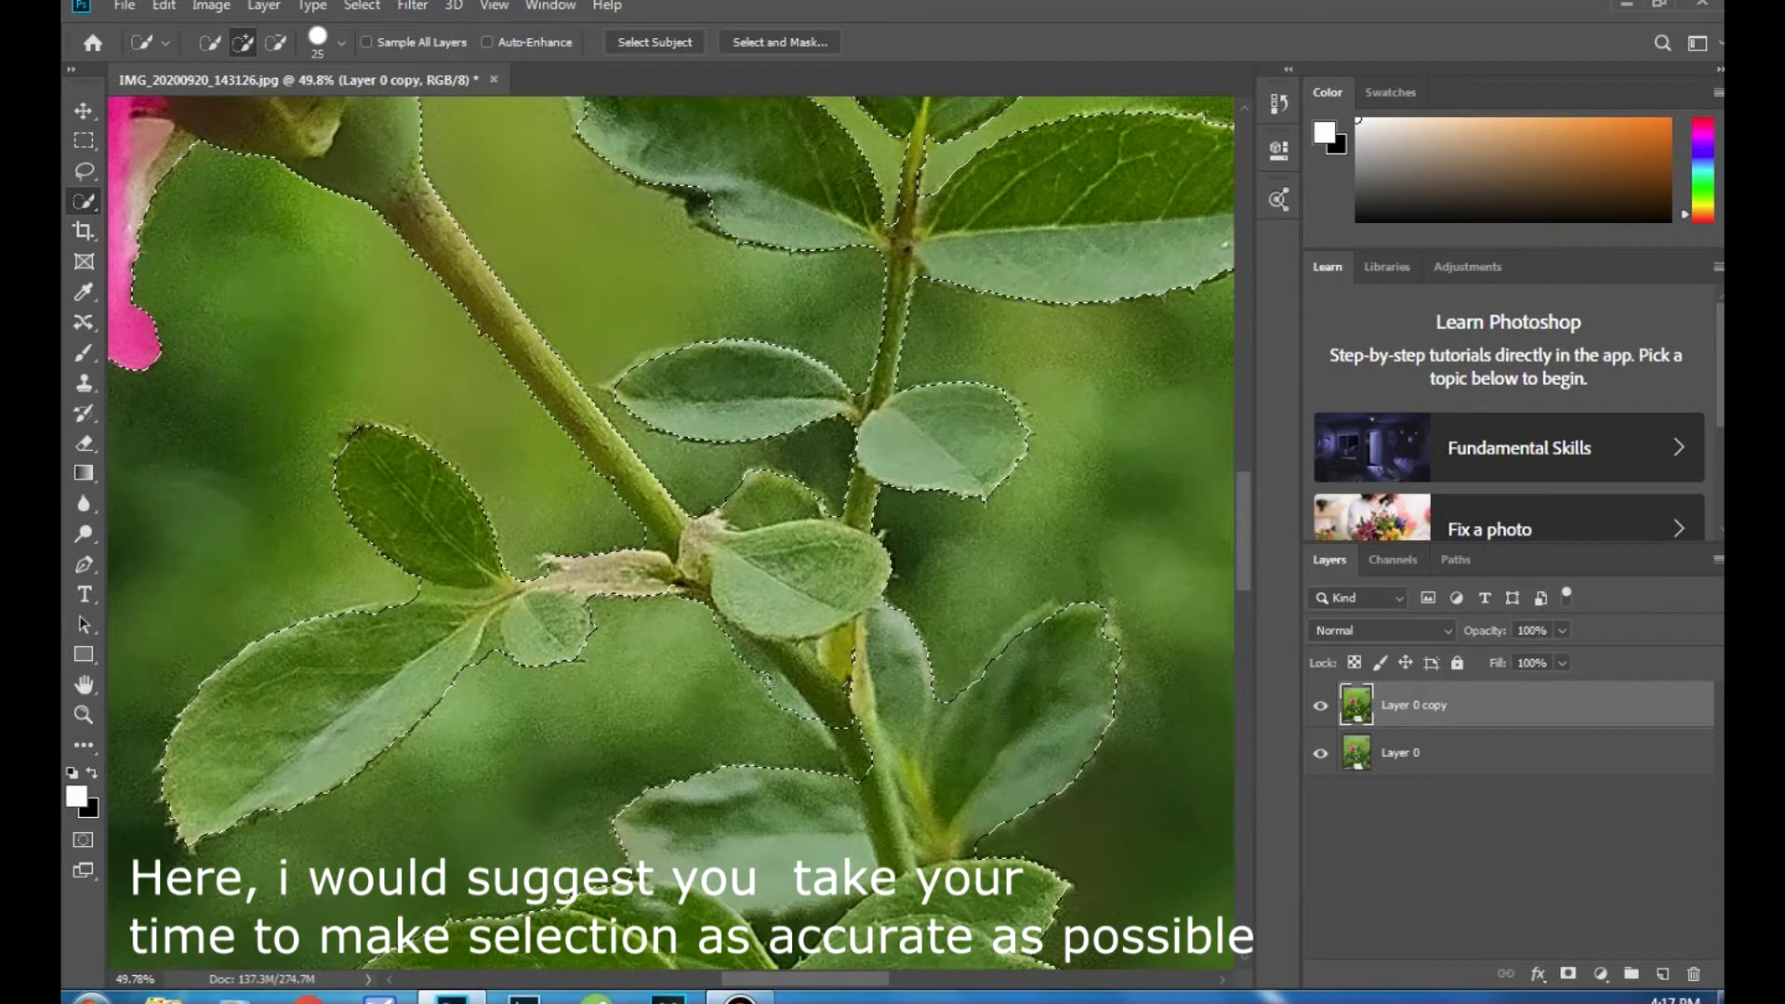
{"action": "scroll", "coordinate": [752, 666], "scroll_direction": "down", "scroll_amount": 3, "text": "alt"}
{"action": "scroll", "coordinate": [874, 705], "scroll_direction": "up", "scroll_amount": 3, "text": "alt"}
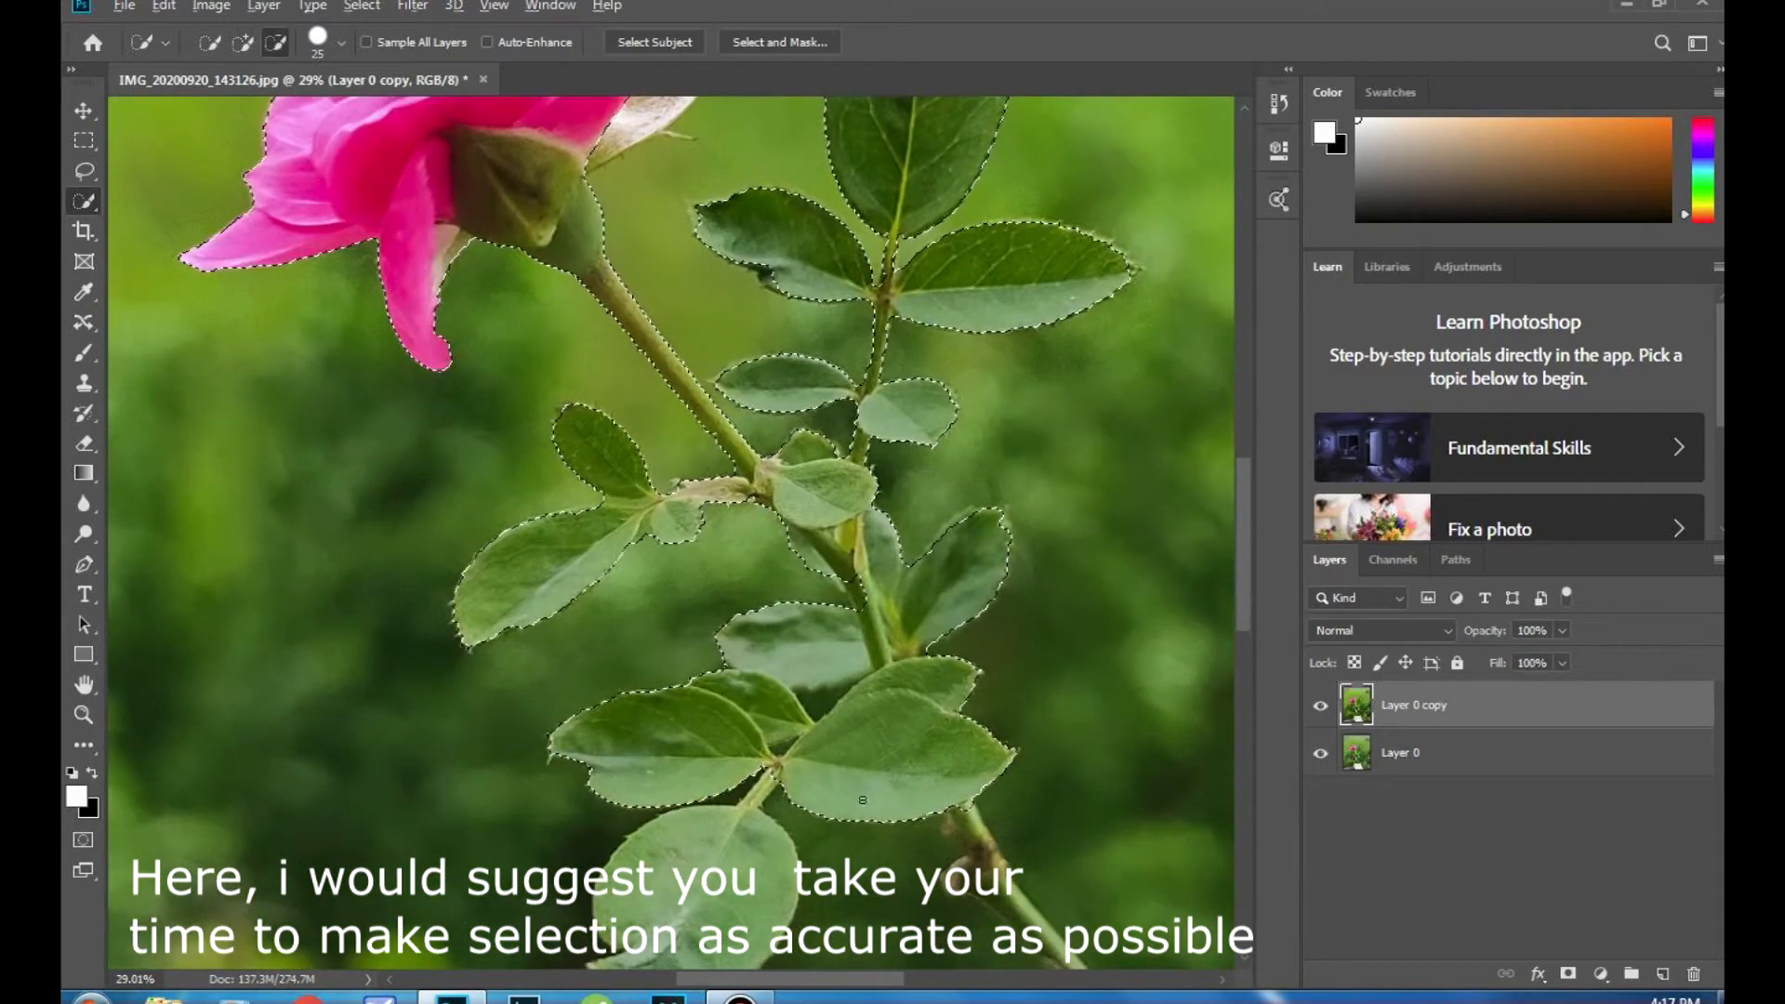
{"action": "left_click_drag", "start_coordinate": [801, 657], "coordinate": [780, 646]}
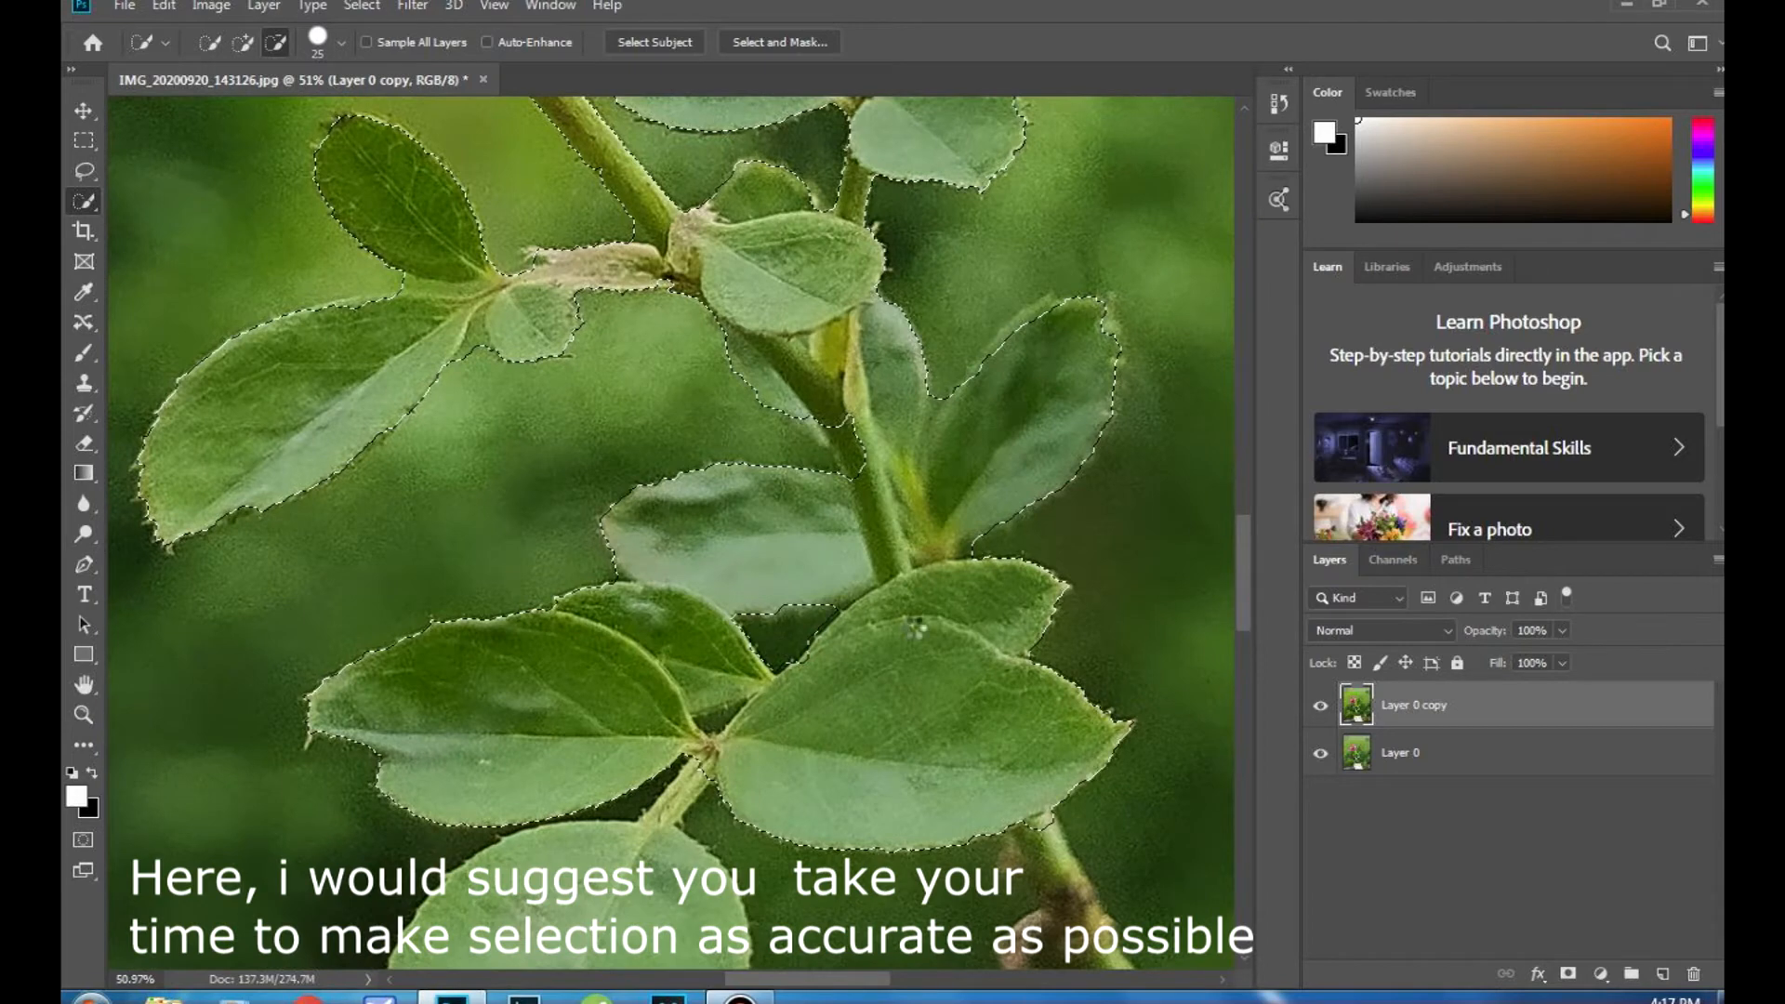
Step: Add the lowest round leaf to the selection with the brush enlarged to size 45
{"action": "scroll", "coordinate": [649, 756], "scroll_direction": "down", "scroll_amount": 5}
{"action": "key", "text": "bracketright"}
{"action": "key", "text": "bracketright"}
{"action": "left_click_drag", "start_coordinate": [649, 757], "coordinate": [676, 662]}
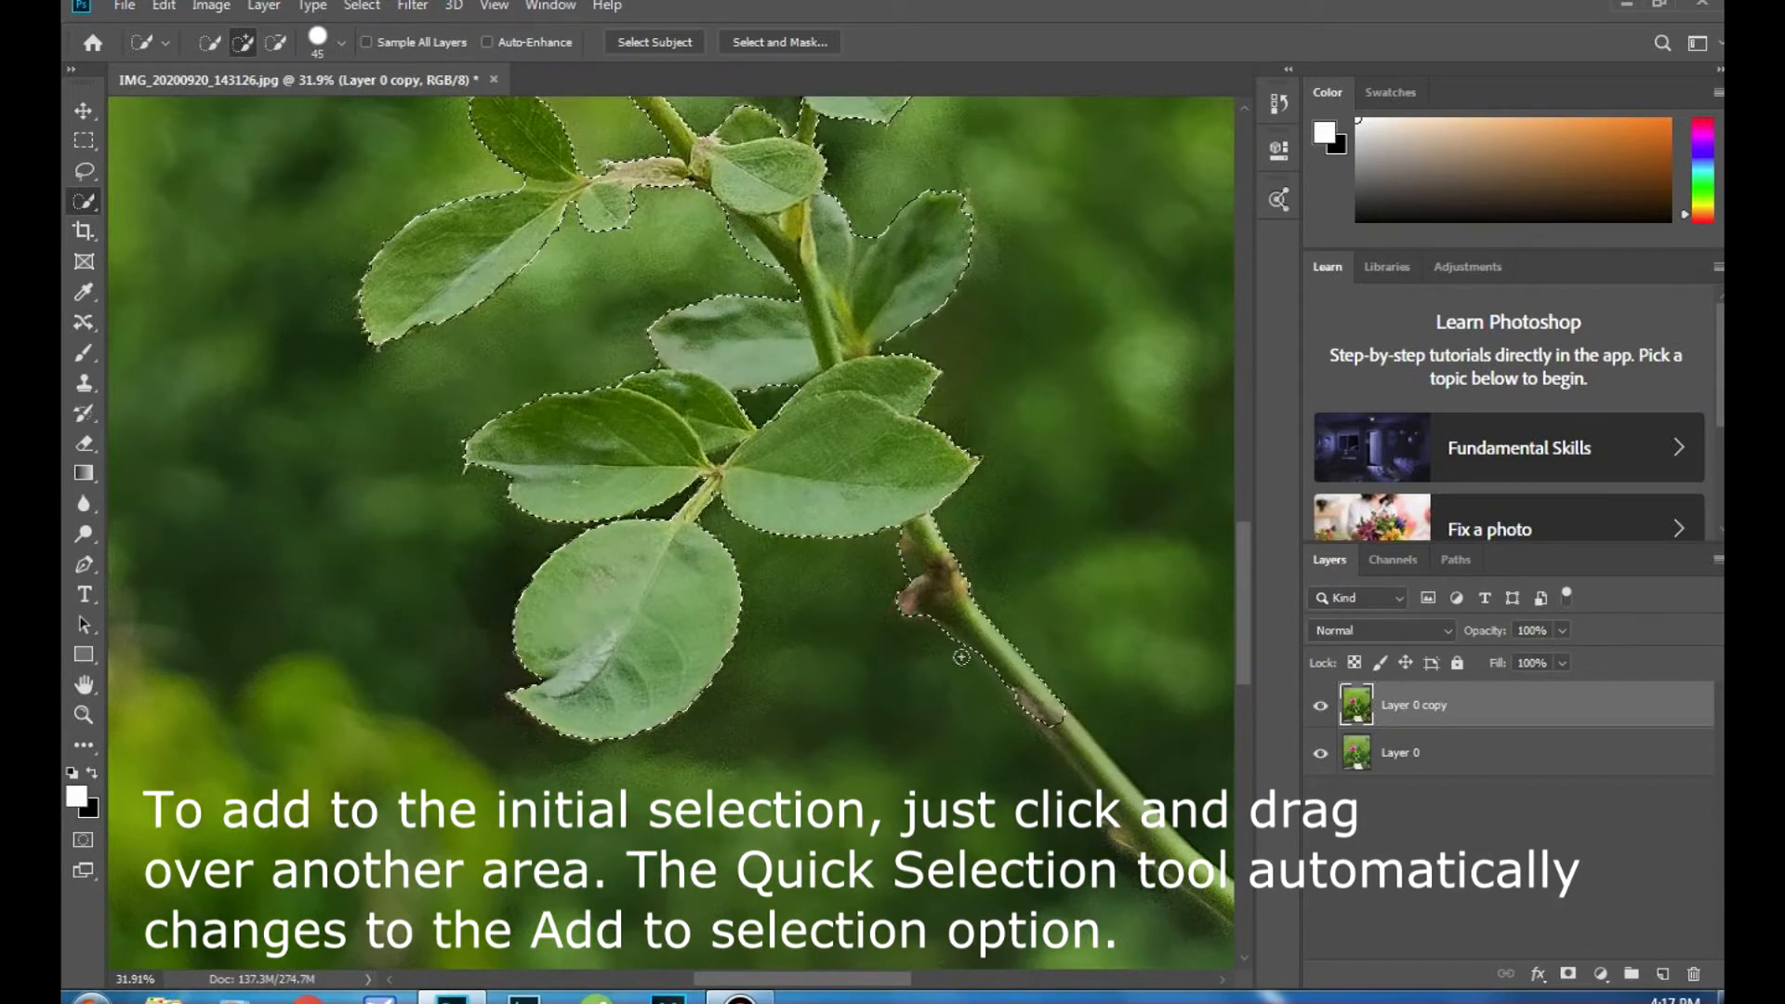
Step: Extend the selection down the lower stem toward the short side stub, correcting its edges
{"action": "left_click_drag", "start_coordinate": [1048, 730], "coordinate": [1118, 794]}
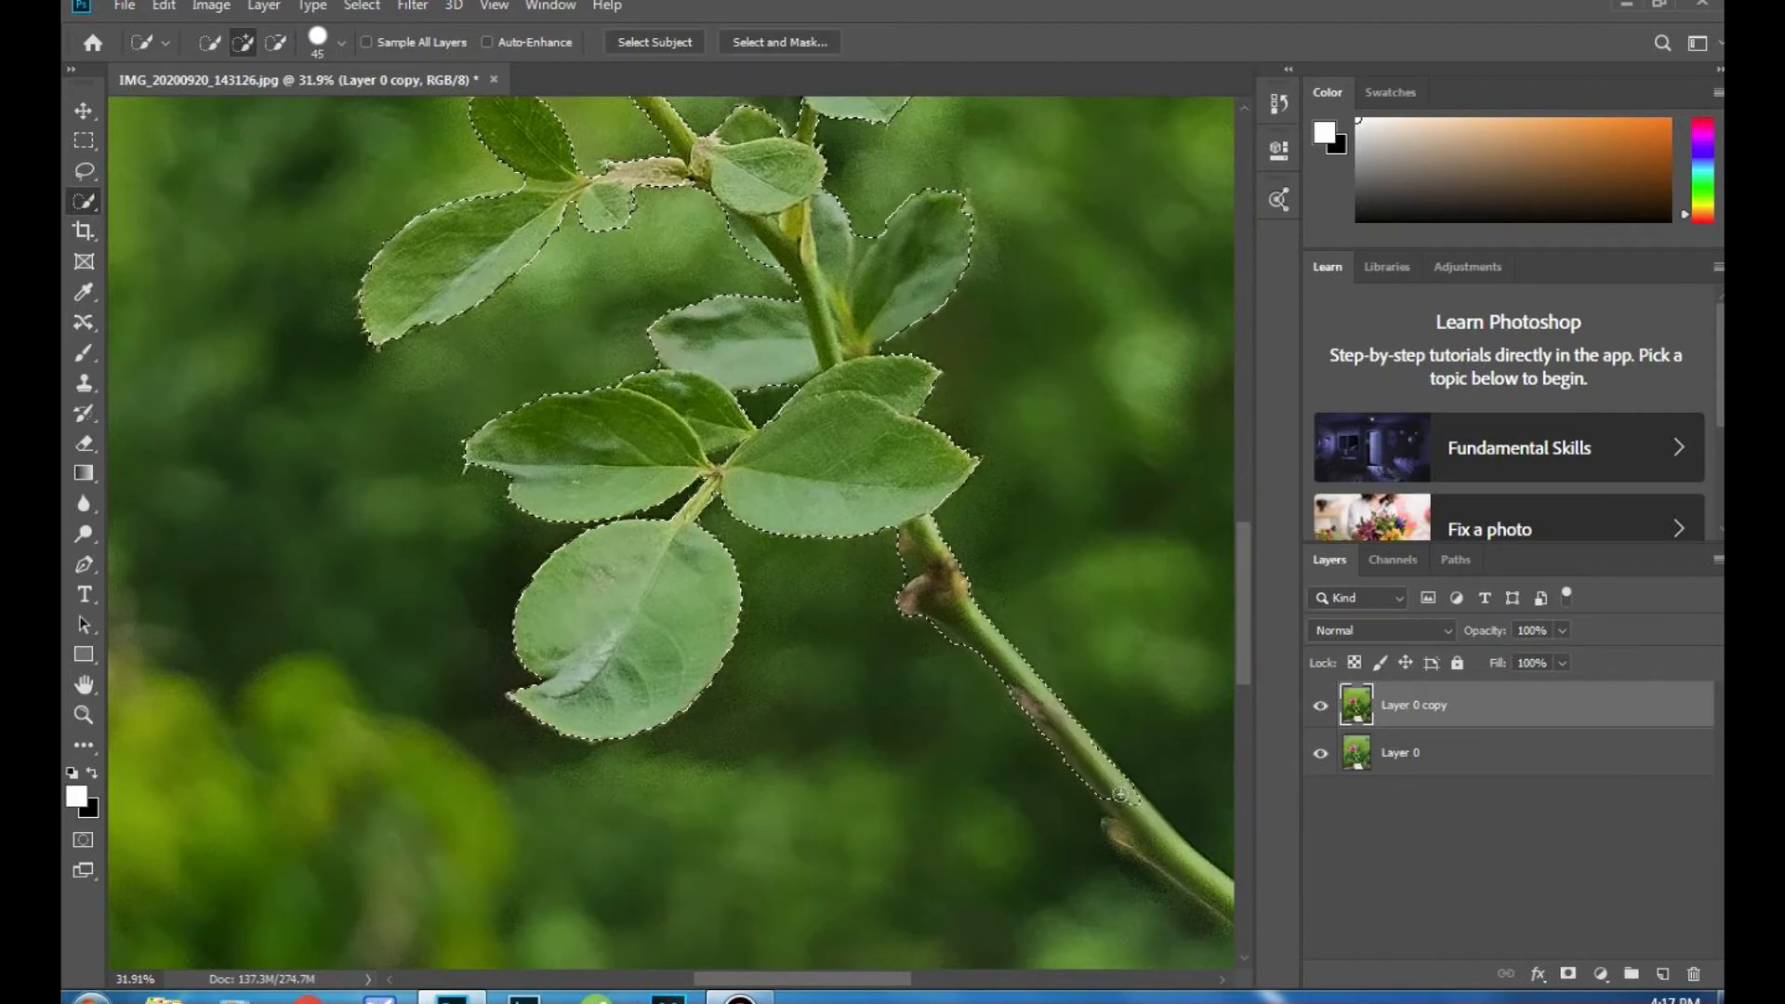
{"action": "scroll", "coordinate": [1118, 793], "scroll_direction": "down", "scroll_amount": 6}
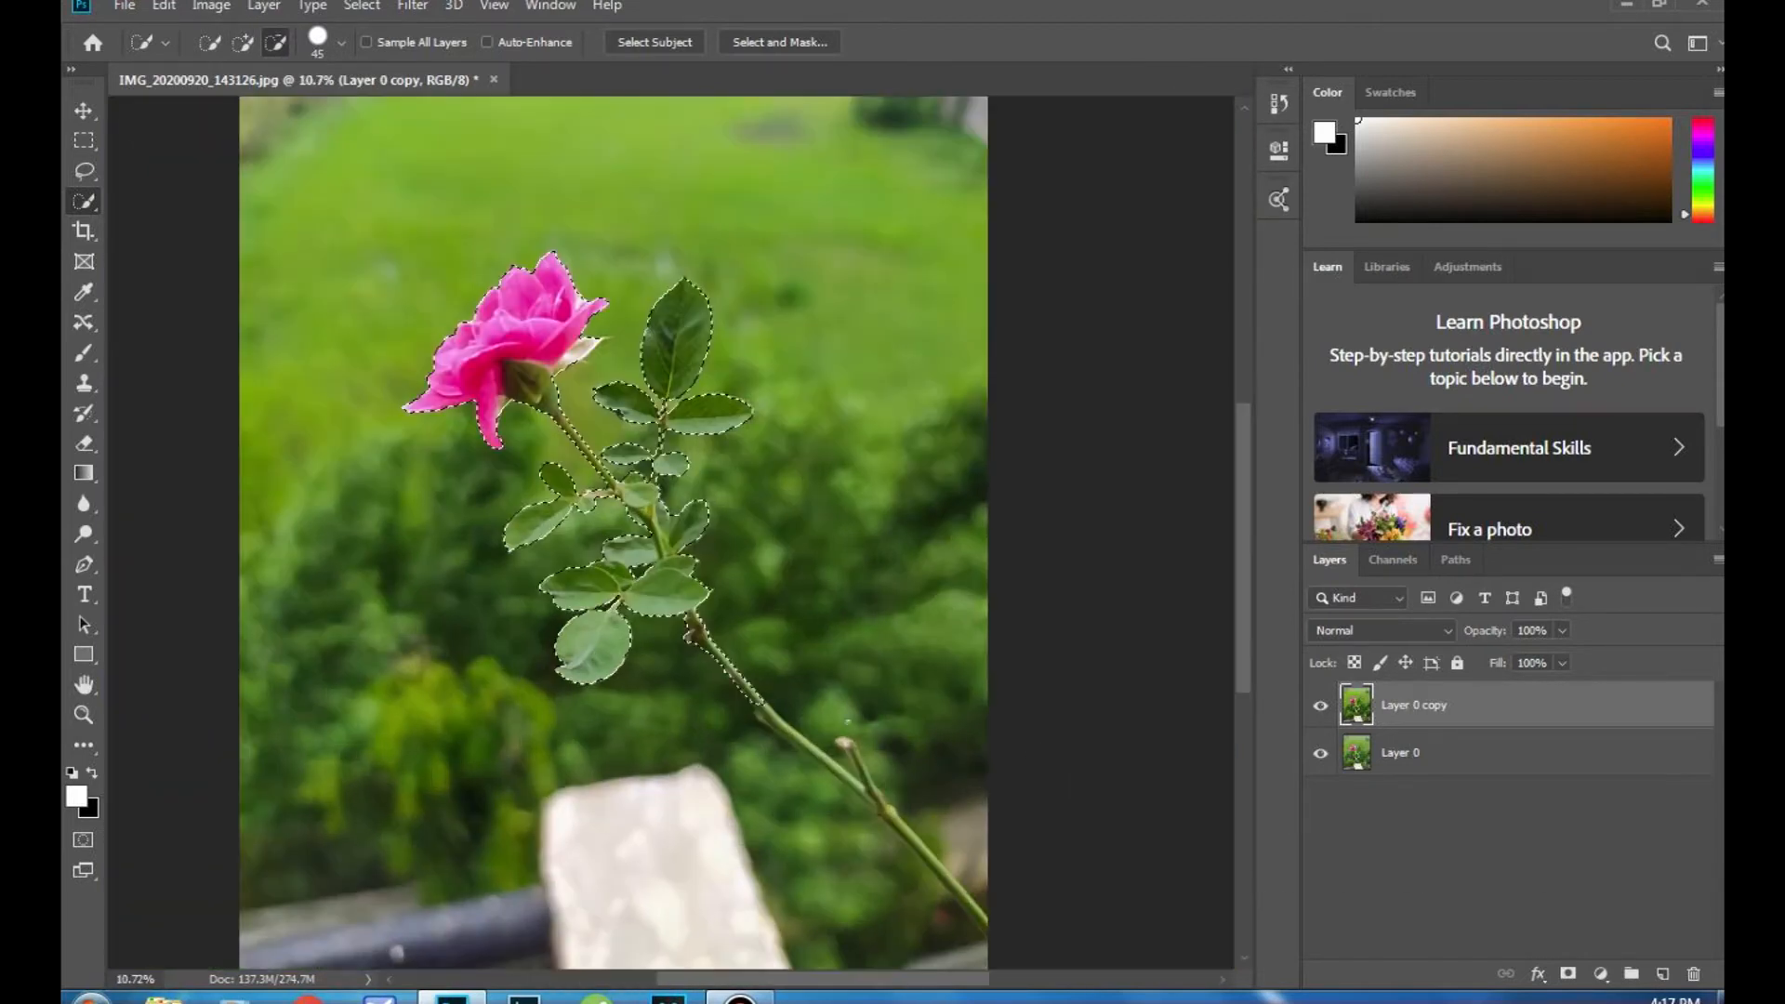
{"action": "scroll", "coordinate": [777, 727], "scroll_direction": "up", "scroll_amount": 3}
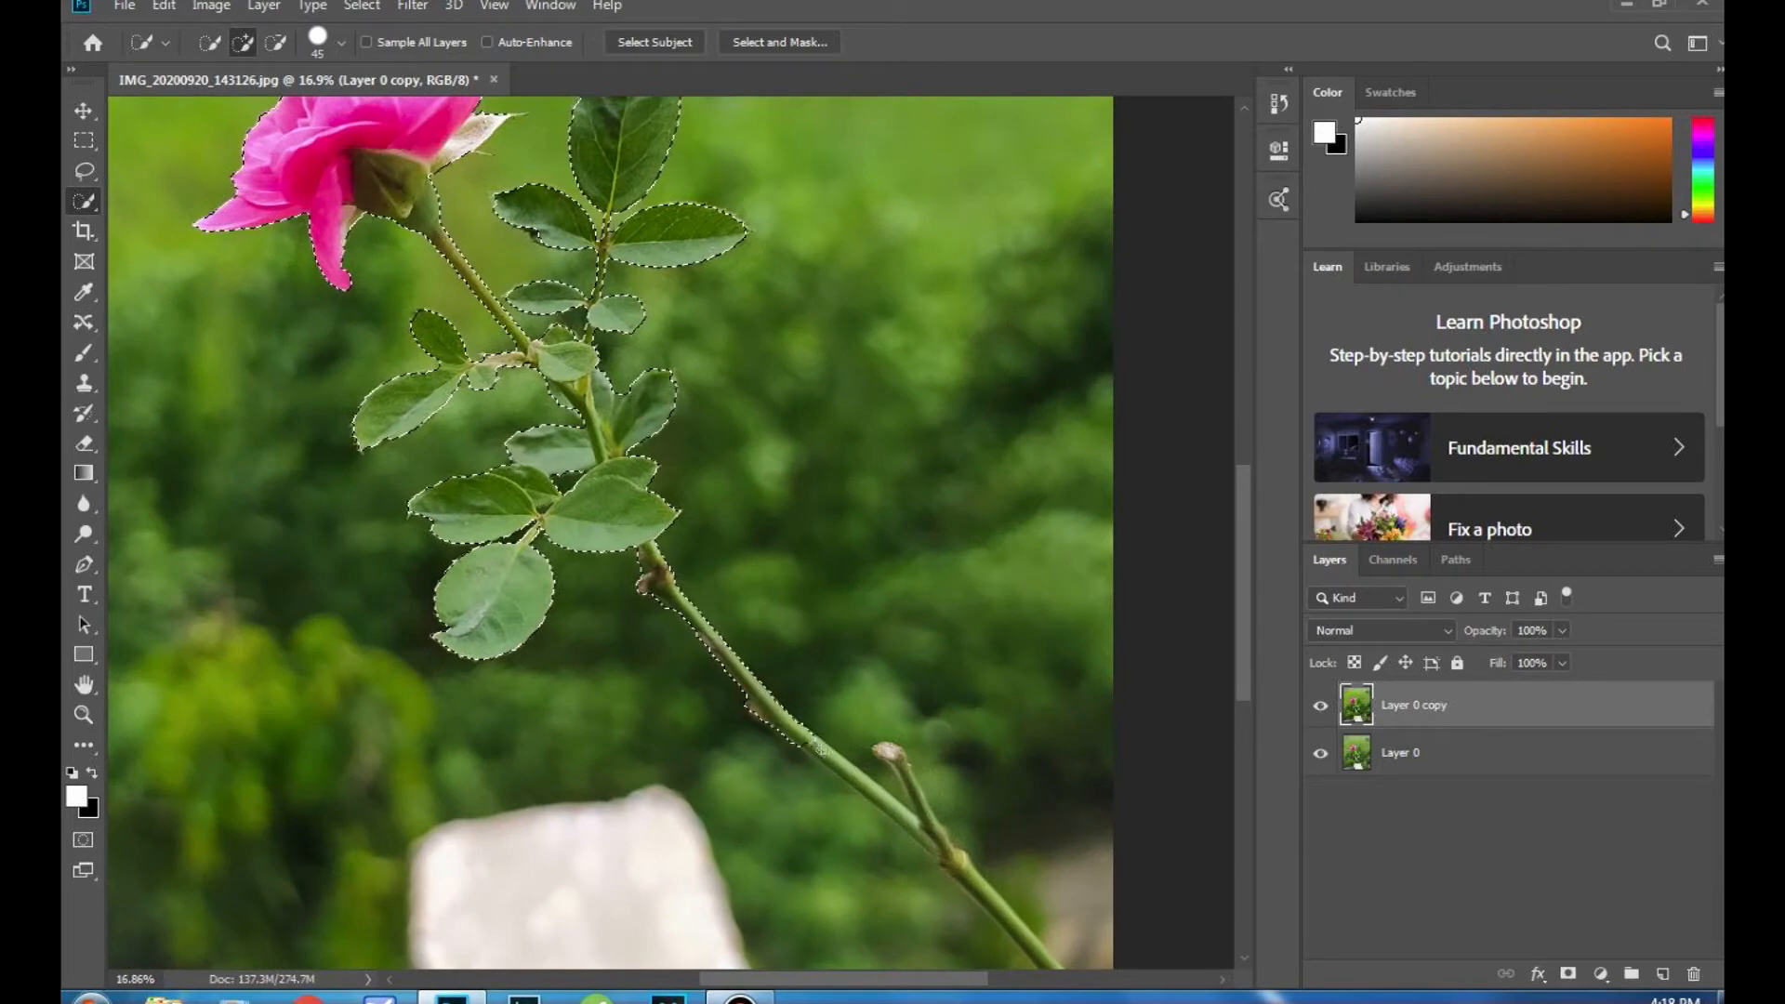
{"action": "key", "text": "alt"}
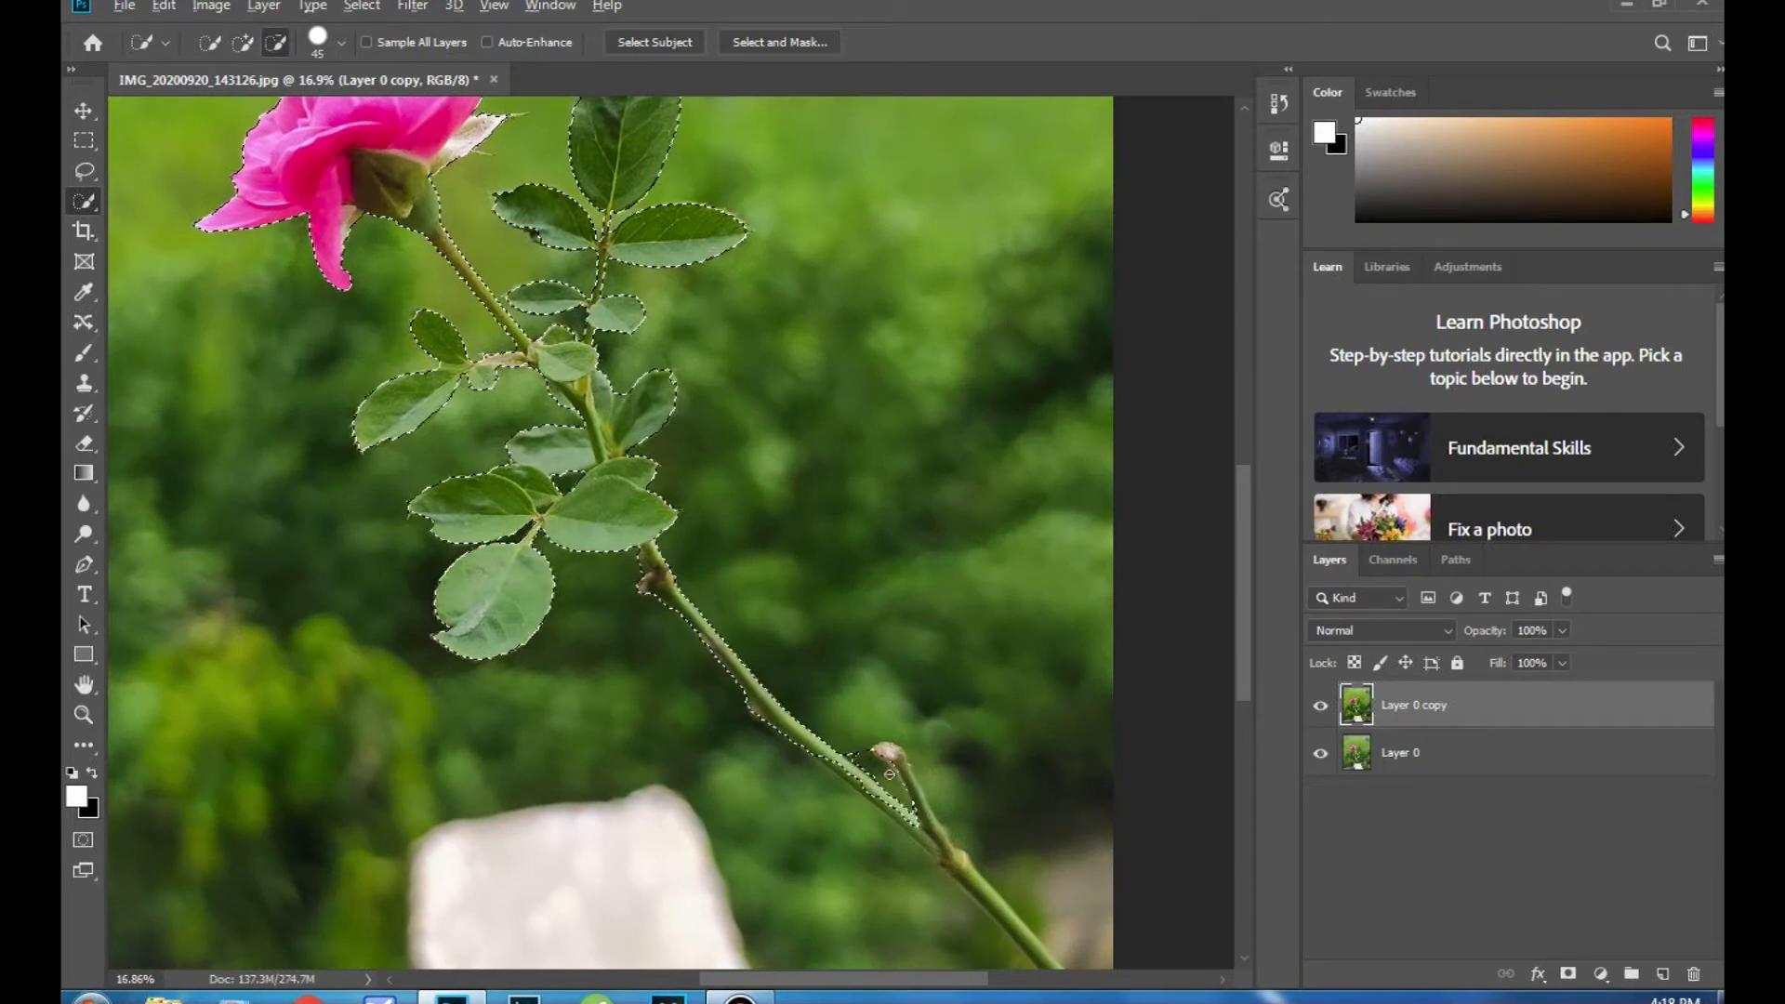
Step: Open the completed rose selection in the Select and Mask workspace
{"action": "scroll", "coordinate": [1023, 220], "scroll_direction": "down", "scroll_amount": 5}
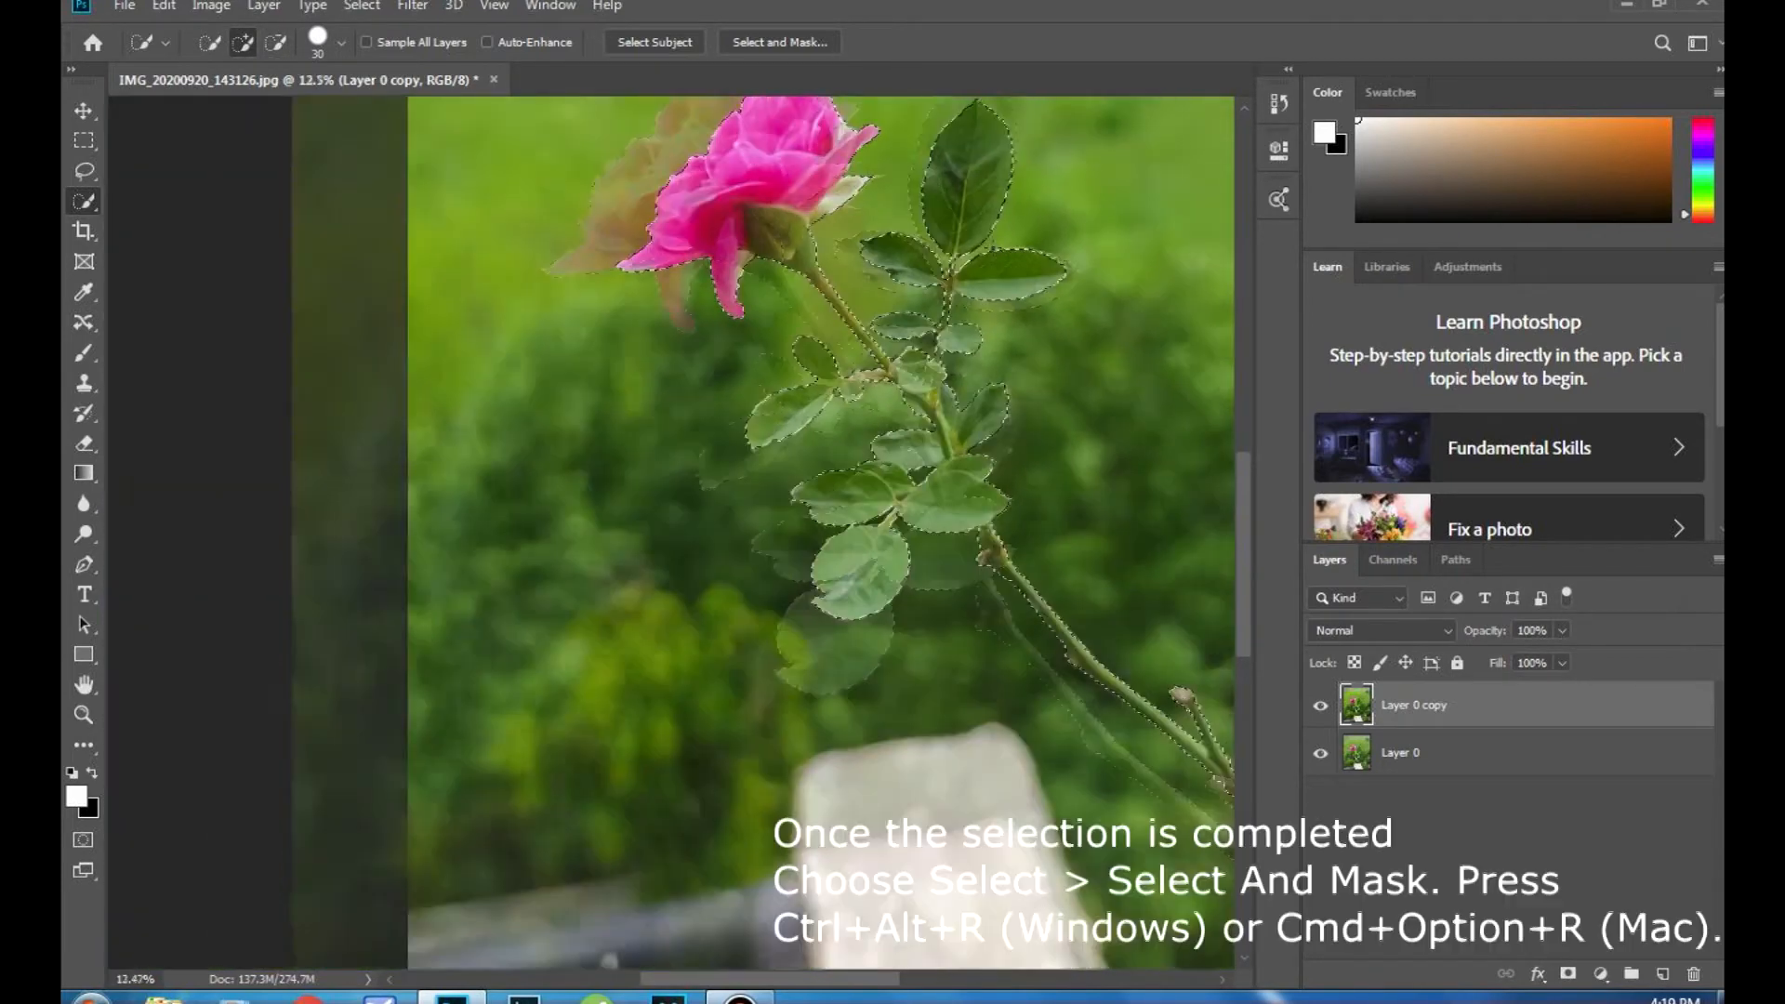
{"action": "scroll", "coordinate": [671, 465], "scroll_direction": "up", "scroll_amount": 1}
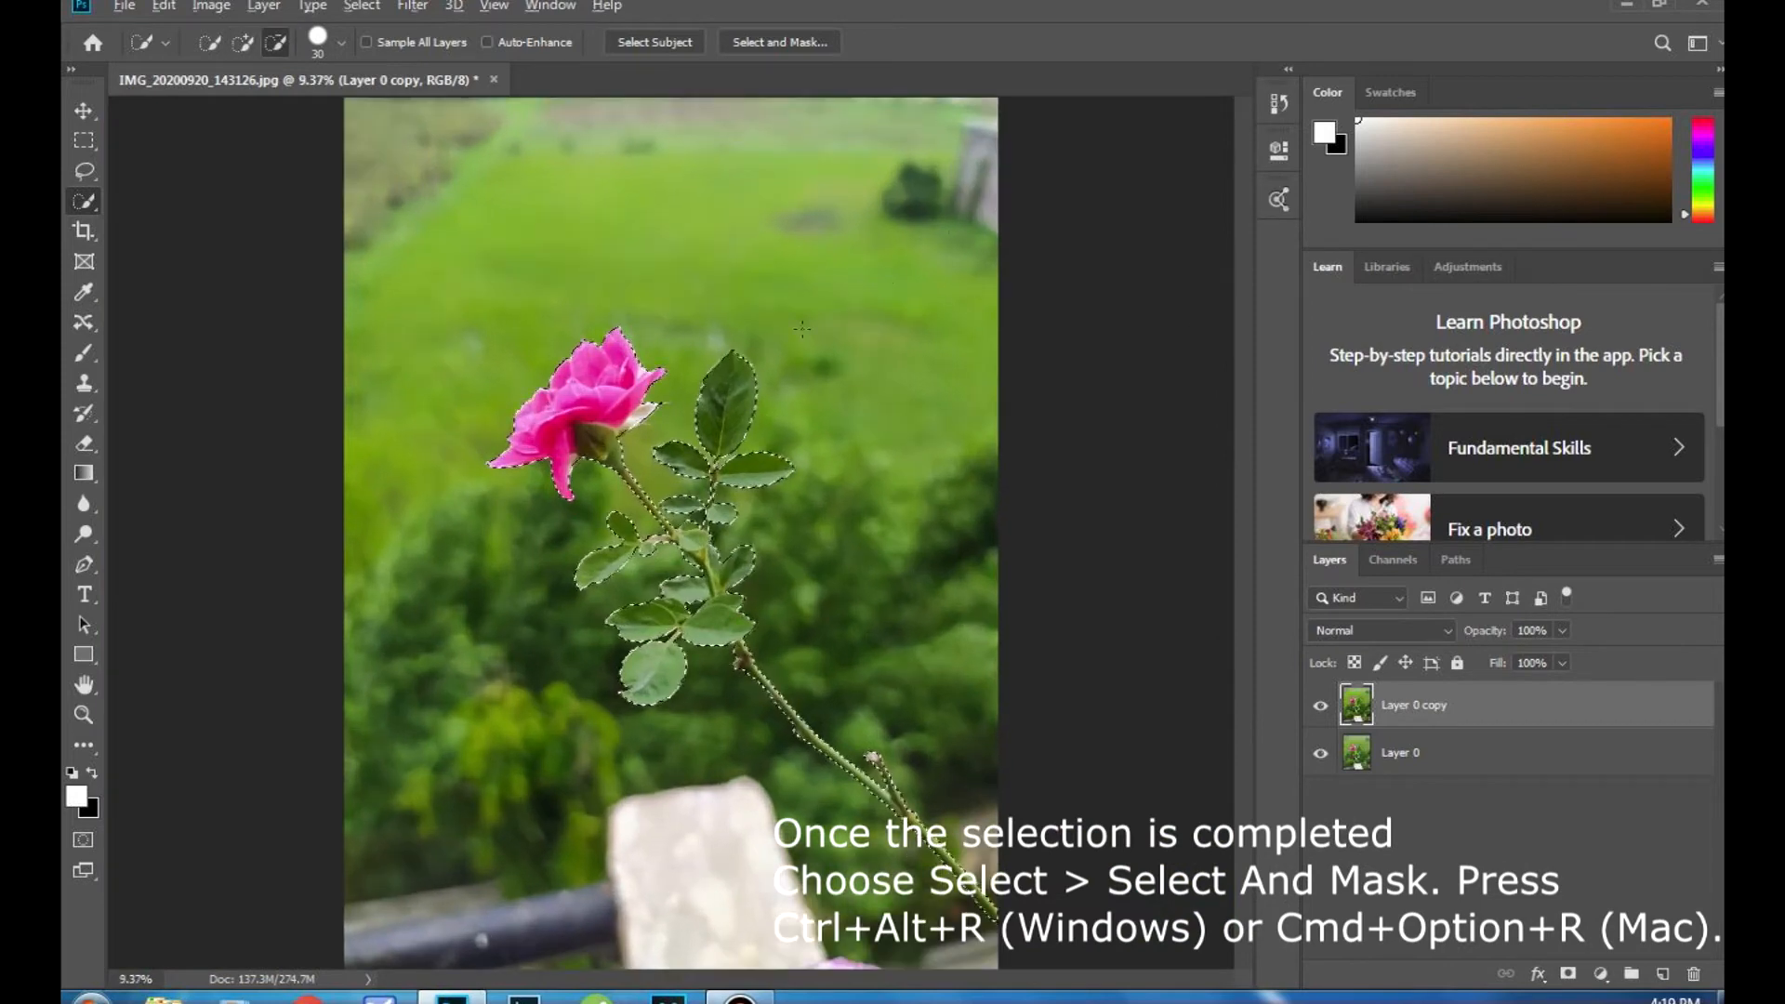
{"action": "scroll", "coordinate": [783, 391], "scroll_direction": "up", "scroll_amount": 1}
{"action": "left_click", "coordinate": [786, 41]}
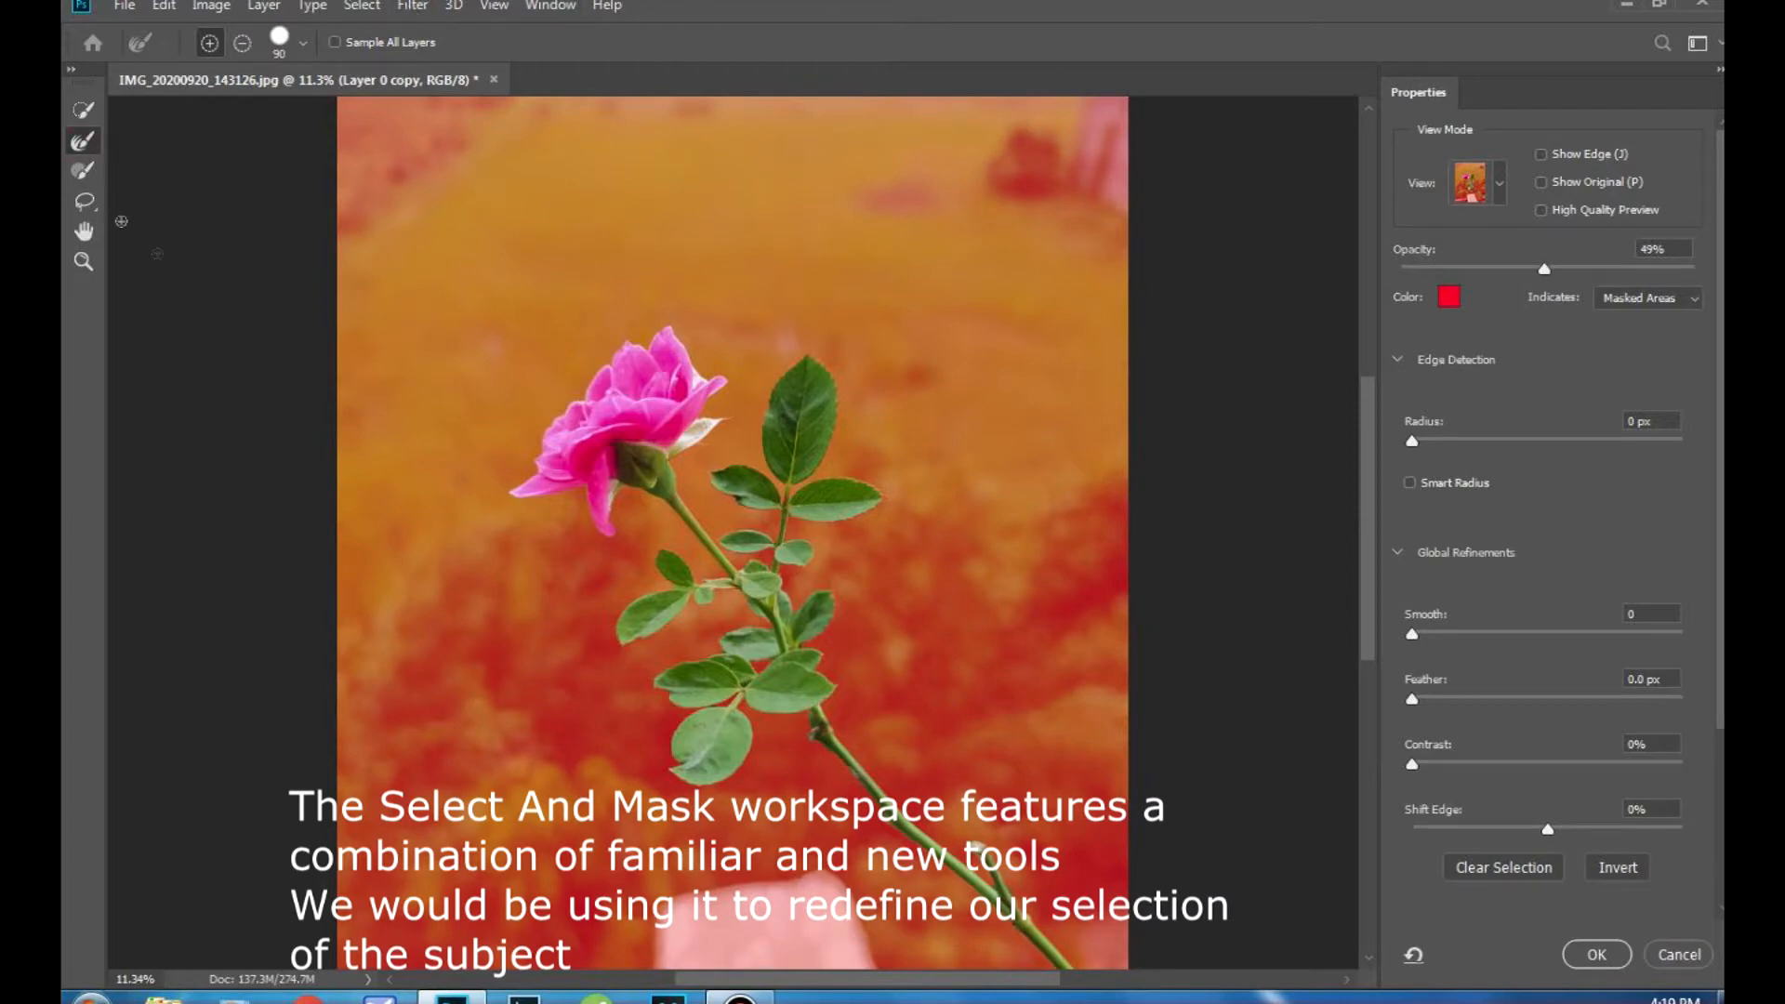
Step: Examine the masked edges of the leaves, stem and bloom against the red overlay
{"action": "scroll", "coordinate": [717, 639], "scroll_direction": "up", "scroll_amount": 4}
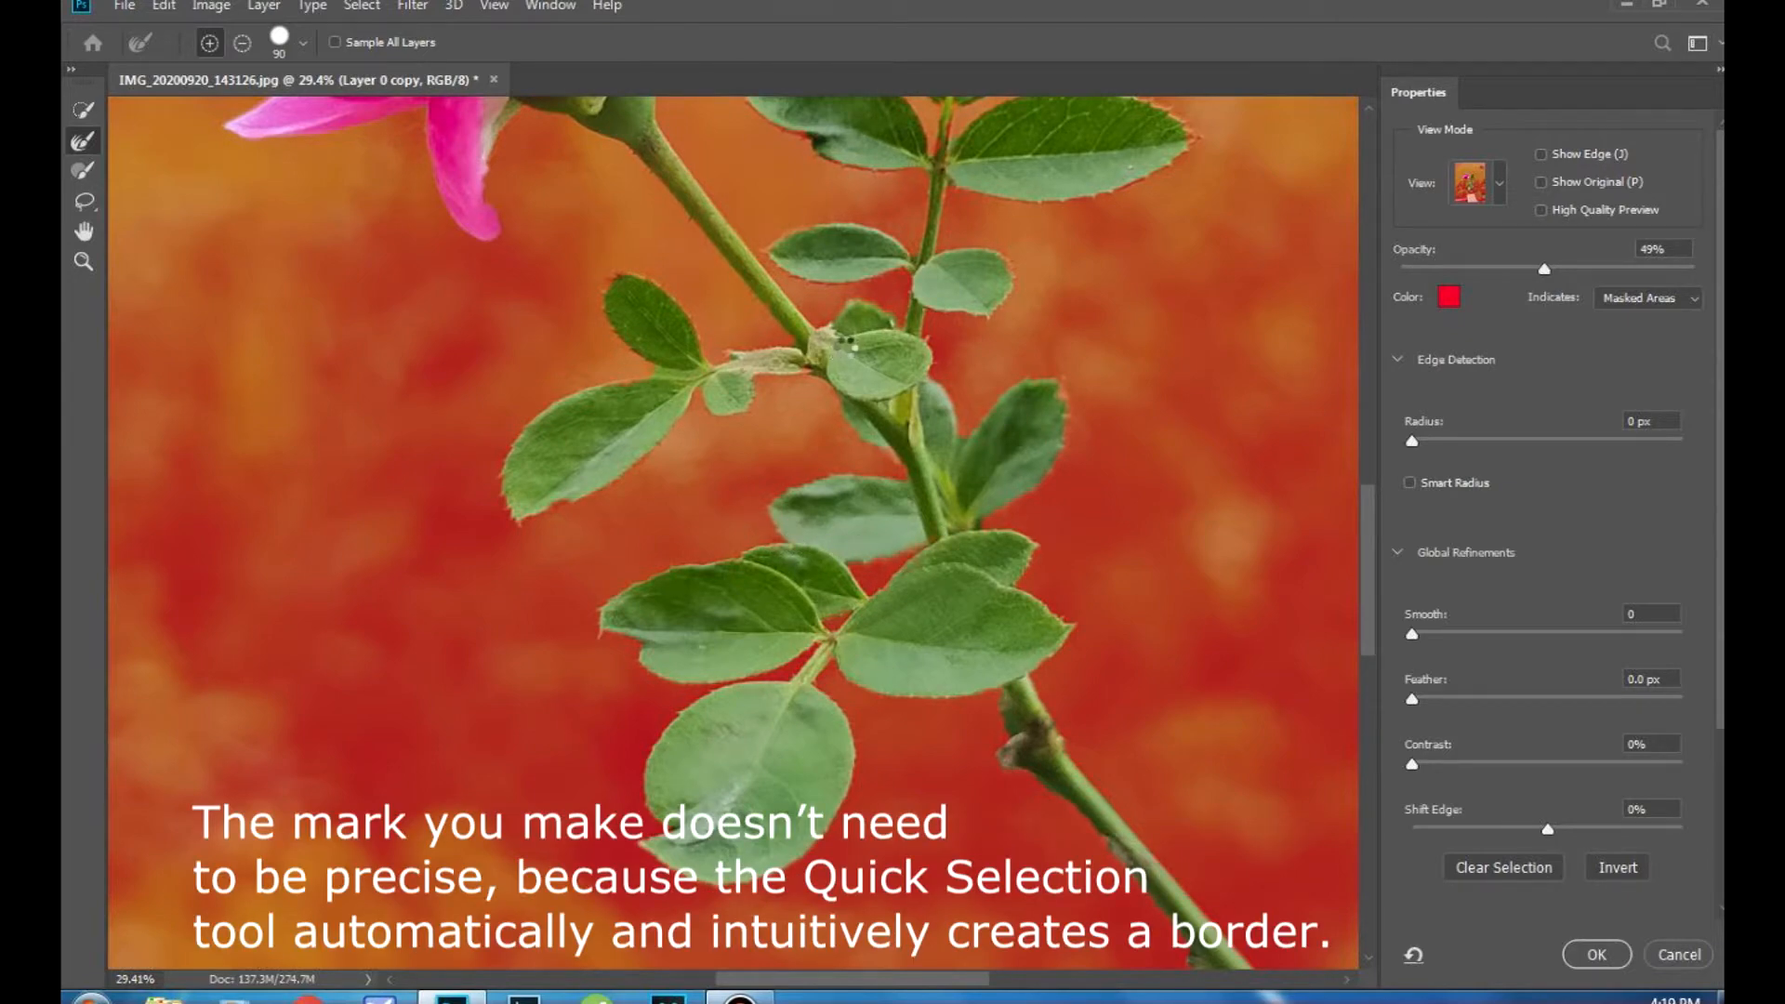
{"action": "scroll", "coordinate": [853, 345], "scroll_direction": "up", "scroll_amount": 3}
{"action": "scroll", "coordinate": [826, 349], "scroll_direction": "down", "scroll_amount": 6}
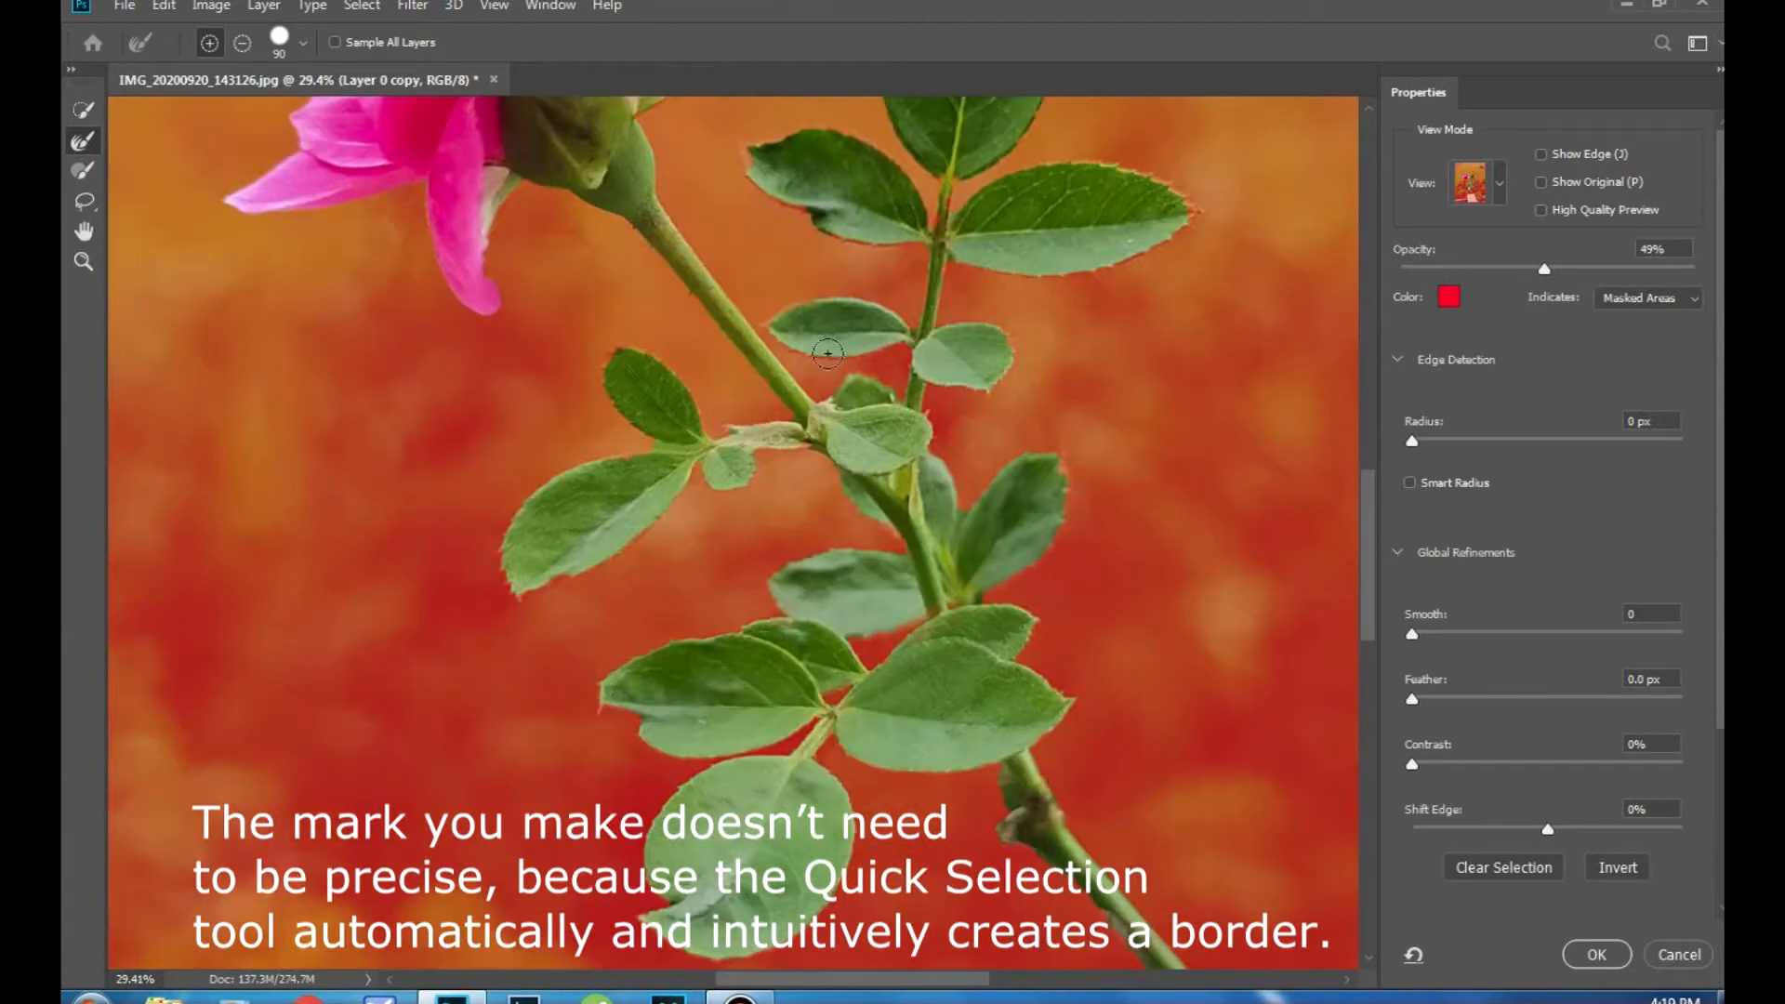
{"action": "scroll", "coordinate": [940, 558], "scroll_direction": "down", "scroll_amount": 4}
{"action": "scroll", "coordinate": [940, 558], "scroll_direction": "right", "scroll_amount": 4}
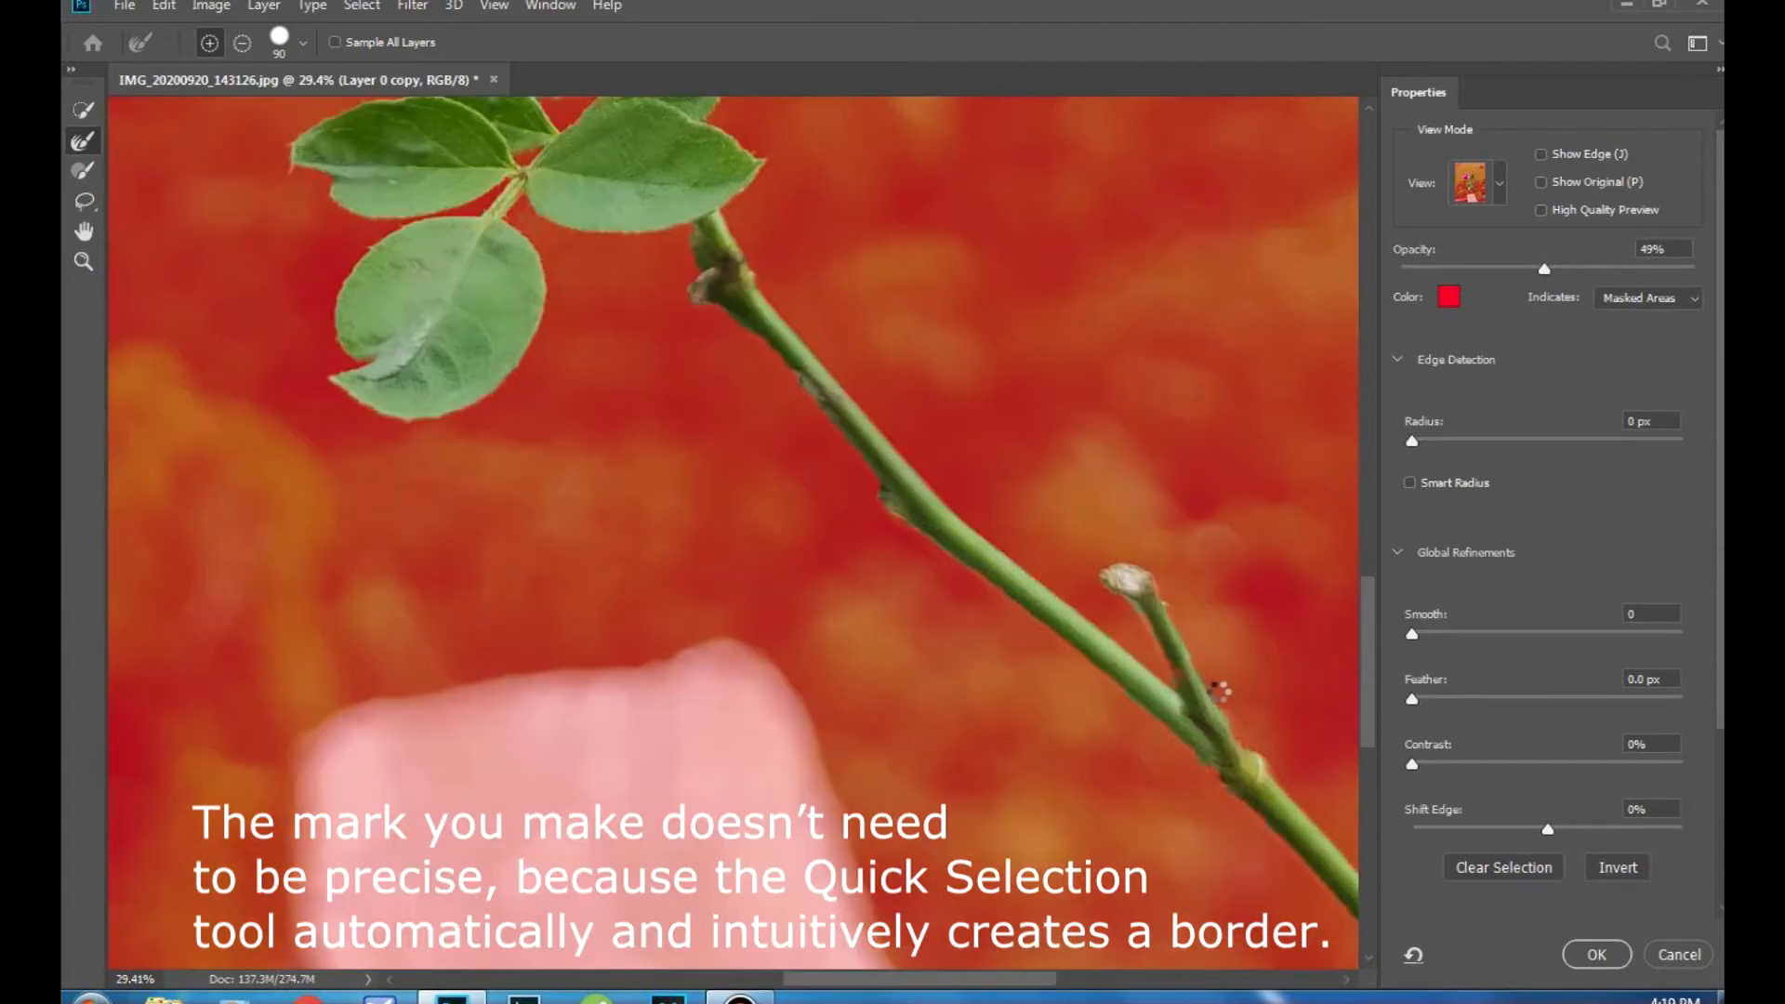
{"action": "scroll", "coordinate": [1216, 693], "scroll_direction": "down", "scroll_amount": 3}
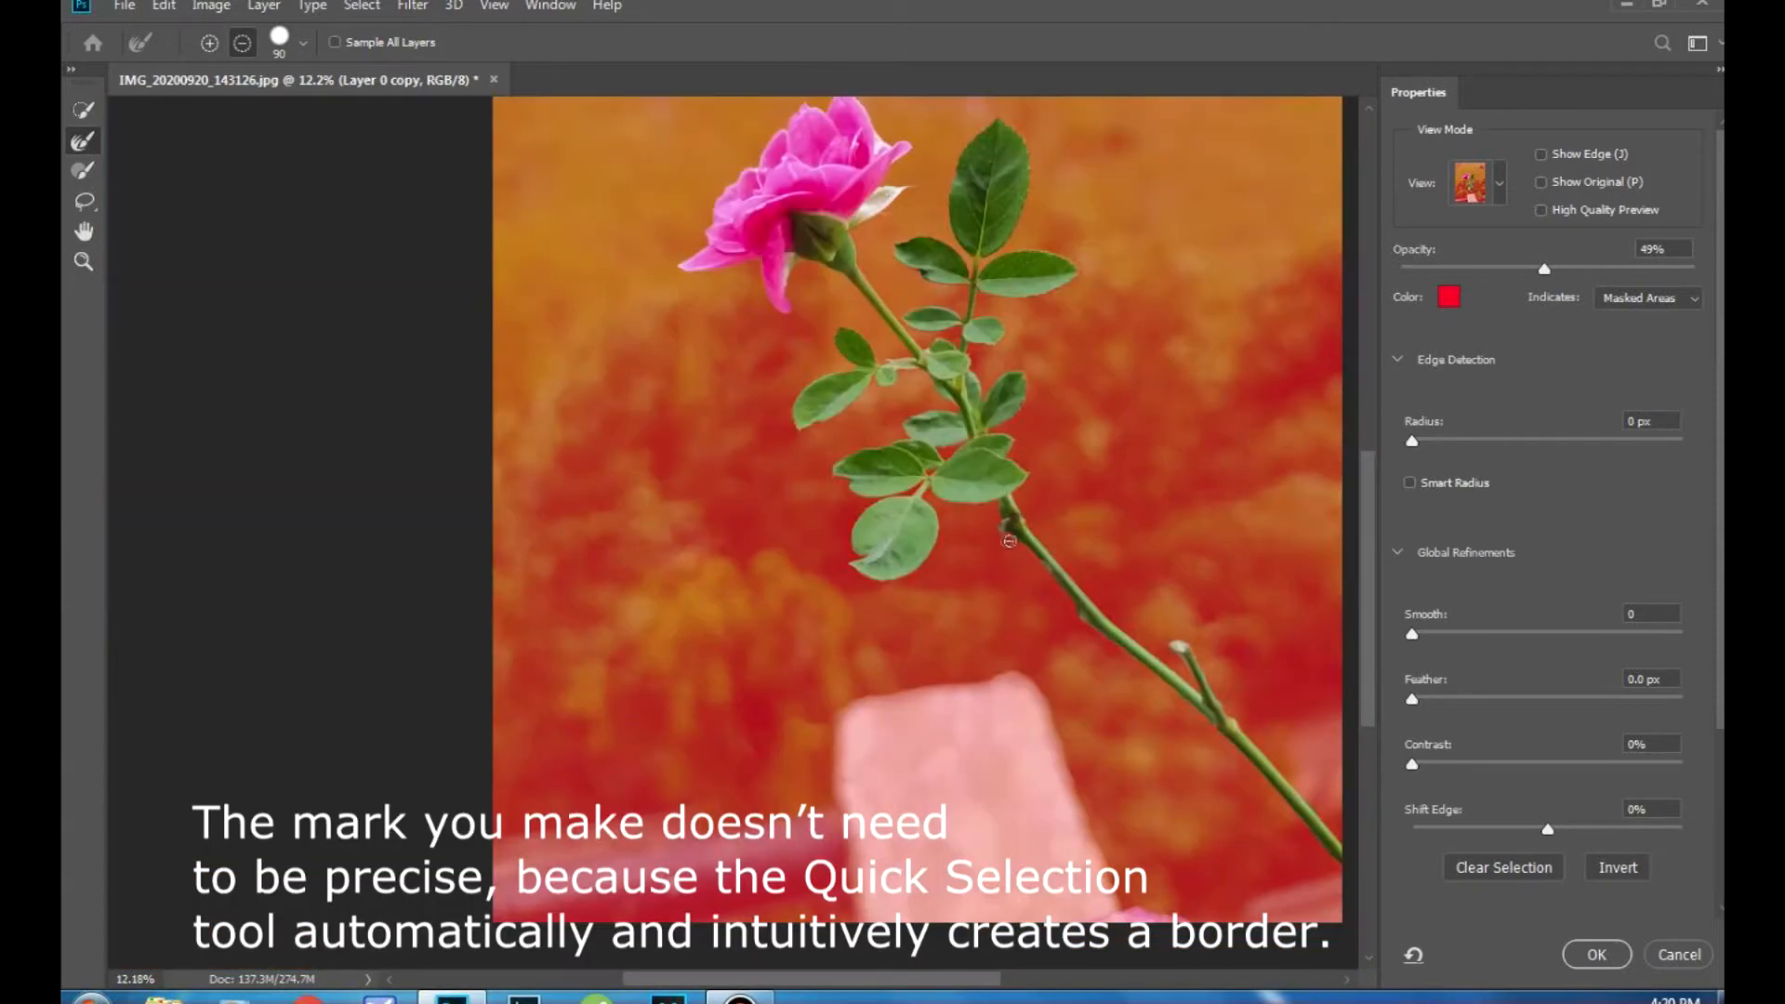
{"action": "scroll", "coordinate": [966, 435], "scroll_direction": "down", "scroll_amount": 1}
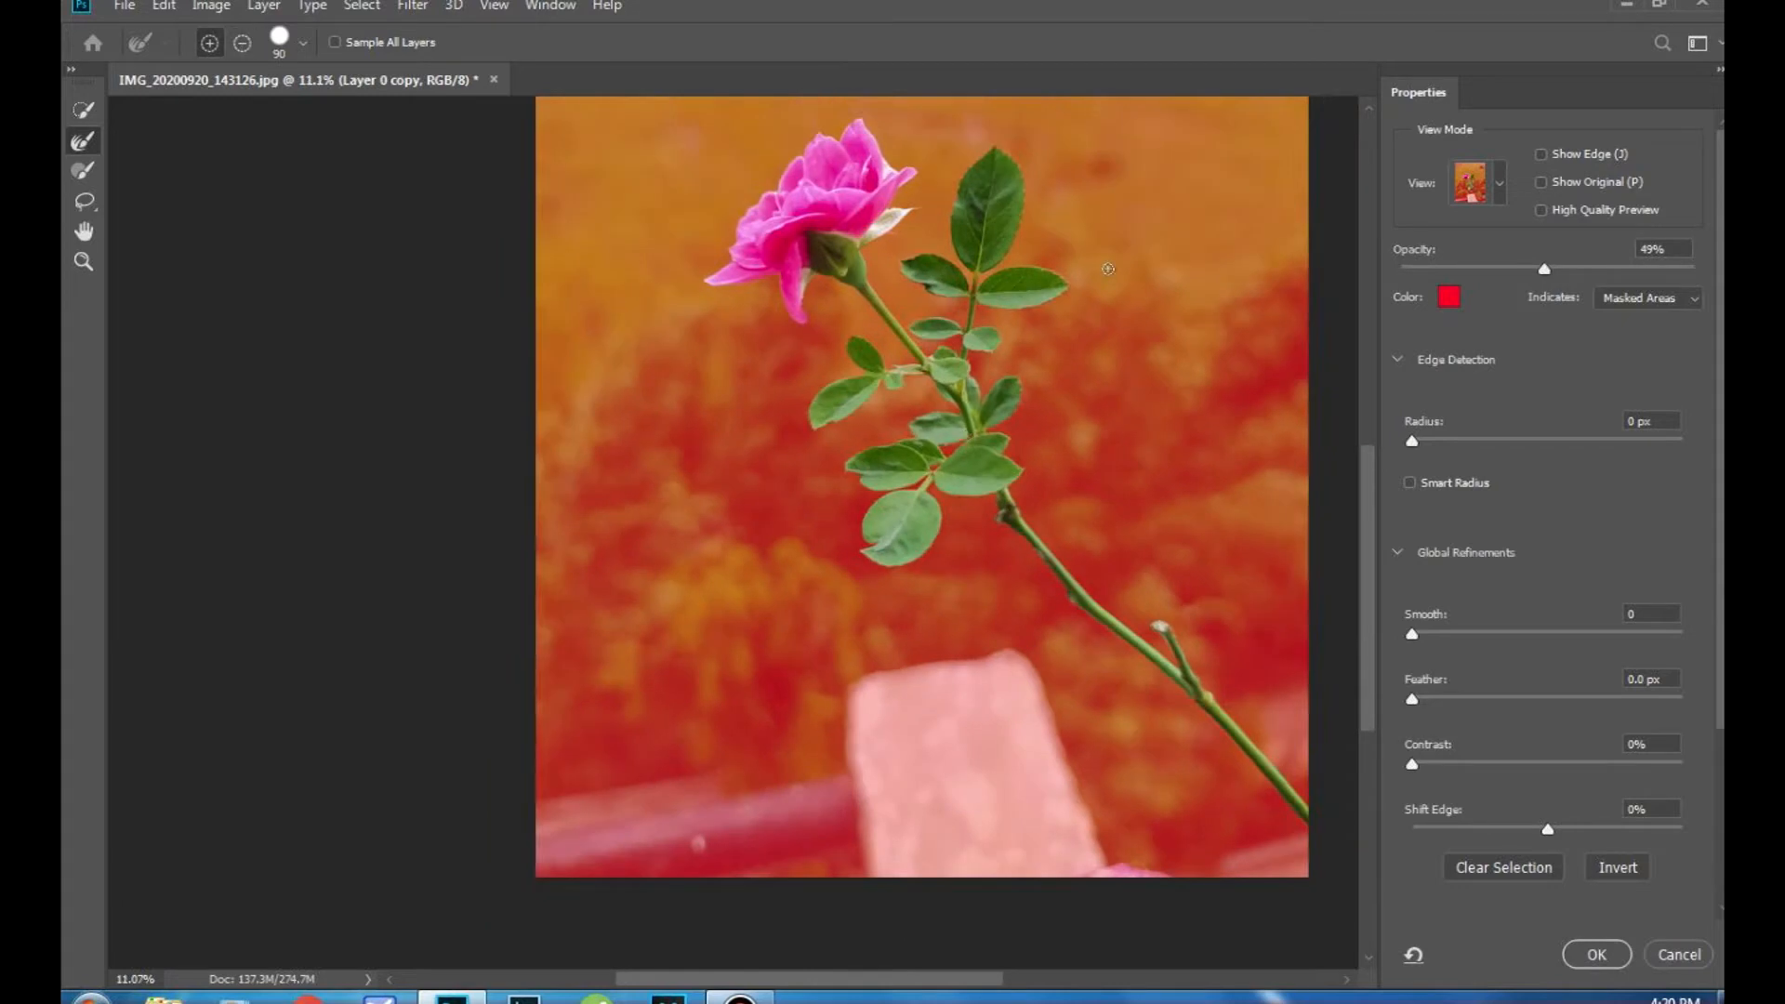
Step: Output the refined selection to a New Layer with Layer Mask
{"action": "scroll", "coordinate": [1635, 729], "scroll_direction": "down", "scroll_amount": 3}
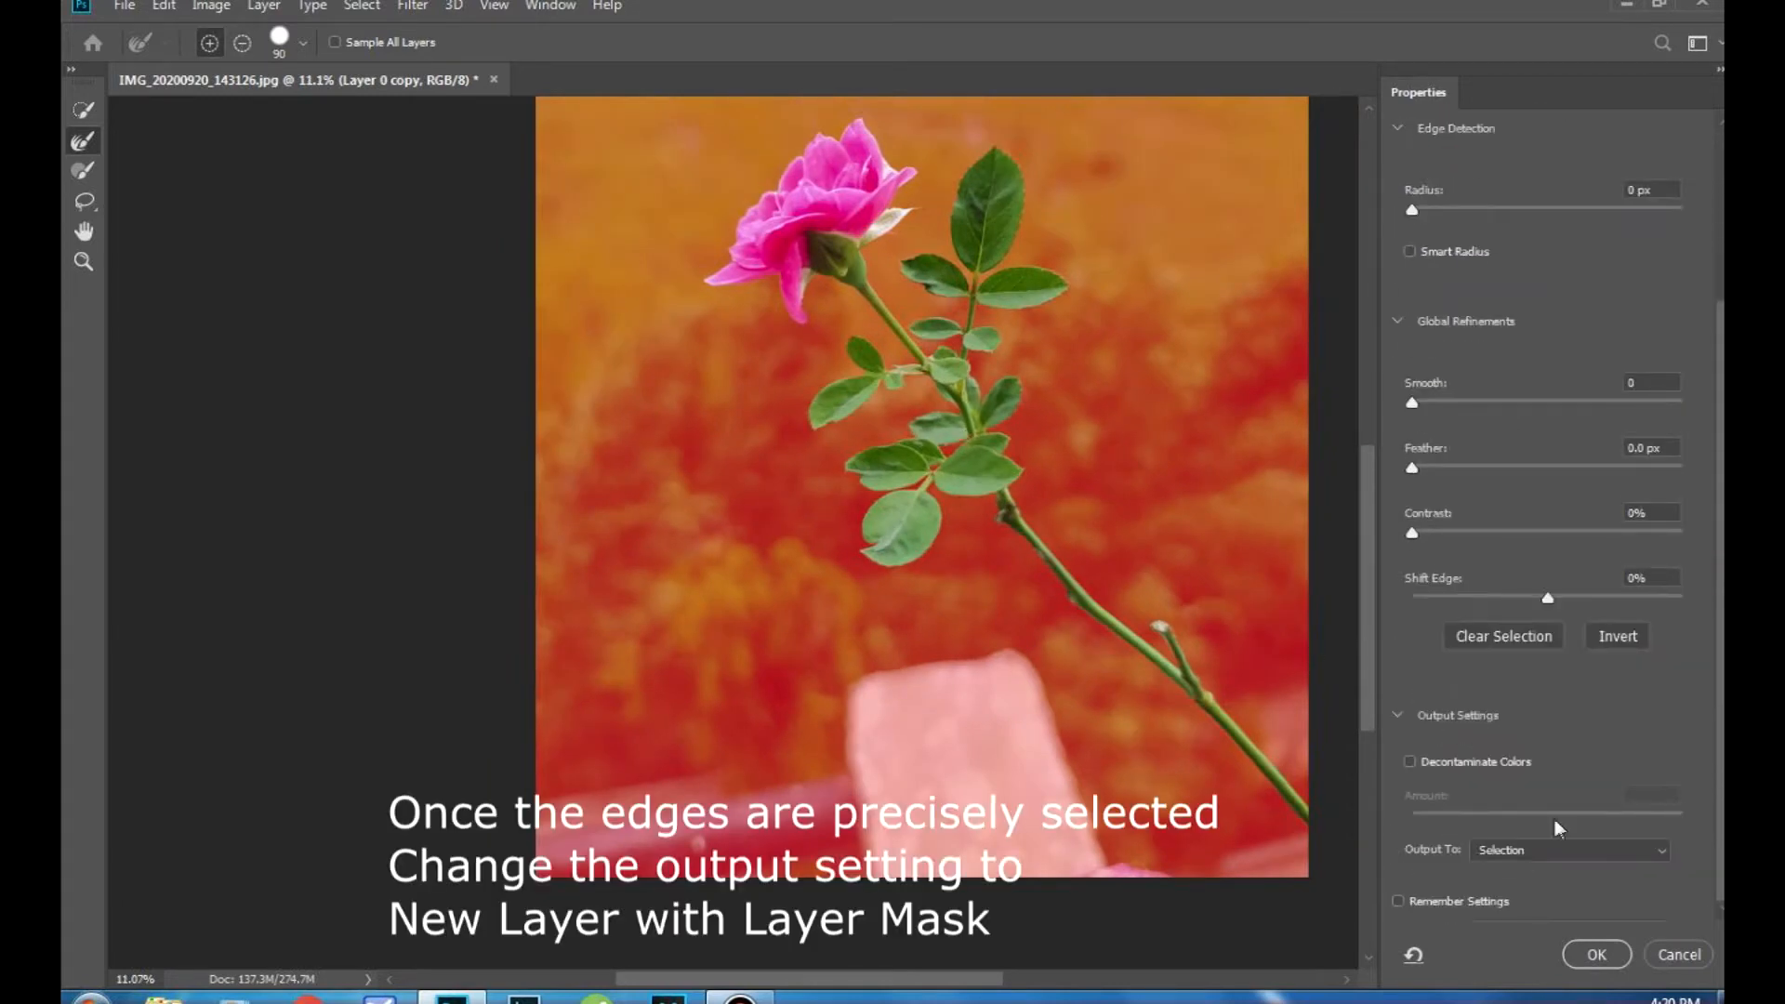
{"action": "left_click", "coordinate": [1524, 852]}
{"action": "left_click", "coordinate": [1543, 916]}
{"action": "left_click", "coordinate": [1583, 956]}
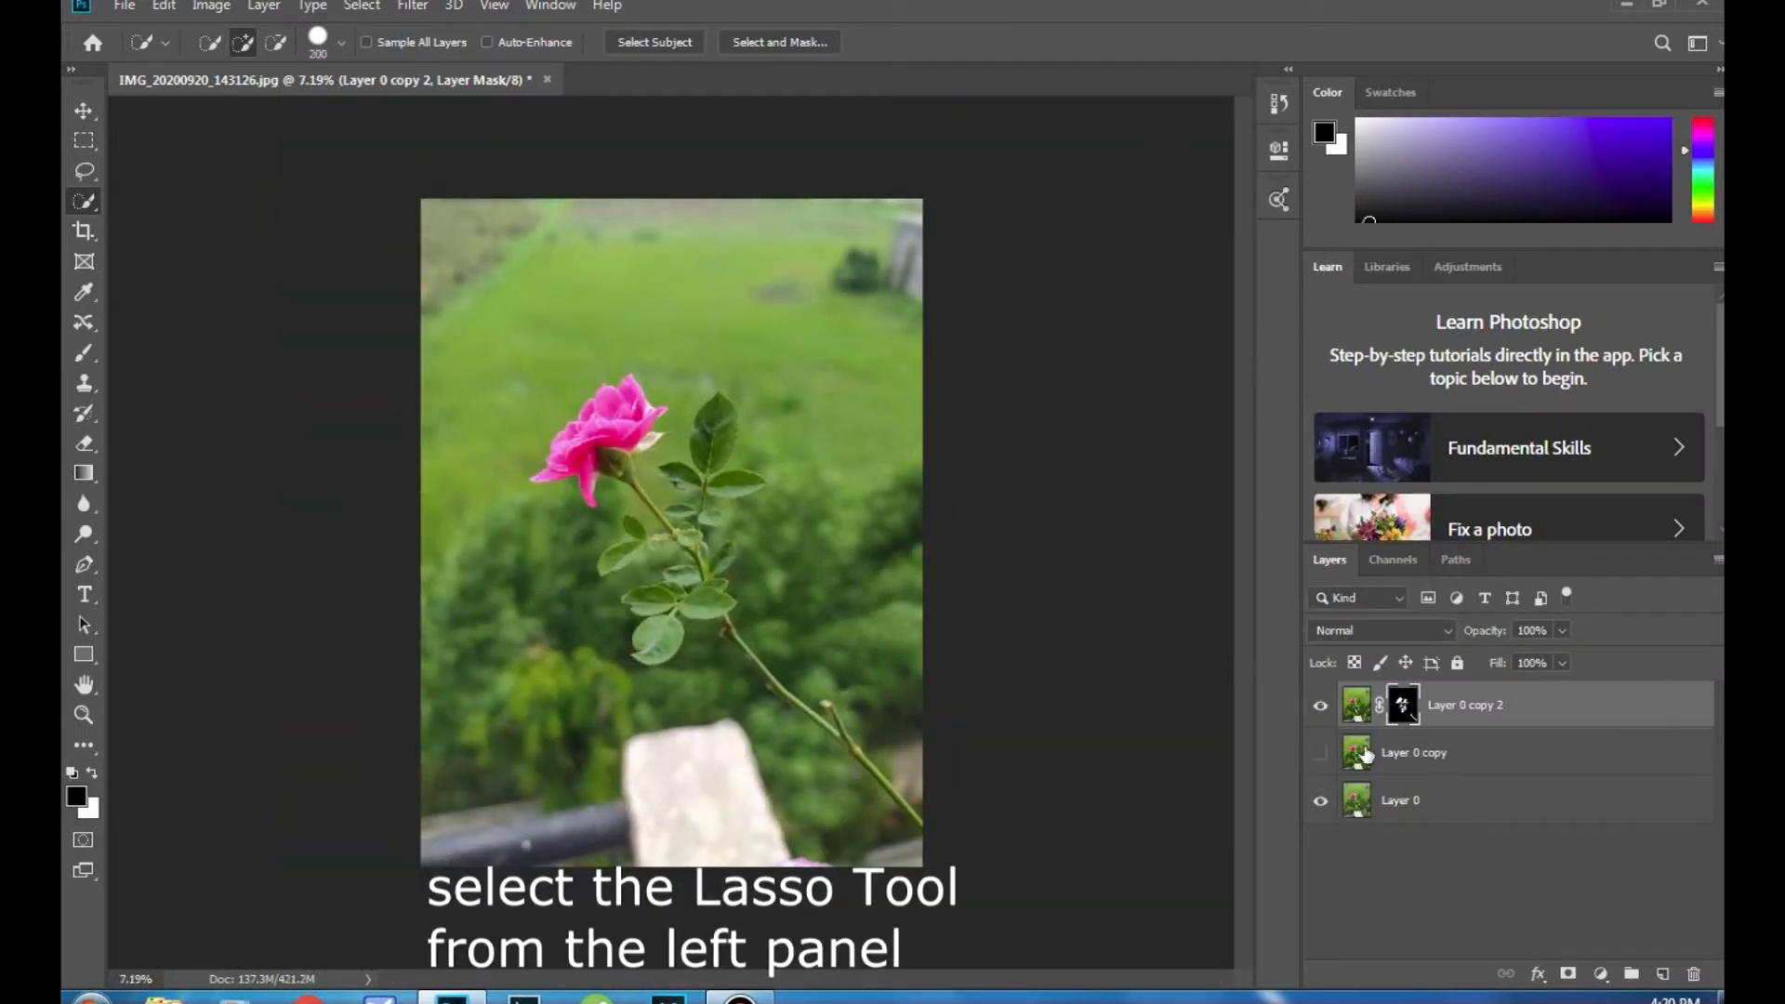
Step: Move Layer 0 directly below the masked rose layer and lasso a loose selection around the rose, its stem and the lower foreground
{"action": "left_click_drag", "start_coordinate": [1370, 807], "coordinate": [1441, 744]}
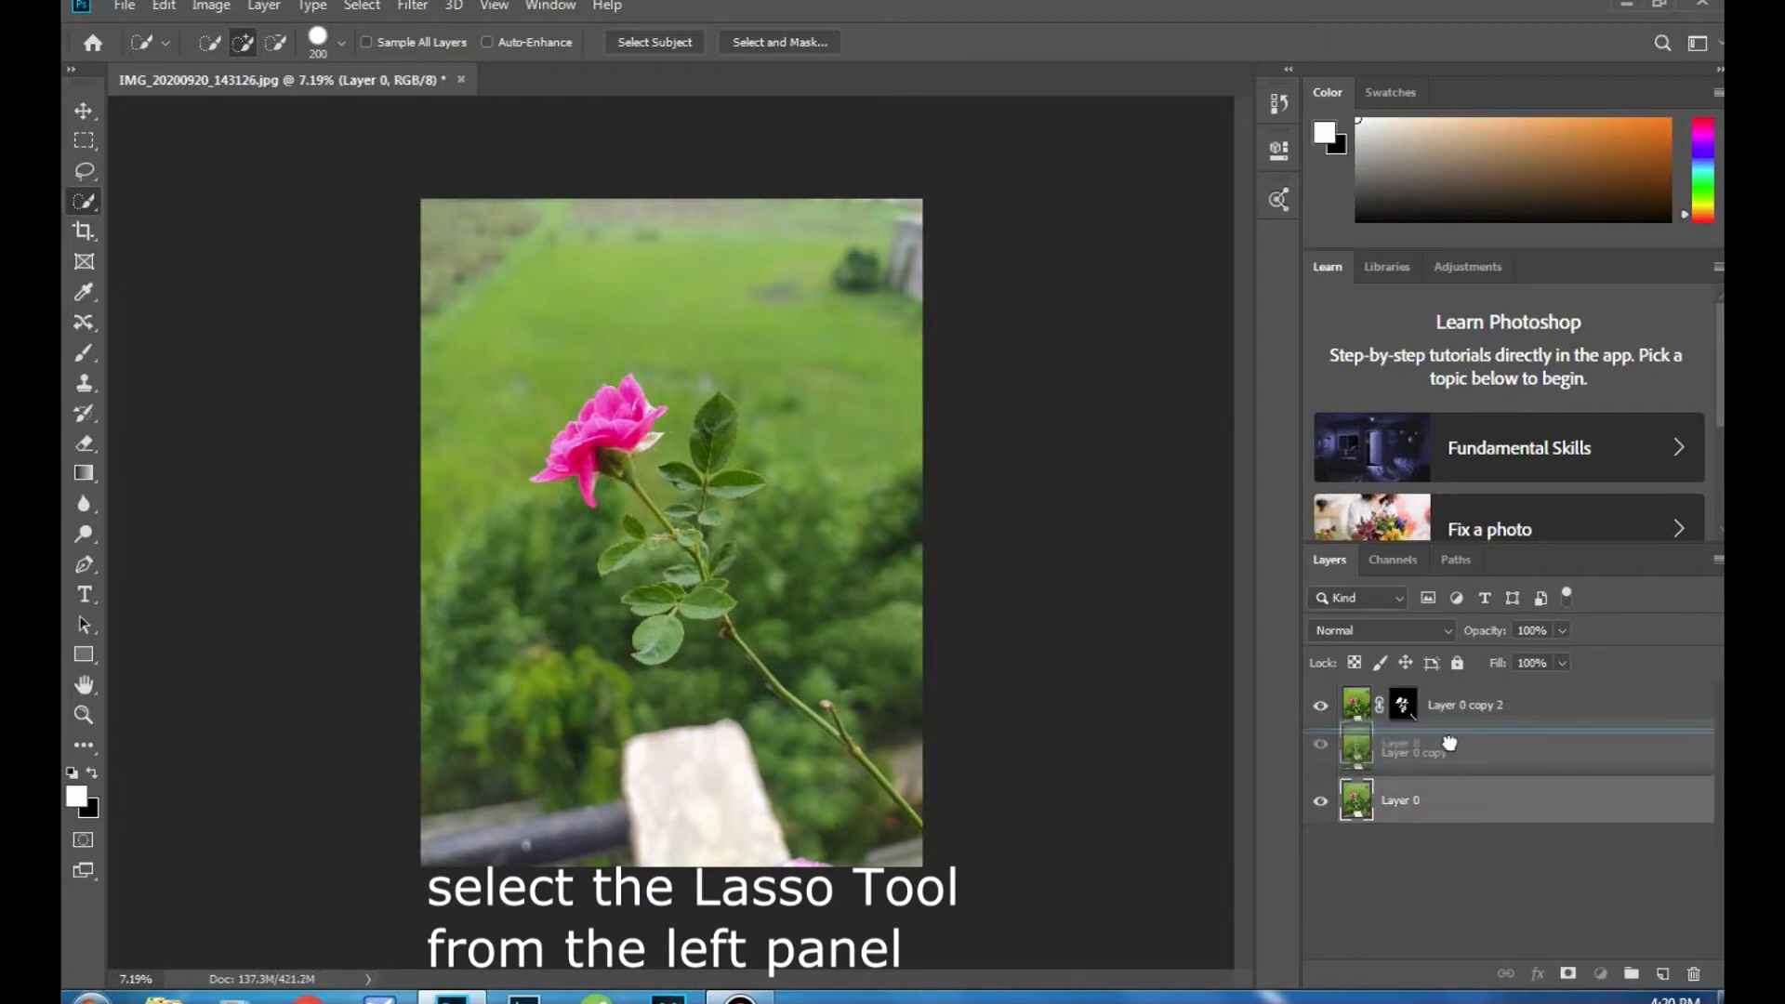
{"action": "left_click", "coordinate": [85, 171]}
{"action": "left_click", "coordinate": [139, 171]}
{"action": "mouse_move", "coordinate": [928, 727]}
{"action": "left_mouse_down"}
{"action": "mouse_move", "coordinate": [850, 604]}
{"action": "mouse_move", "coordinate": [809, 474]}
{"action": "left_mouse_up"}
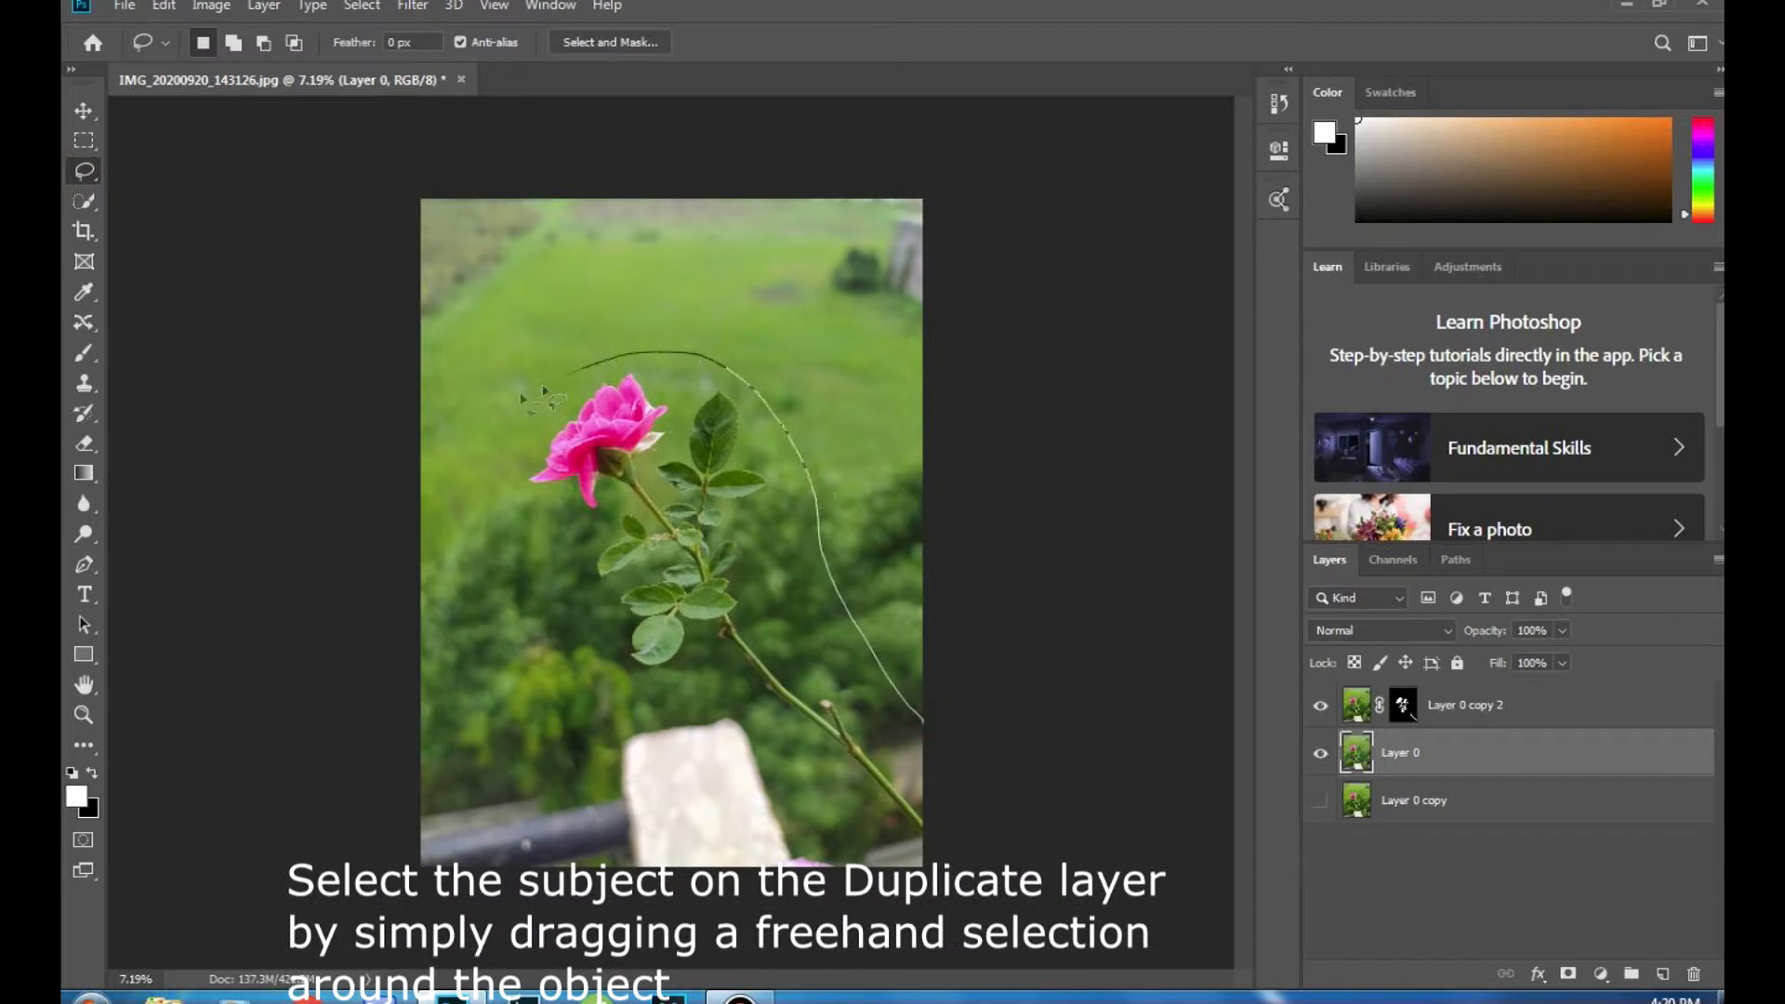
{"action": "mouse_move", "coordinate": [481, 517]}
{"action": "left_mouse_down"}
{"action": "mouse_move", "coordinate": [599, 692]}
{"action": "mouse_move", "coordinate": [553, 757]}
{"action": "mouse_move", "coordinate": [388, 811]}
{"action": "mouse_move", "coordinate": [502, 967]}
{"action": "mouse_move", "coordinate": [883, 1001]}
{"action": "left_mouse_up"}
{"action": "mouse_move", "coordinate": [980, 891]}
{"action": "left_mouse_down"}
{"action": "mouse_move", "coordinate": [988, 784]}
{"action": "mouse_move", "coordinate": [967, 723]}
{"action": "left_mouse_up"}
{"action": "left_click_drag", "start_coordinate": [948, 853], "coordinate": [948, 852]}
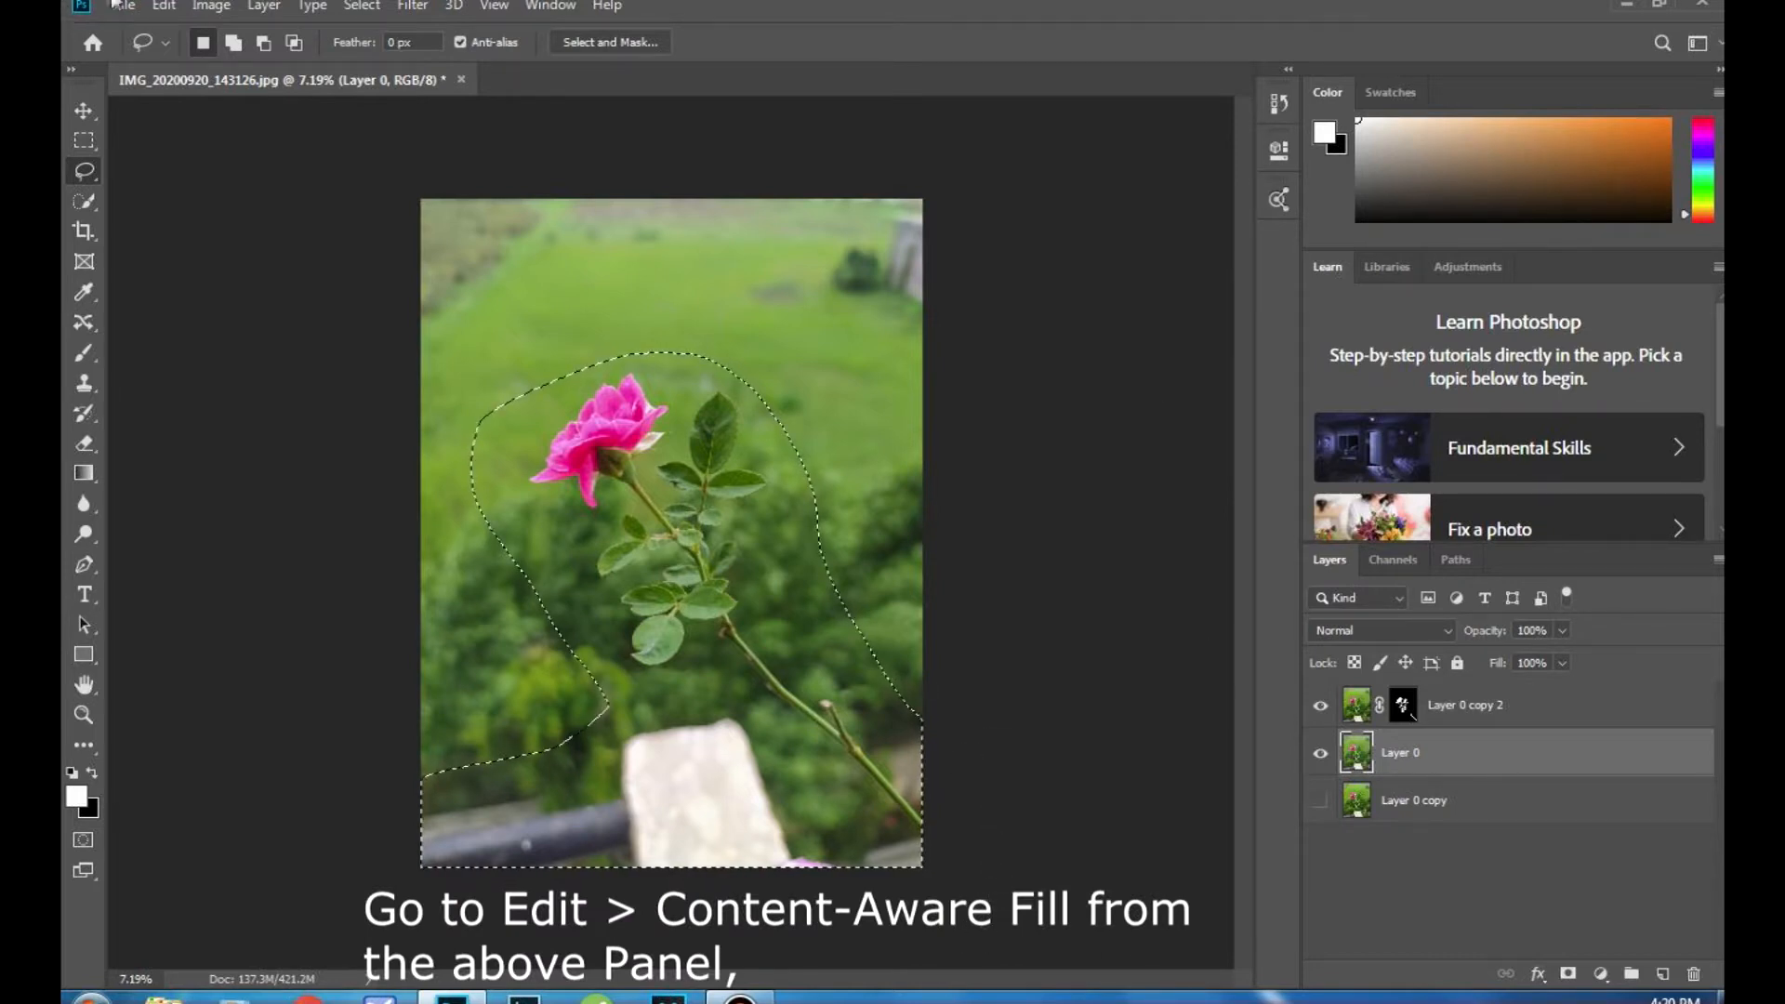
Step: Fill the lassoed area on Layer 0 with Content-Aware contents, Color Adaptation on and 100% opacity, and clear the selection
{"action": "left_click", "coordinate": [164, 6]}
{"action": "left_click", "coordinate": [181, 367]}
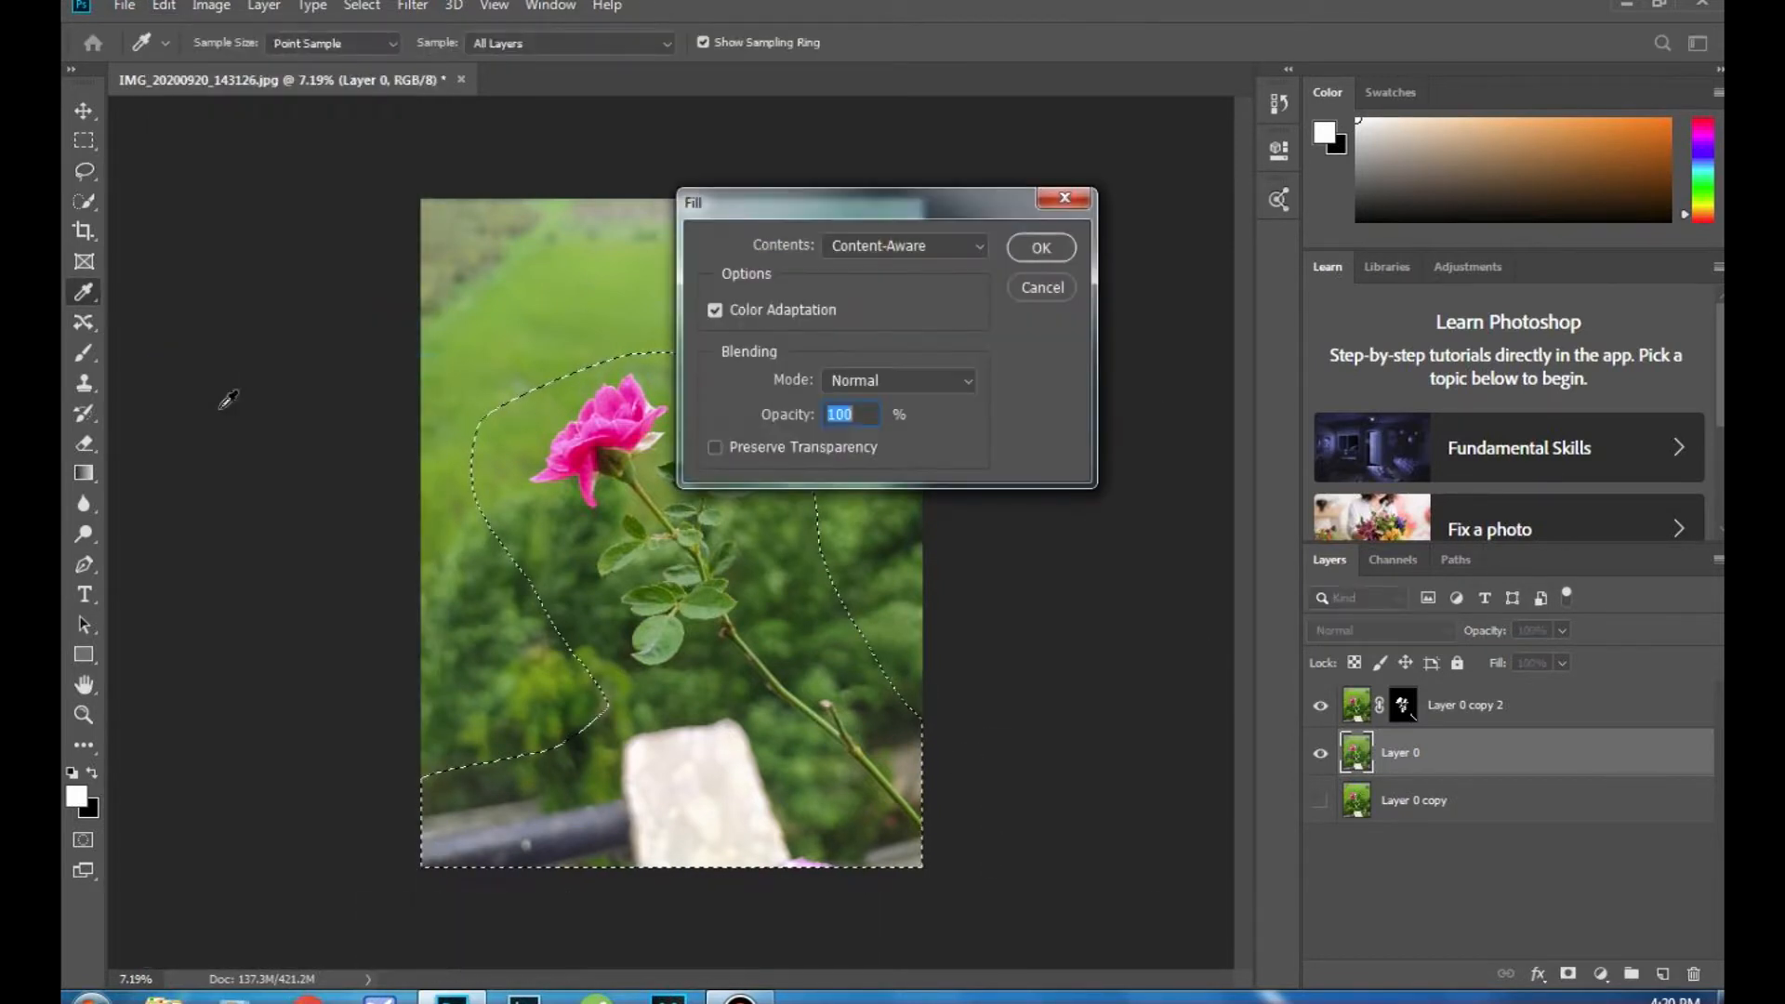
{"action": "left_click", "coordinate": [891, 246]}
{"action": "left_click", "coordinate": [895, 357]}
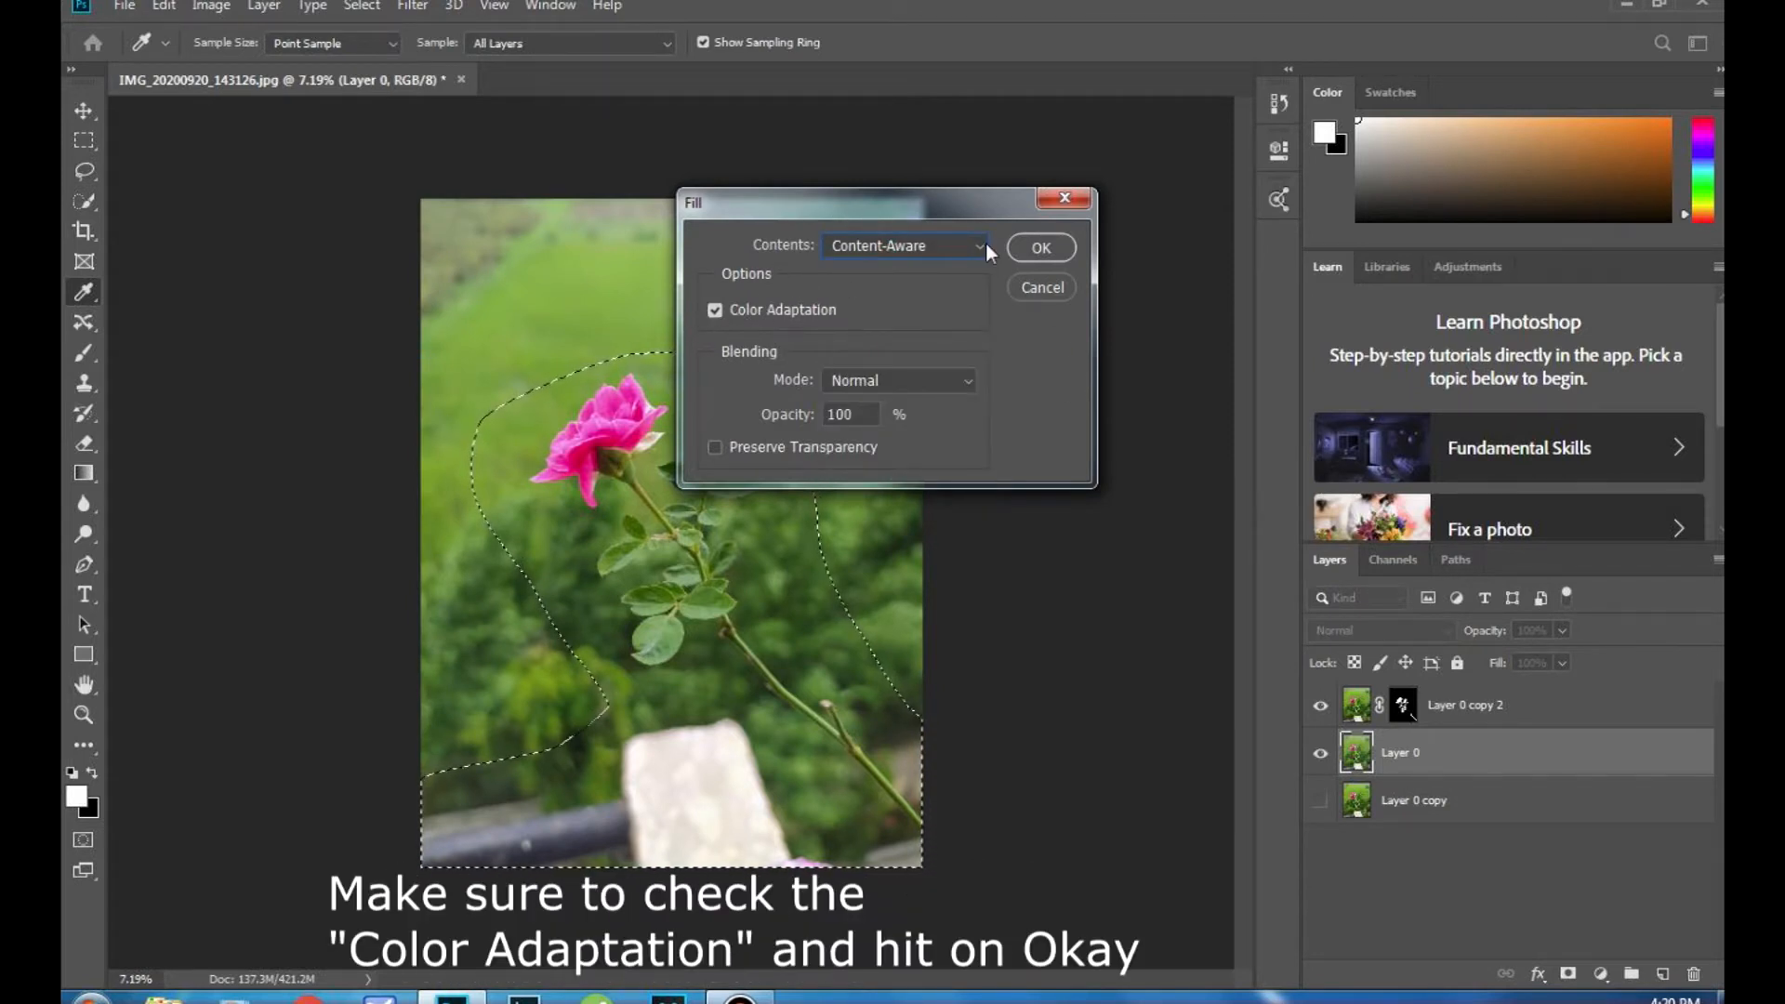
{"action": "left_click", "coordinate": [1039, 245]}
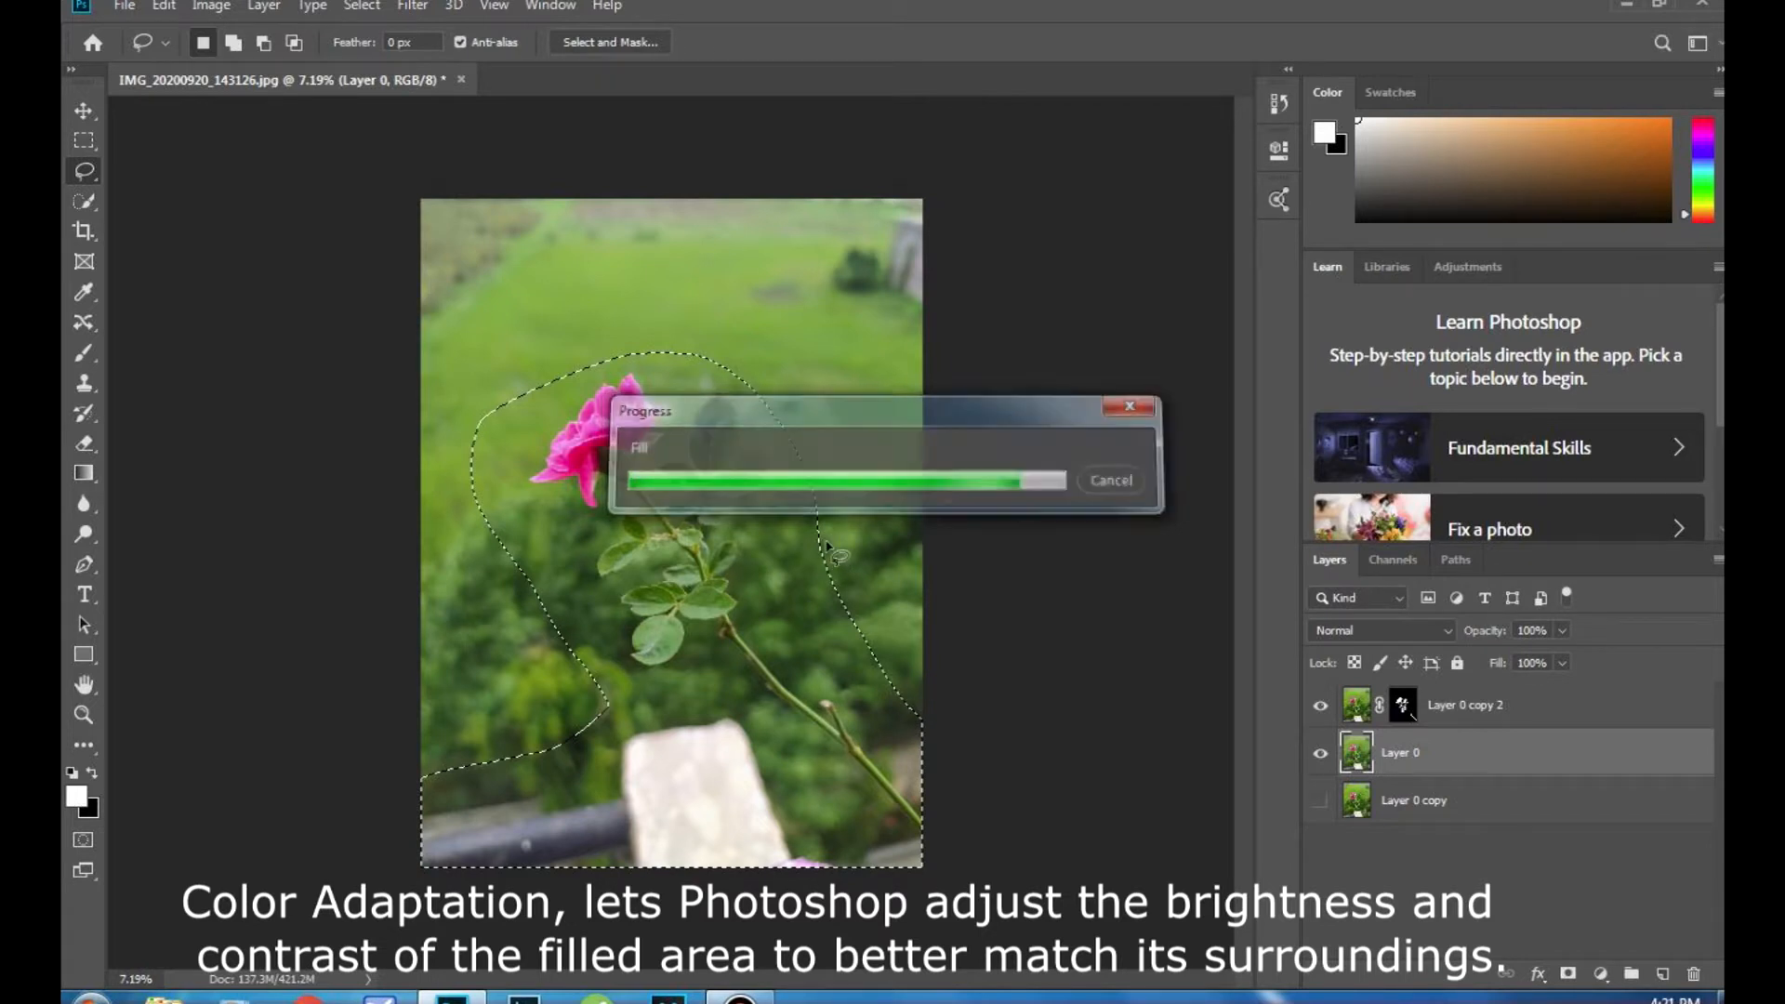
{"action": "left_click", "coordinate": [361, 6]}
{"action": "left_click", "coordinate": [376, 53]}
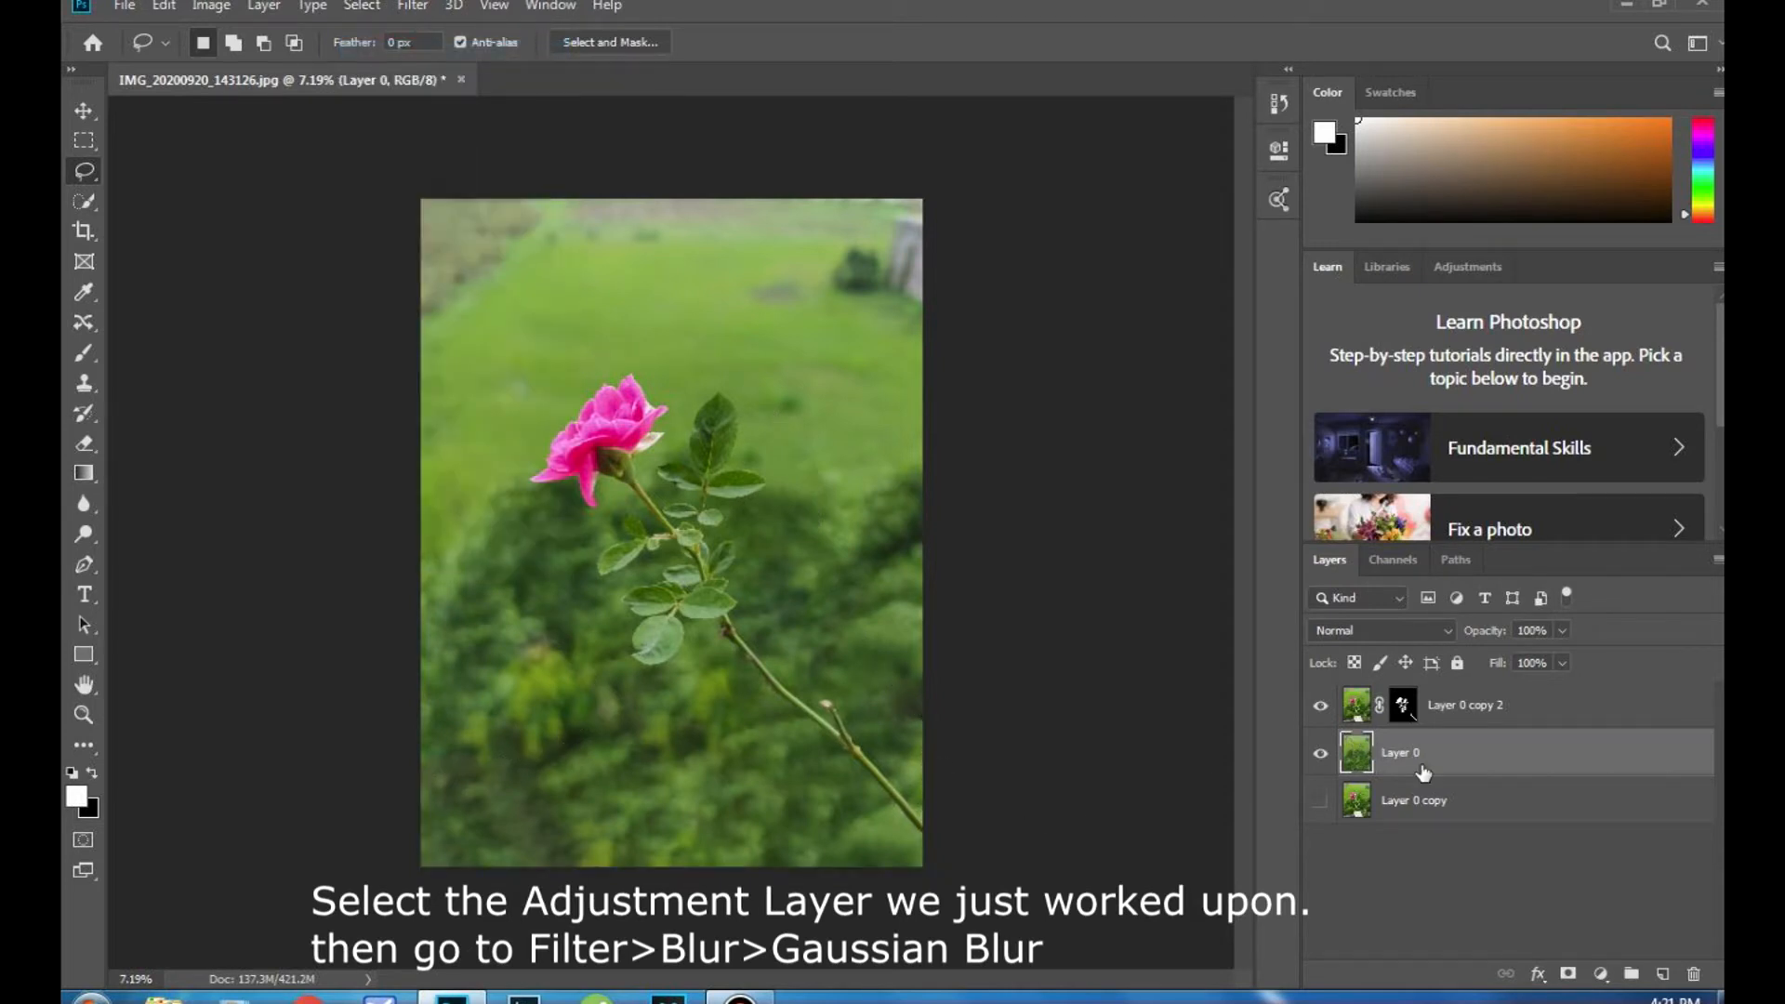
Step: Apply a Gaussian Blur with a radius of 746.7 pixels to the background on Layer 0
{"action": "left_click", "coordinate": [414, 6]}
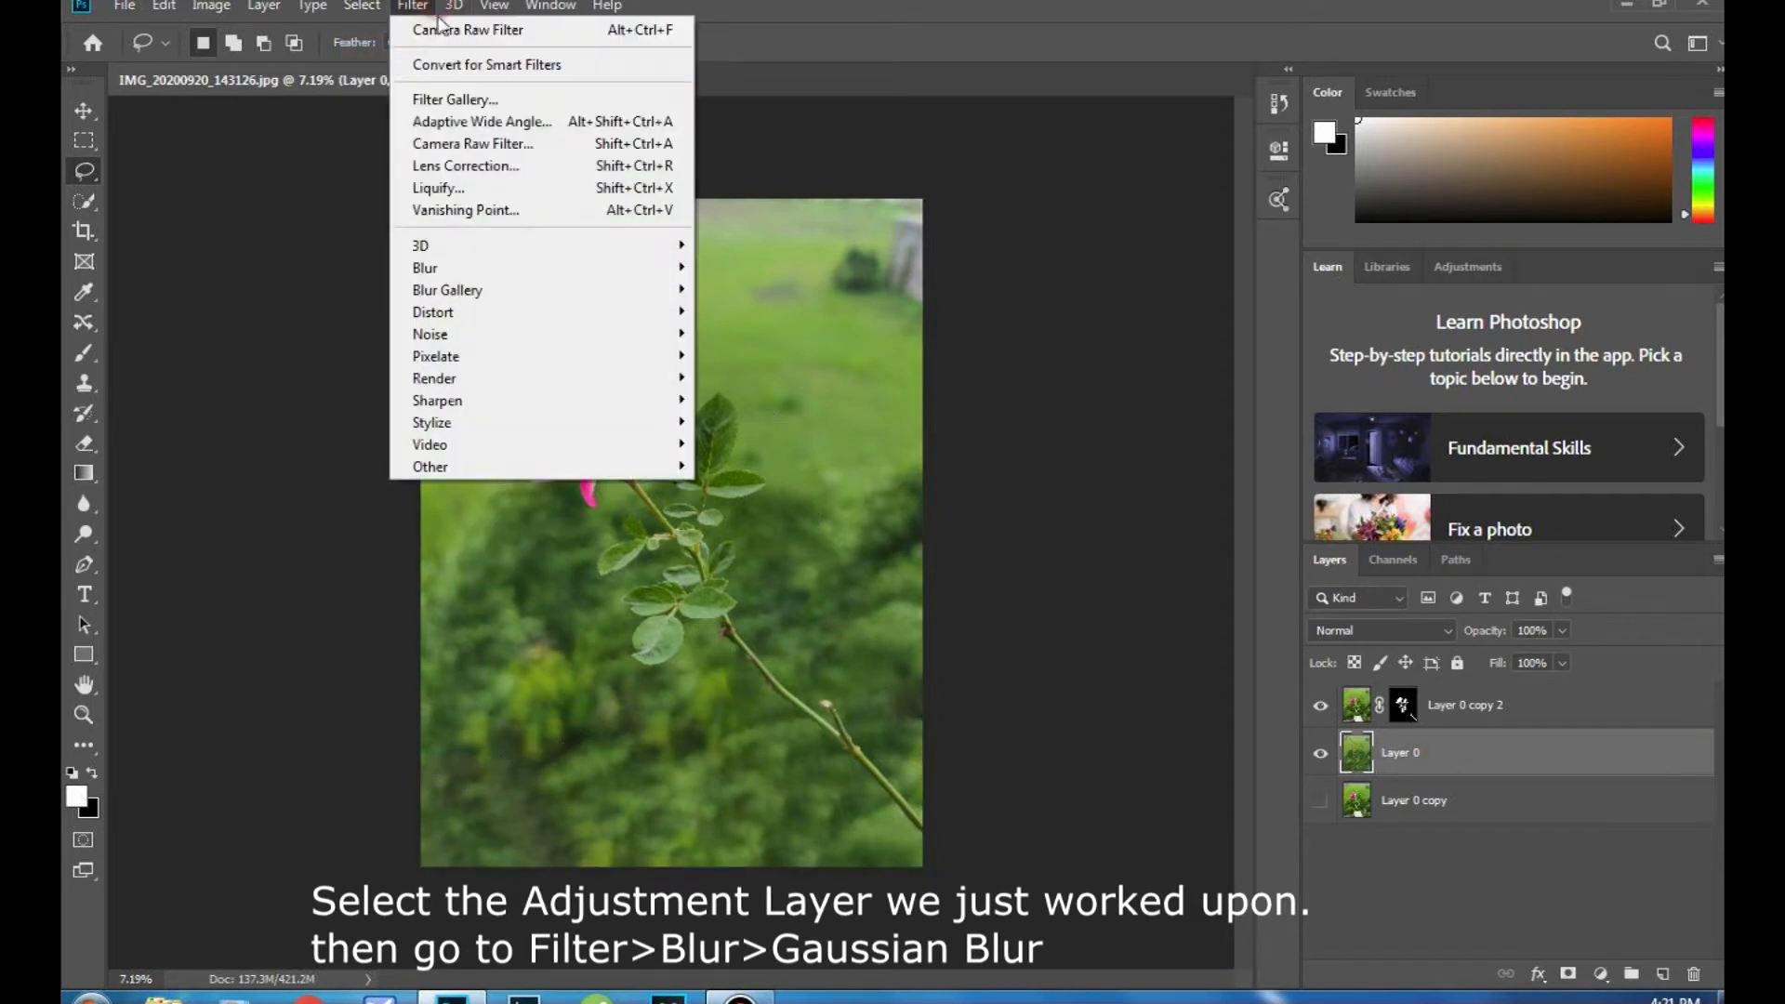
{"action": "mouse_move", "coordinate": [558, 267]}
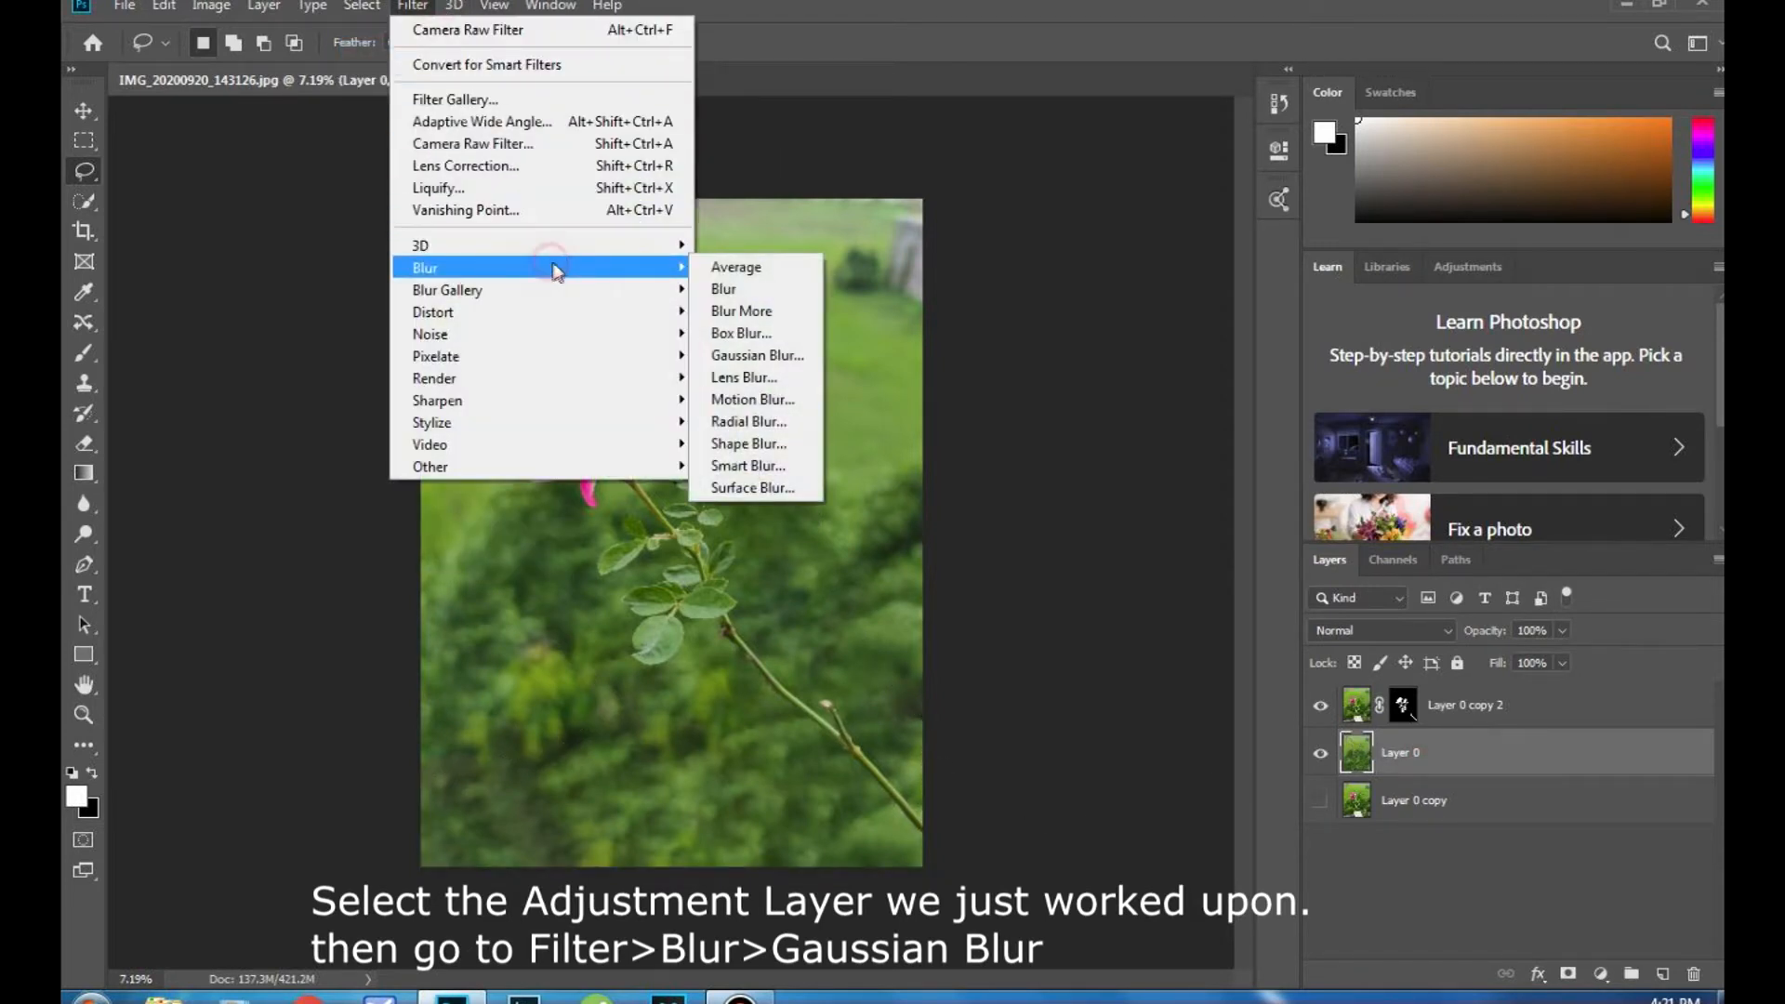
{"action": "left_click", "coordinate": [795, 354]}
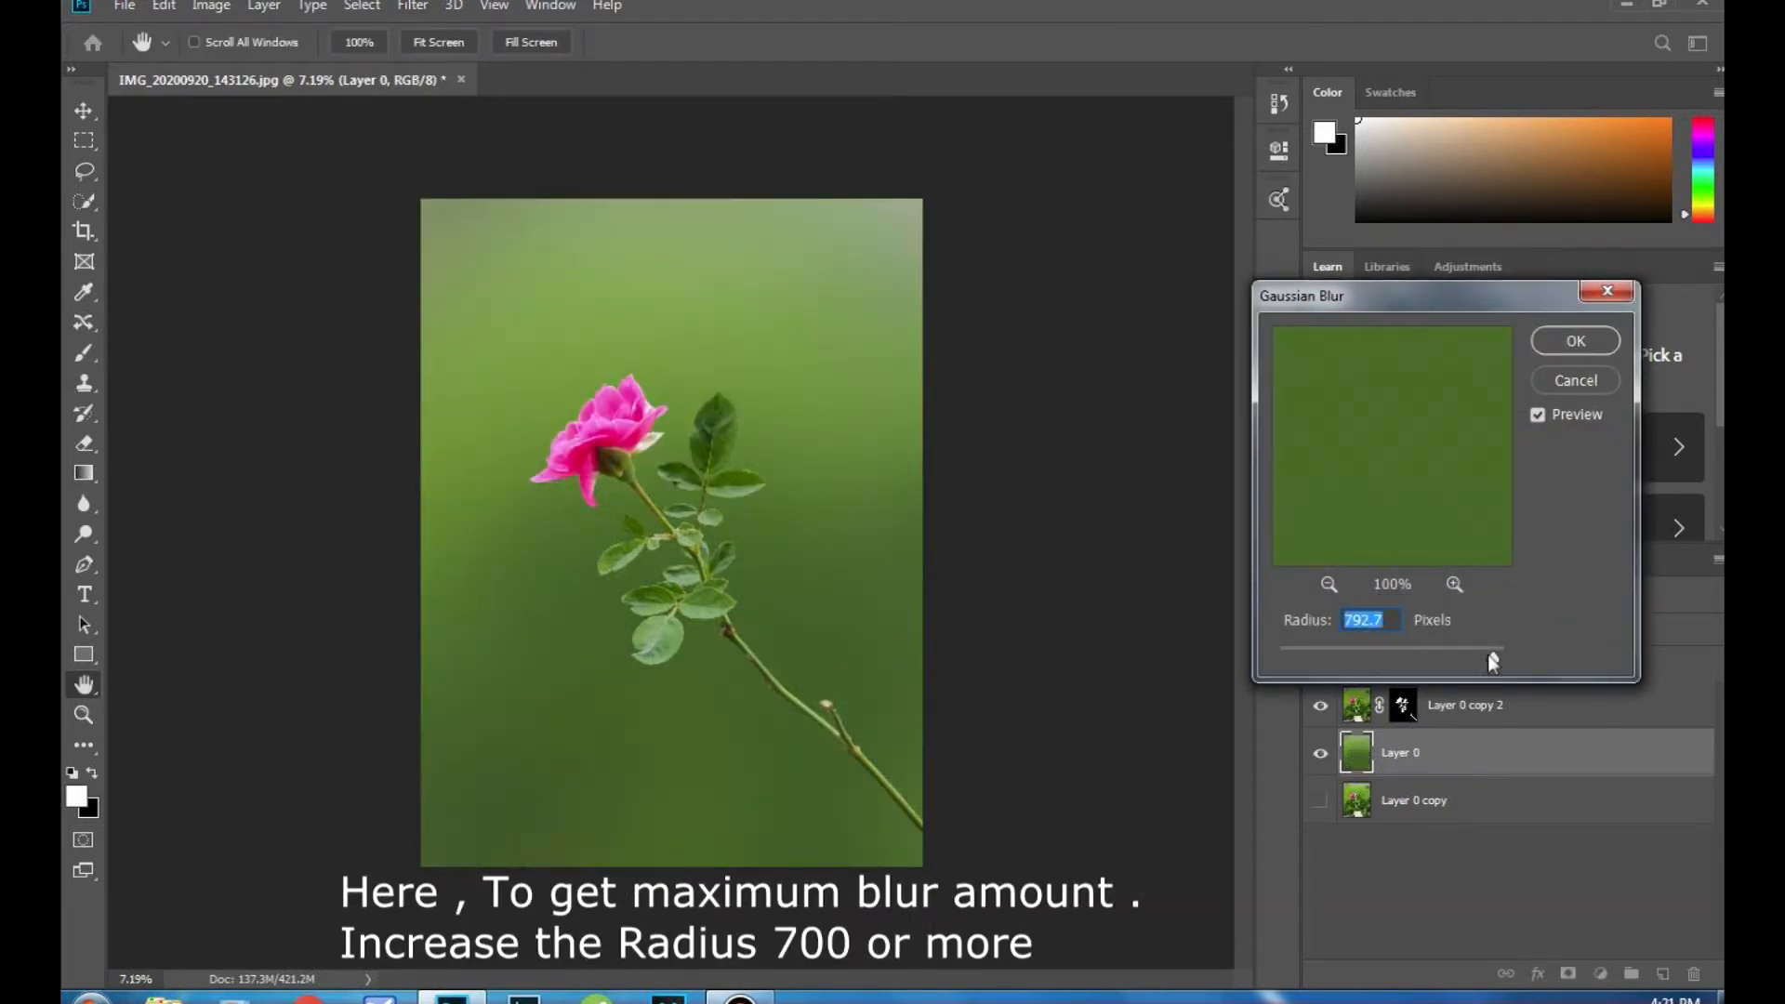
{"action": "left_click_drag", "start_coordinate": [1493, 662], "coordinate": [1490, 660]}
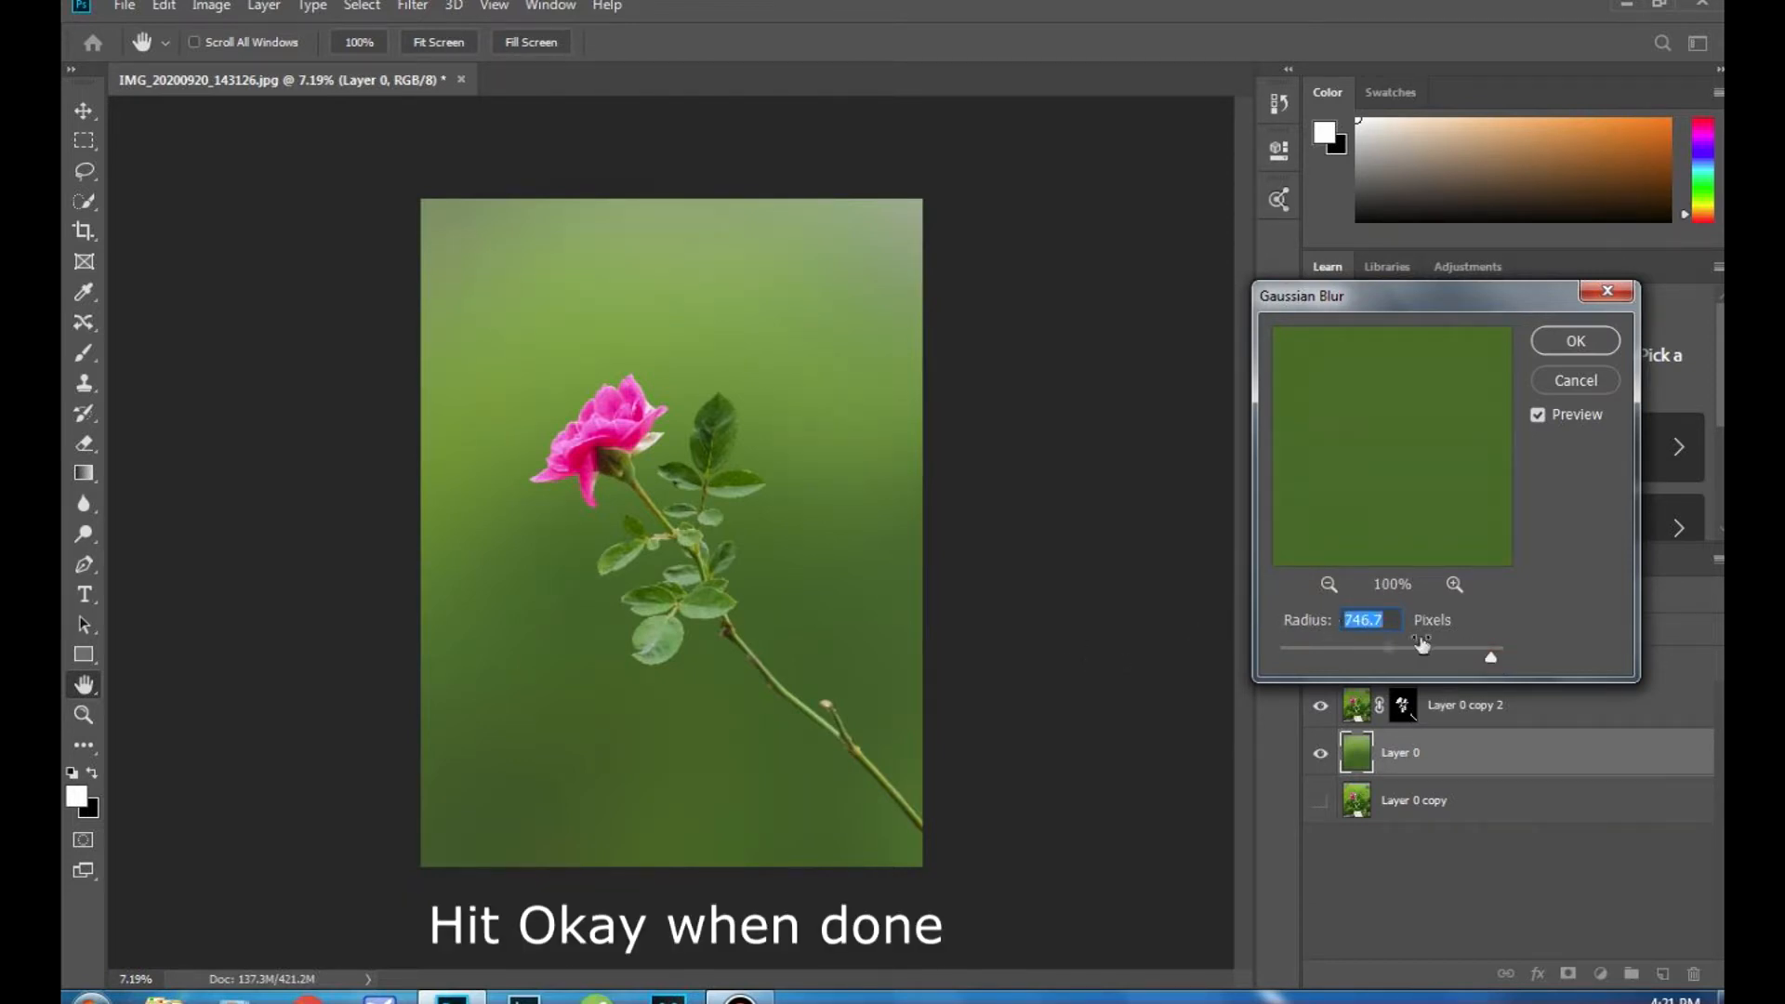
{"action": "left_click", "coordinate": [1576, 341]}
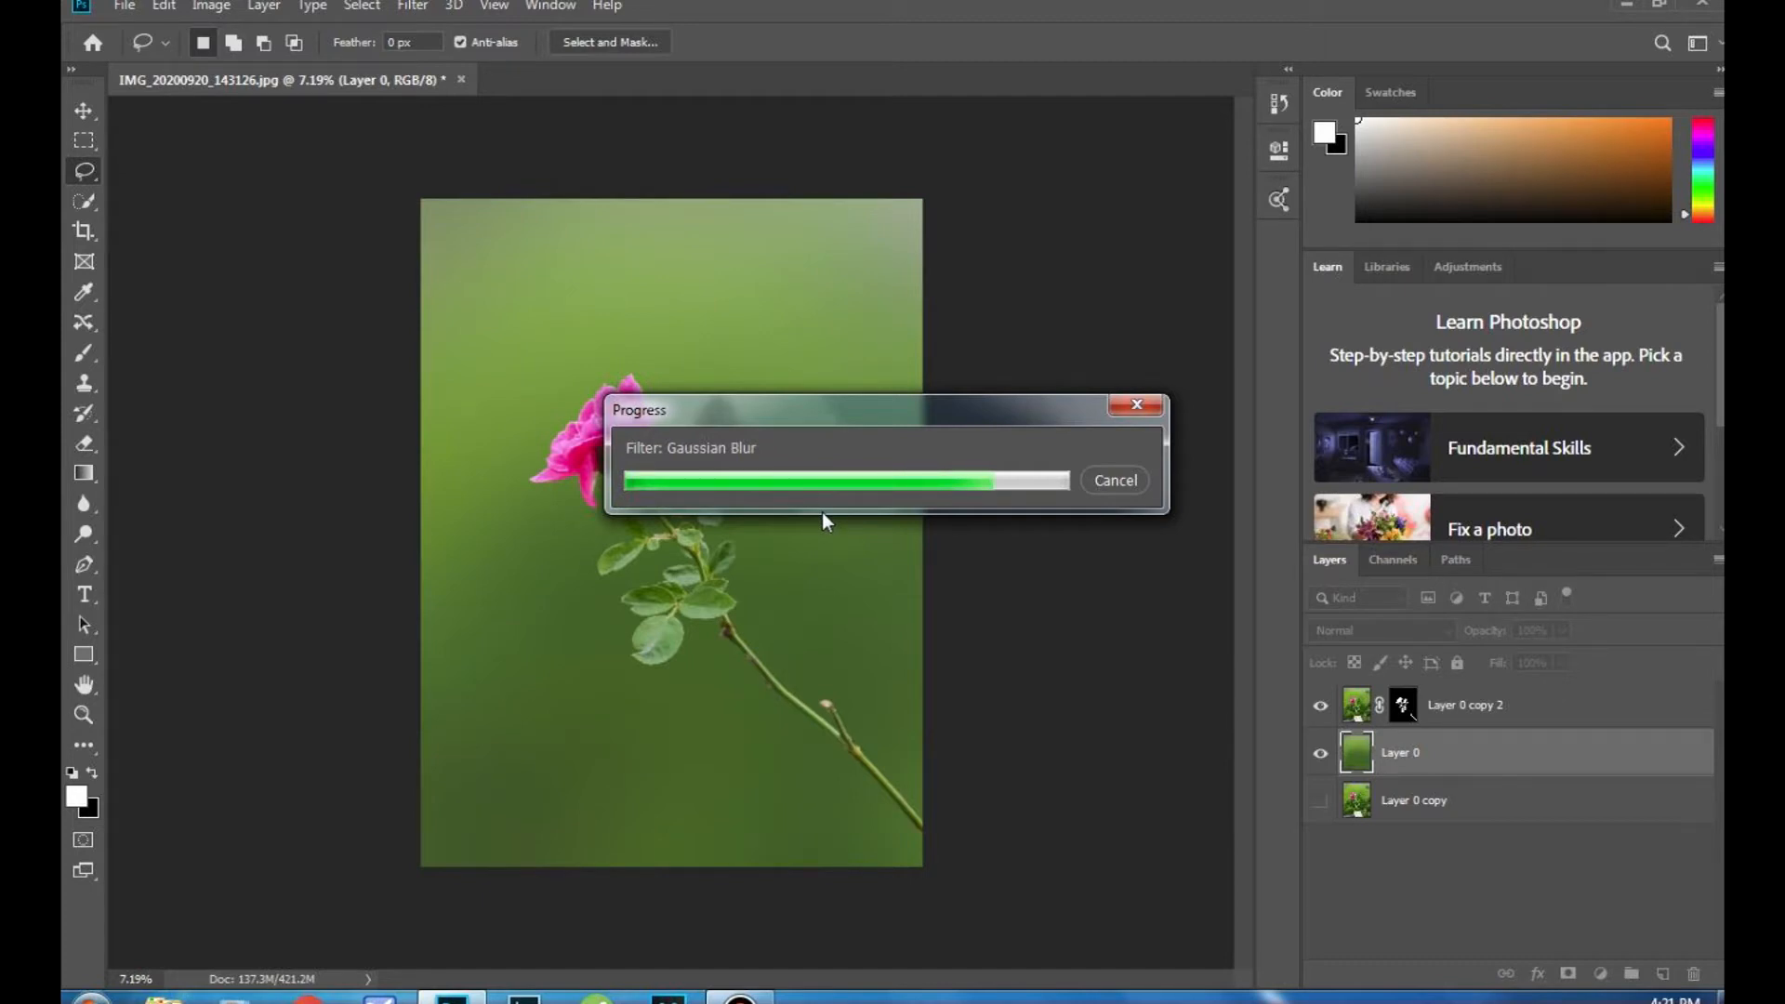
Step: Soften the edges of the leaves beside the stem on Layer 0 copy 2 using the Blur tool at brush size 70
{"action": "left_click", "coordinate": [1356, 709]}
{"action": "left_click", "coordinate": [84, 503]}
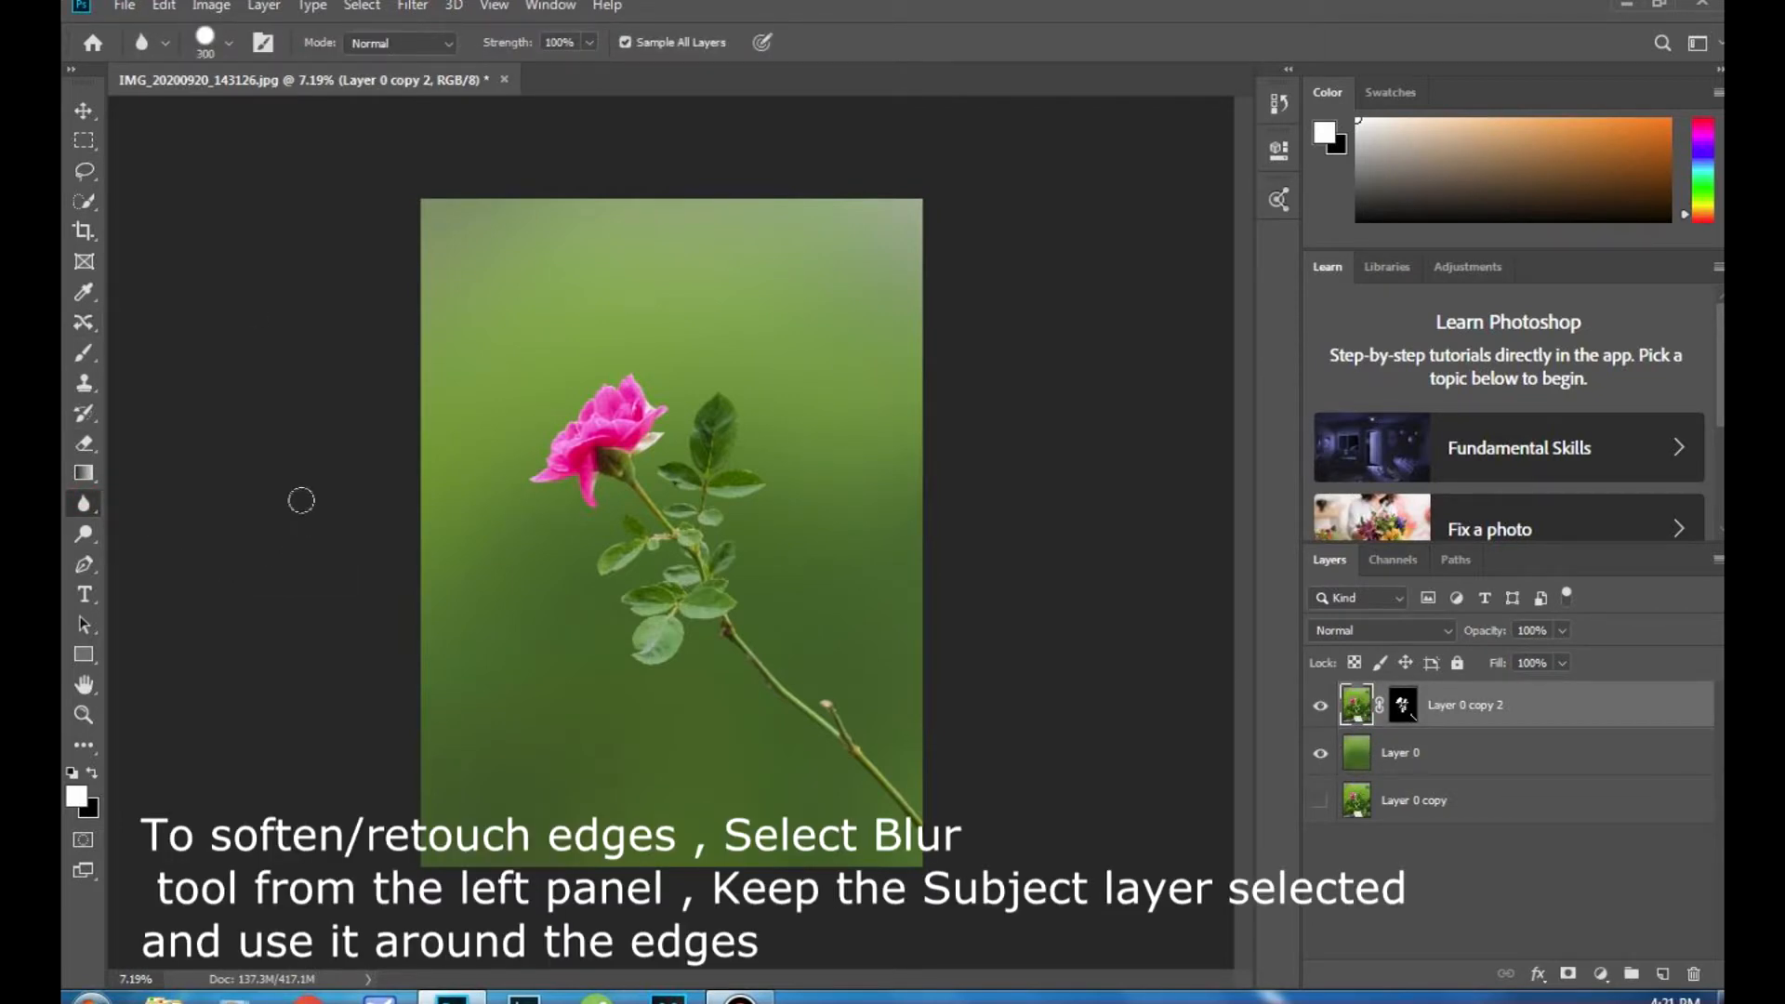
{"action": "scroll", "coordinate": [796, 578], "scroll_direction": "up", "scroll_amount": 2}
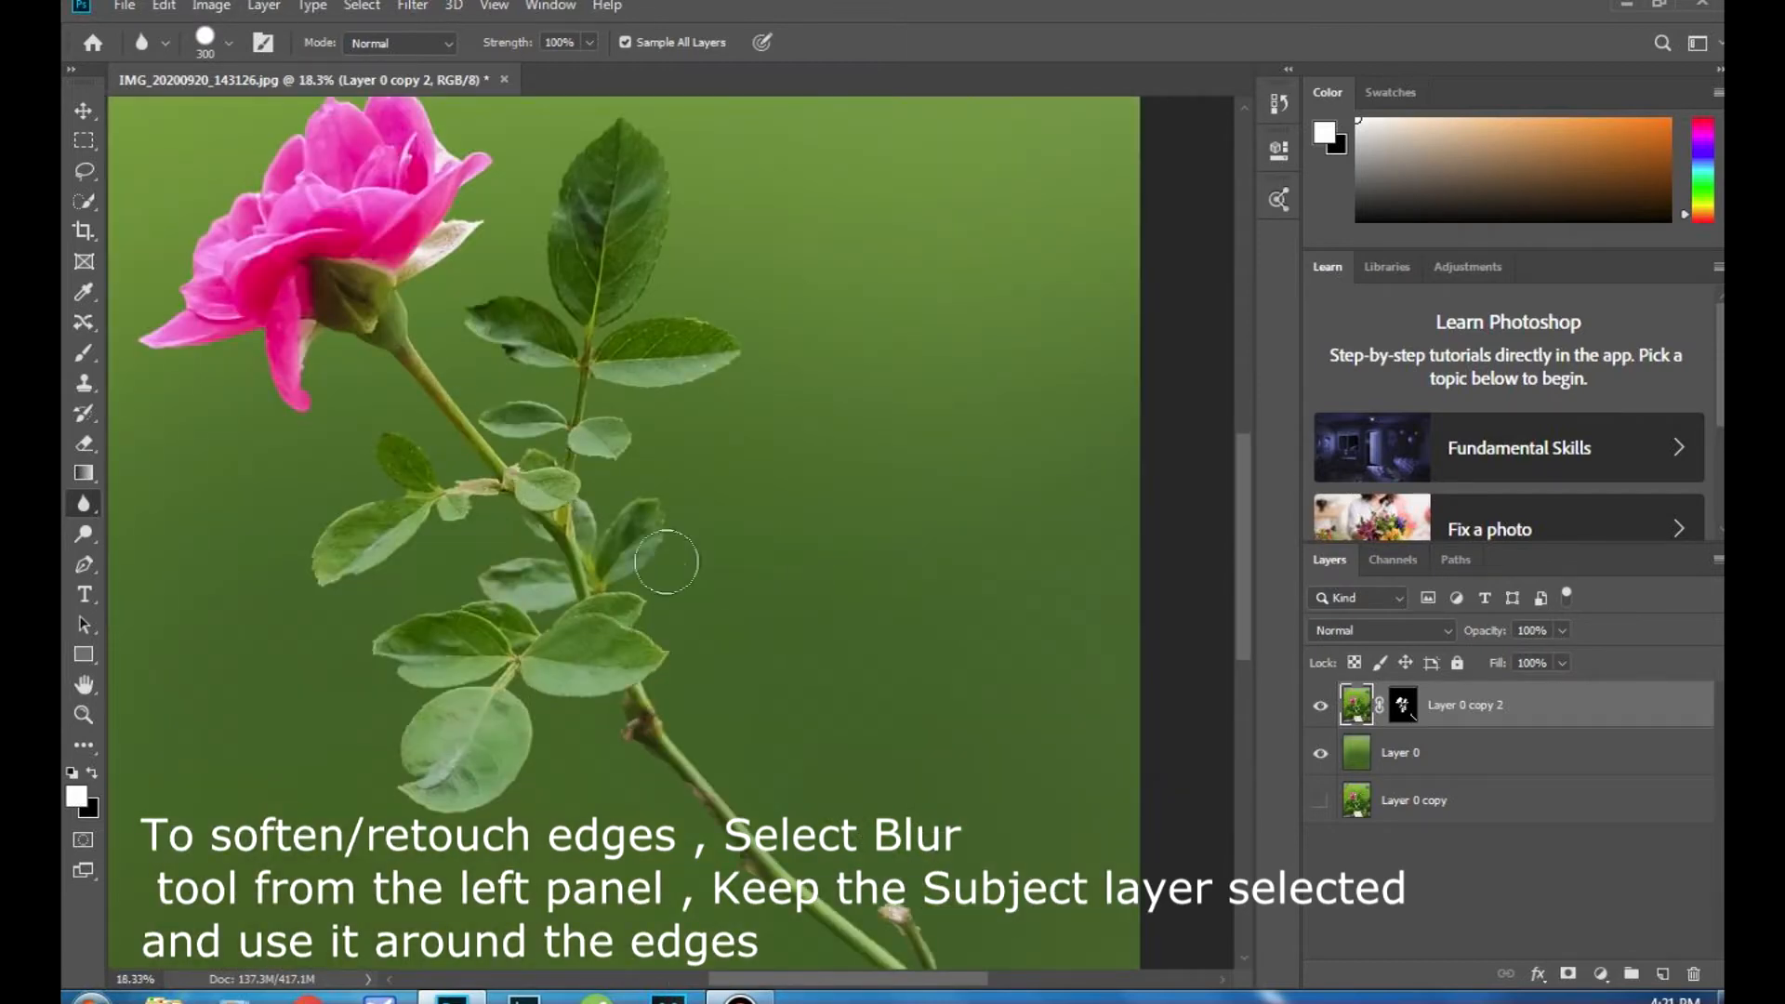
{"action": "scroll", "coordinate": [665, 583], "scroll_direction": "up", "scroll_amount": 3}
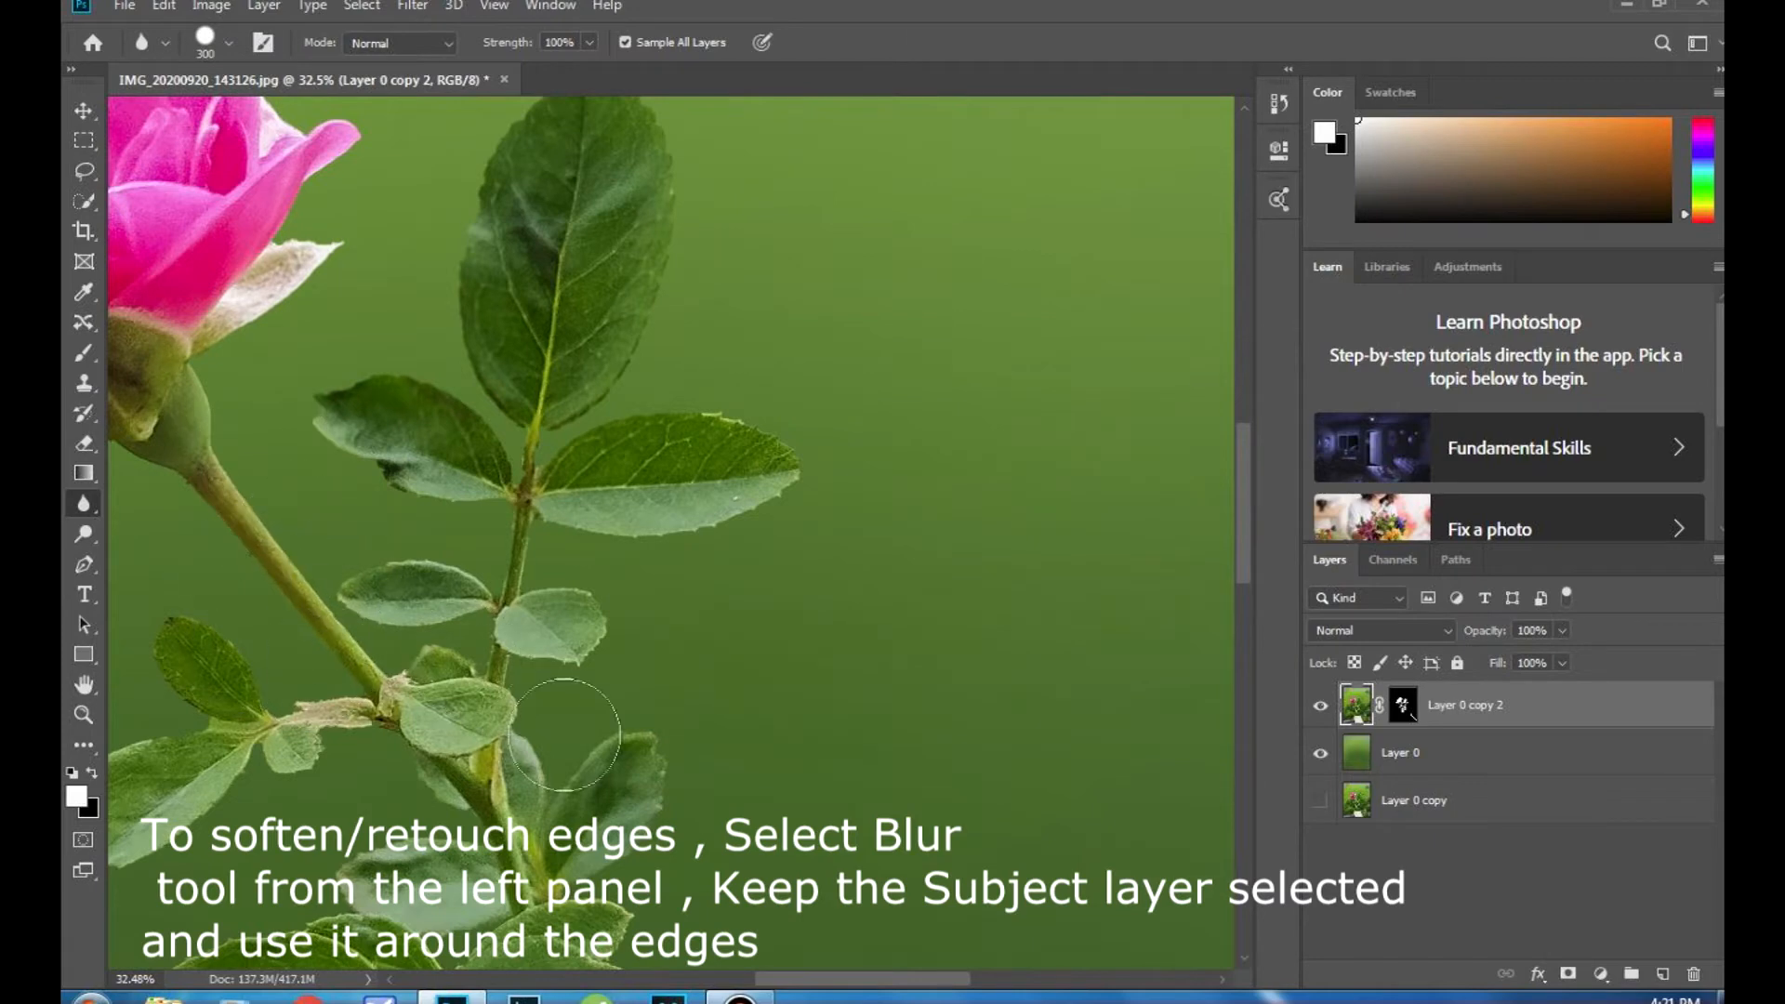
{"action": "scroll", "coordinate": [635, 713], "scroll_direction": "up", "scroll_amount": 3}
{"action": "scroll", "coordinate": [632, 713], "scroll_direction": "down", "scroll_amount": 3}
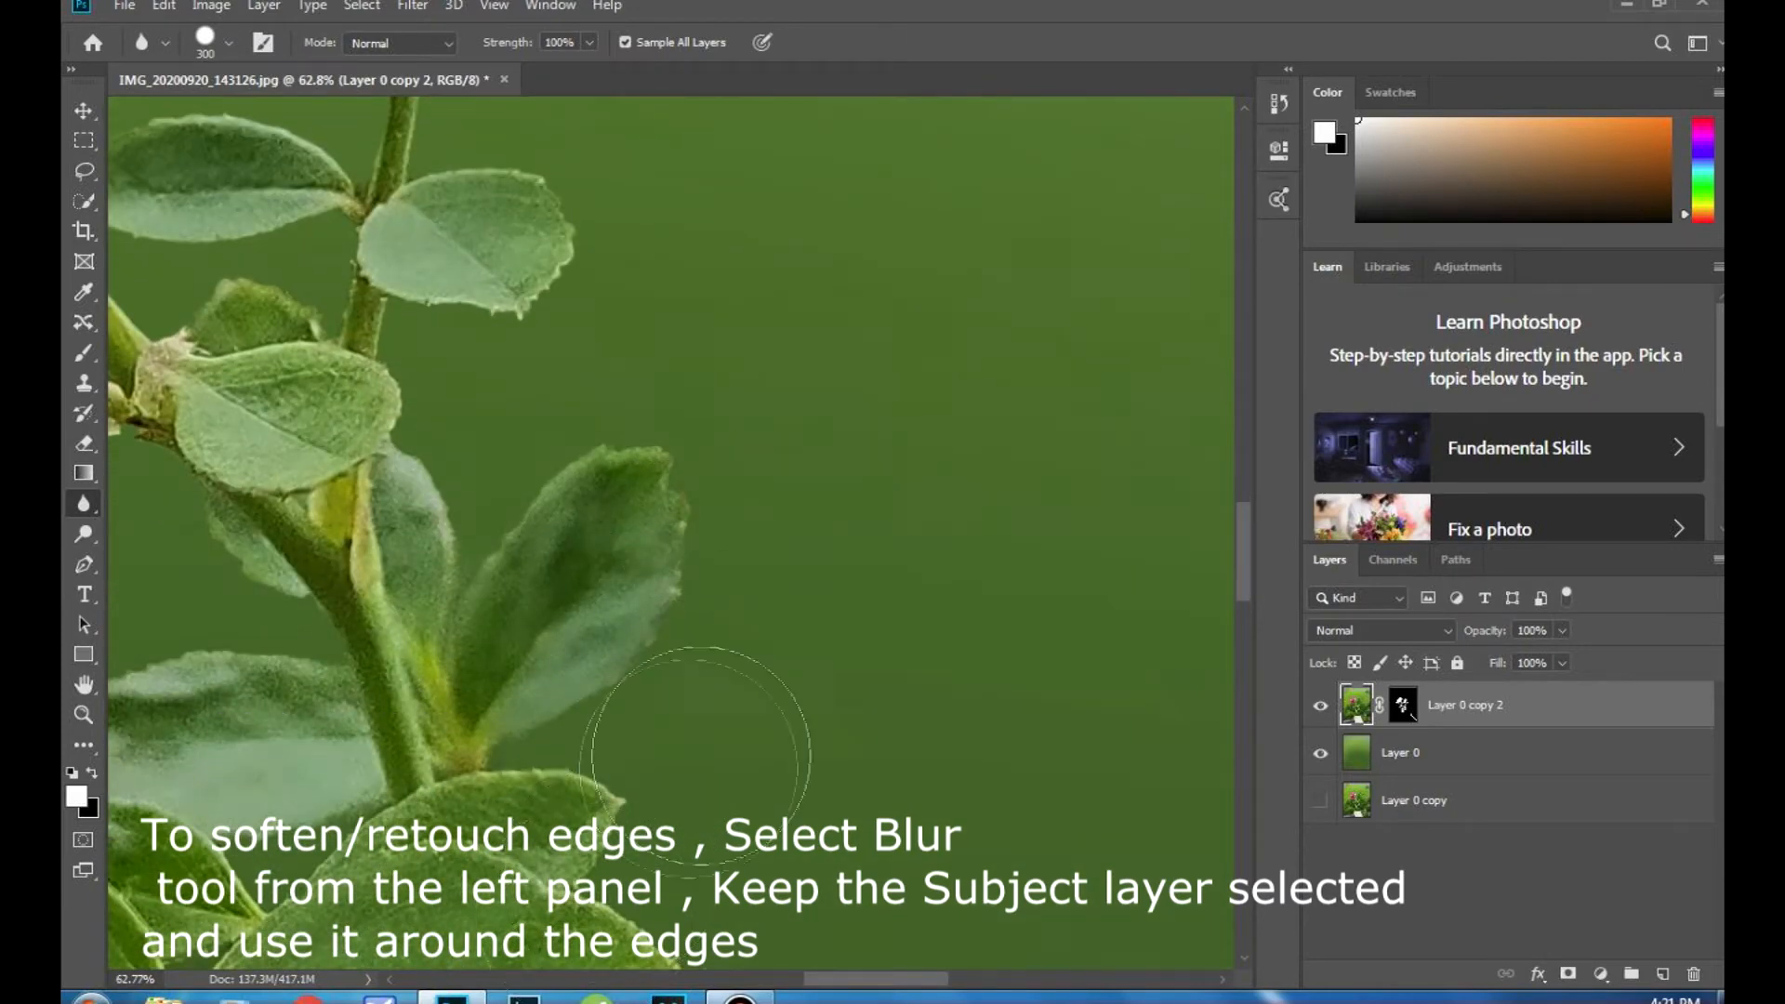
{"action": "scroll", "coordinate": [730, 697], "scroll_direction": "down", "scroll_amount": 5}
{"action": "scroll", "coordinate": [688, 688], "scroll_direction": "down", "scroll_amount": 3}
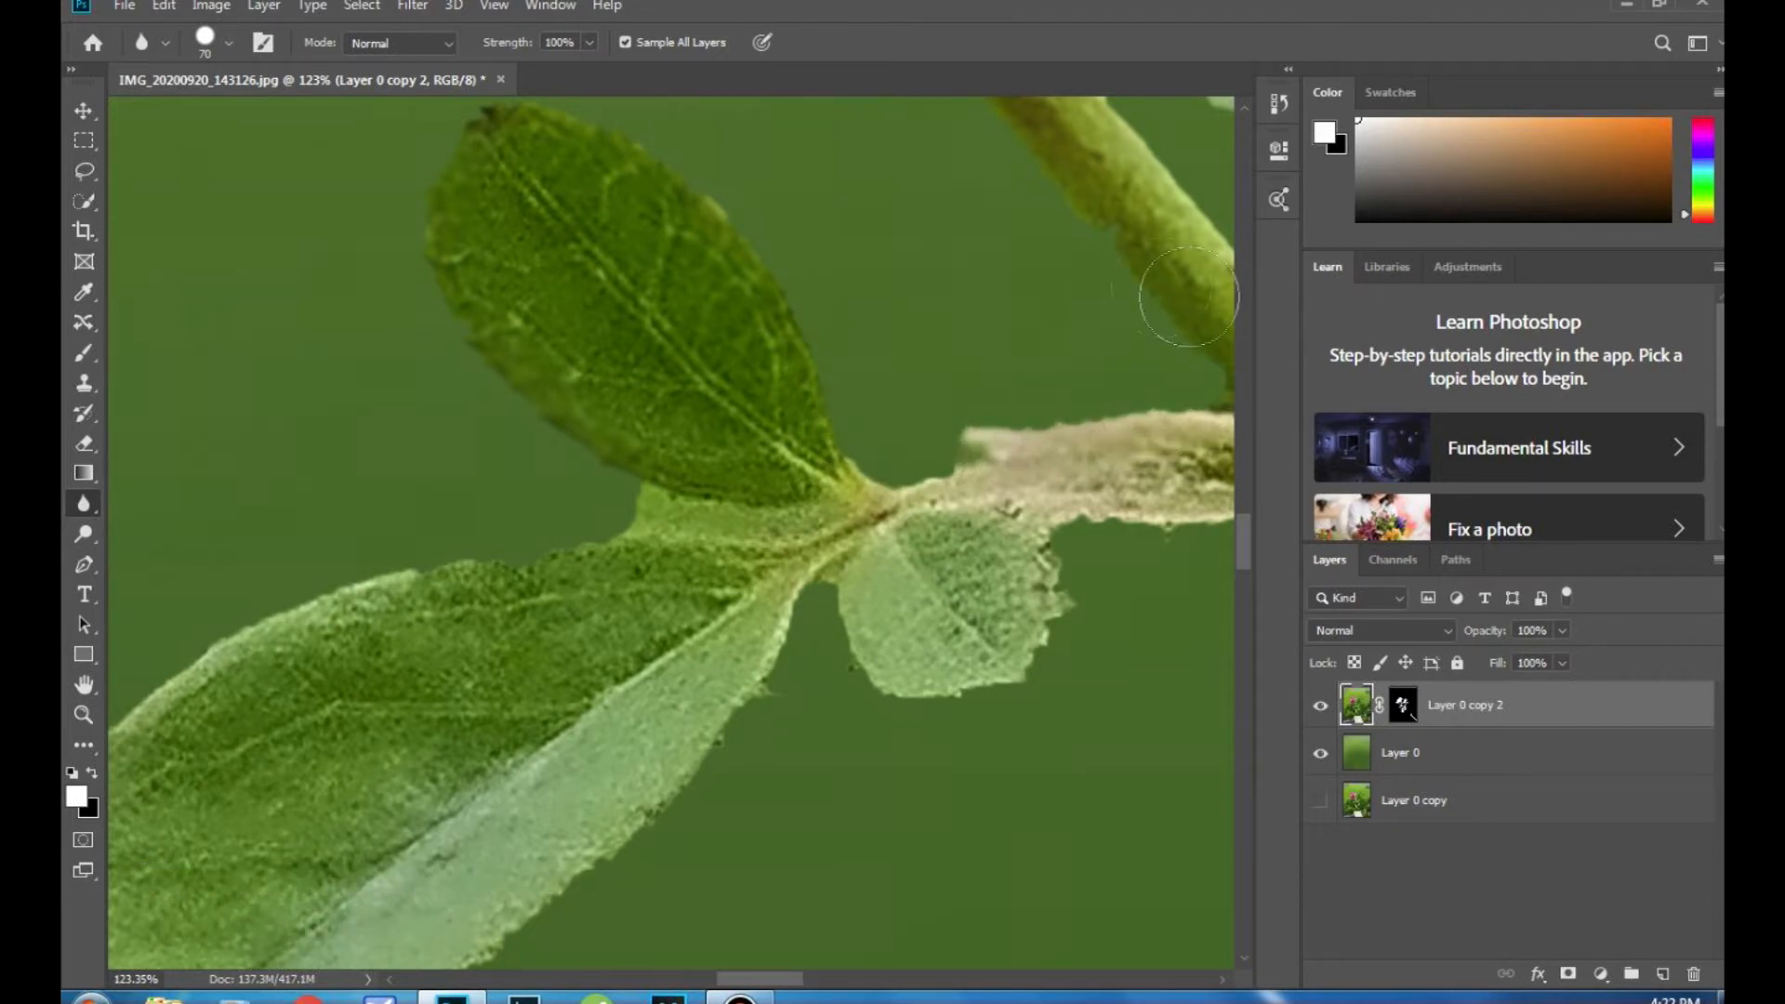
{"action": "left_click_drag", "start_coordinate": [424, 560], "coordinate": [97, 603]}
{"action": "left_click_drag", "start_coordinate": [243, 613], "coordinate": [169, 648]}
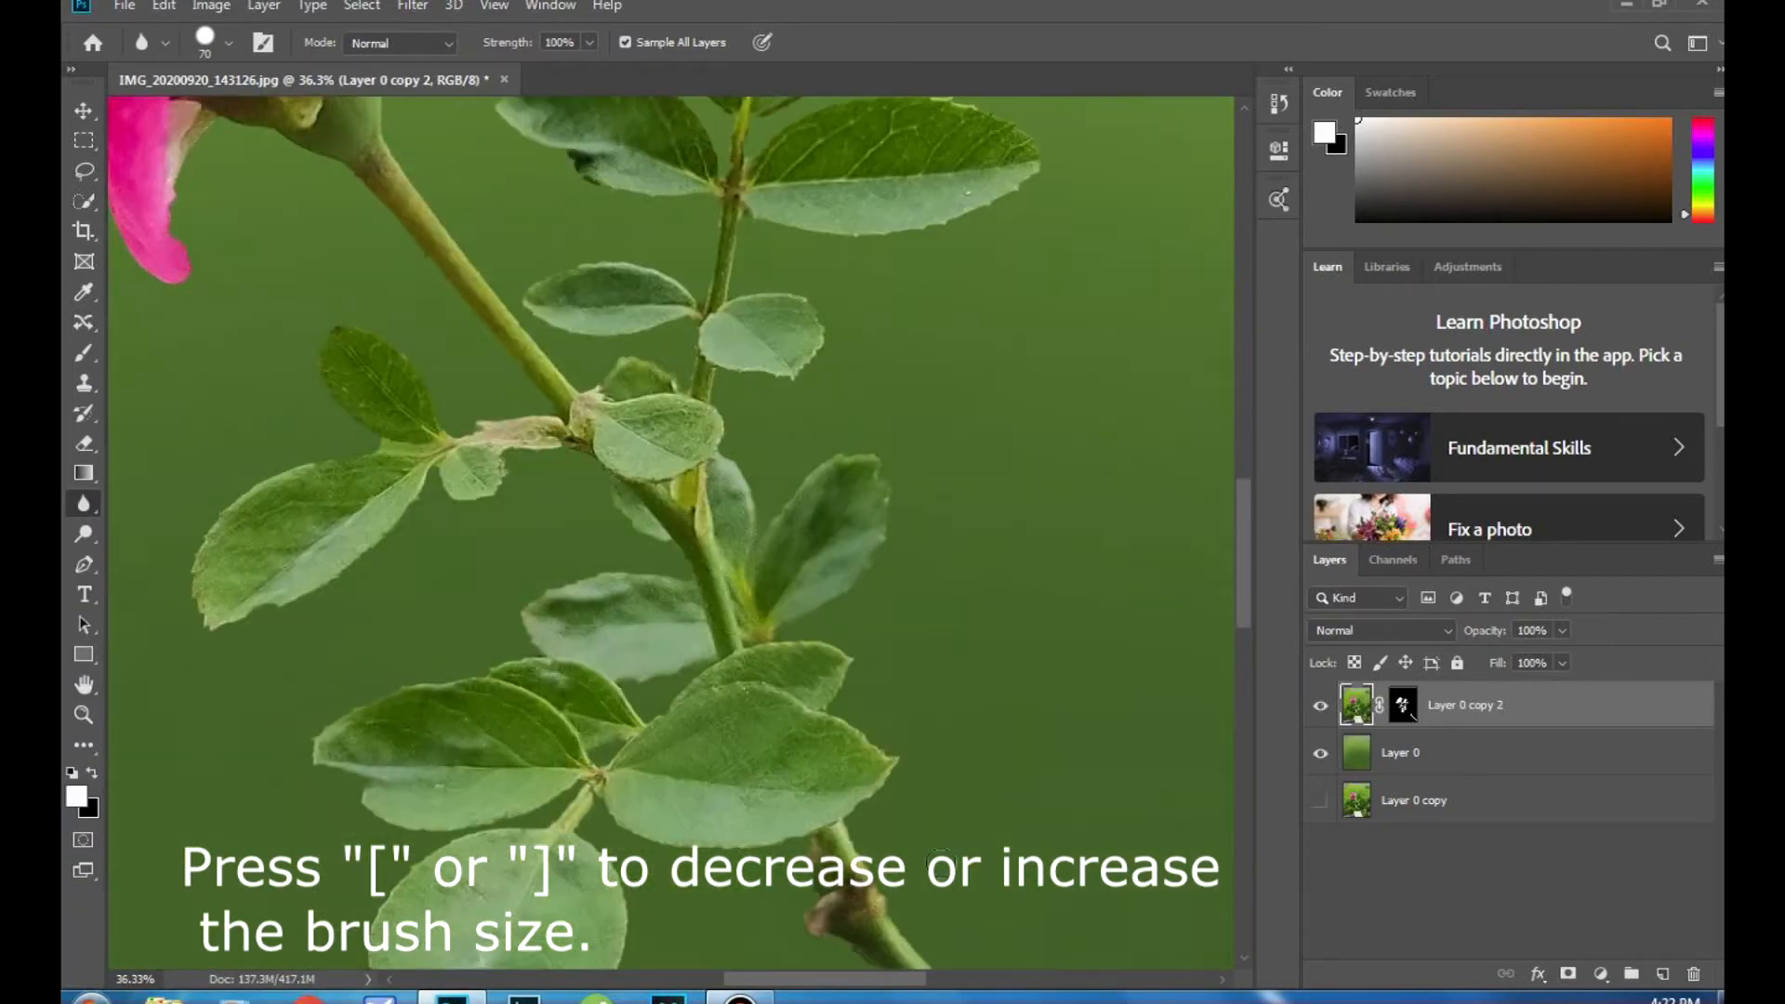
Step: Blur the cutout edges around the flower's green base and the neighbouring upper stem
{"action": "scroll", "coordinate": [908, 842], "scroll_direction": "up", "scroll_amount": 5}
{"action": "scroll", "coordinate": [817, 729], "scroll_direction": "up", "scroll_amount": 3}
{"action": "scroll", "coordinate": [817, 729], "scroll_direction": "up", "scroll_amount": 3}
{"action": "mouse_move", "coordinate": [931, 302]}
{"action": "left_mouse_down"}
{"action": "mouse_move", "coordinate": [796, 487]}
{"action": "mouse_move", "coordinate": [861, 471]}
{"action": "mouse_move", "coordinate": [828, 482]}
{"action": "left_mouse_up"}
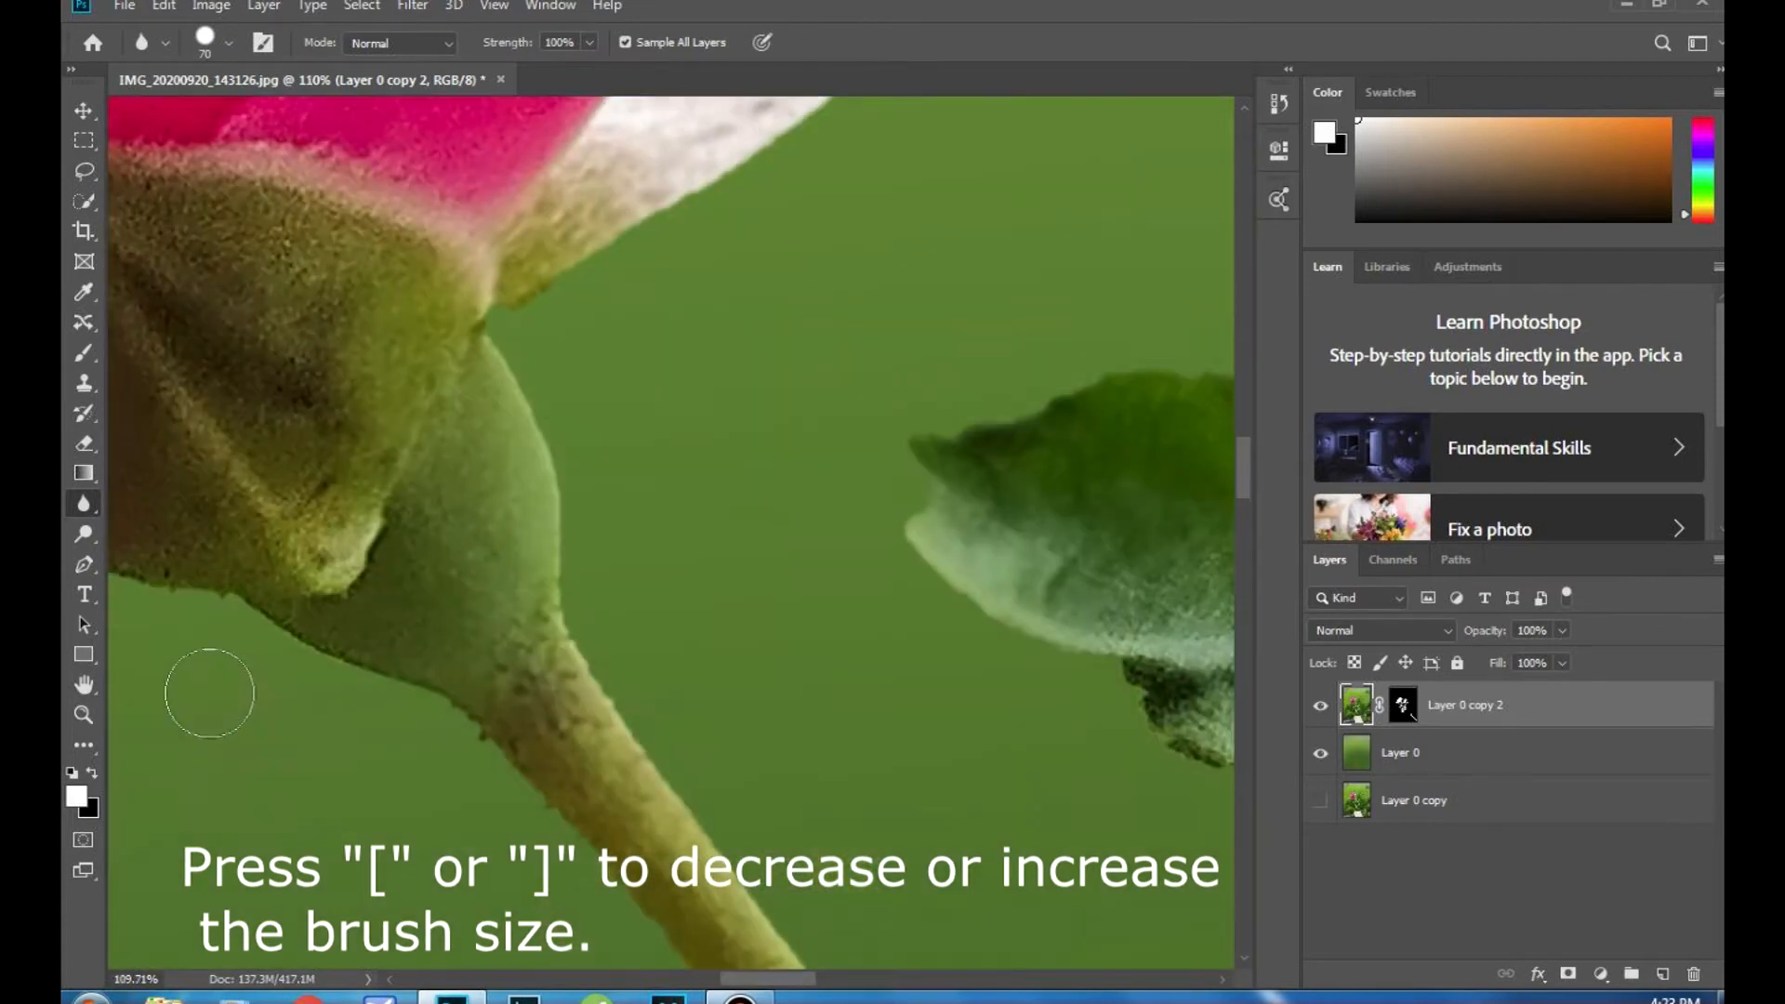
{"action": "left_click_drag", "start_coordinate": [232, 638], "coordinate": [365, 644]}
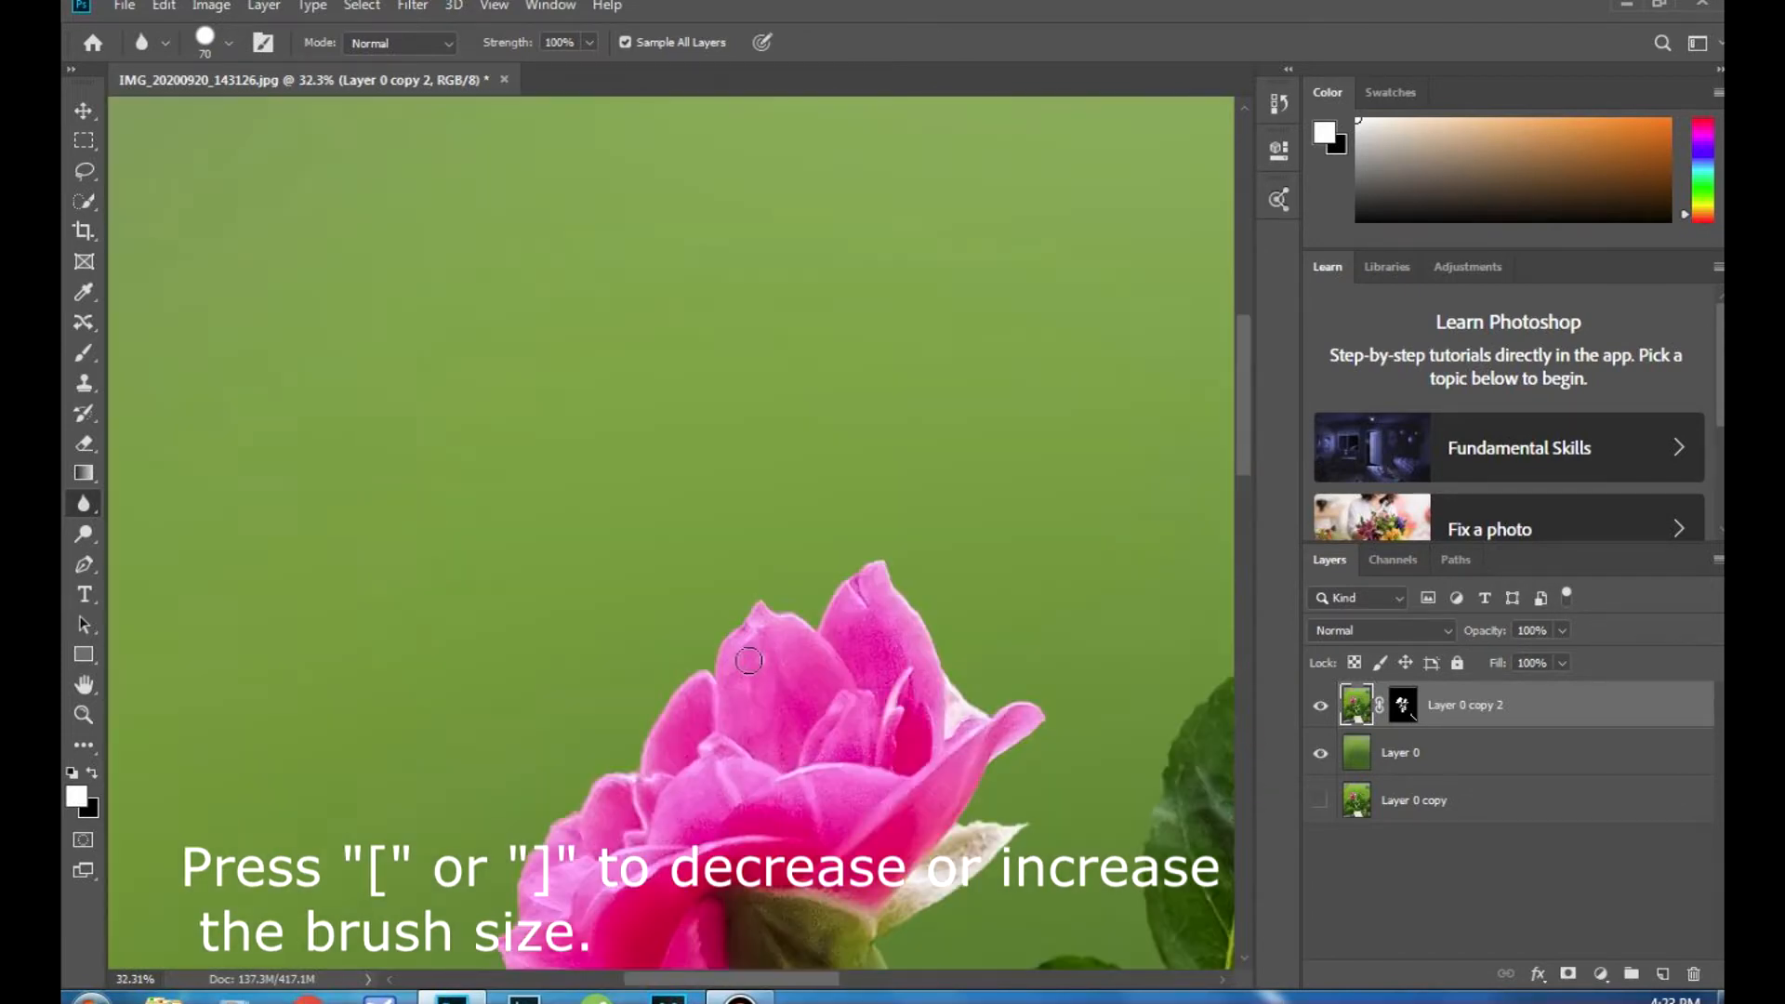
Step: Soften the outer edges of the rose's upper petals with the Blur tool
{"action": "scroll", "coordinate": [628, 741], "scroll_direction": "up", "scroll_amount": 3}
{"action": "mouse_move", "coordinate": [621, 741]}
{"action": "left_mouse_down"}
{"action": "mouse_move", "coordinate": [619, 658]}
{"action": "mouse_move", "coordinate": [764, 458]}
{"action": "mouse_move", "coordinate": [904, 455]}
{"action": "mouse_move", "coordinate": [927, 478]}
{"action": "mouse_move", "coordinate": [1064, 485]}
{"action": "mouse_move", "coordinate": [1110, 449]}
{"action": "mouse_move", "coordinate": [1107, 404]}
{"action": "mouse_move", "coordinate": [1314, 283]}
{"action": "left_mouse_up"}
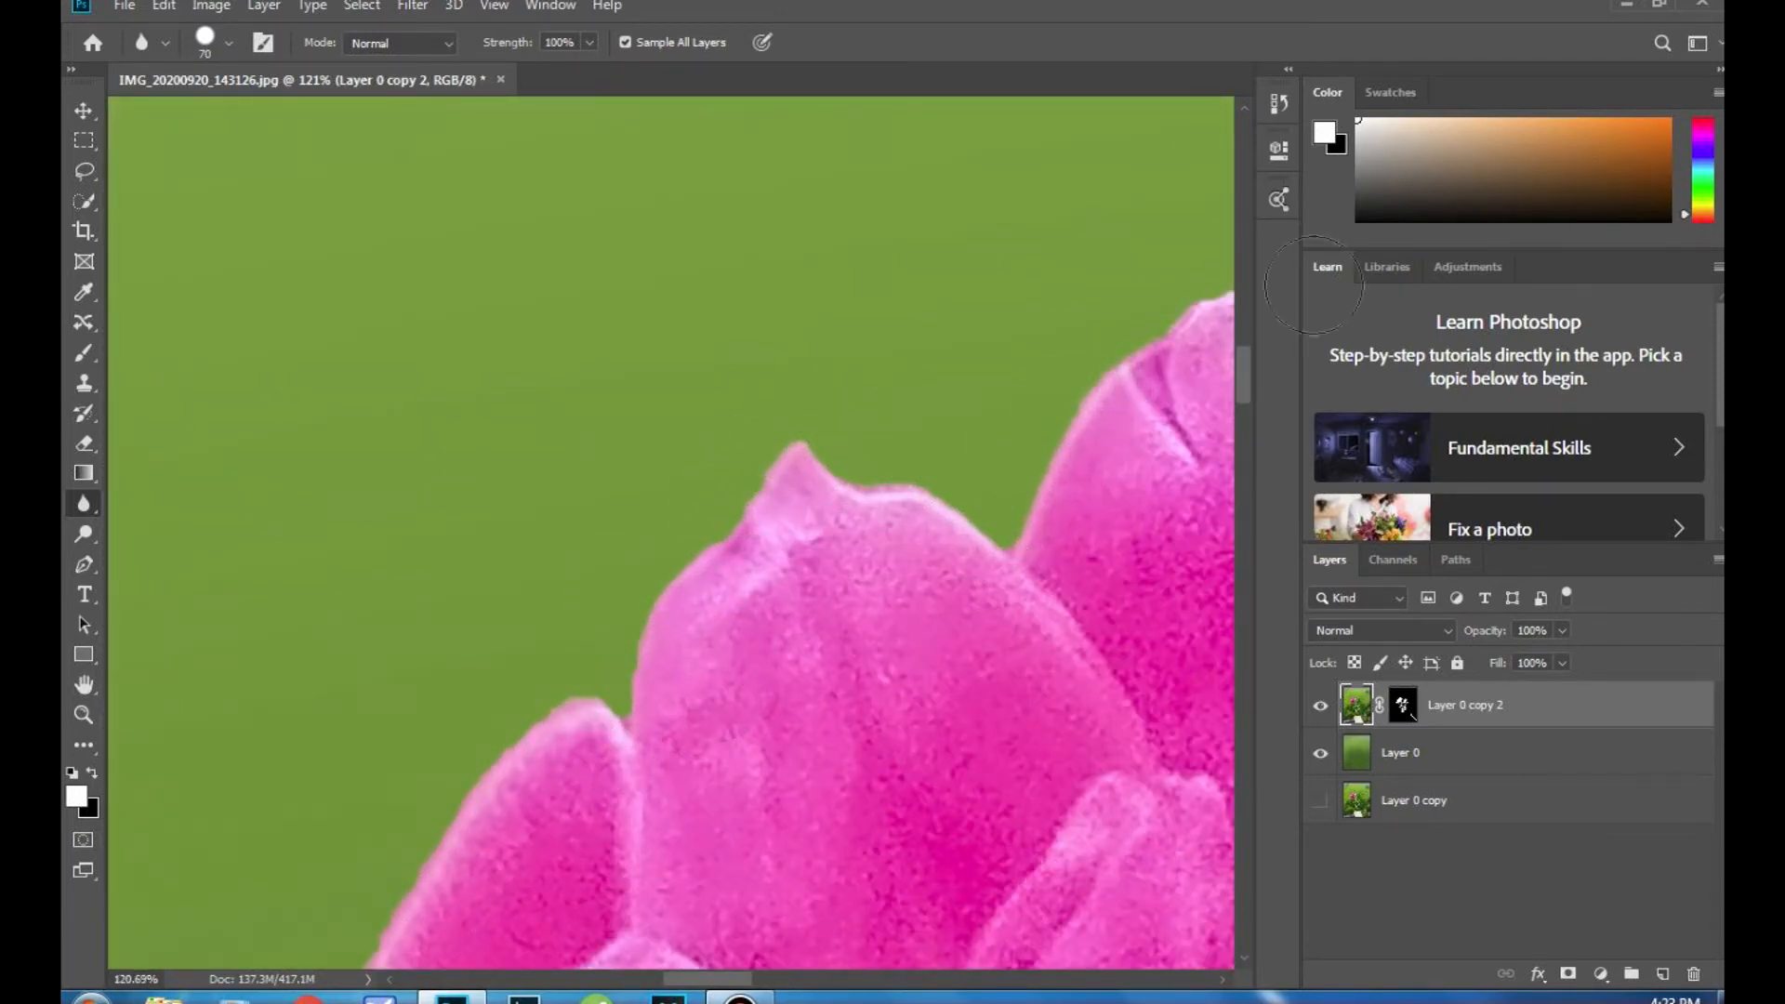
{"action": "scroll", "coordinate": [900, 658], "scroll_direction": "down", "scroll_amount": 5}
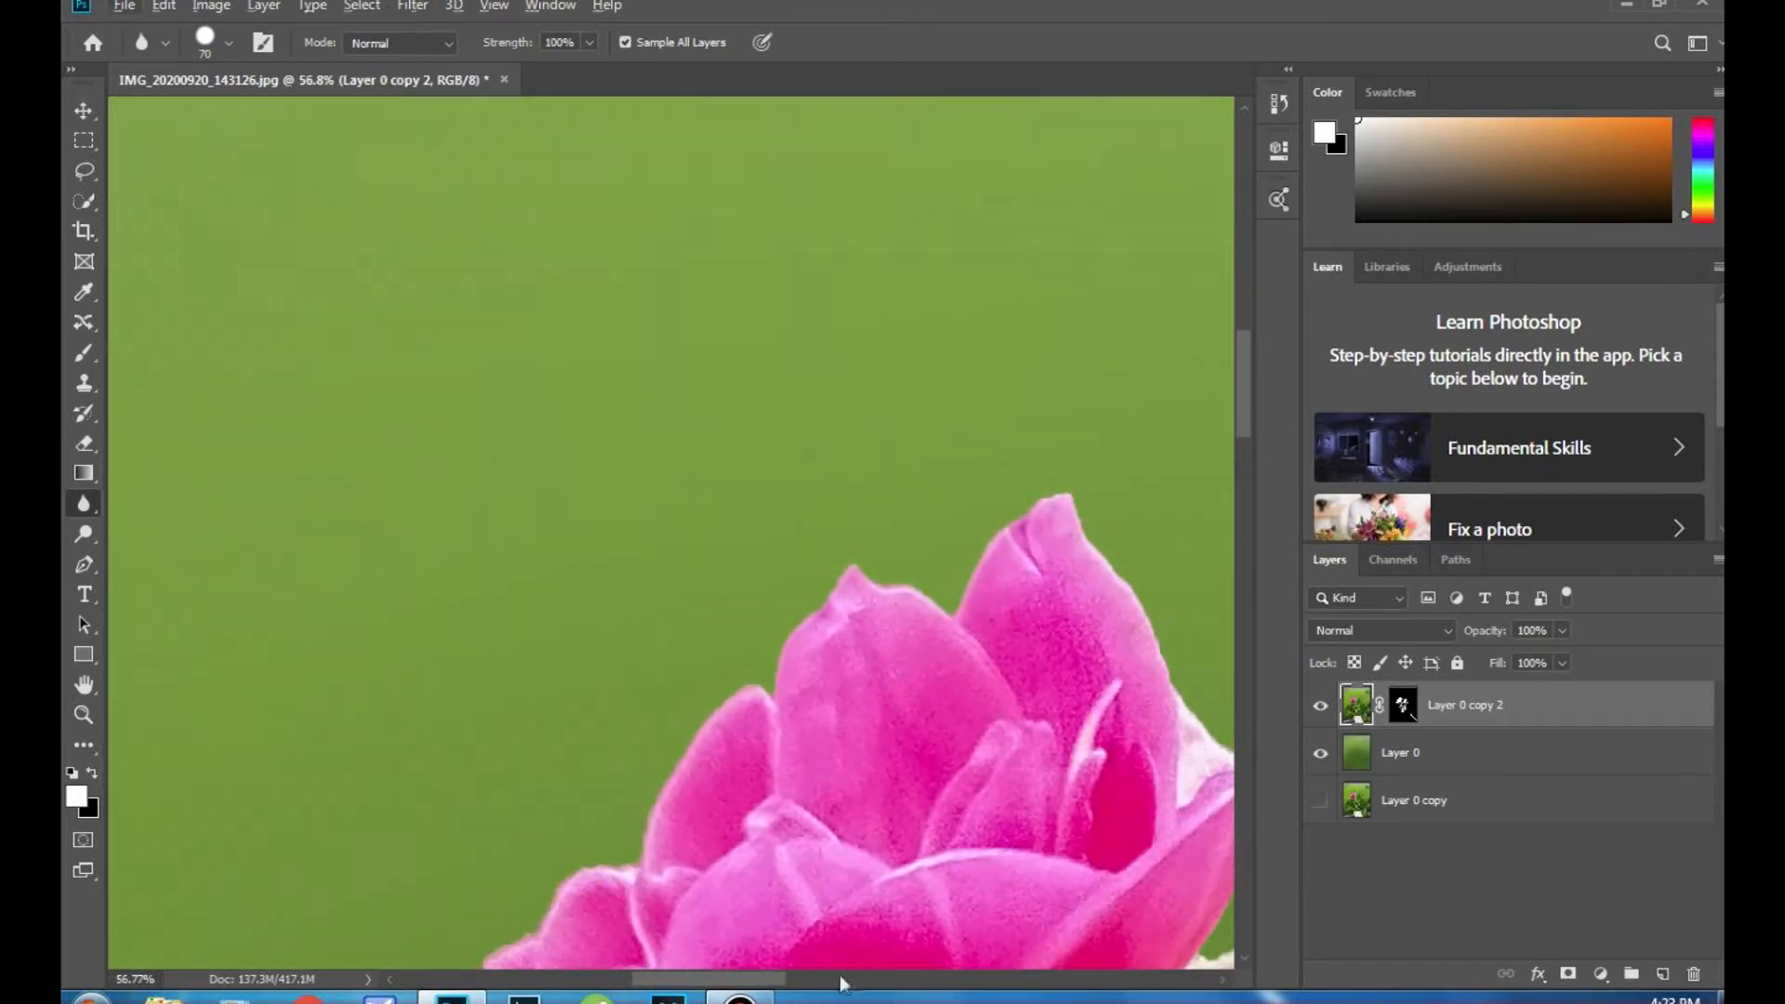
{"action": "left_click_drag", "start_coordinate": [779, 985], "coordinate": [860, 988]}
{"action": "scroll", "coordinate": [617, 777], "scroll_direction": "up", "scroll_amount": 4}
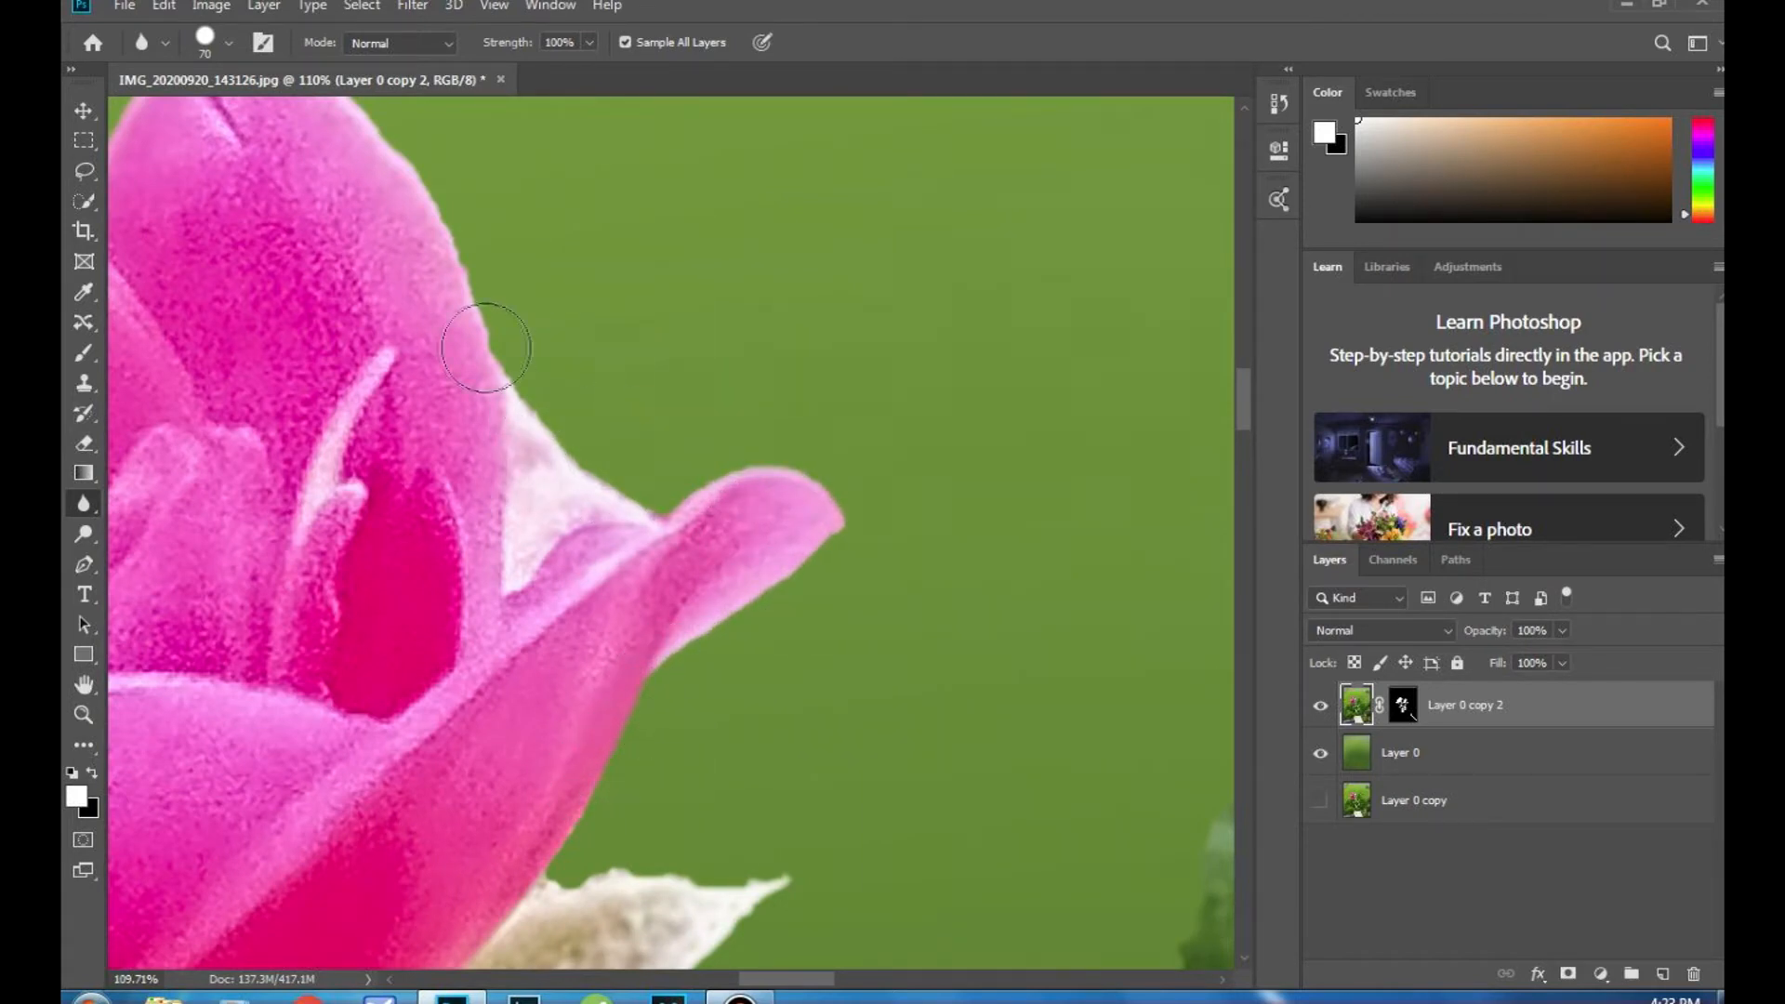
Step: Soften the edges of the rose's lower petals, including the hanging petal beneath the bloom
{"action": "scroll", "coordinate": [558, 549], "scroll_direction": "down", "scroll_amount": 4}
{"action": "left_click", "coordinate": [885, 907]}
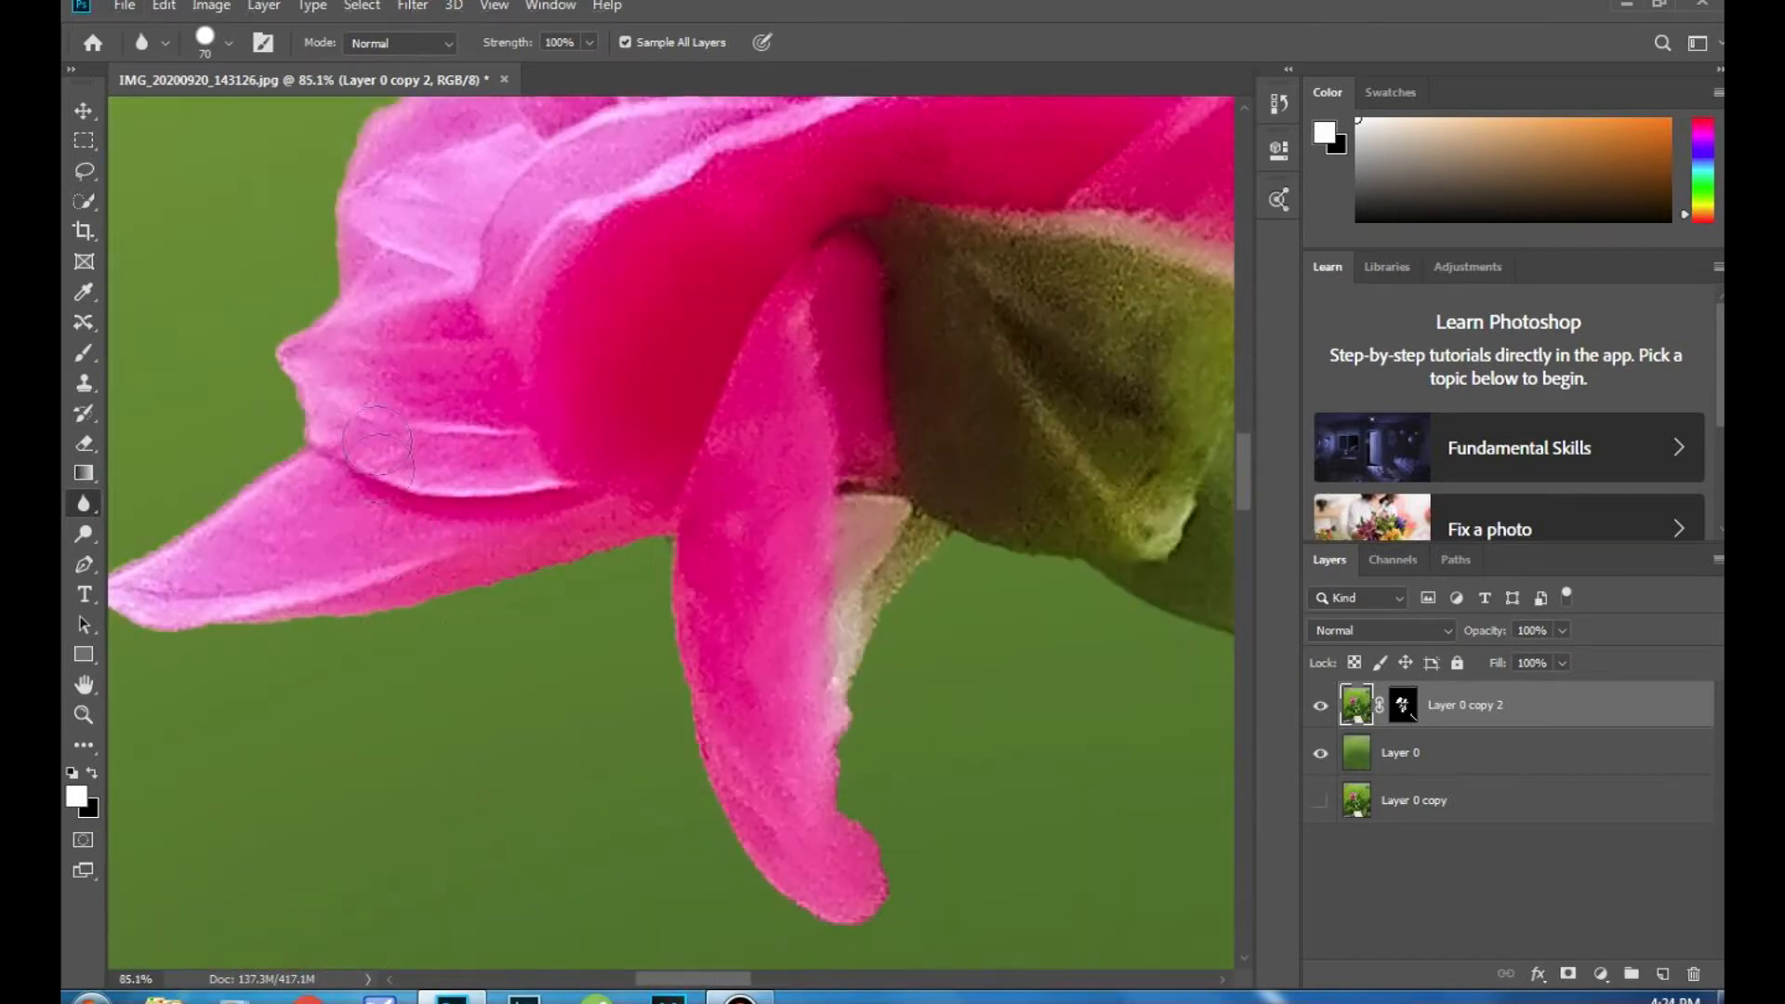
{"action": "left_click", "coordinate": [401, 612]}
{"action": "mouse_move", "coordinate": [516, 595]}
{"action": "left_mouse_down"}
{"action": "mouse_move", "coordinate": [691, 540]}
{"action": "mouse_move", "coordinate": [671, 563]}
{"action": "mouse_move", "coordinate": [720, 772]}
{"action": "mouse_move", "coordinate": [791, 841]}
{"action": "mouse_move", "coordinate": [845, 817]}
{"action": "left_mouse_up"}
{"action": "mouse_move", "coordinate": [879, 675]}
{"action": "left_mouse_down"}
{"action": "mouse_move", "coordinate": [939, 513]}
{"action": "mouse_move", "coordinate": [930, 585]}
{"action": "left_mouse_up"}
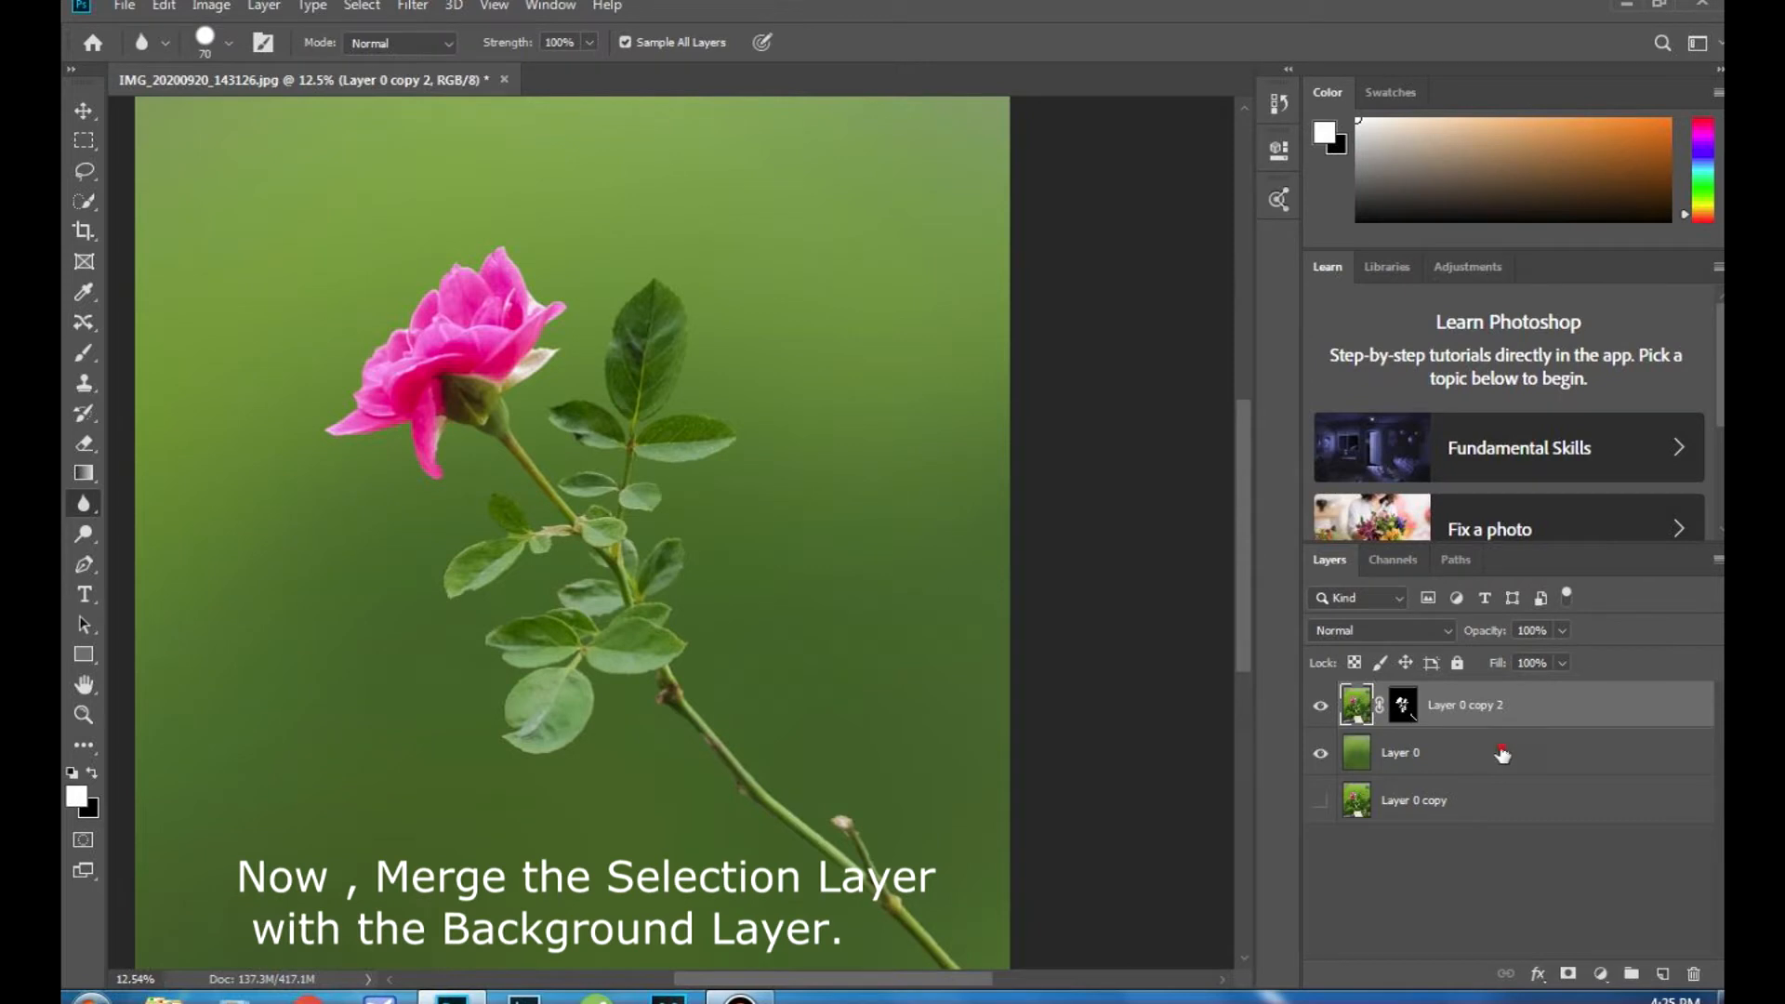
Step: Merge the masked rose layer, Layer 0 copy 2, with the blurred background on Layer 0
{"action": "left_click", "coordinate": [1503, 754], "text": "ctrl"}
{"action": "right_click", "coordinate": [1502, 753]}
{"action": "left_click", "coordinate": [1335, 699]}
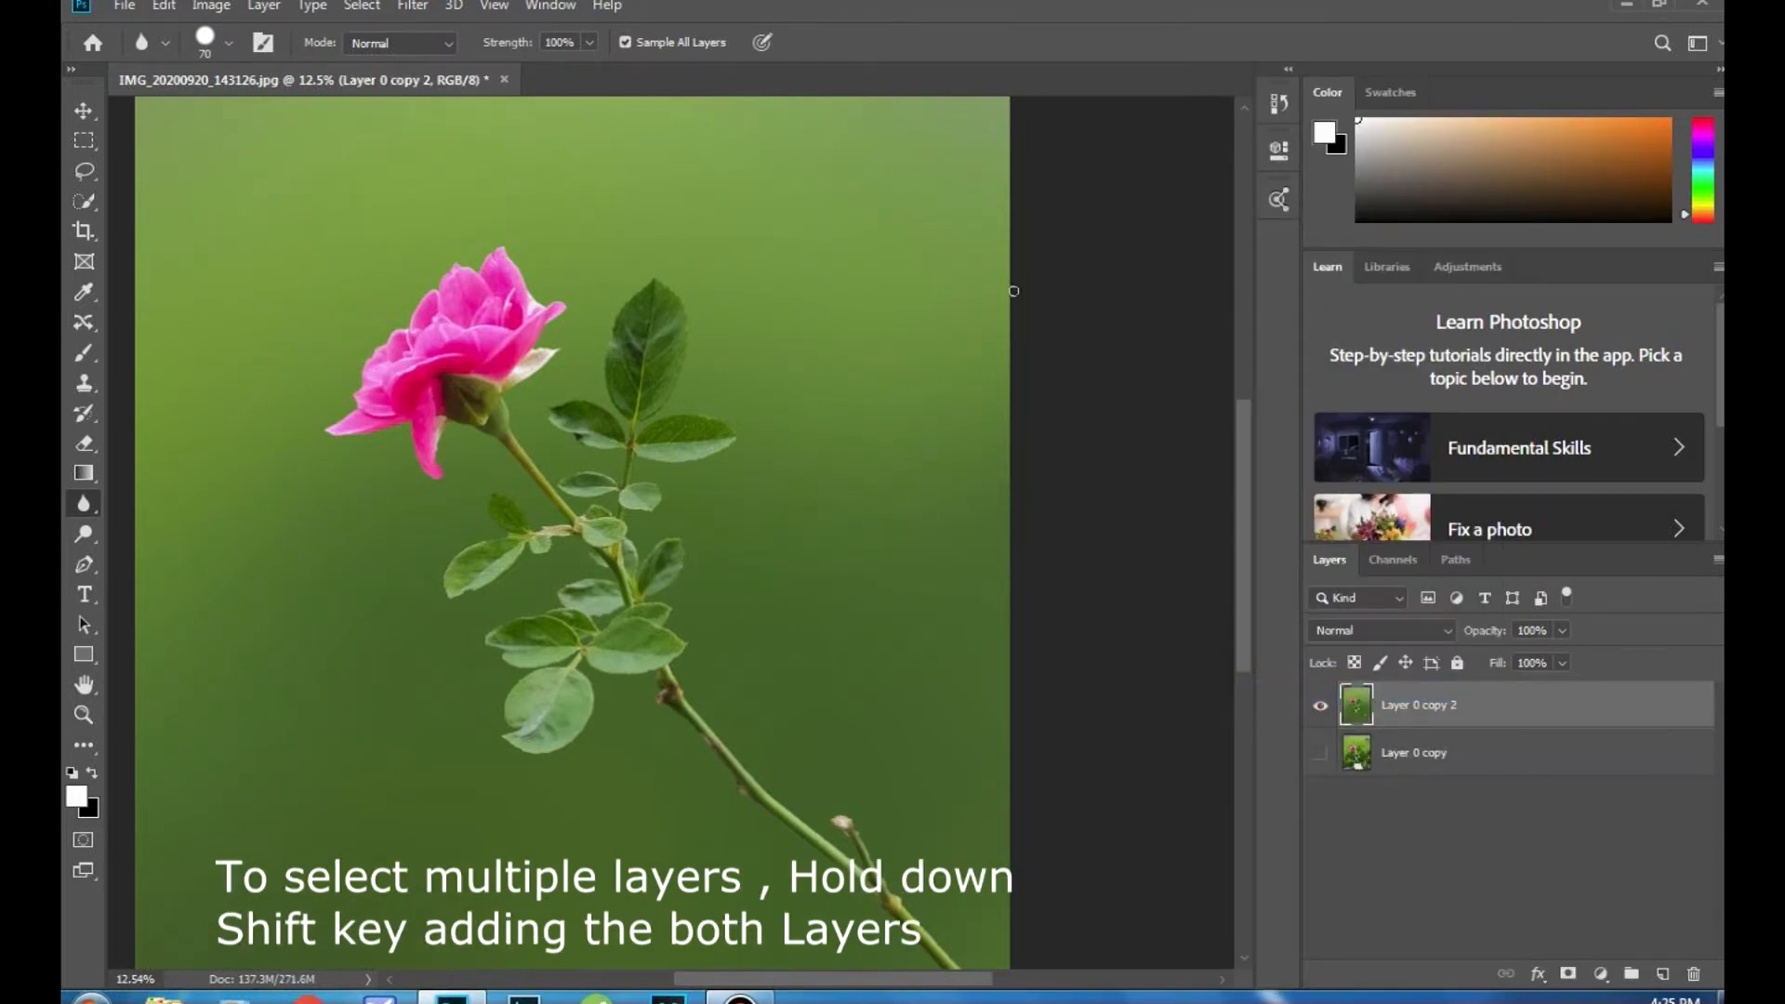
Step: Add a Color Lookup adjustment layer above the merged image using the 2Strip.look 3D LUT
{"action": "scroll", "coordinate": [847, 404], "scroll_direction": "down", "scroll_amount": 2}
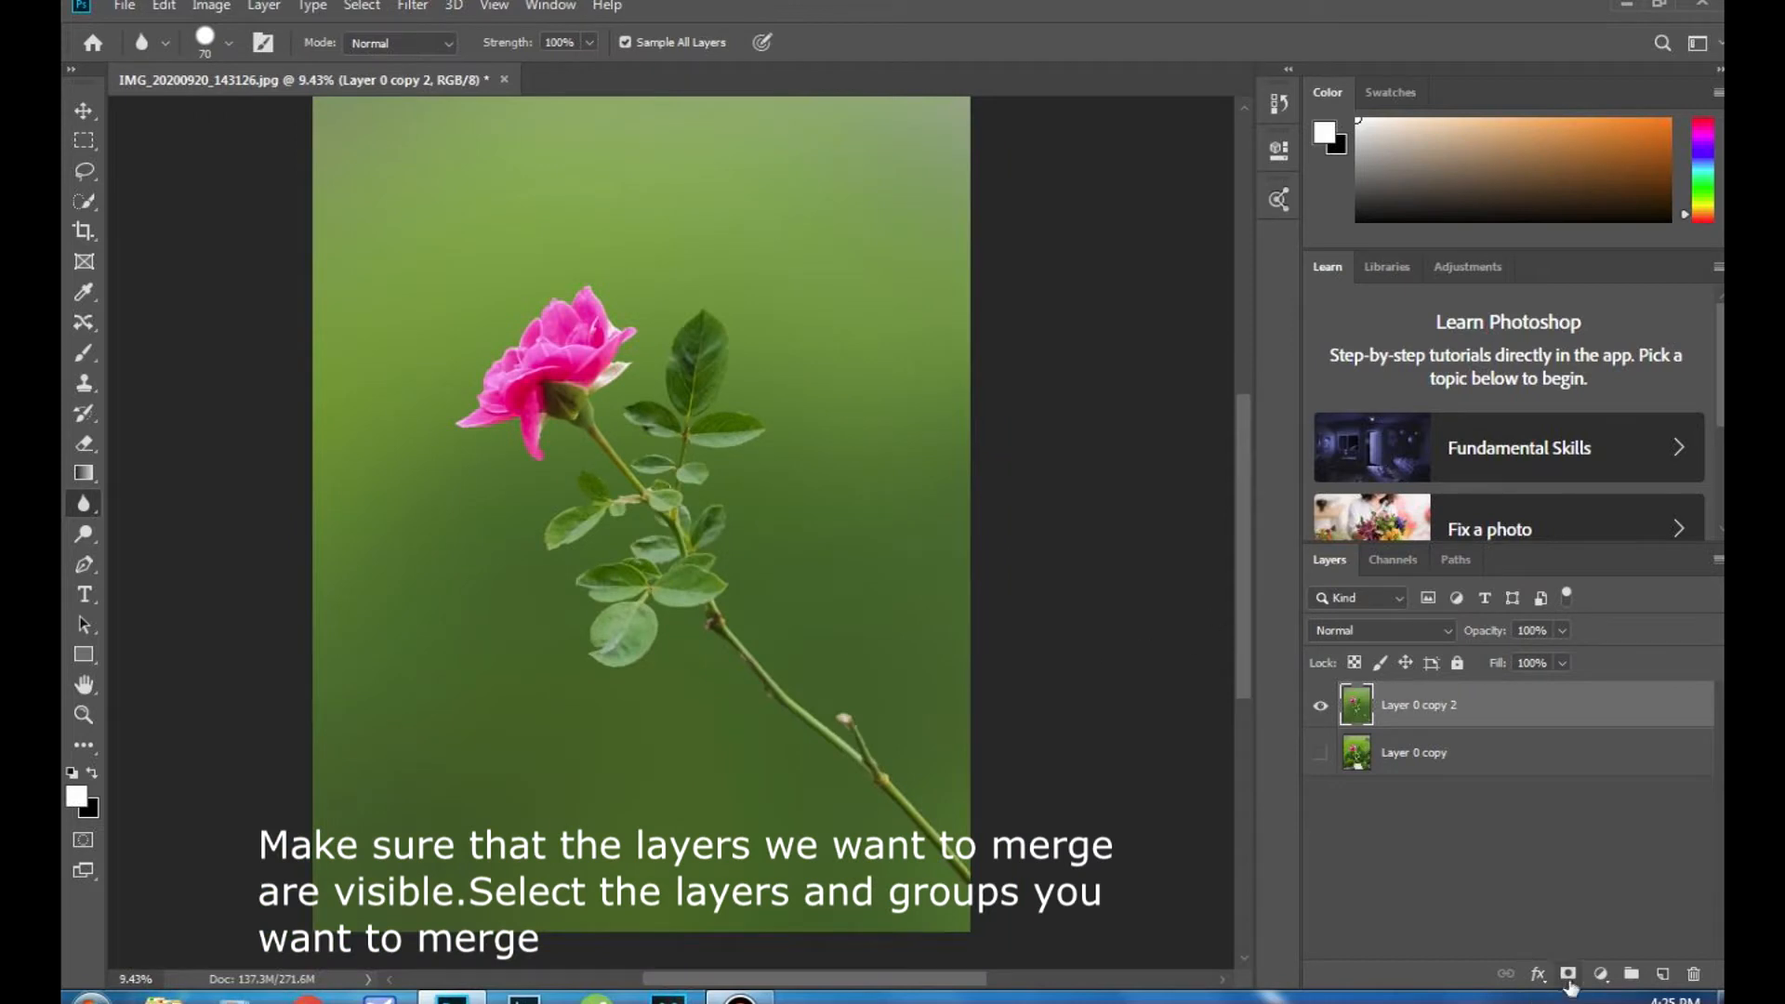
{"action": "left_click", "coordinate": [1600, 973]}
{"action": "left_click", "coordinate": [1622, 848]}
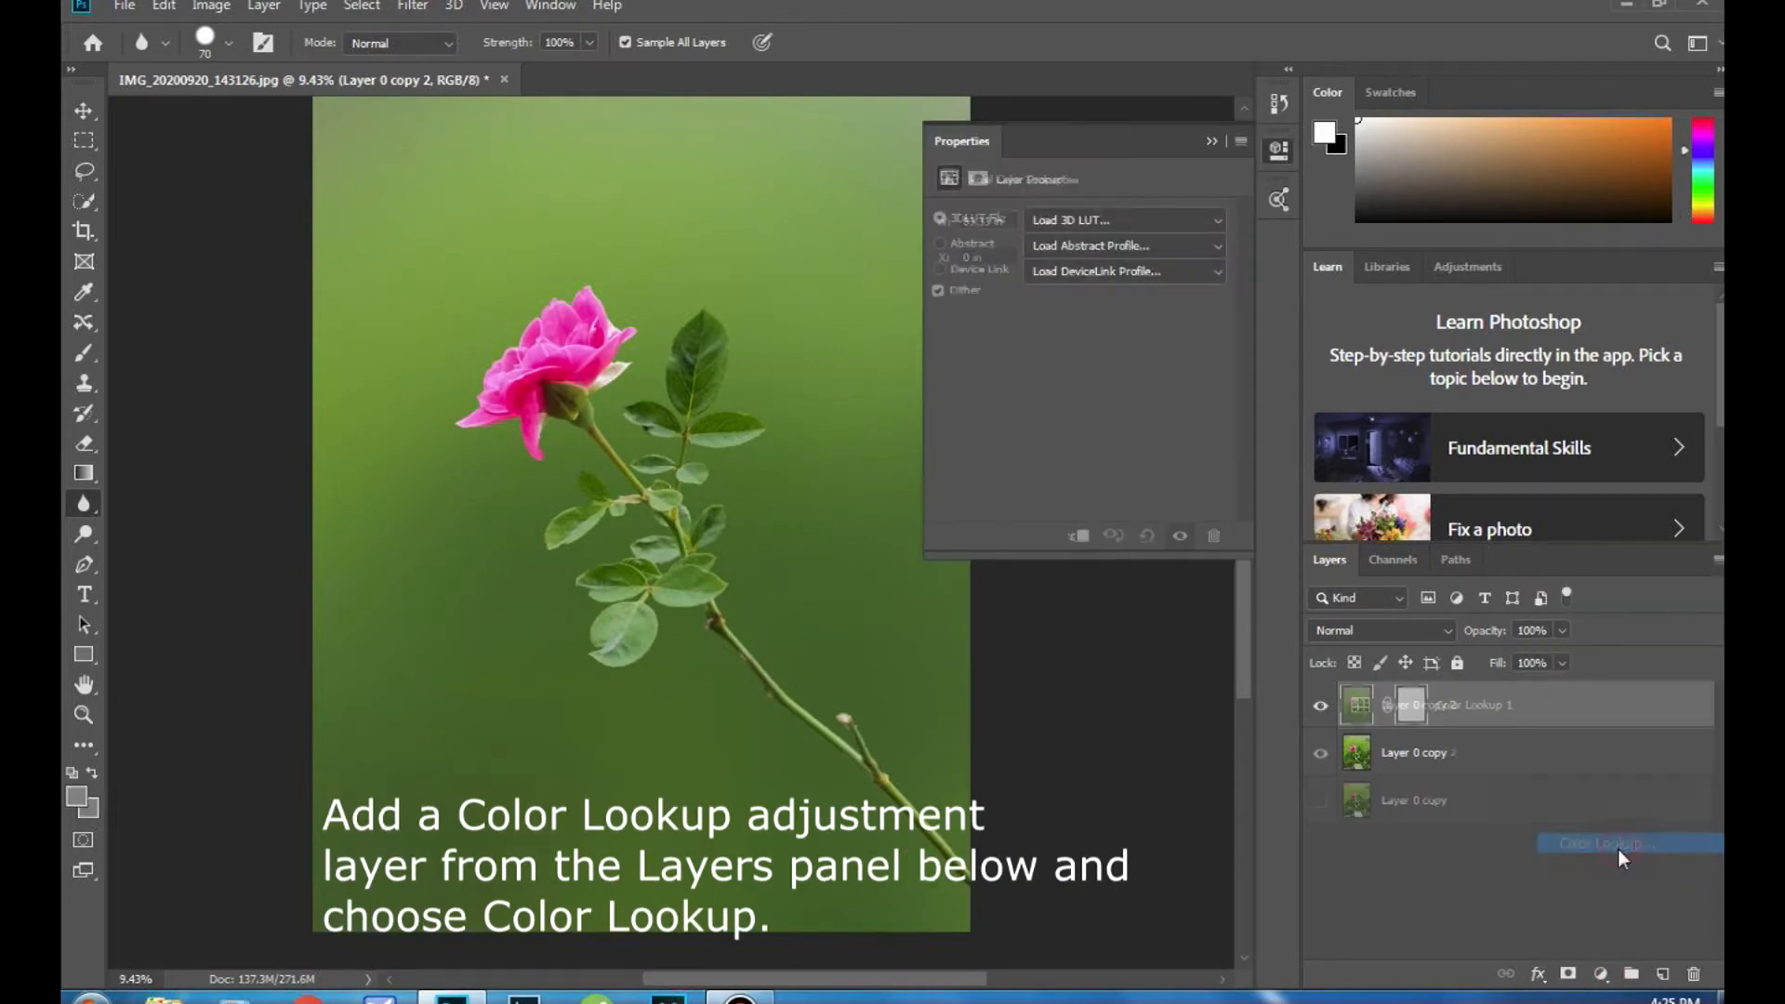
{"action": "left_click", "coordinate": [1054, 223]}
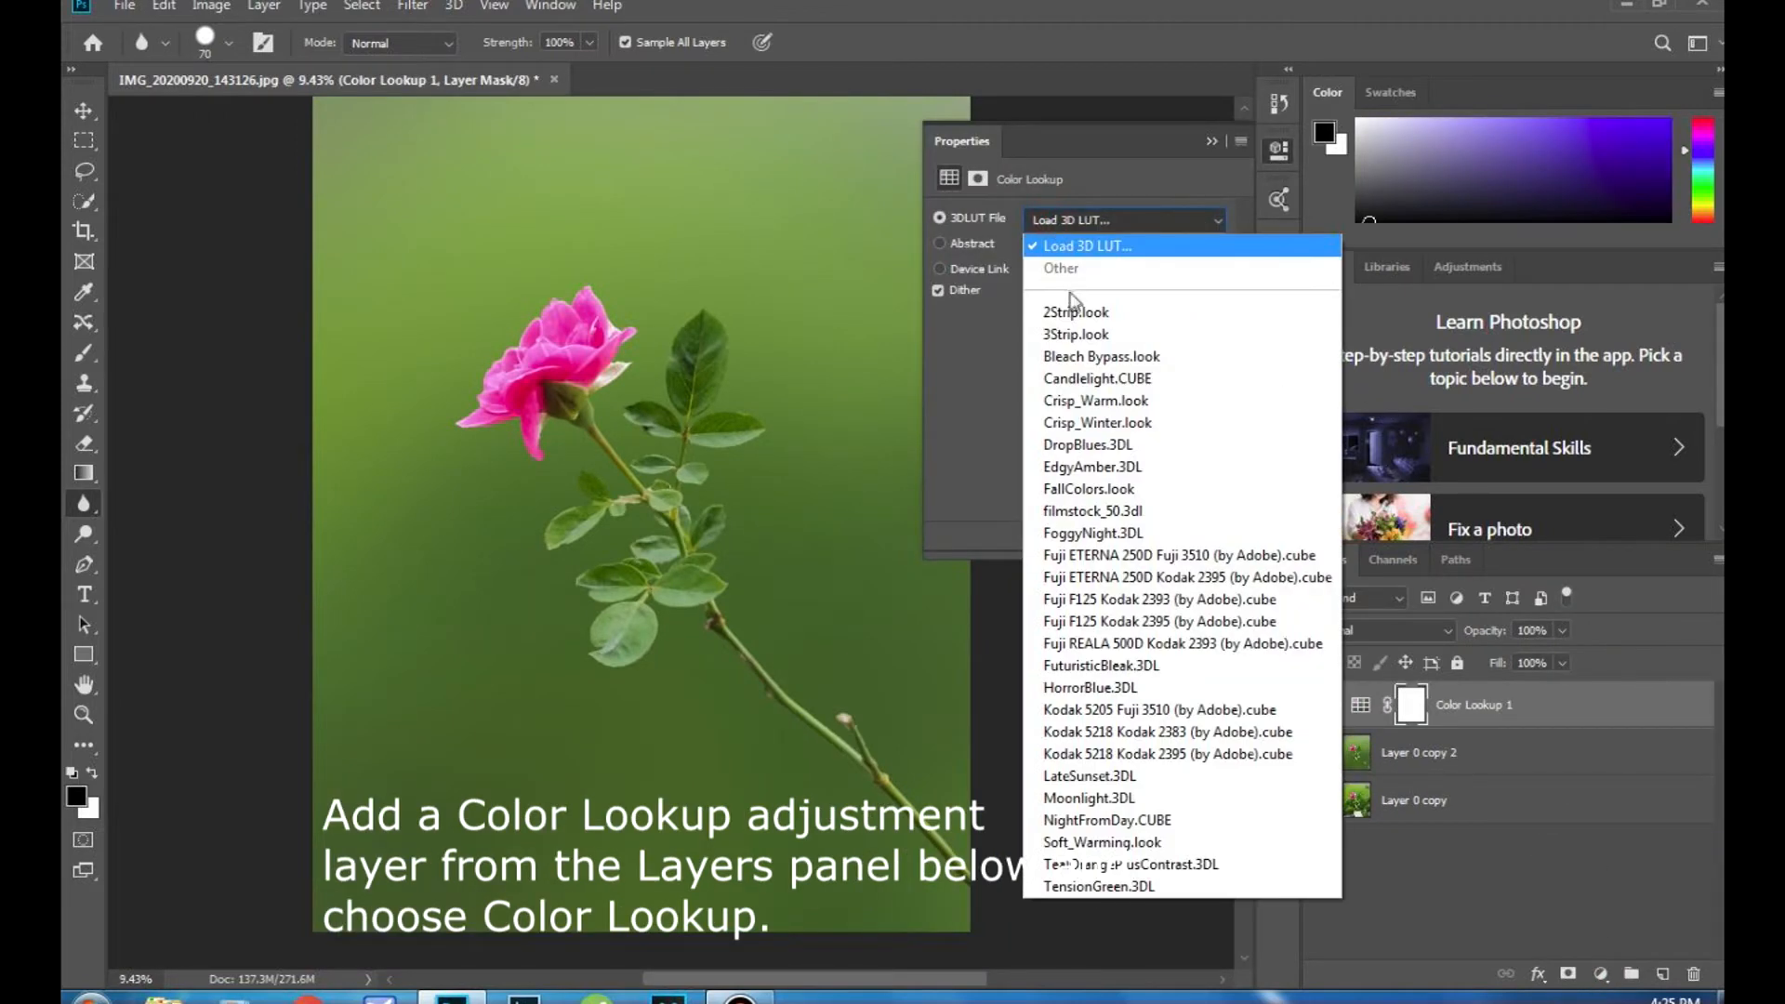
{"action": "left_click", "coordinate": [1074, 313]}
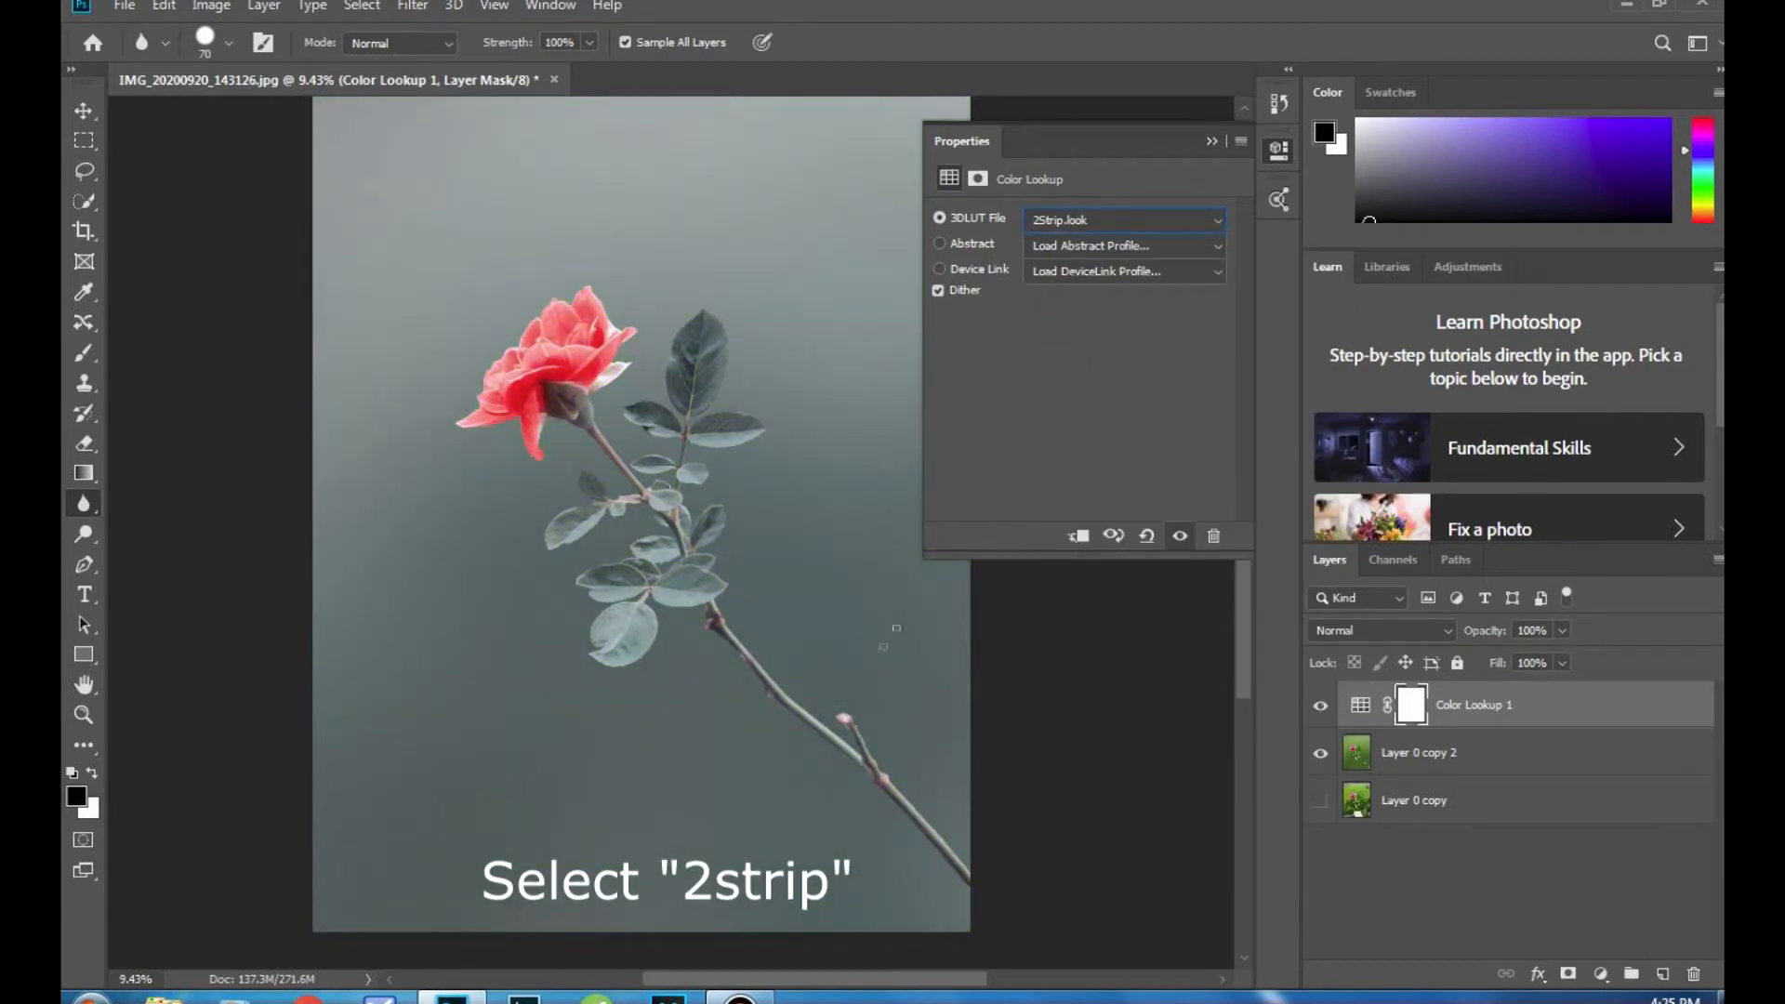
{"action": "left_click", "coordinate": [1211, 140]}
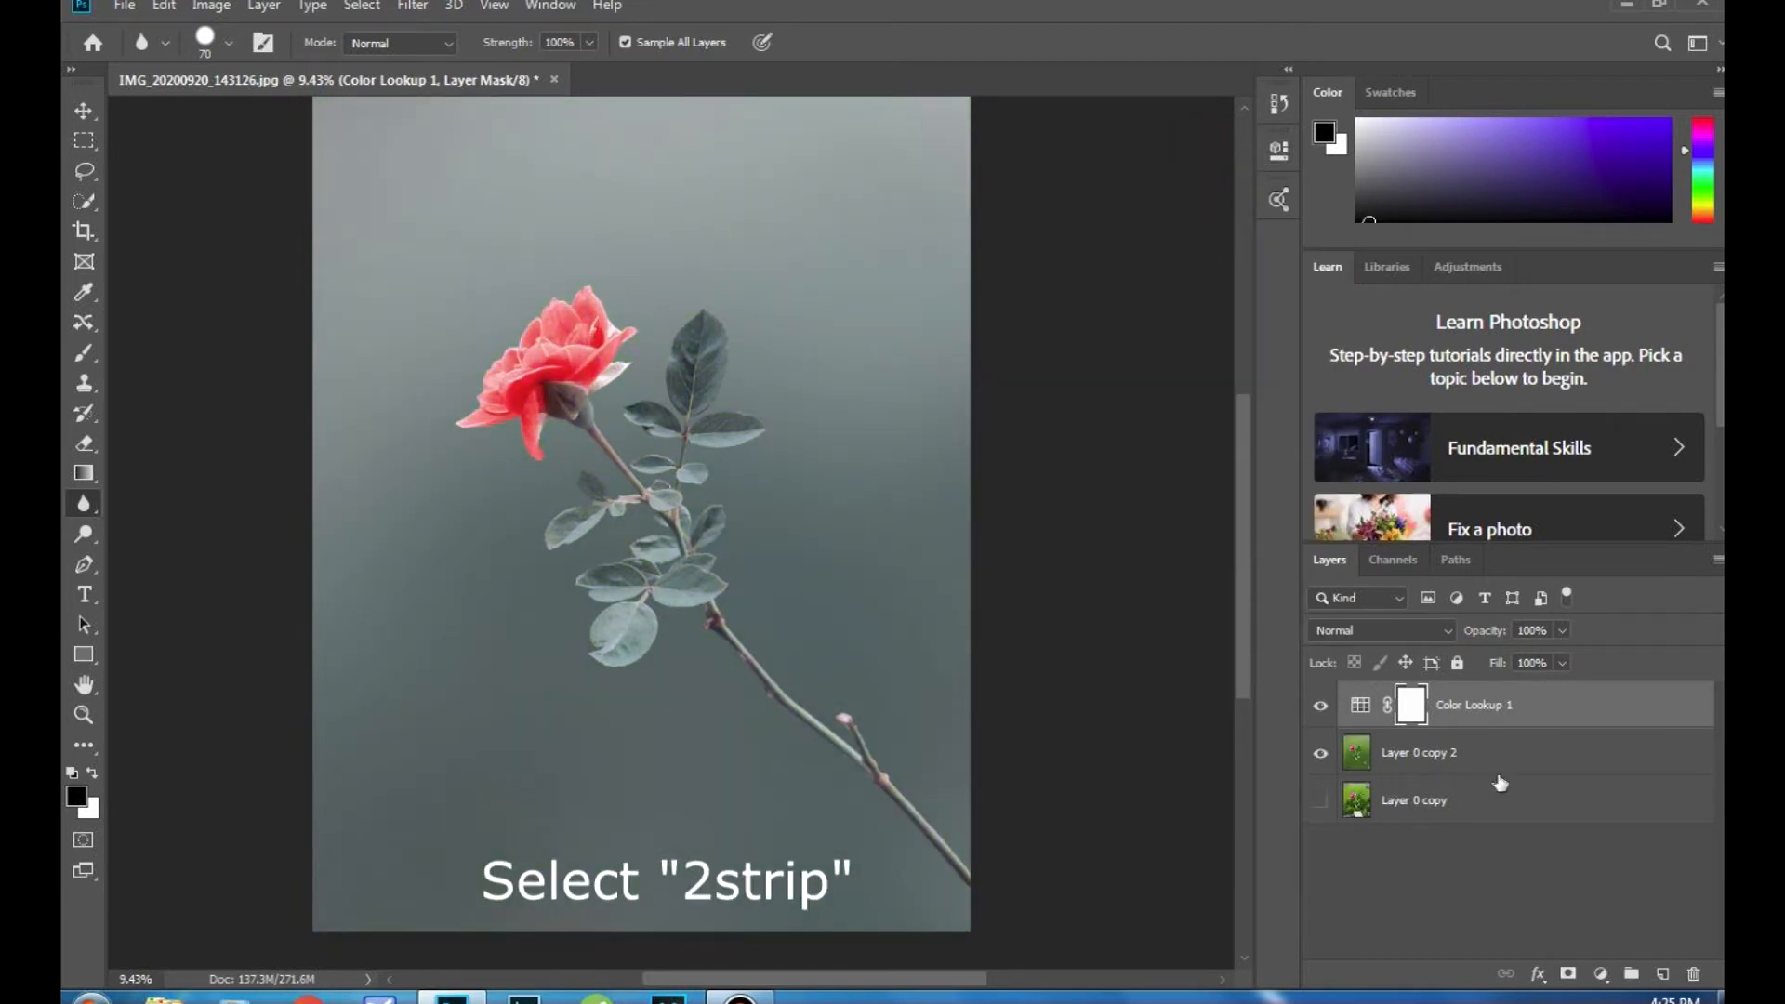
Step: Merge the Color Lookup adjustment layer with the flower layer, Layer 0 copy 2
{"action": "left_click", "coordinate": [1474, 760], "text": "shift"}
{"action": "right_click", "coordinate": [1474, 768]}
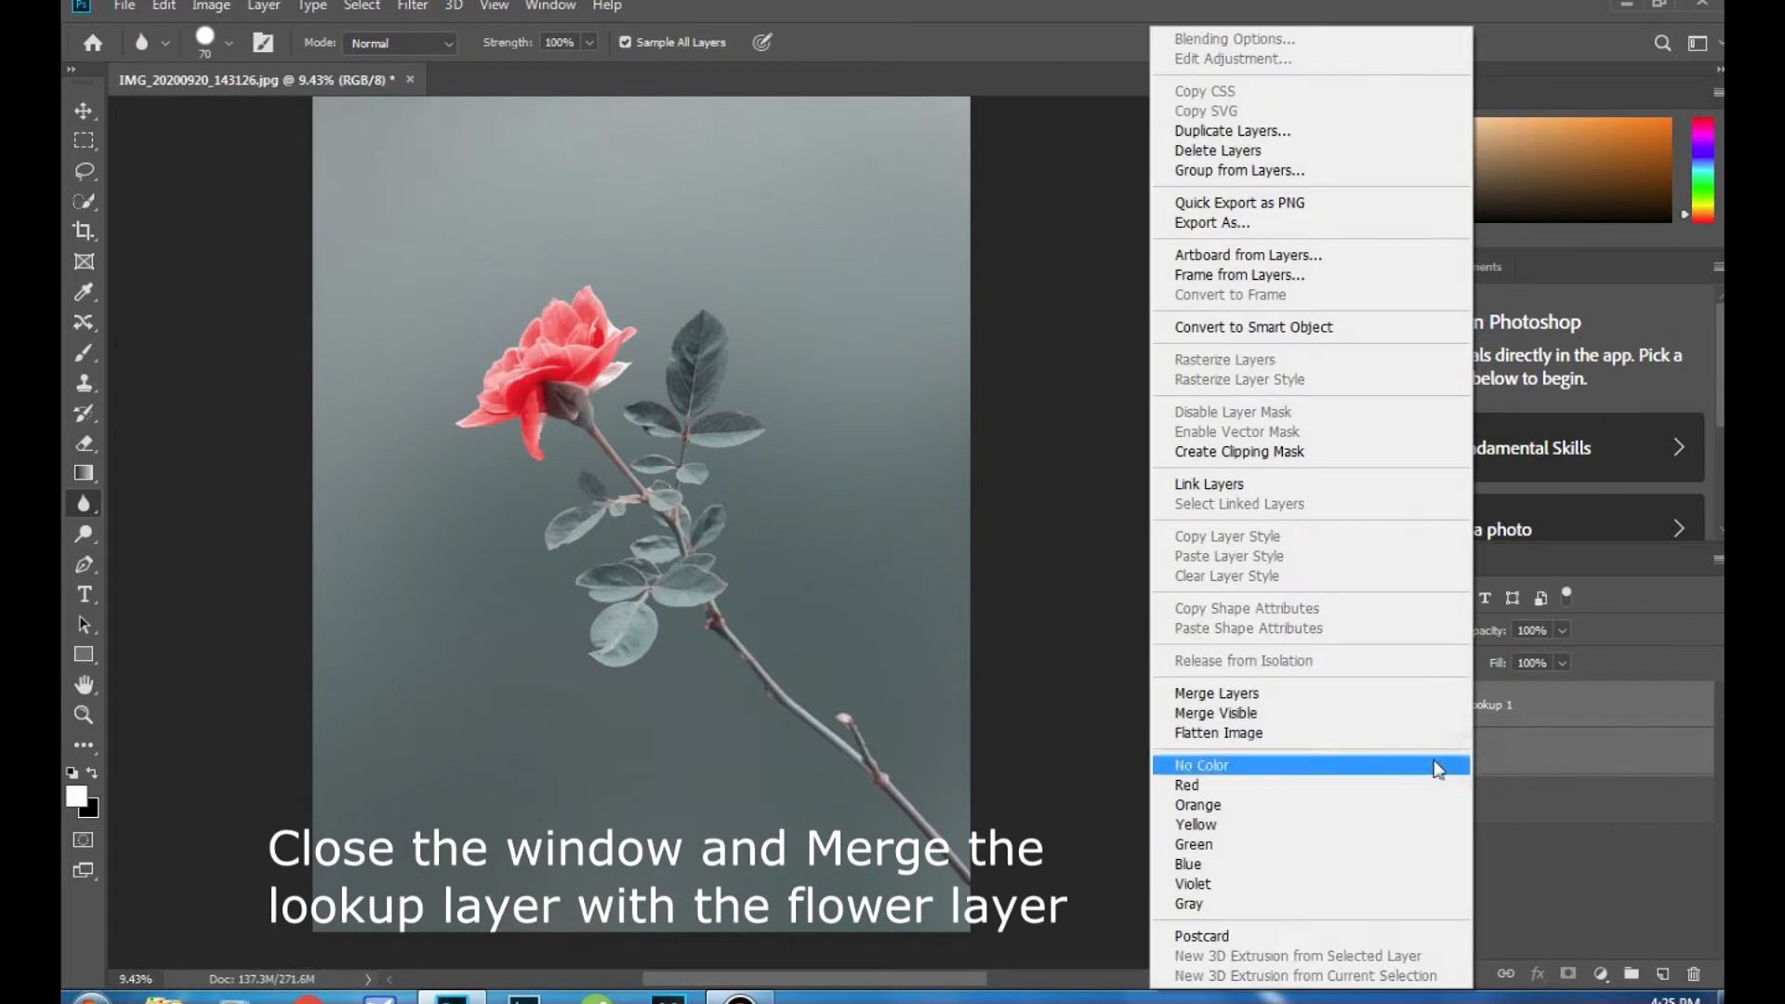
{"action": "left_click", "coordinate": [1321, 719]}
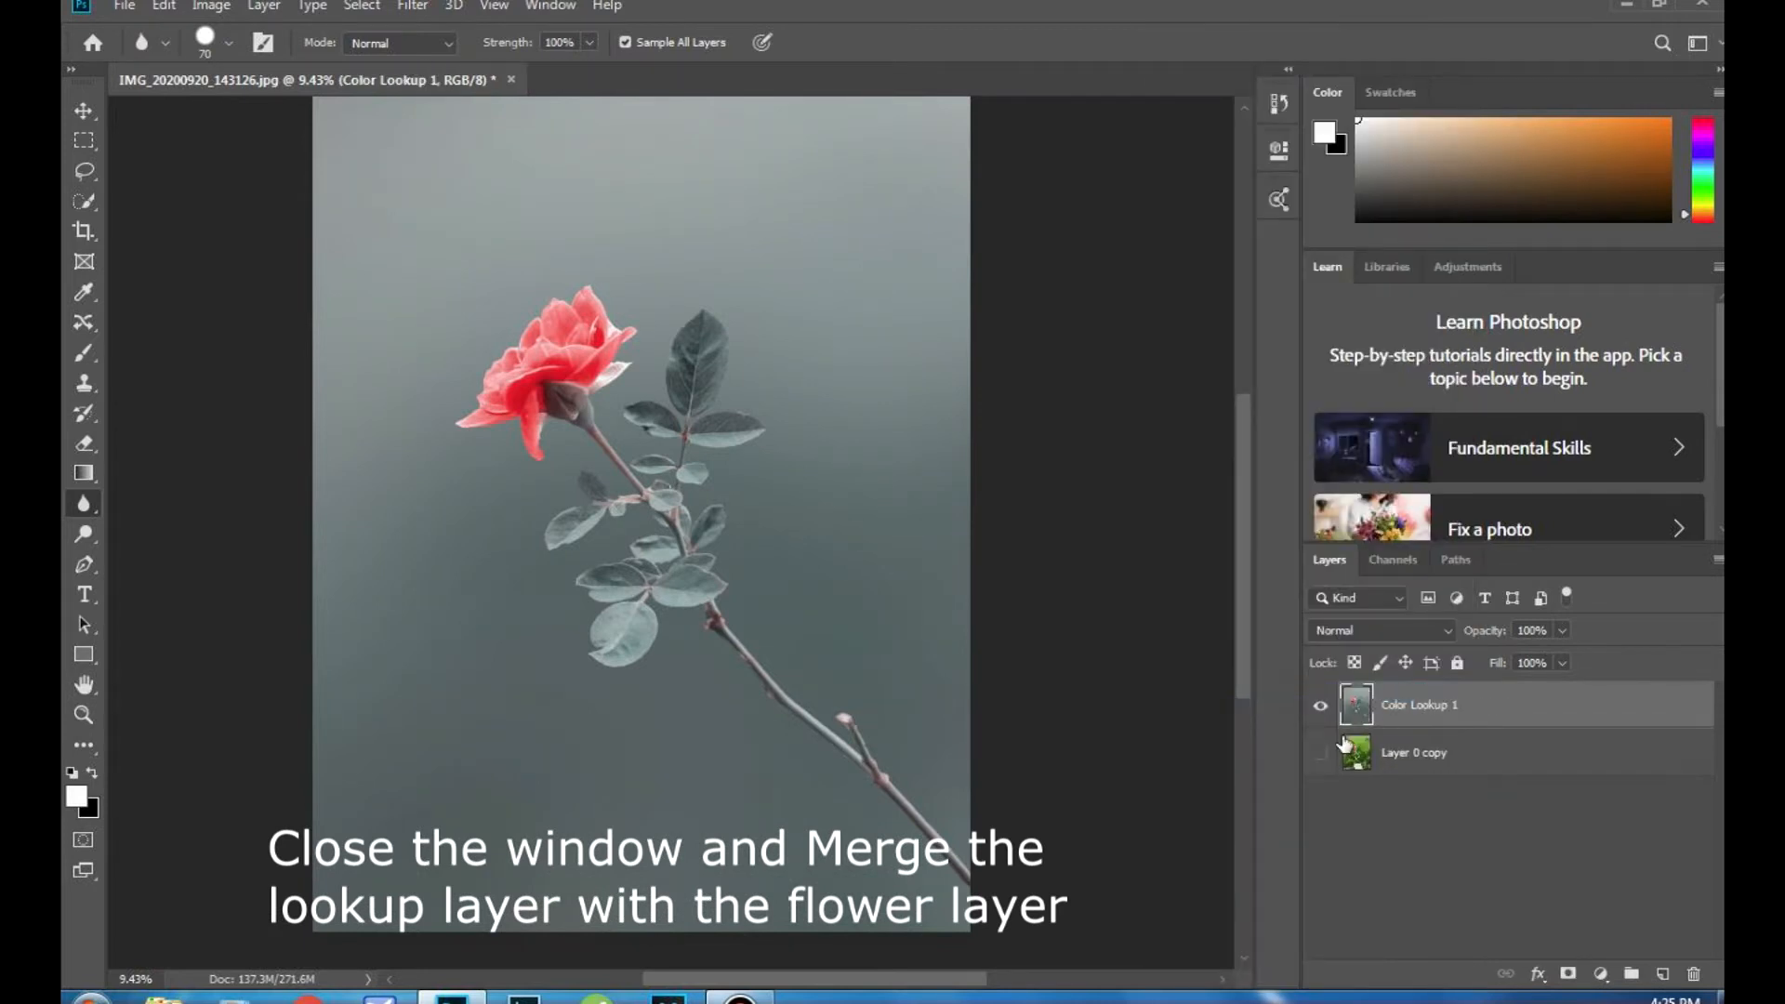
Step: Open the Camera Raw Filter on the merged flower layer and darken the midtones with the RGB point tone curve
{"action": "left_click", "coordinate": [411, 6]}
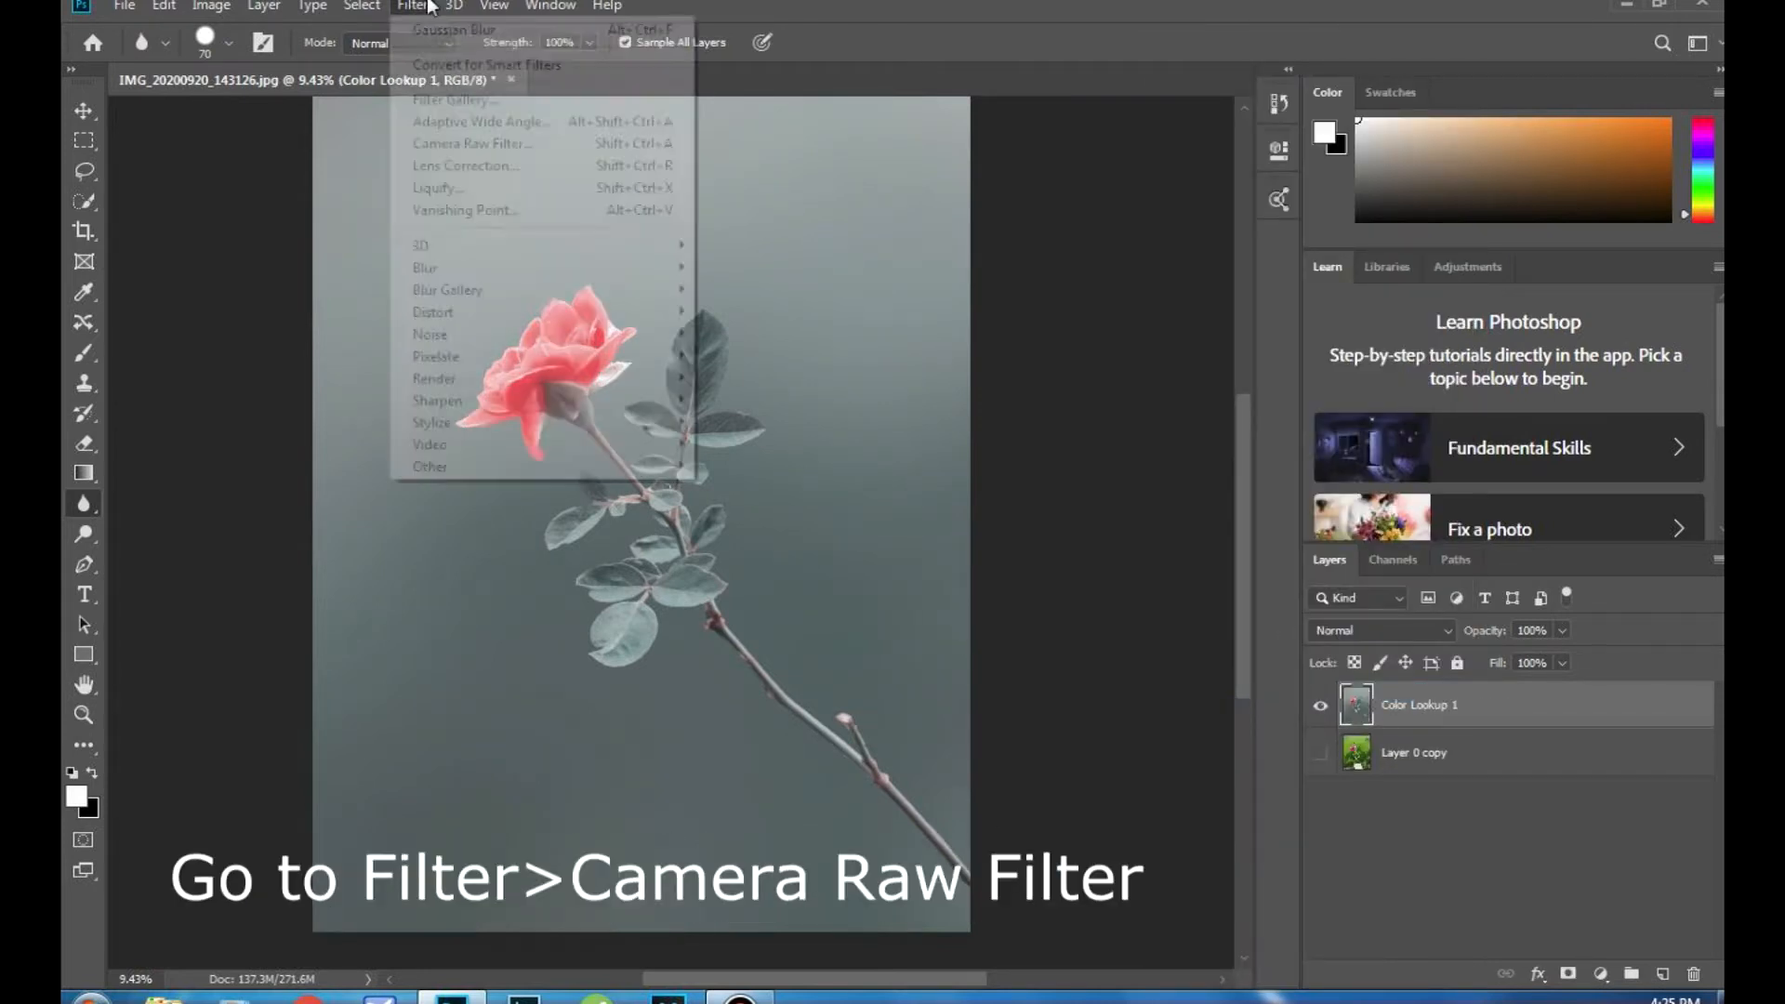
{"action": "left_click", "coordinate": [493, 135]}
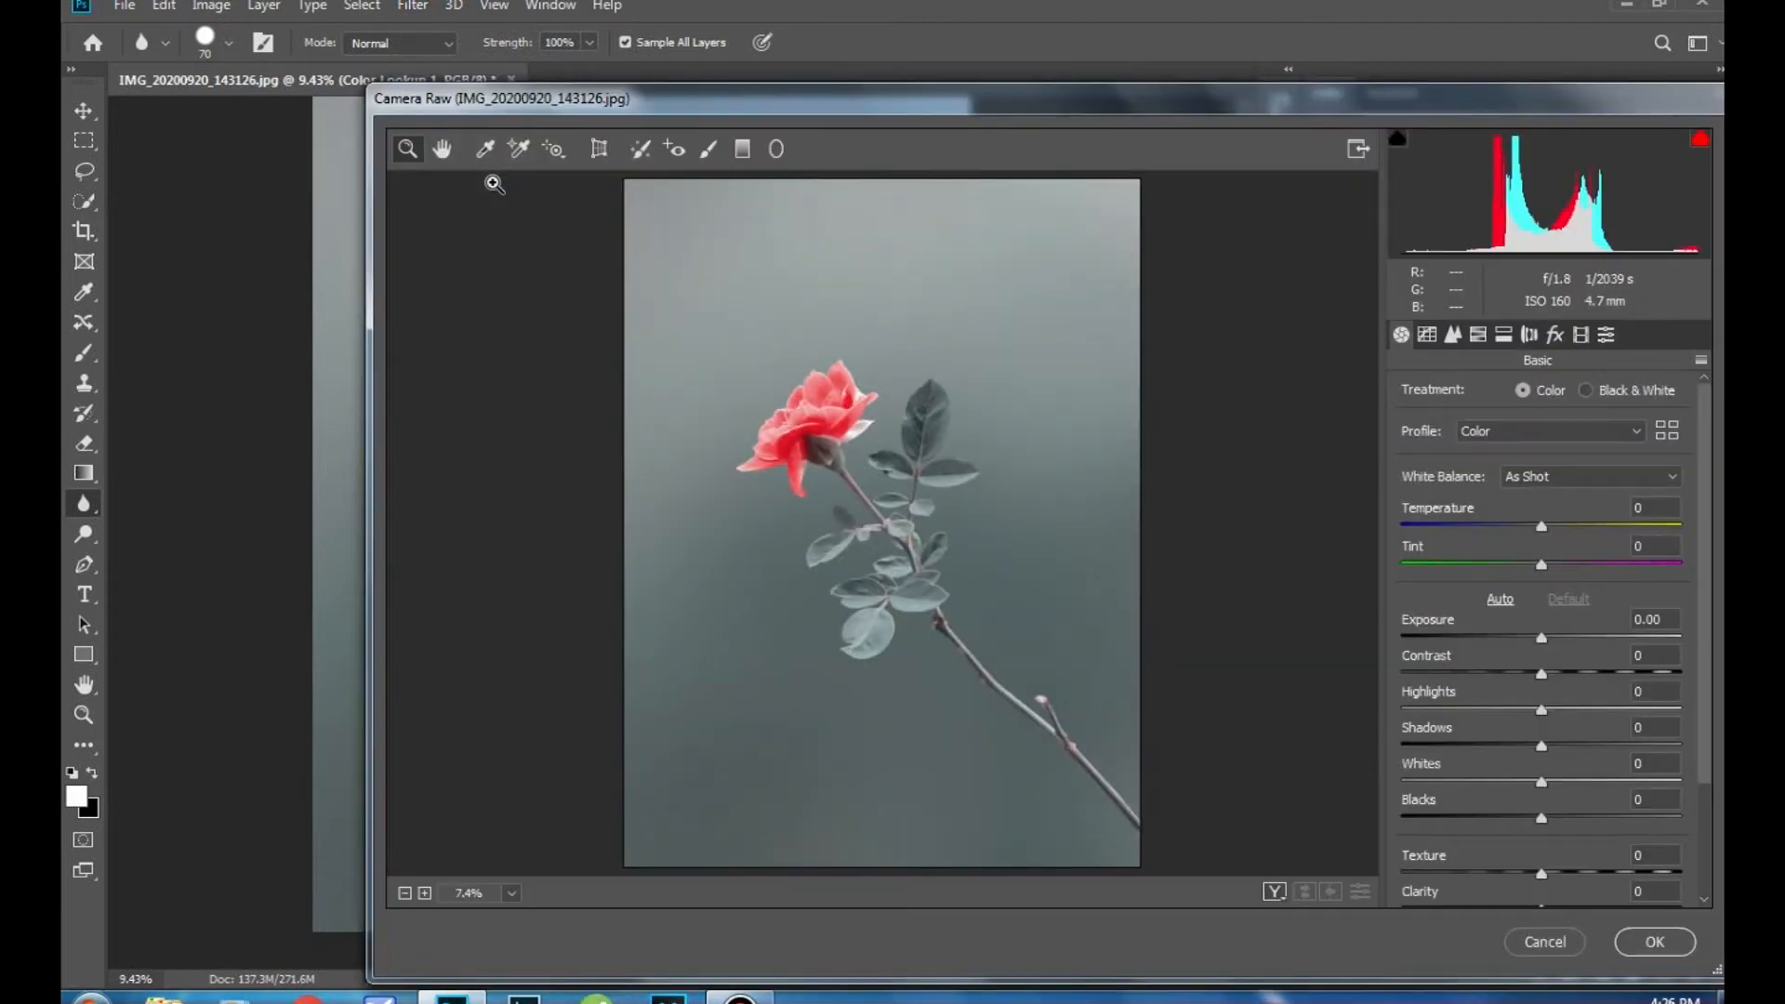
{"action": "left_click", "coordinate": [1427, 336]}
{"action": "left_click", "coordinate": [1506, 476]}
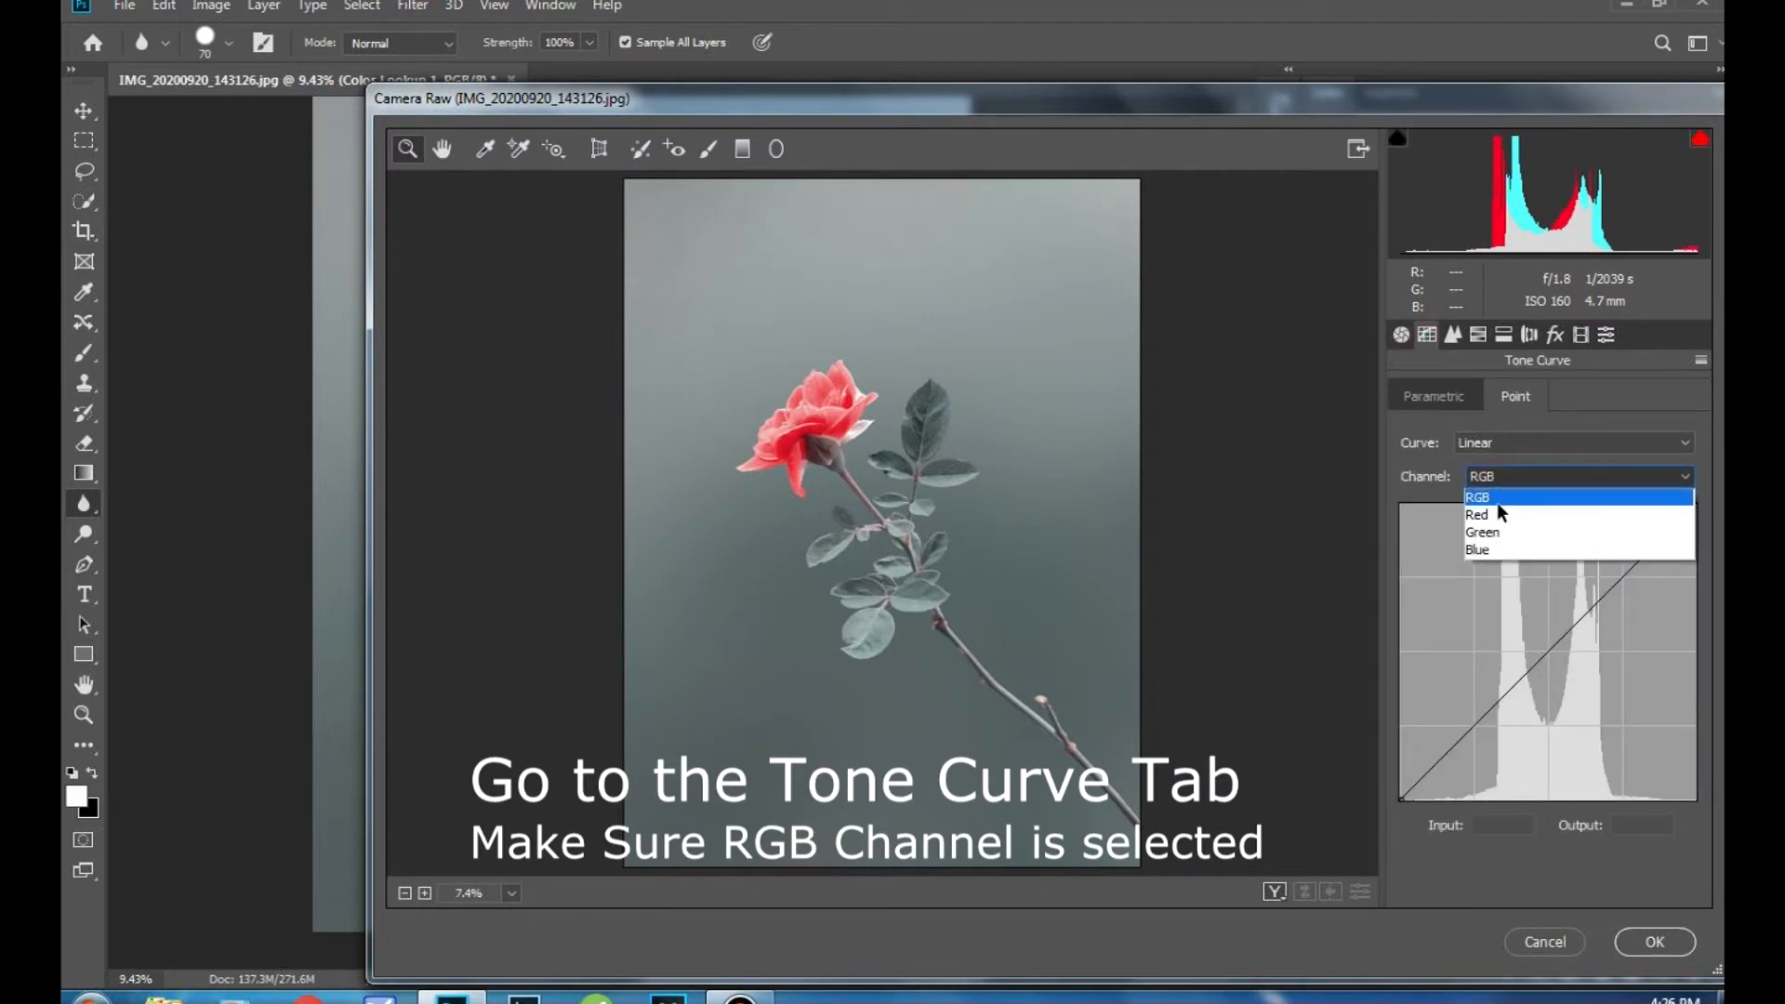
{"action": "left_click", "coordinate": [1492, 480]}
{"action": "left_click_drag", "start_coordinate": [1551, 658], "coordinate": [1566, 675]}
{"action": "left_click", "coordinate": [1505, 735]}
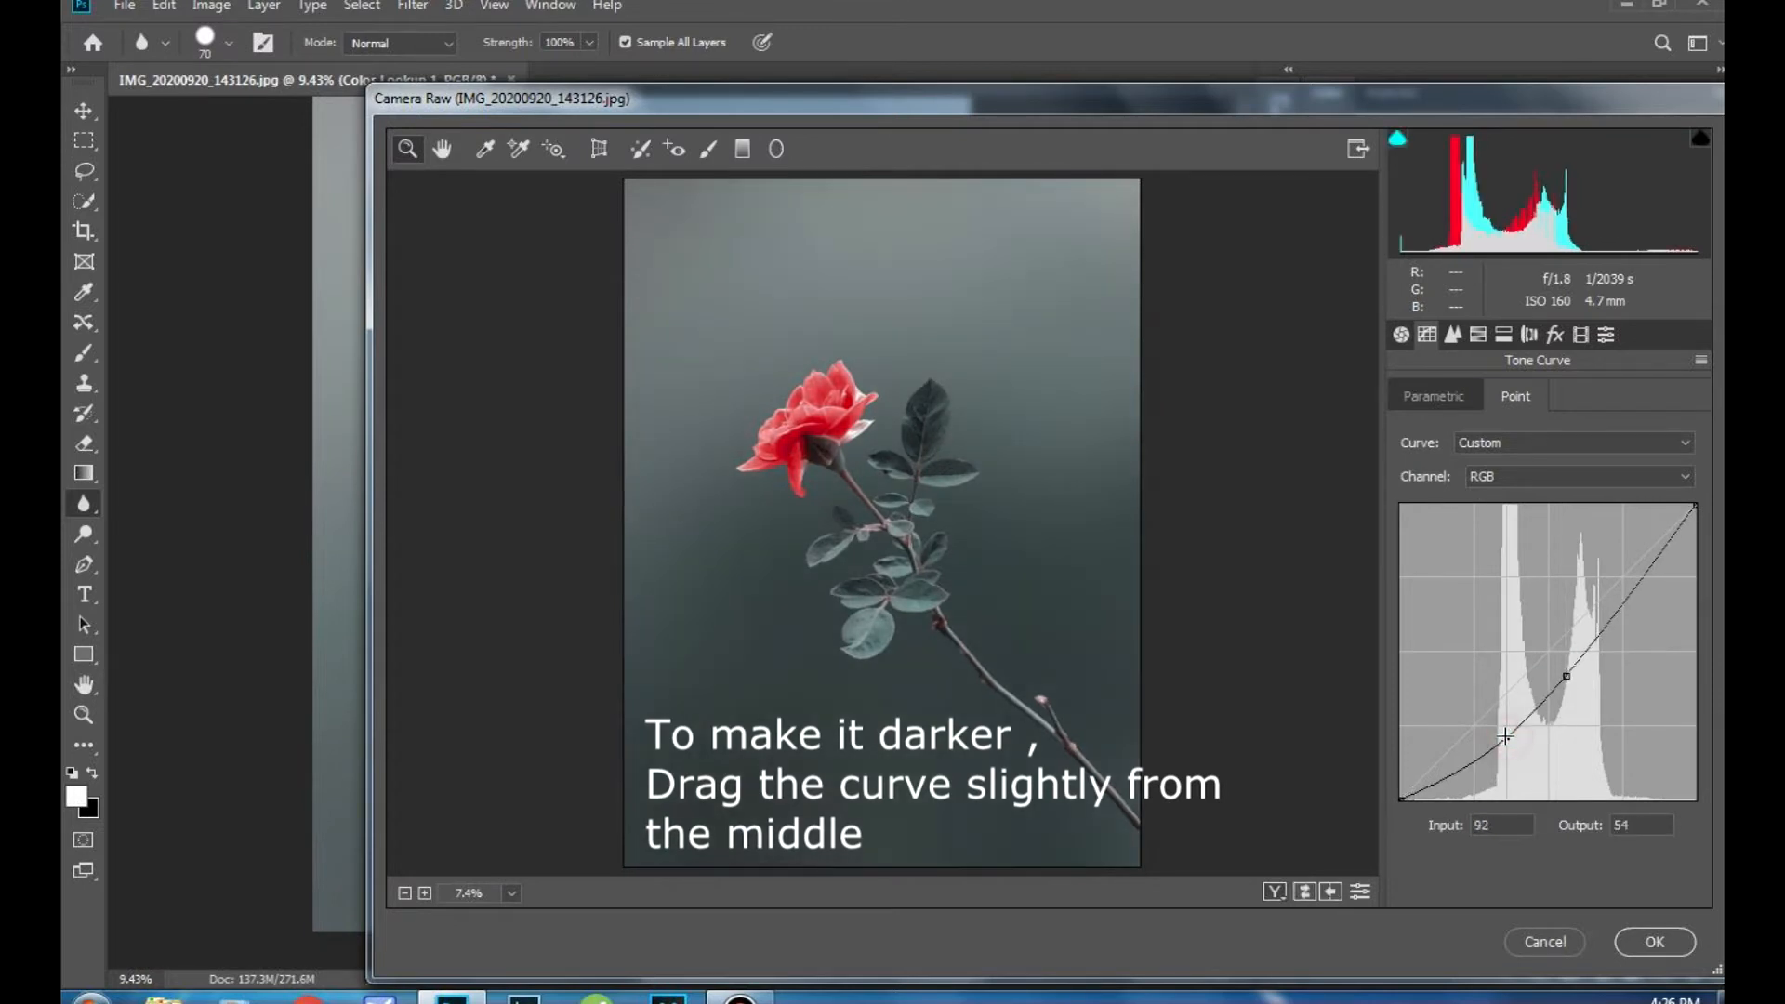
{"action": "left_click_drag", "start_coordinate": [1568, 674], "coordinate": [1570, 677]}
Step: Set the basic adjustments to Exposure -0.25, Contrast +23, Highlights -14, Whites +17 and Blacks +20
{"action": "left_click", "coordinate": [1401, 335]}
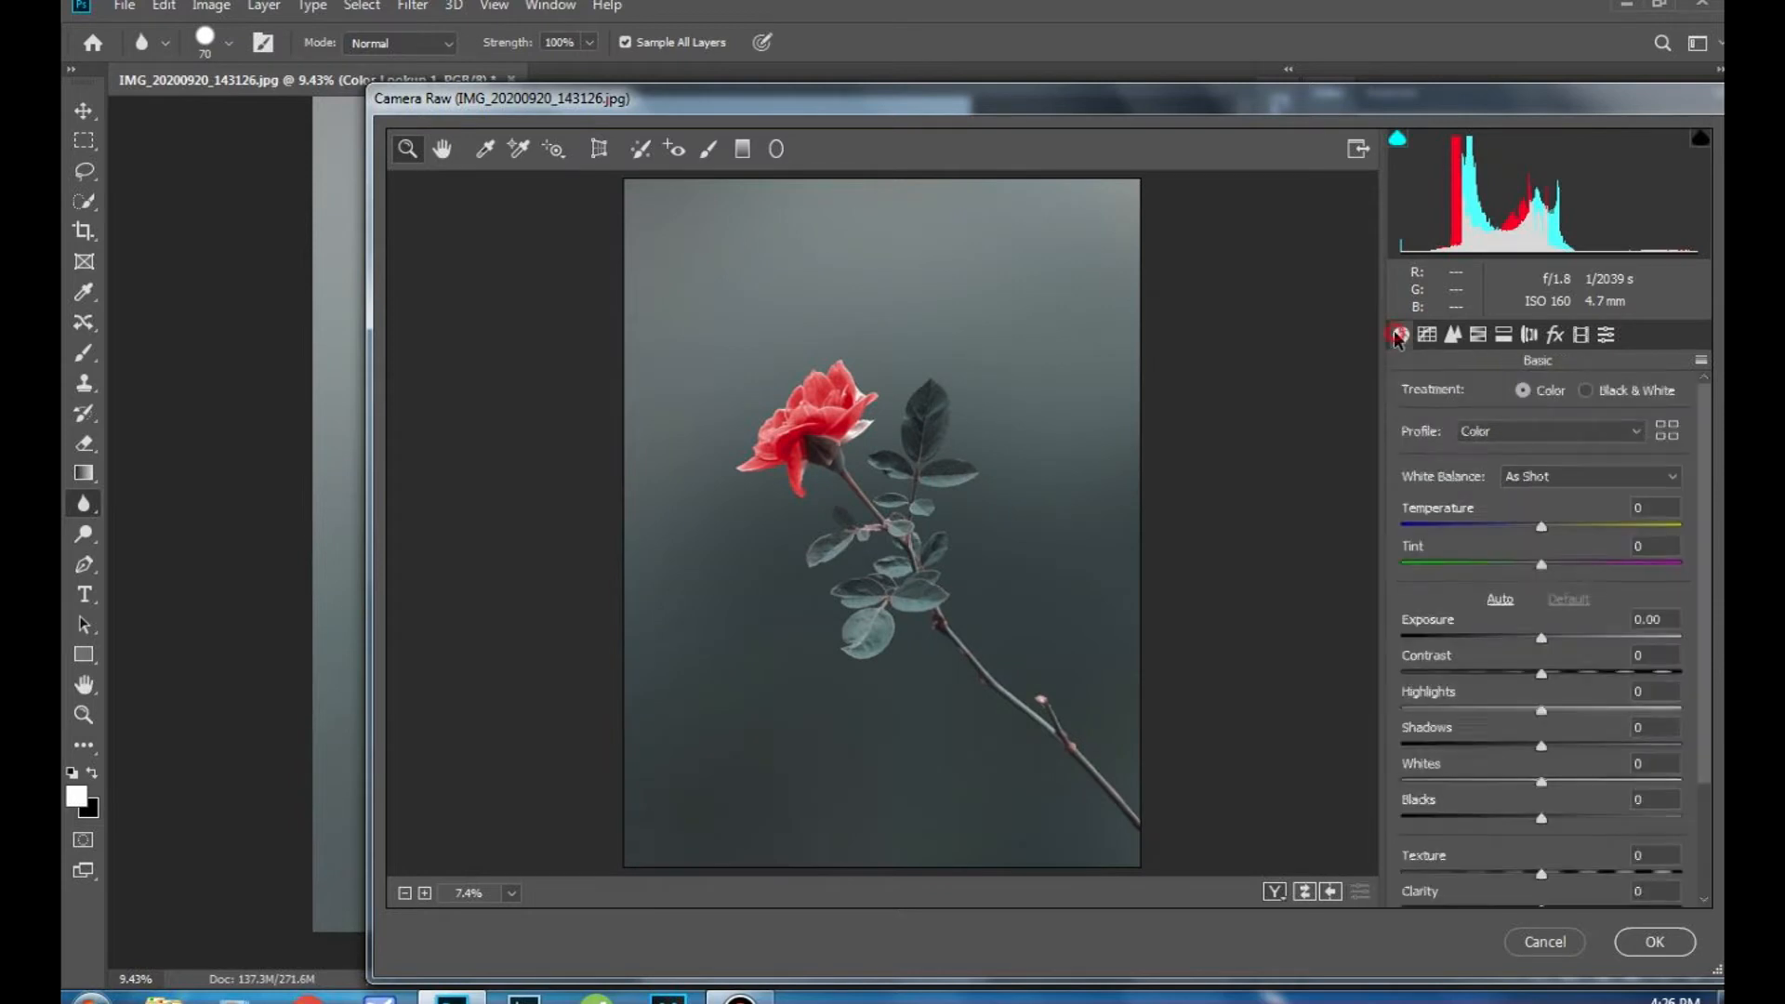
{"action": "left_click_drag", "start_coordinate": [1542, 637], "coordinate": [1533, 639]}
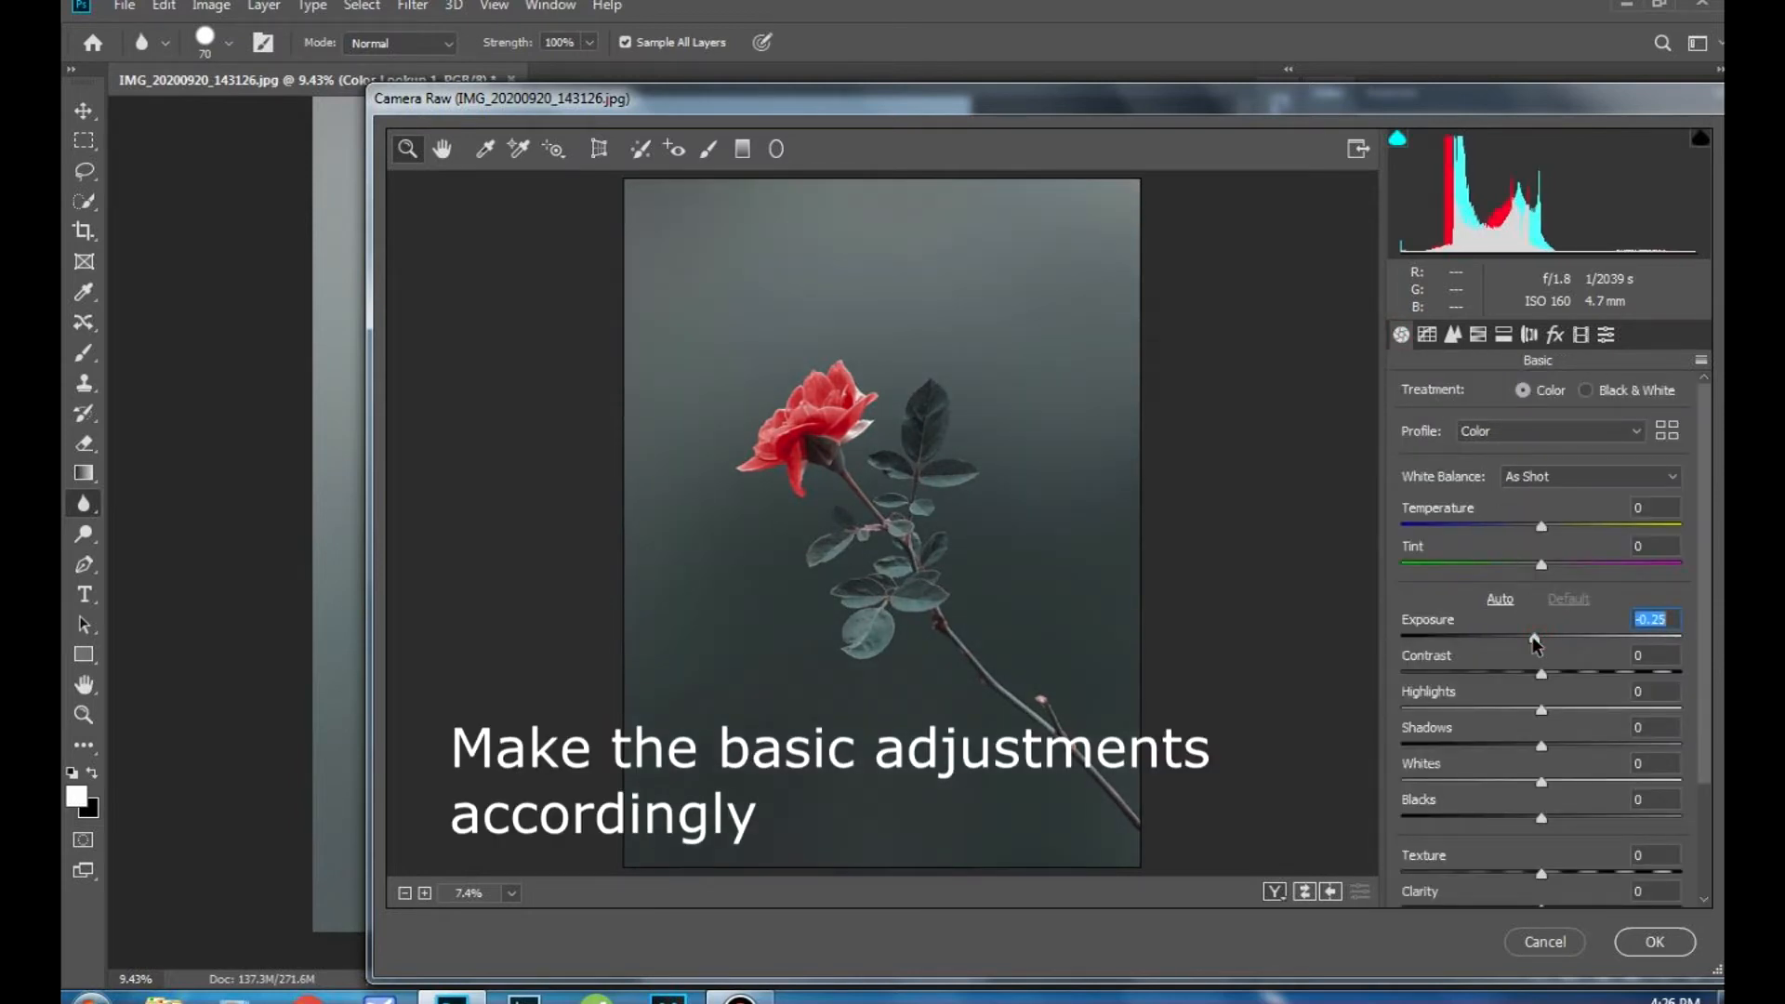
{"action": "left_click_drag", "start_coordinate": [1541, 711], "coordinate": [1597, 711]}
{"action": "mouse_move", "coordinate": [1571, 783]}
{"action": "left_mouse_down"}
{"action": "mouse_move", "coordinate": [1587, 783]}
{"action": "mouse_move", "coordinate": [1566, 784]}
{"action": "left_mouse_up"}
{"action": "left_click_drag", "start_coordinate": [1541, 673], "coordinate": [1578, 695]}
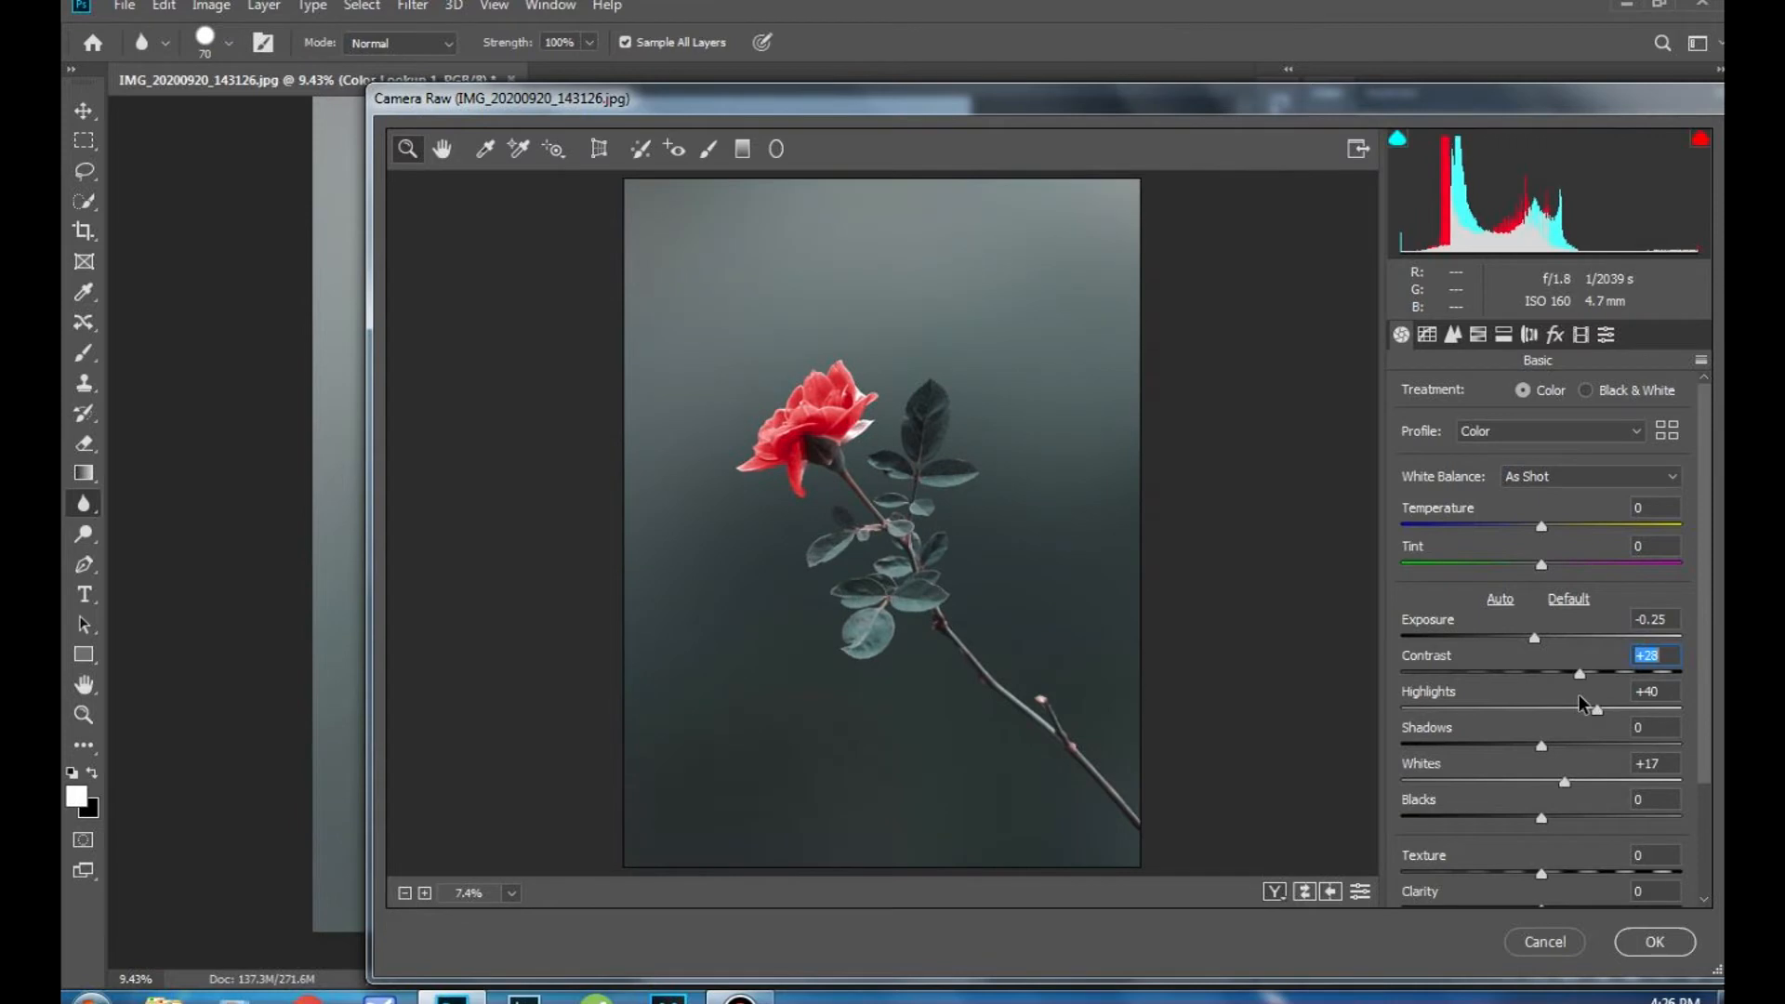
{"action": "scroll", "coordinate": [1562, 704], "scroll_direction": "down", "scroll_amount": 2}
{"action": "left_click_drag", "start_coordinate": [1552, 772], "coordinate": [1578, 762]}
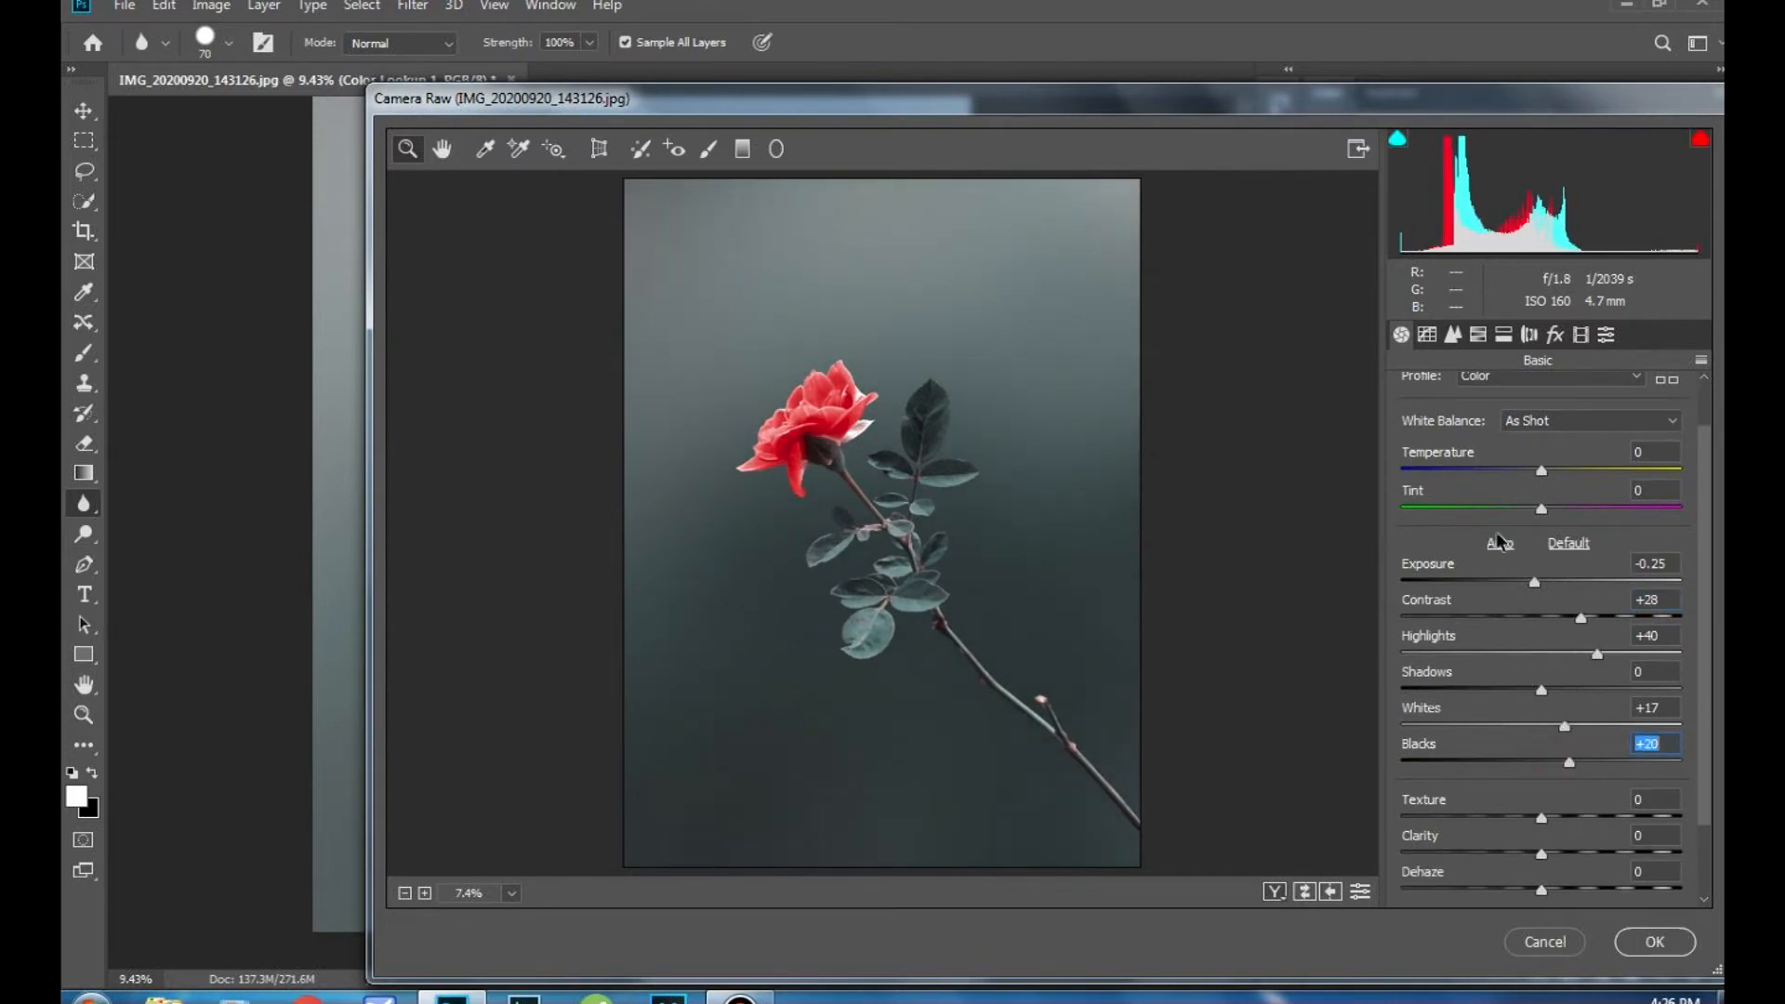
{"action": "left_click_drag", "start_coordinate": [1574, 614], "coordinate": [1521, 656]}
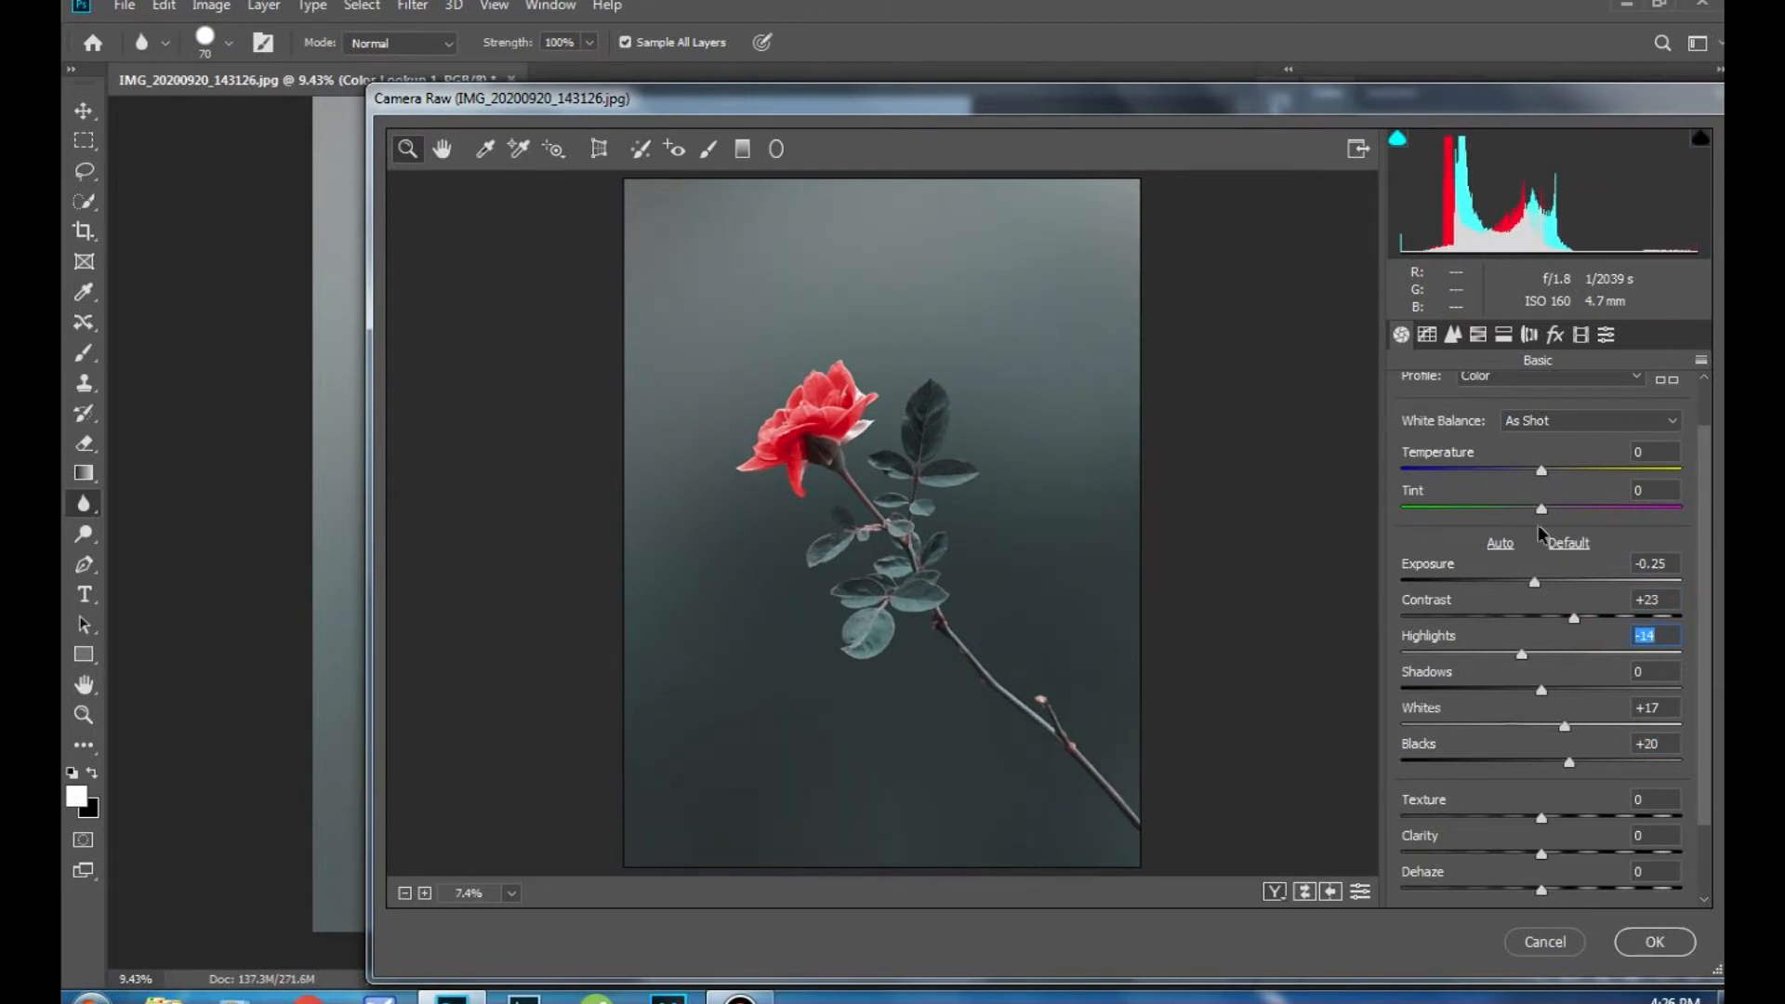
Step: Set sharpening to Amount 98, Detail 55 and Masking 83, with Luminance noise reduction at 70
{"action": "left_click", "coordinate": [1452, 335]}
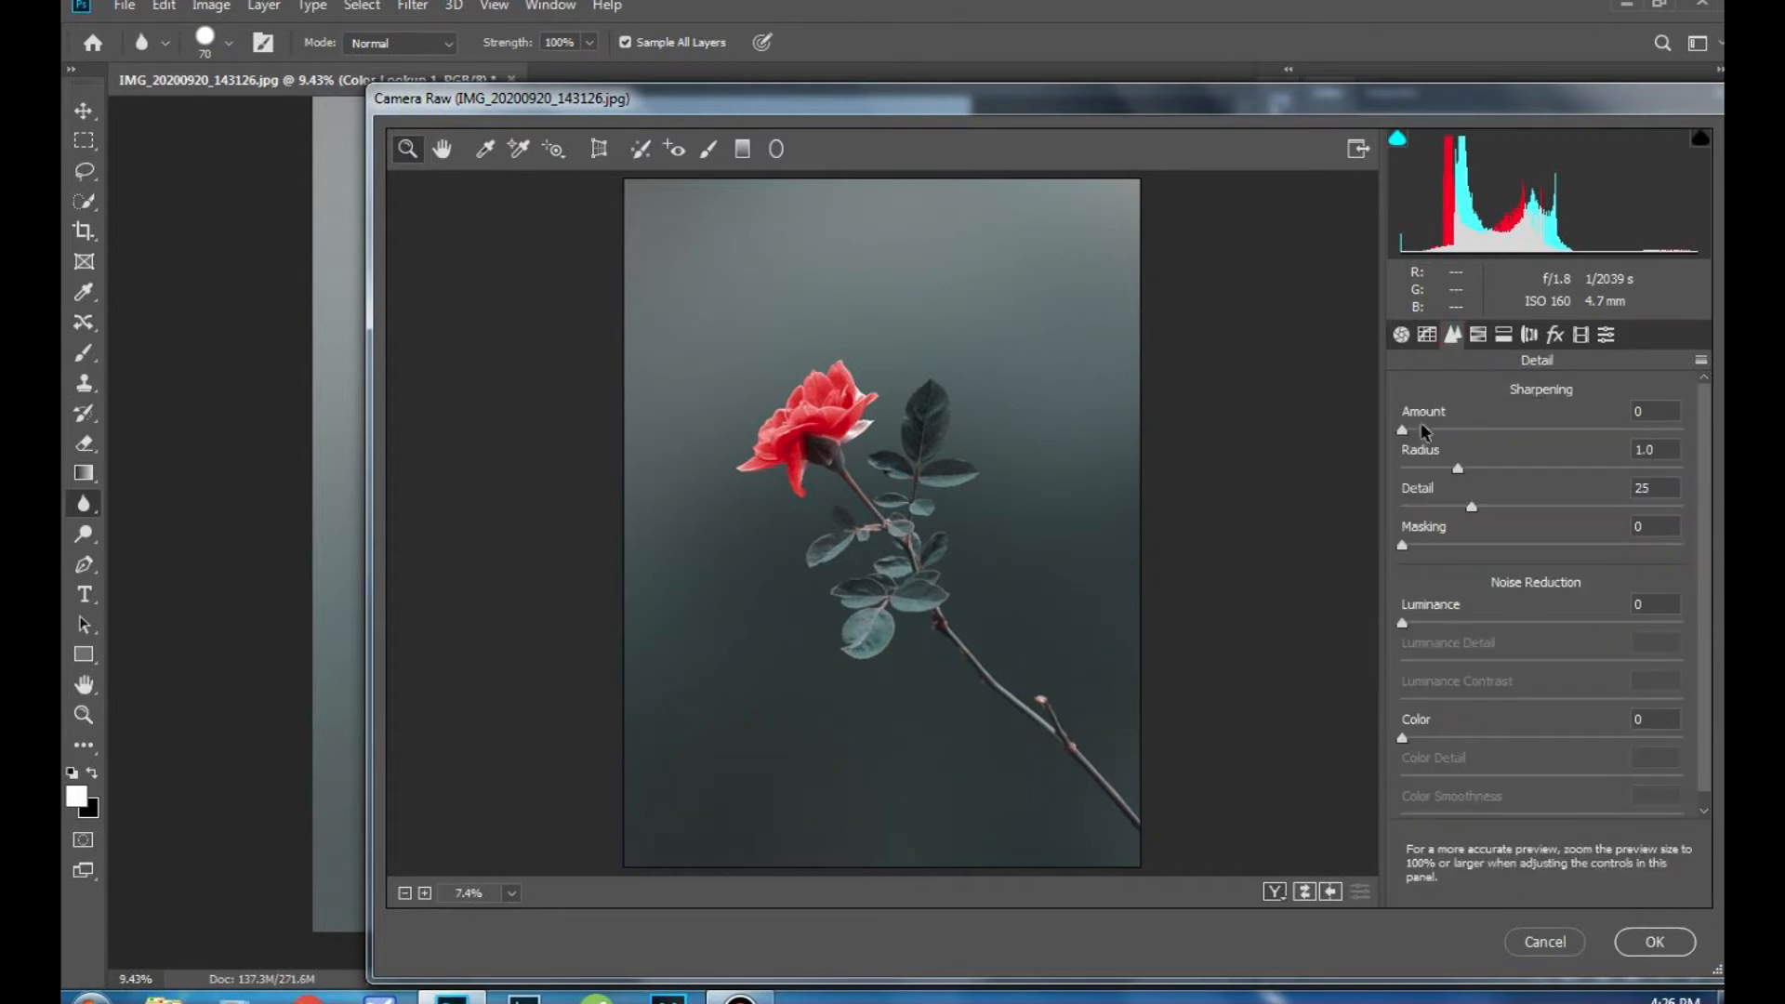
{"action": "left_click_drag", "start_coordinate": [1408, 433], "coordinate": [1449, 450]}
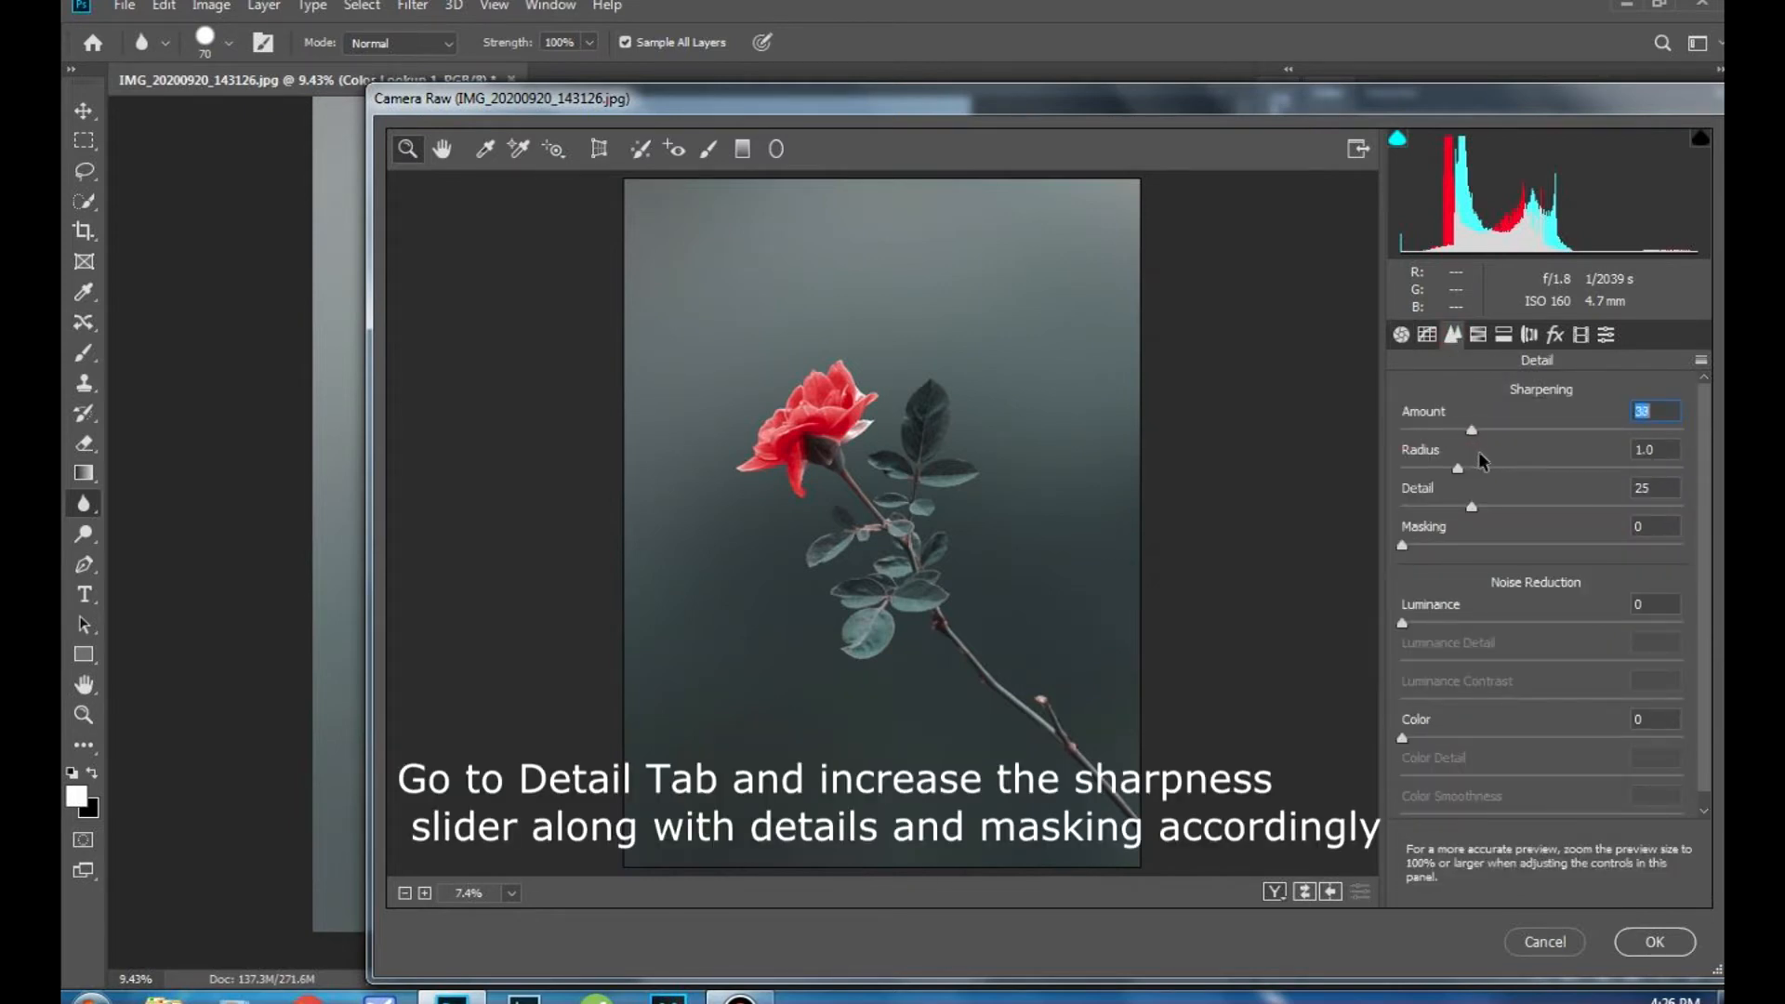
{"action": "left_click_drag", "start_coordinate": [1420, 549], "coordinate": [1513, 549]}
{"action": "left_click_drag", "start_coordinate": [1401, 621], "coordinate": [1445, 624]}
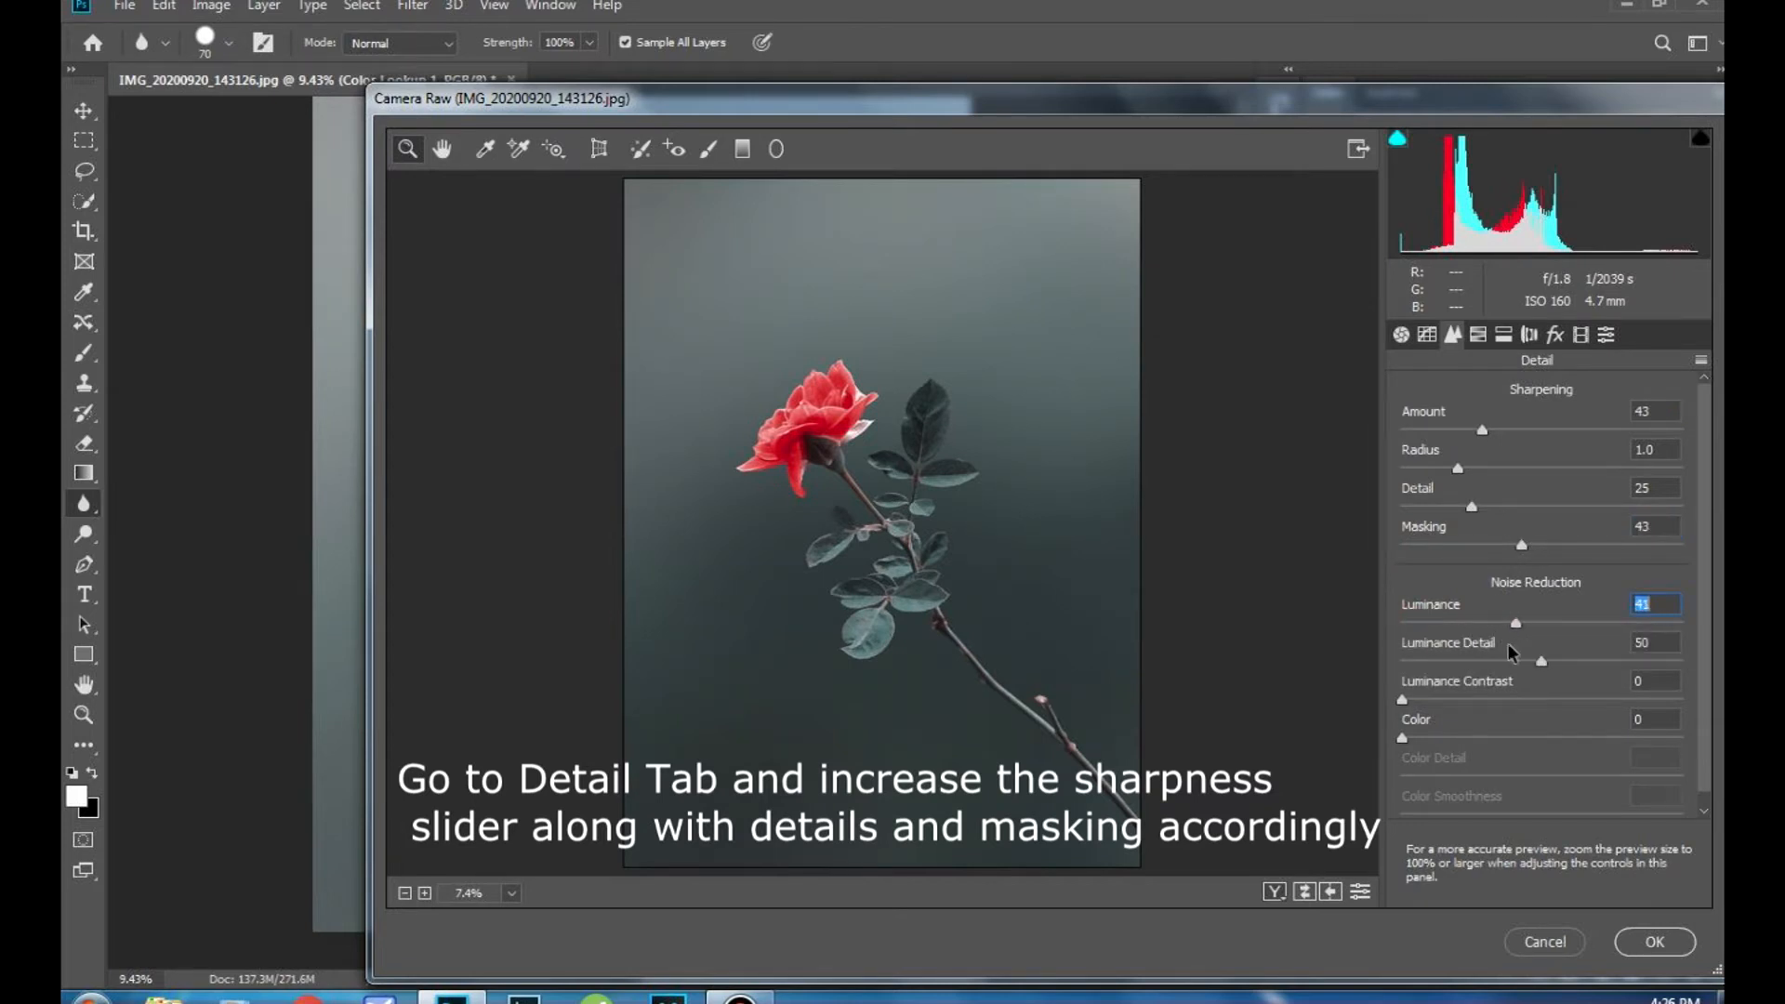
{"action": "left_click_drag", "start_coordinate": [1482, 431], "coordinate": [1548, 446]}
{"action": "left_click", "coordinate": [1527, 507]}
{"action": "left_click", "coordinate": [1627, 547]}
{"action": "left_click_drag", "start_coordinate": [1500, 629], "coordinate": [1549, 631]}
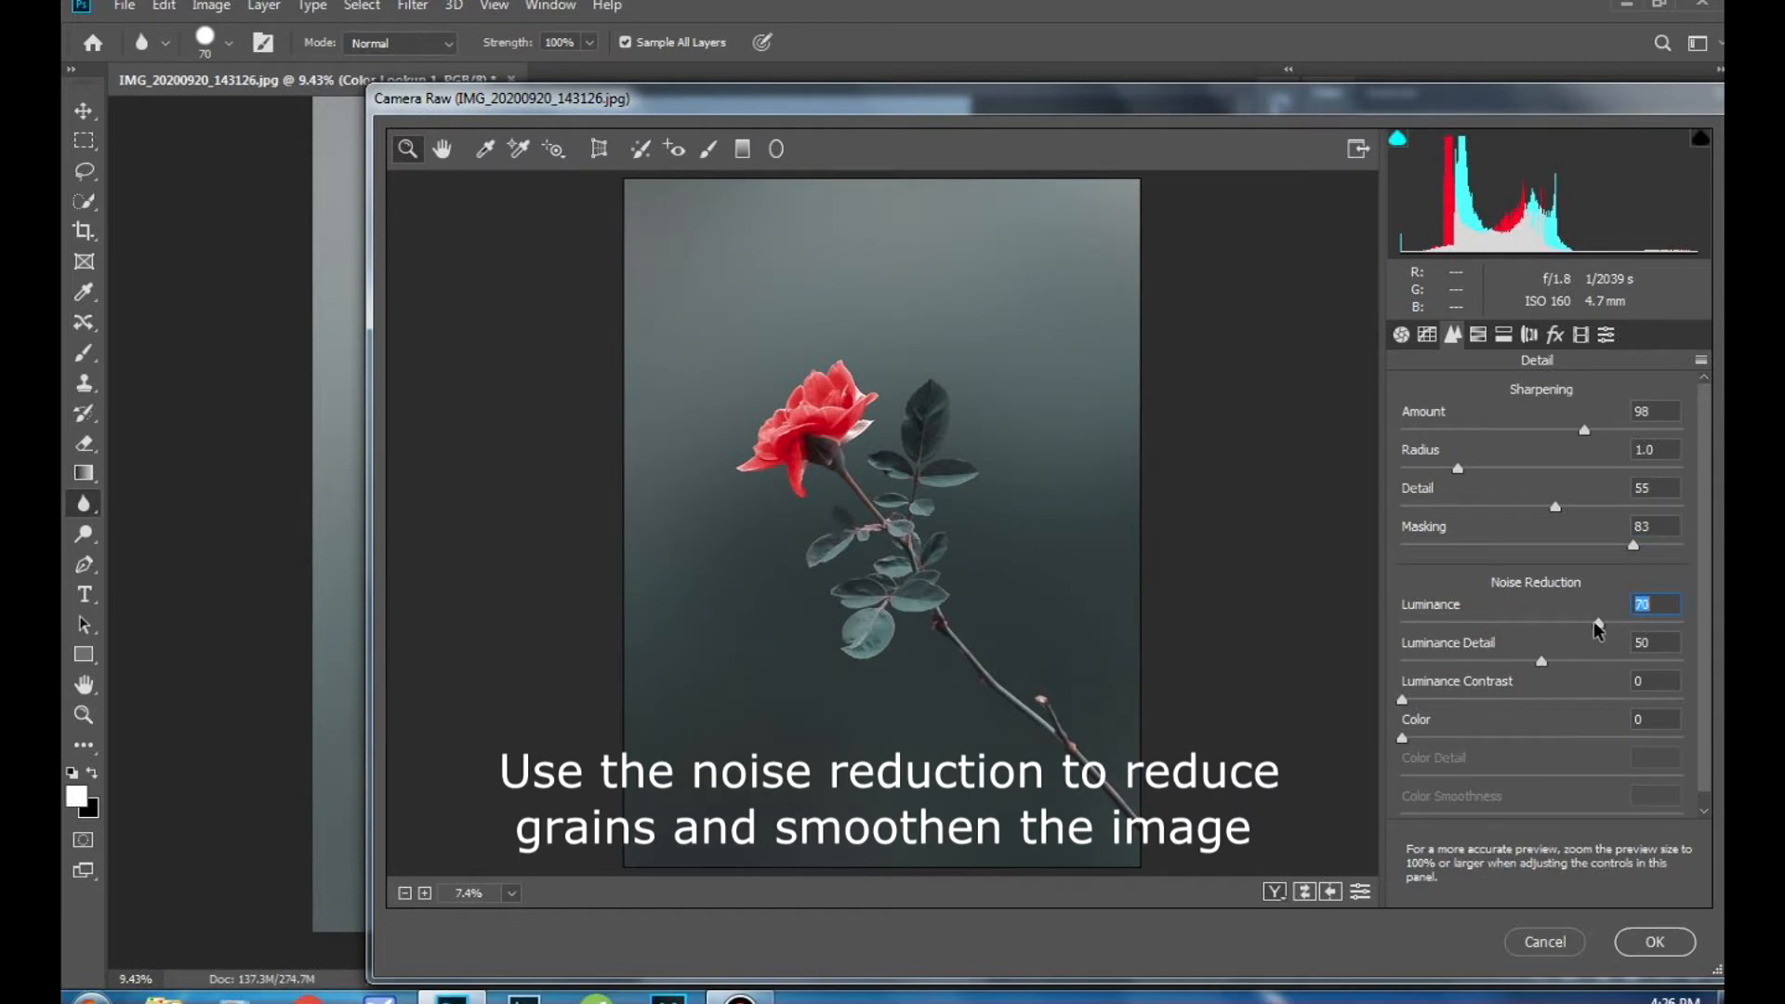
Step: Lower Whites to +4 in the basic adjustments and apply the Camera Raw Filter
{"action": "left_click", "coordinate": [1401, 335]}
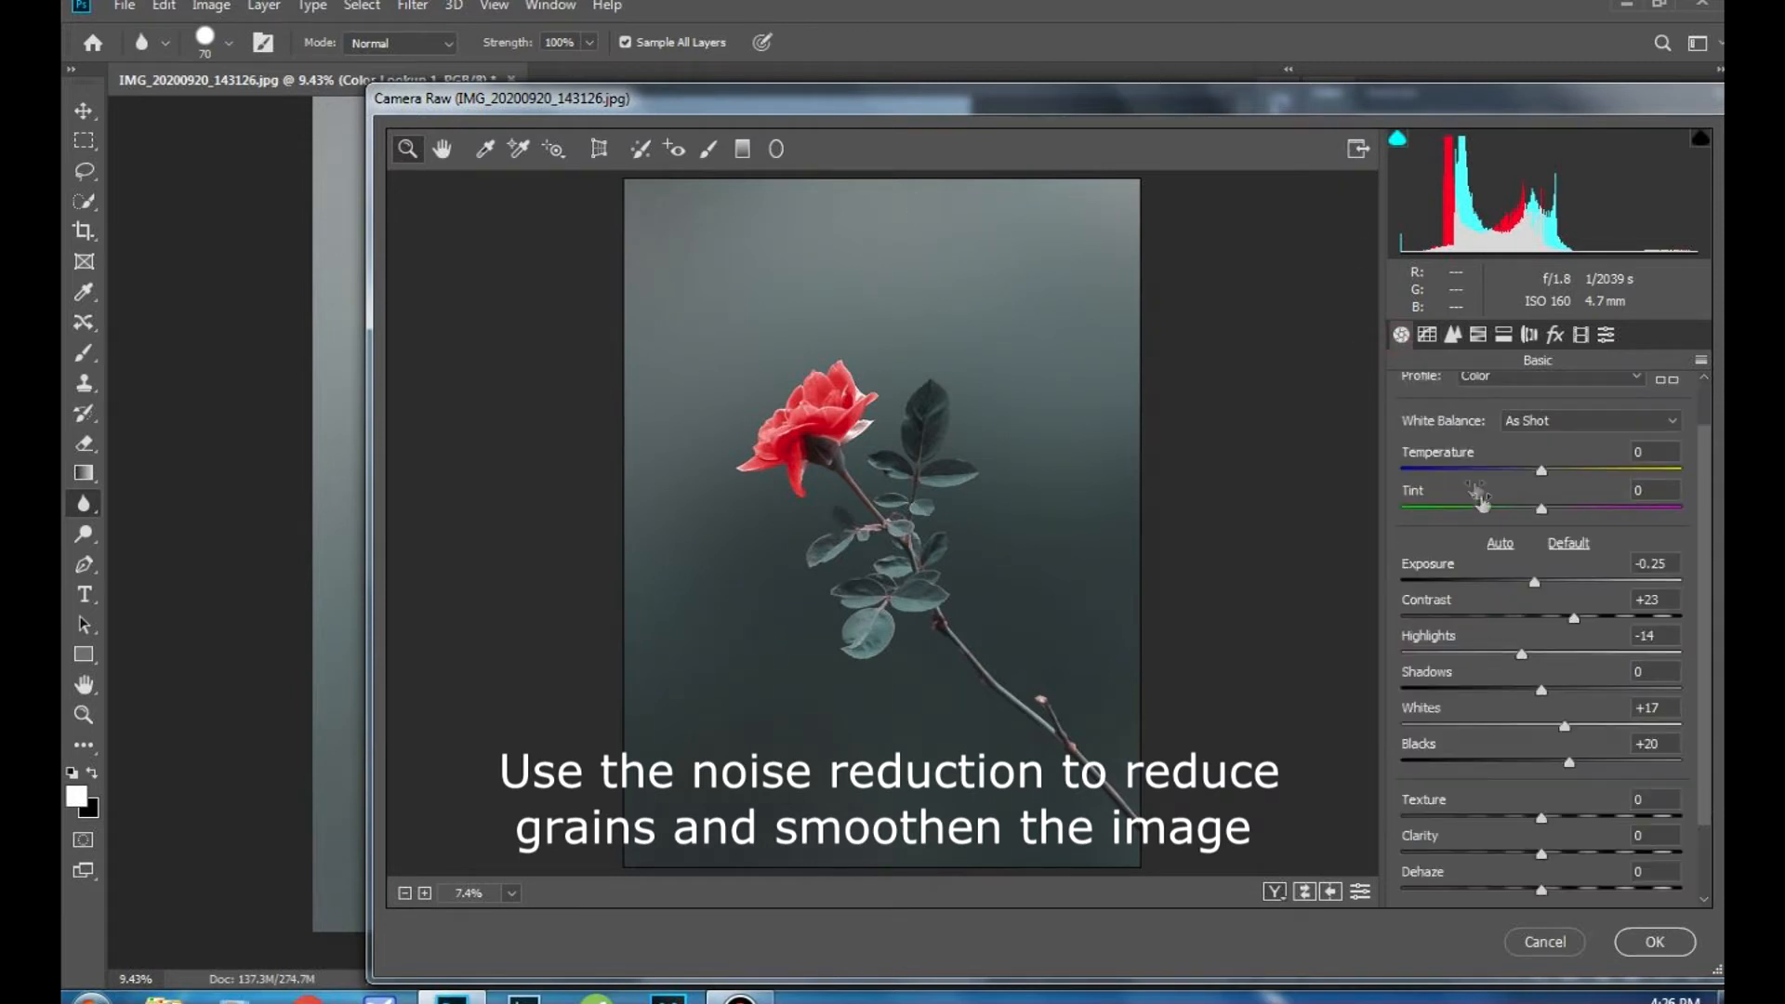
{"action": "left_click_drag", "start_coordinate": [1521, 726], "coordinate": [1547, 726]}
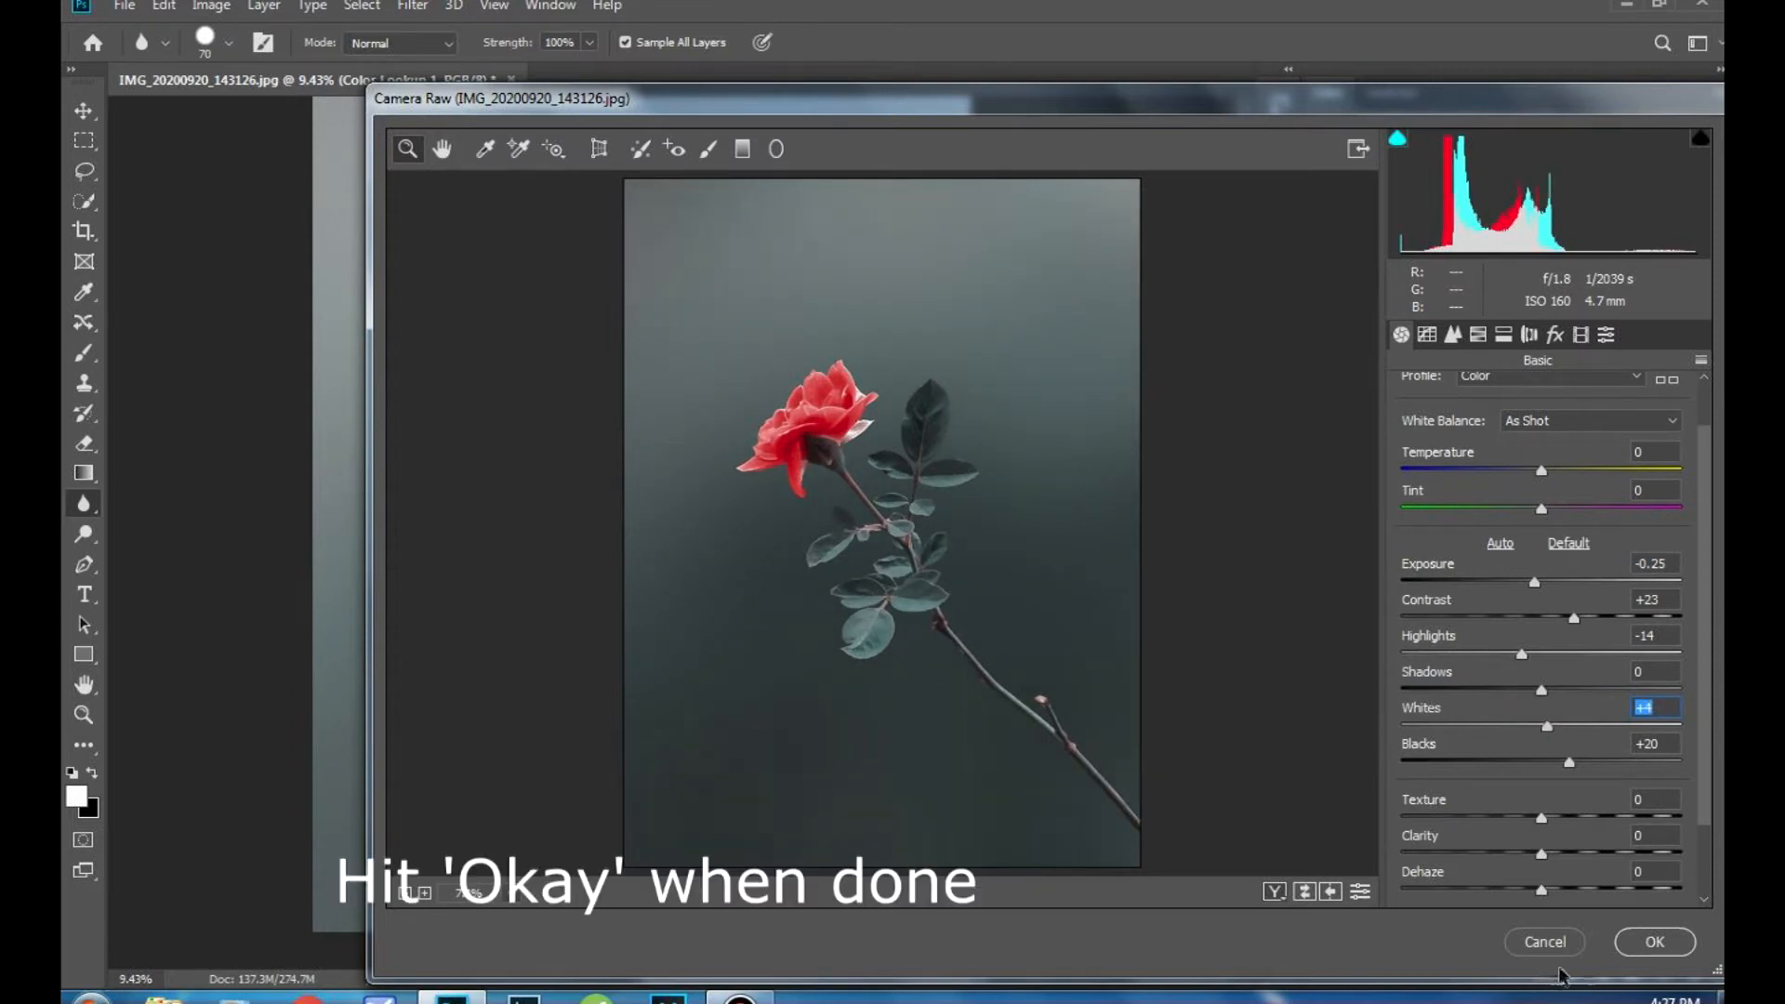
{"action": "left_click", "coordinate": [1653, 942]}
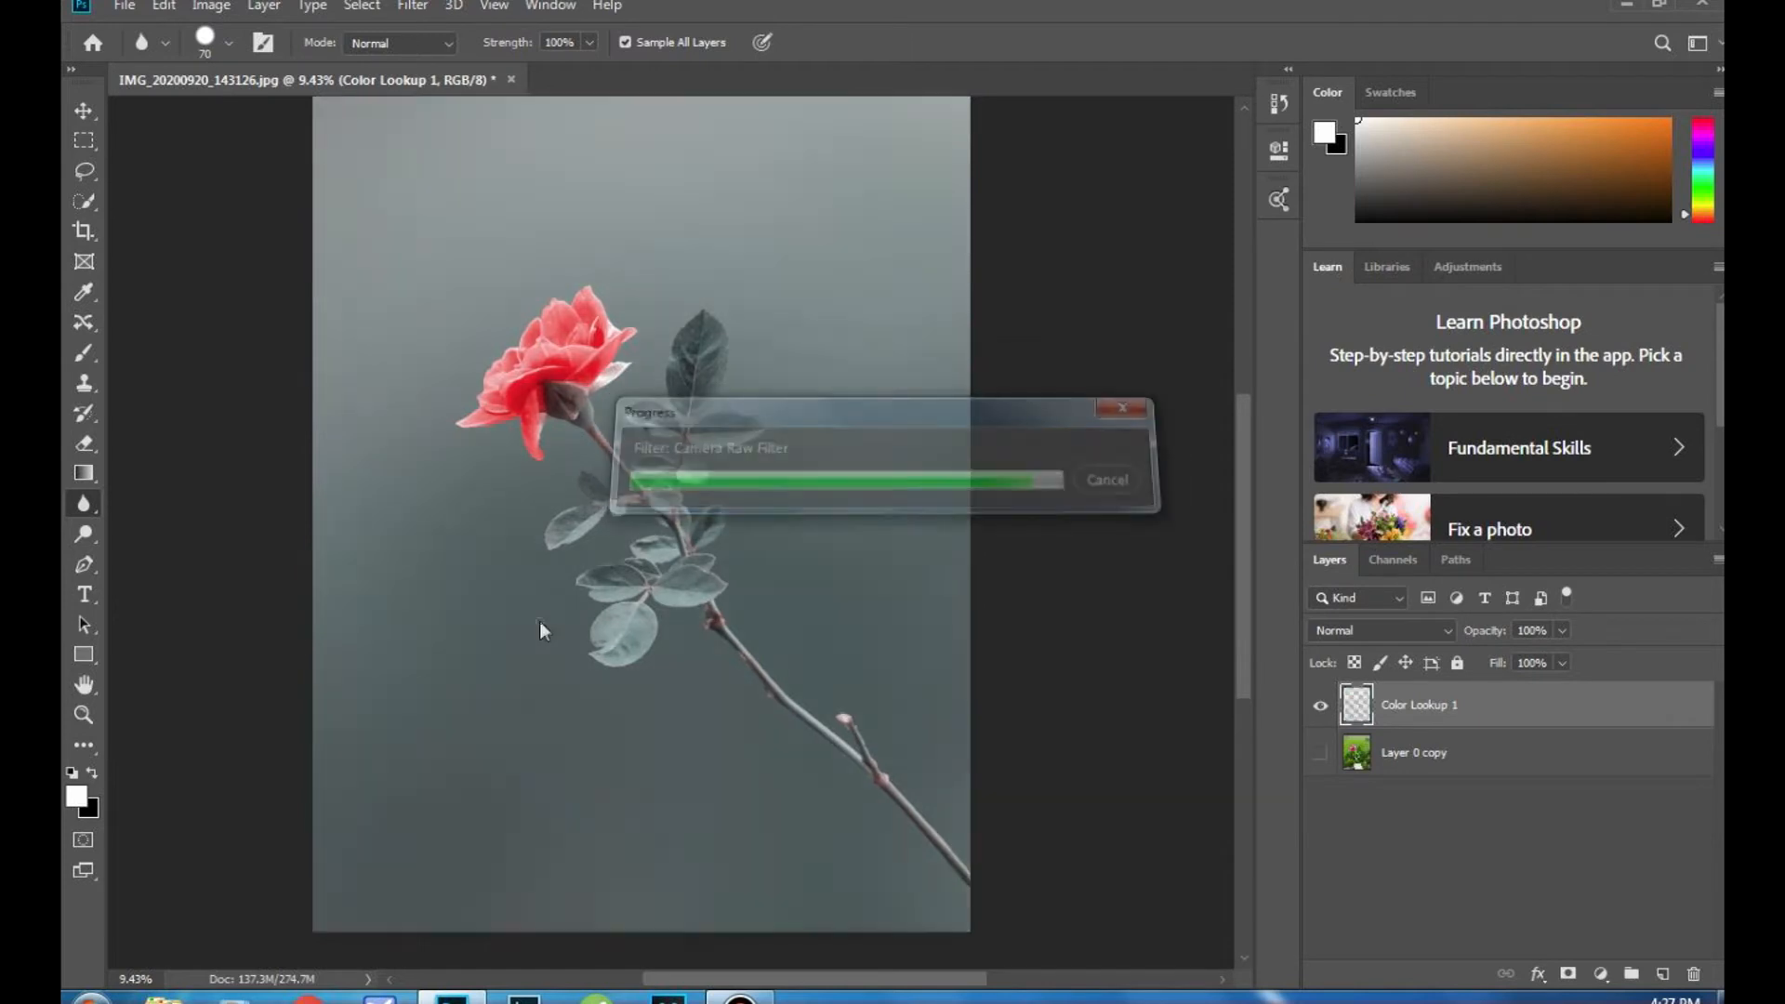
Step: Reopen the Camera Raw Filter on the flower layer and raise Texture to +21
{"action": "scroll", "coordinate": [447, 385], "scroll_direction": "down", "scroll_amount": 5}
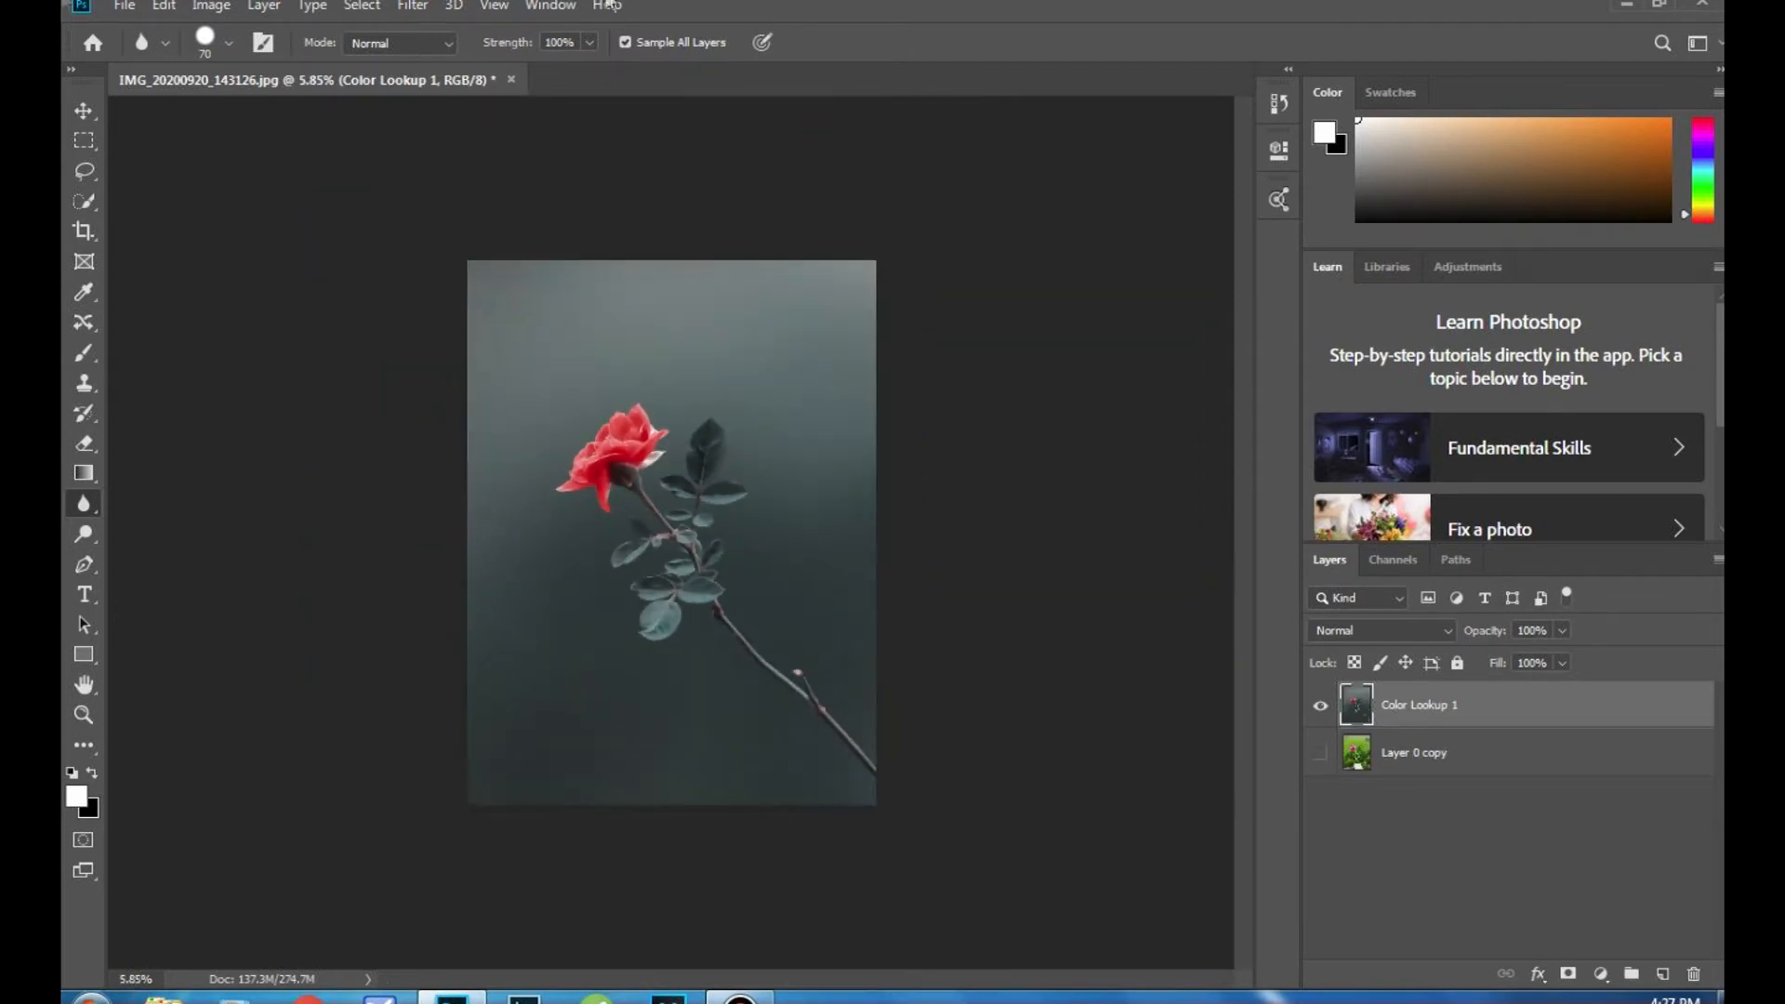
{"action": "left_click", "coordinate": [414, 6]}
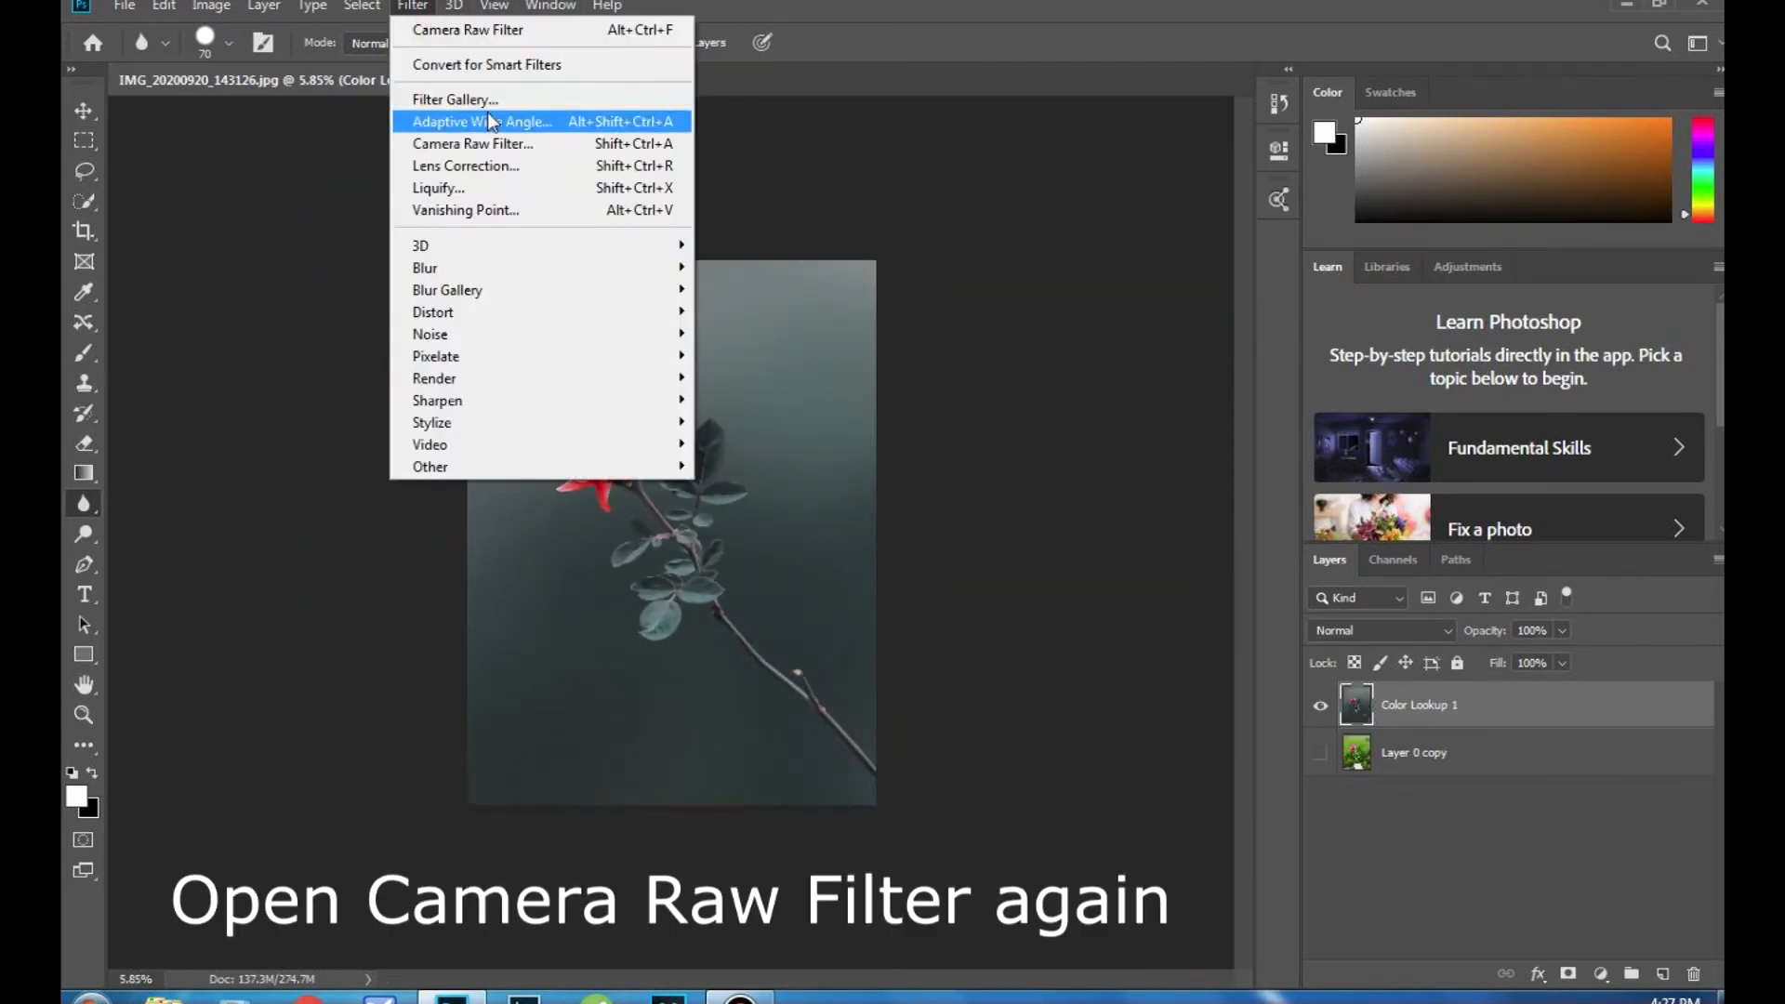
{"action": "left_click", "coordinate": [536, 139]}
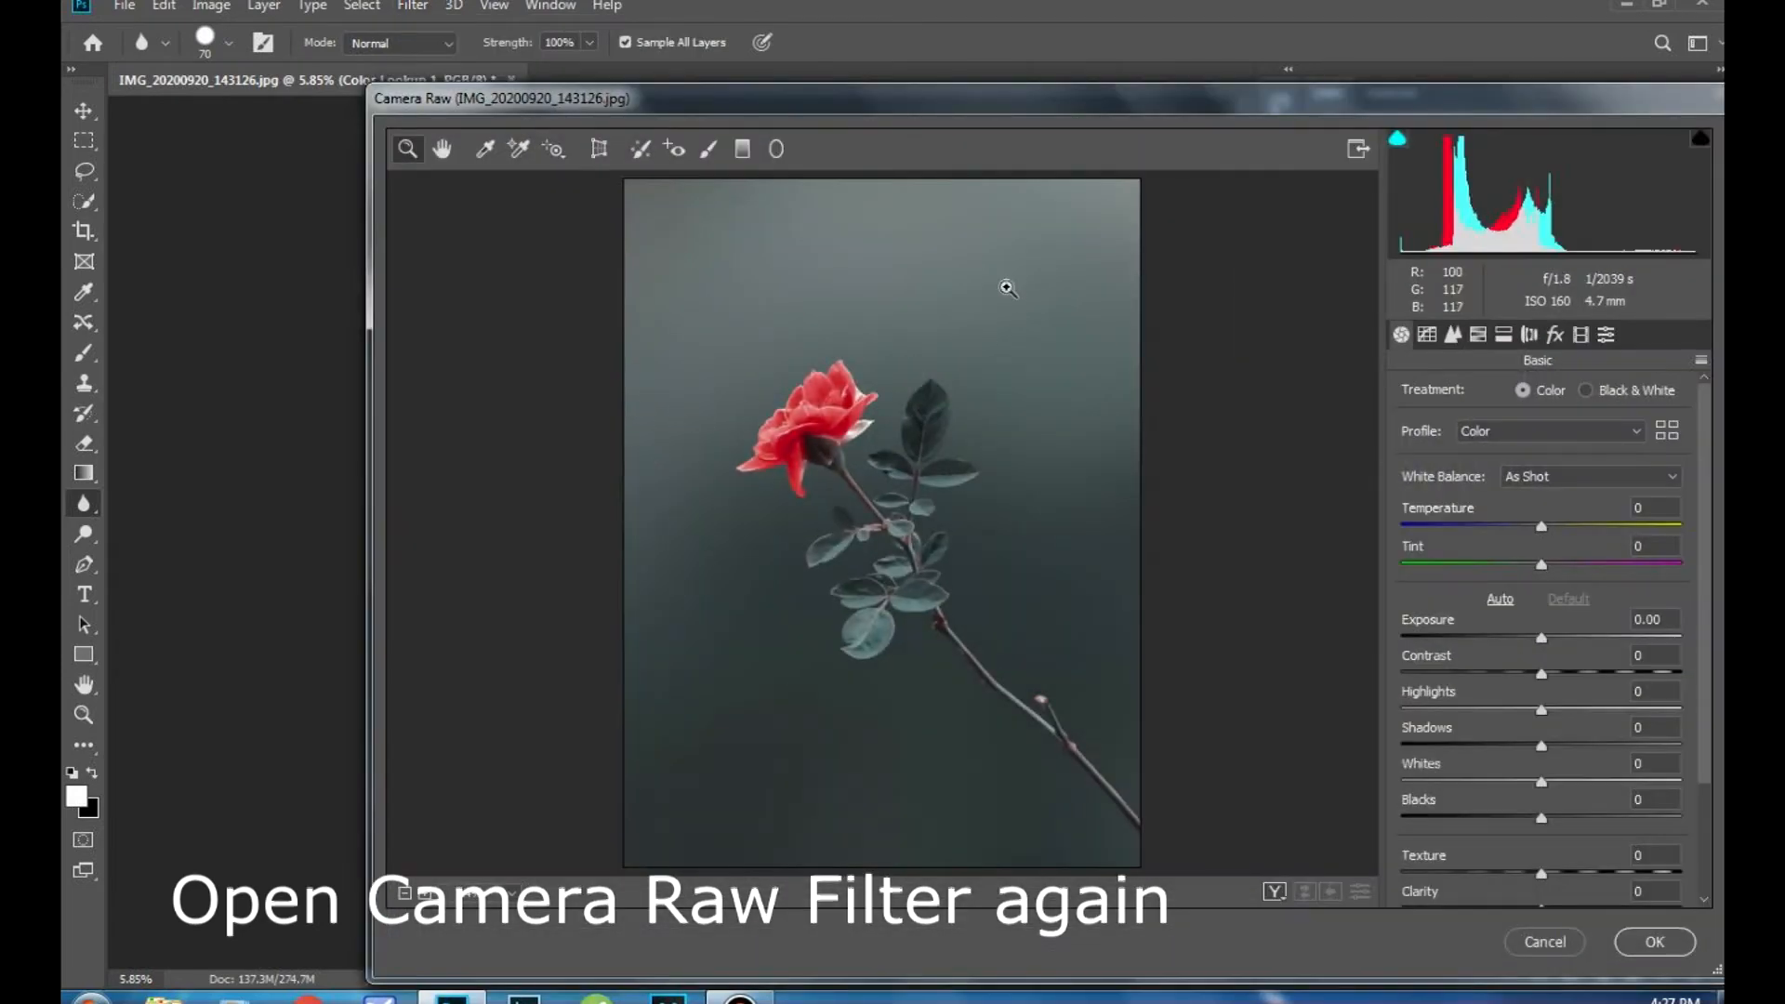
{"action": "scroll", "coordinate": [1547, 809], "scroll_direction": "down", "scroll_amount": 2}
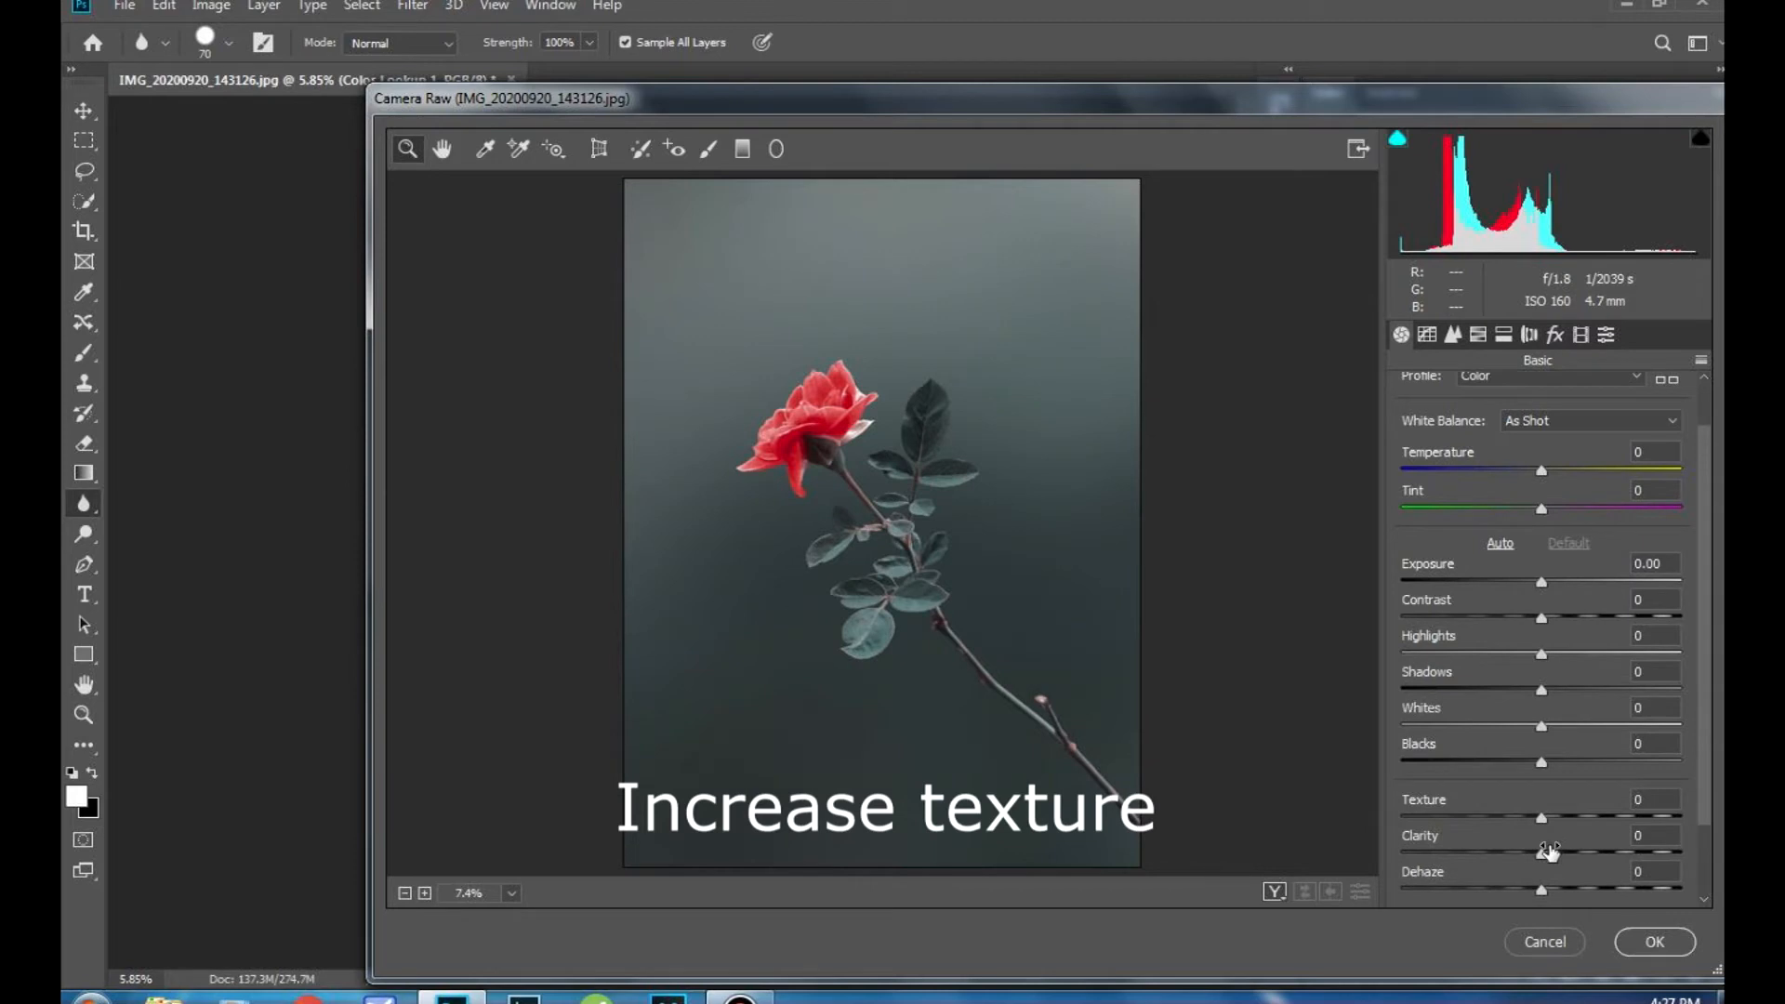
{"action": "left_click_drag", "start_coordinate": [1545, 819], "coordinate": [1580, 817]}
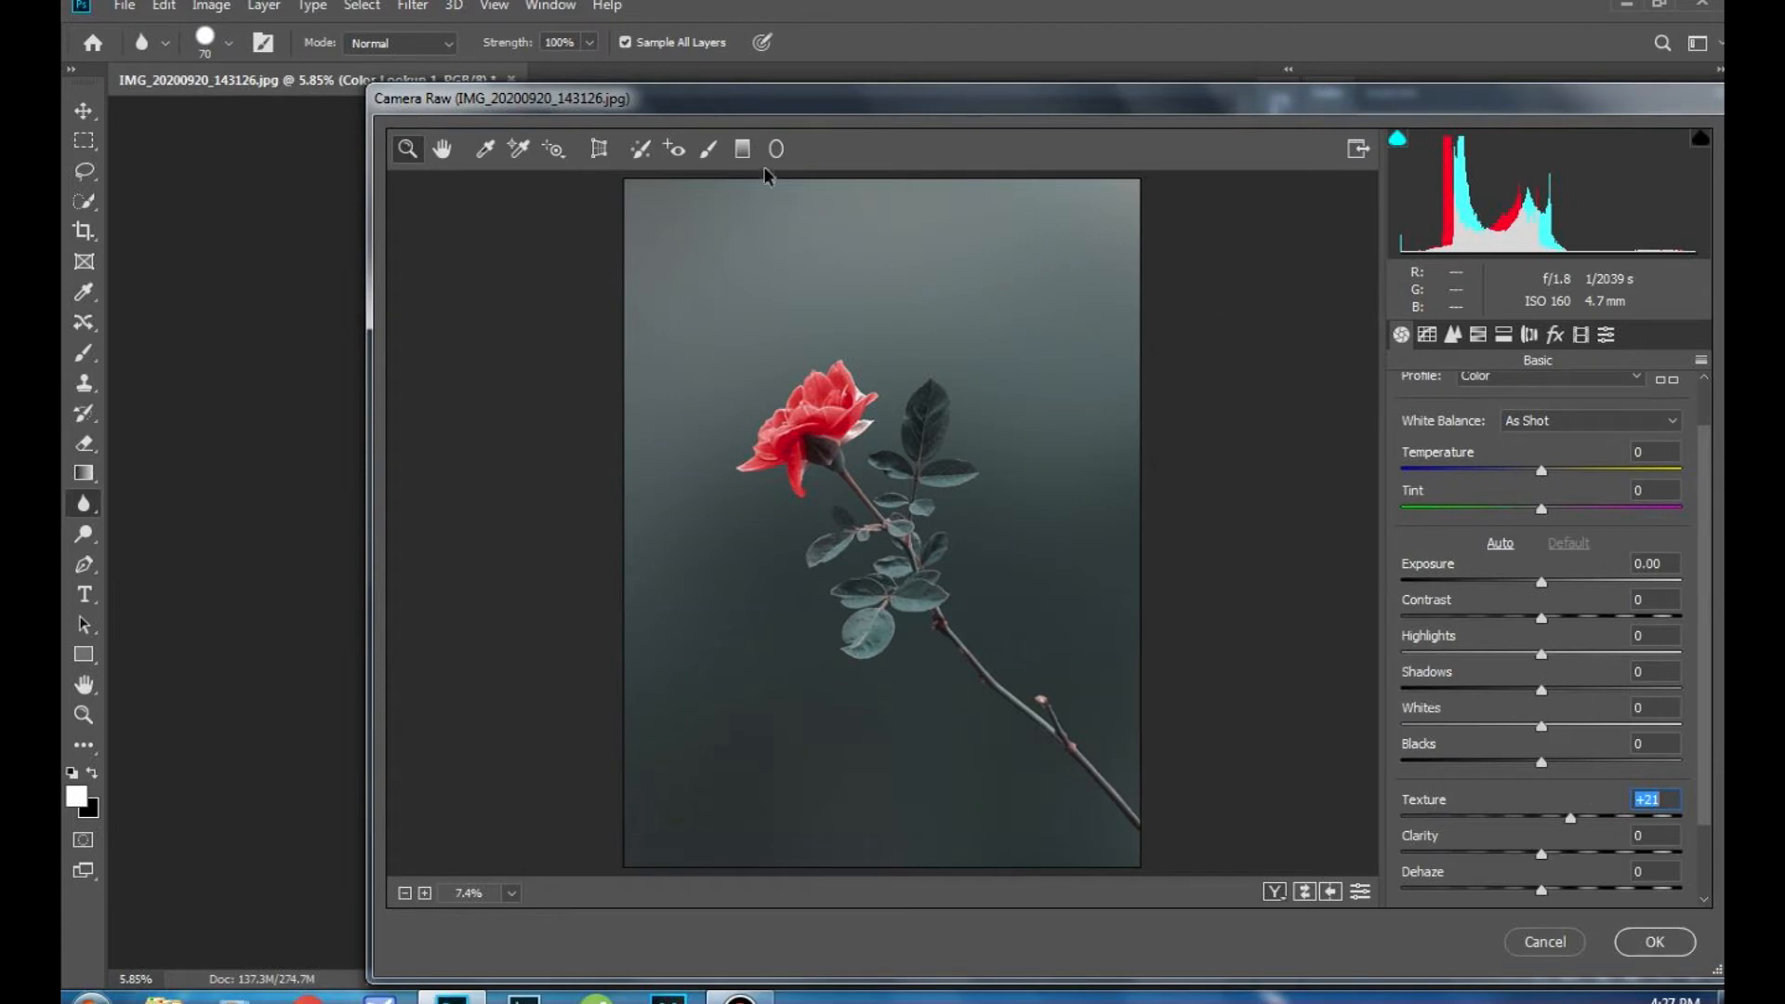
Step: Add a graduated filter from the photo's upper-right corner to the leaves, with Exposure -2.45 and Texture and Clarity at -100
{"action": "left_click", "coordinate": [742, 149]}
{"action": "left_click_drag", "start_coordinate": [1542, 511], "coordinate": [1484, 528]}
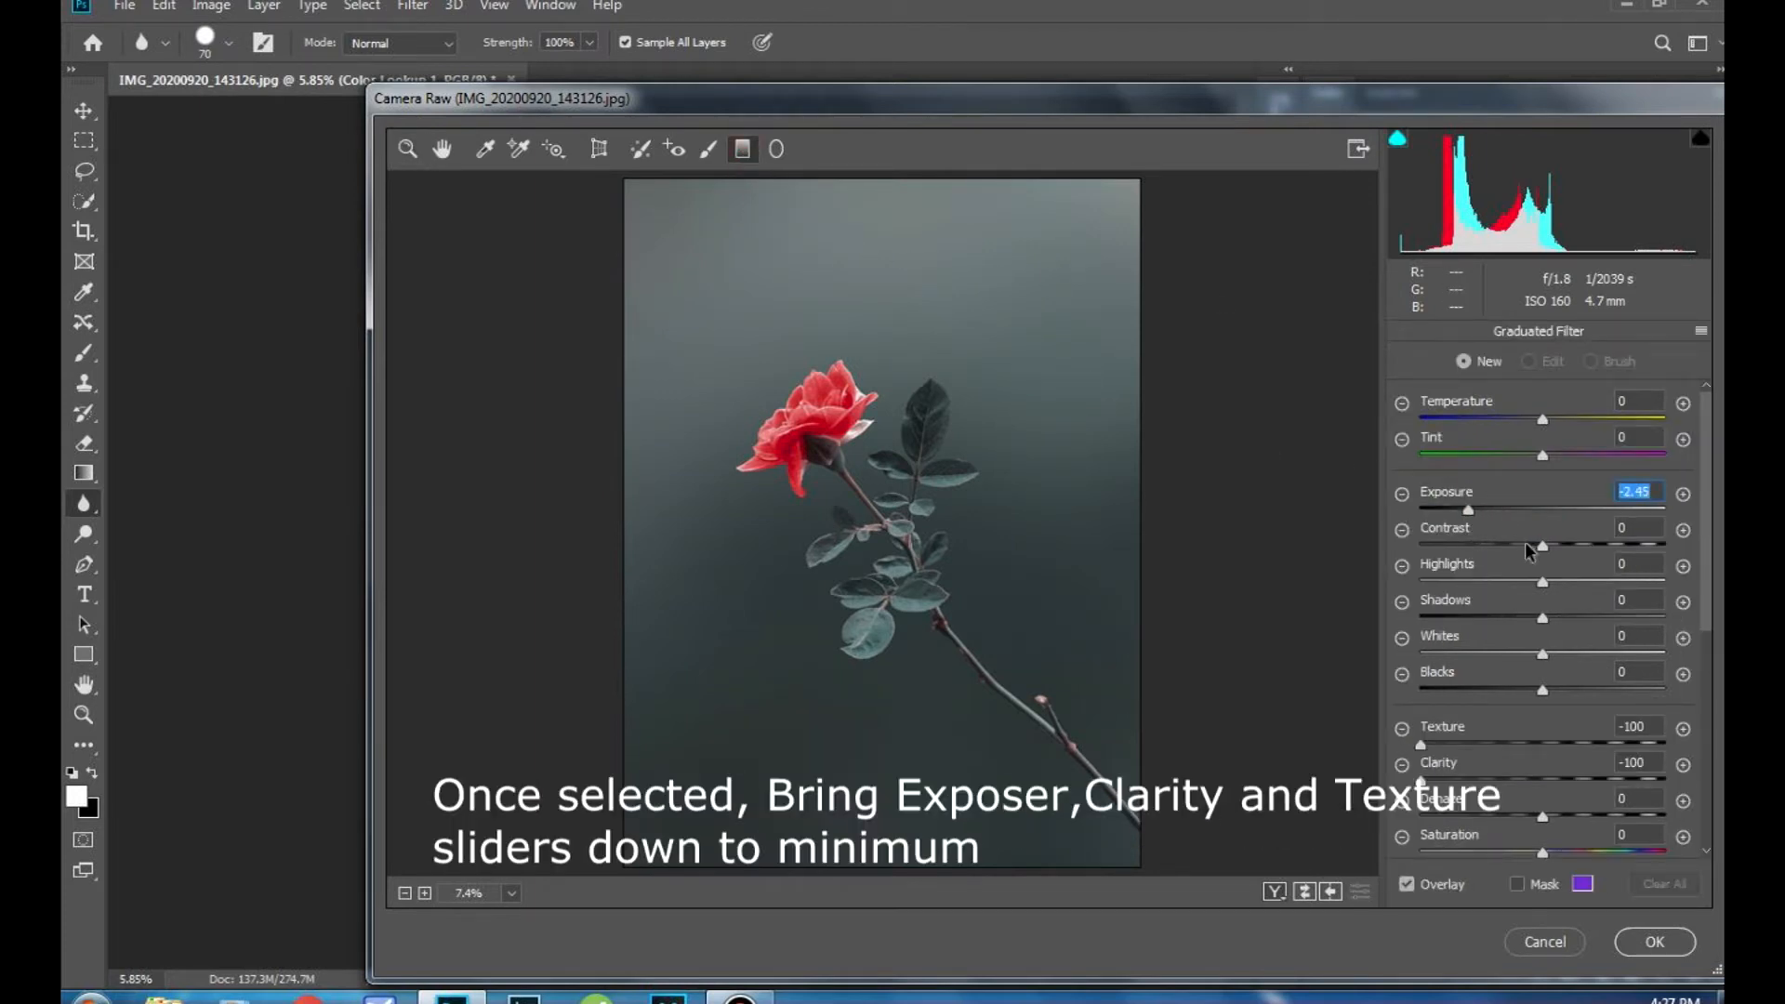
{"action": "left_click", "coordinate": [1468, 760]}
{"action": "left_click_drag", "start_coordinate": [1118, 336], "coordinate": [934, 499]}
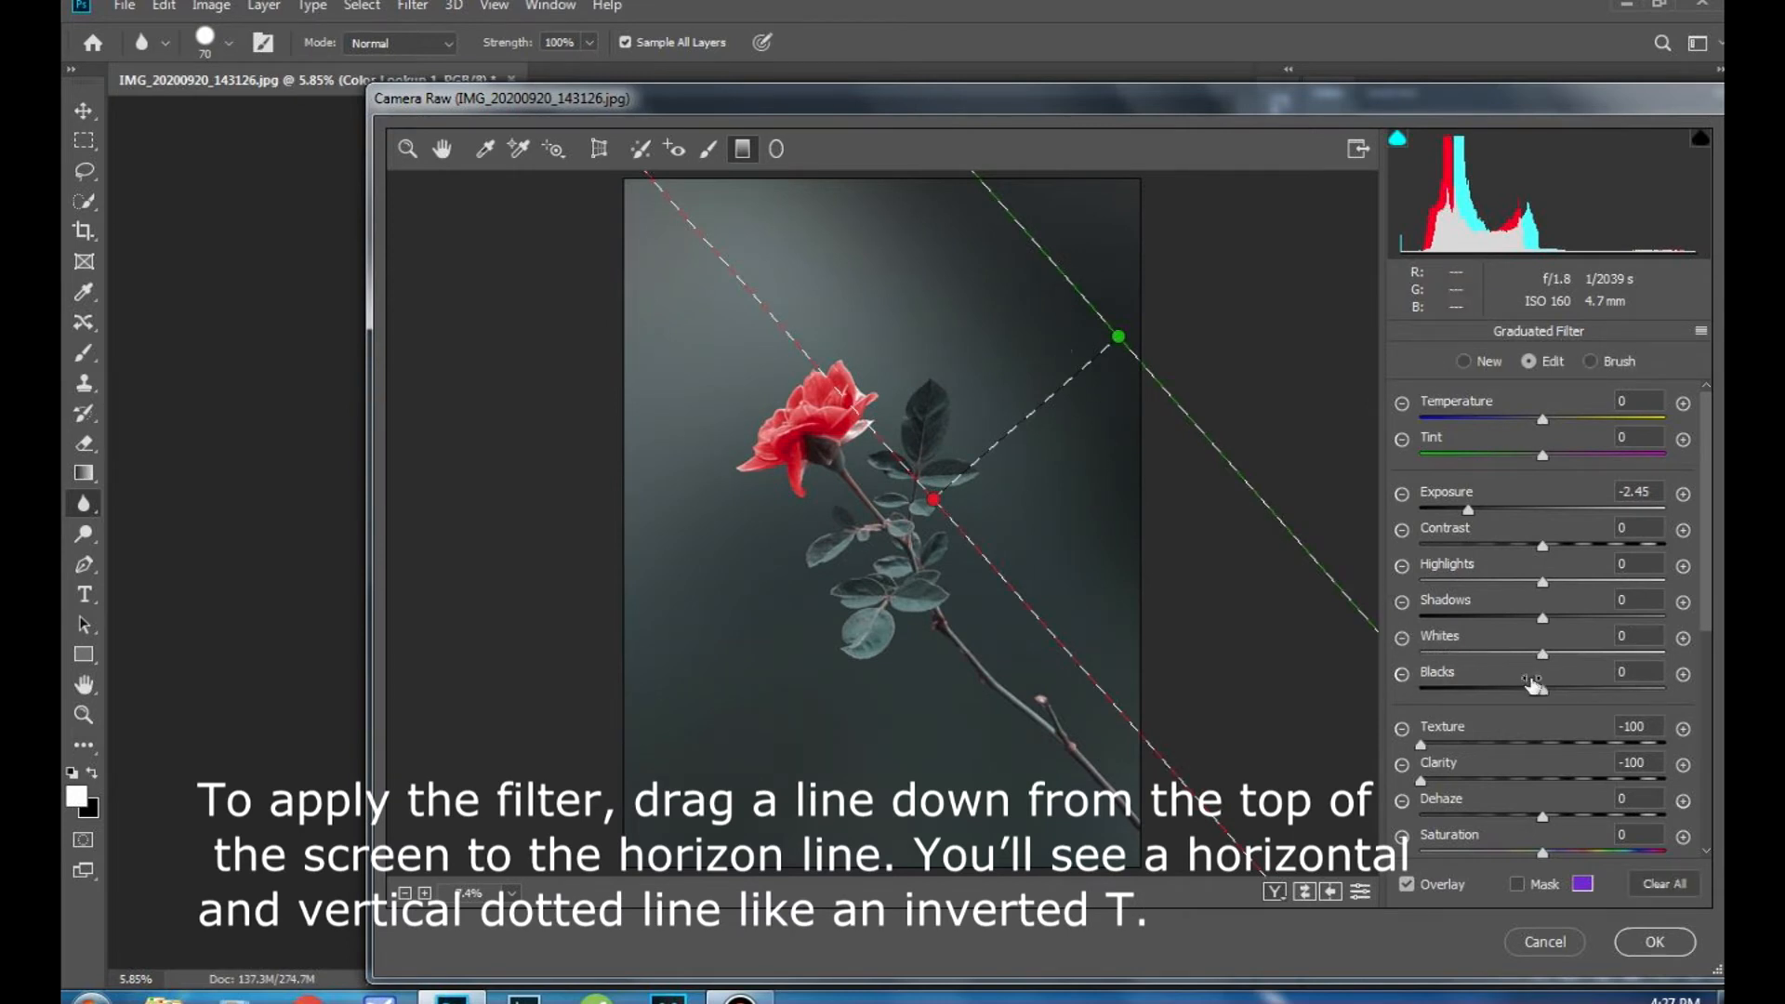
Step: Lower the graduated filter's Exposure to -3.15 and adjust its position, angle and extent across the upper-right background
{"action": "left_click_drag", "start_coordinate": [1468, 509], "coordinate": [1448, 512]}
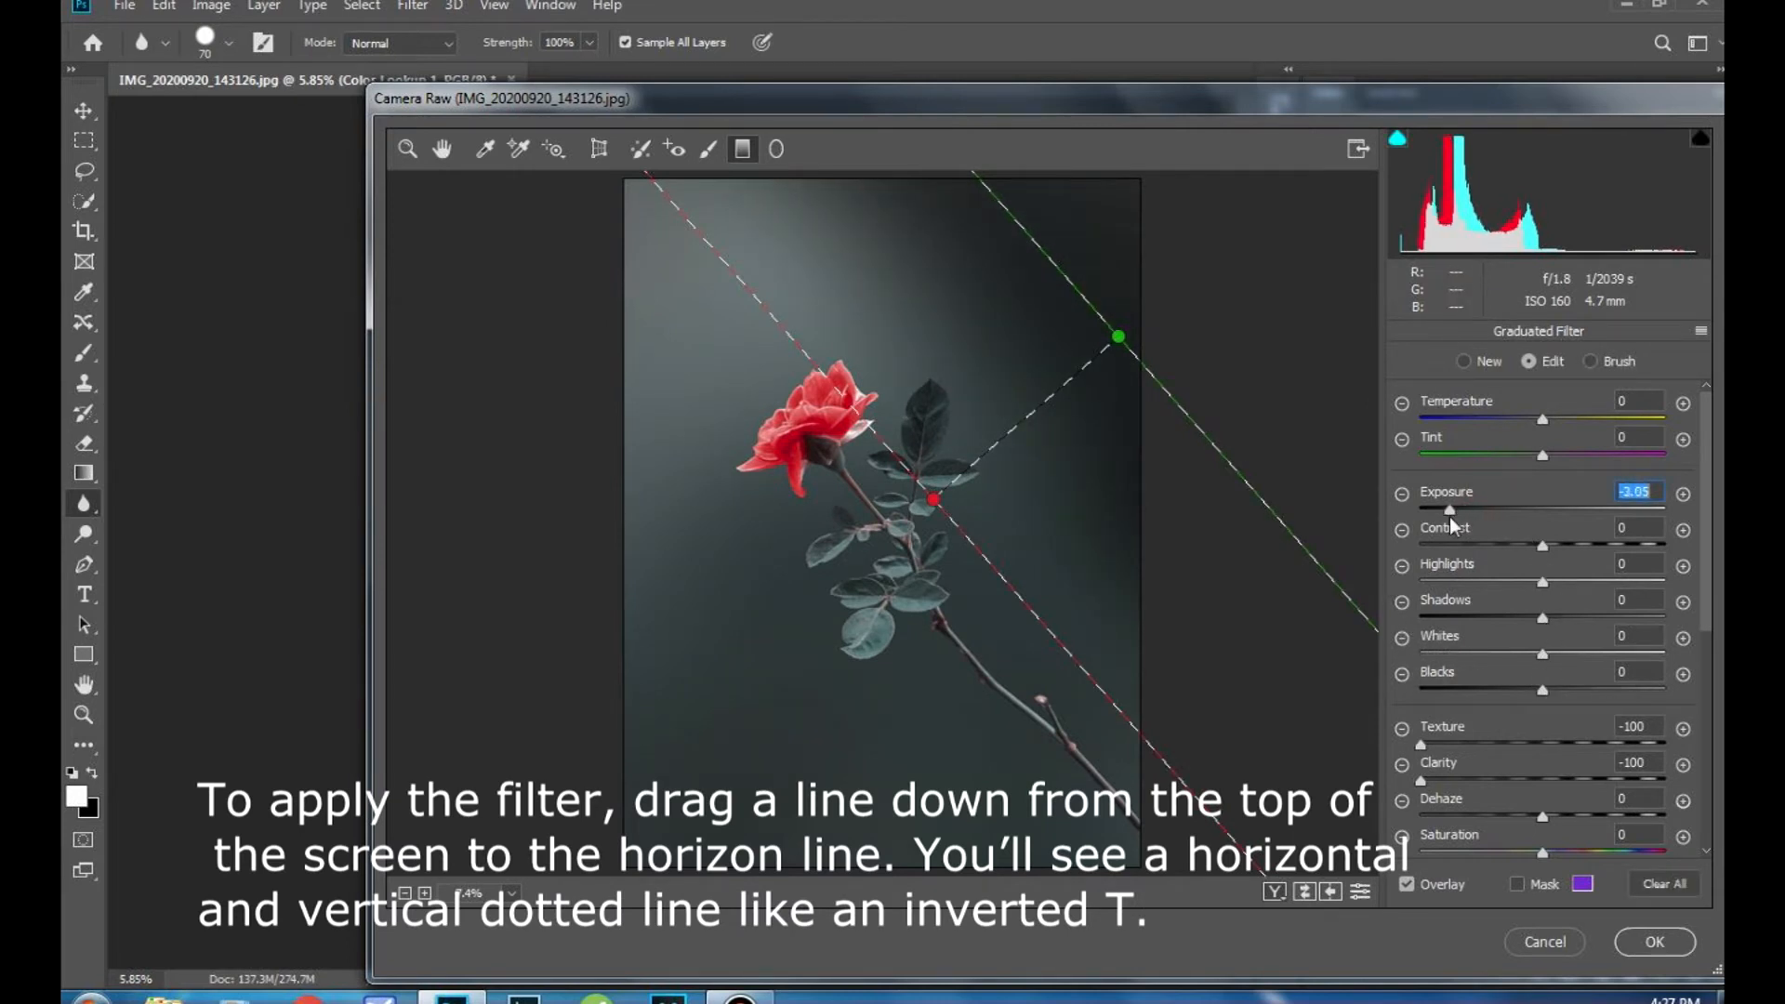
{"action": "left_click_drag", "start_coordinate": [1018, 423], "coordinate": [1048, 402]}
{"action": "left_click_drag", "start_coordinate": [1072, 227], "coordinate": [1060, 232]}
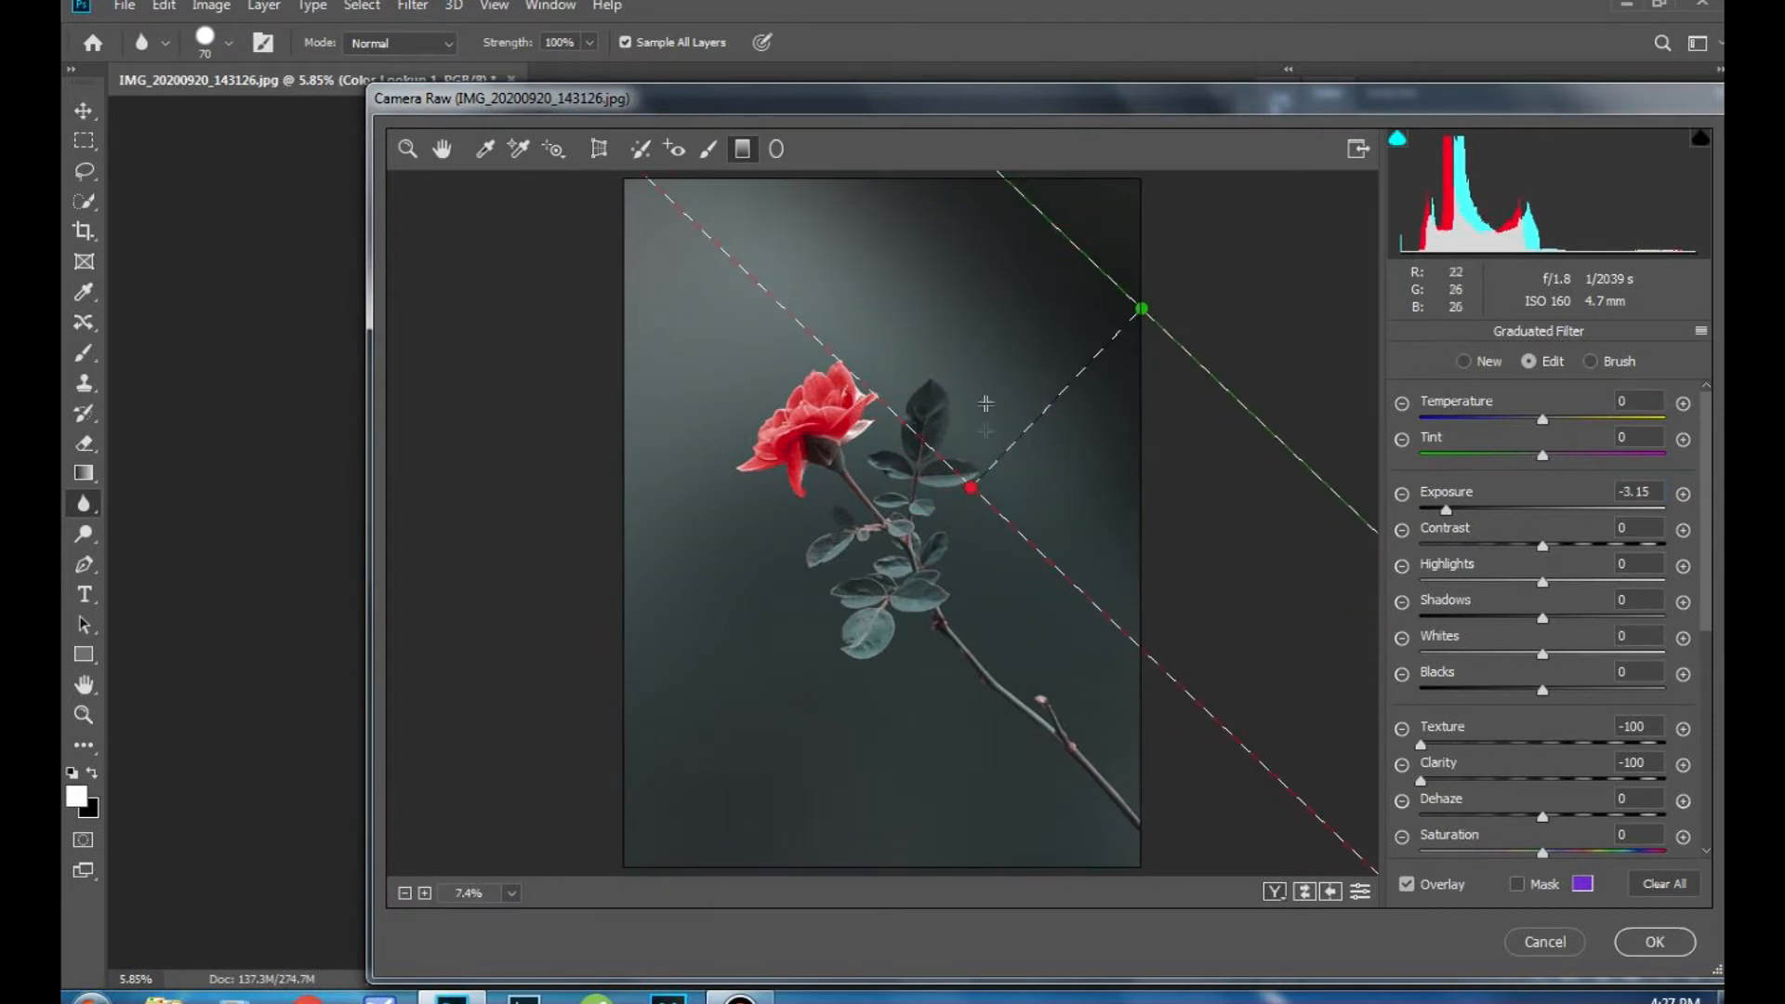
{"action": "left_click_drag", "start_coordinate": [971, 477], "coordinate": [946, 499]}
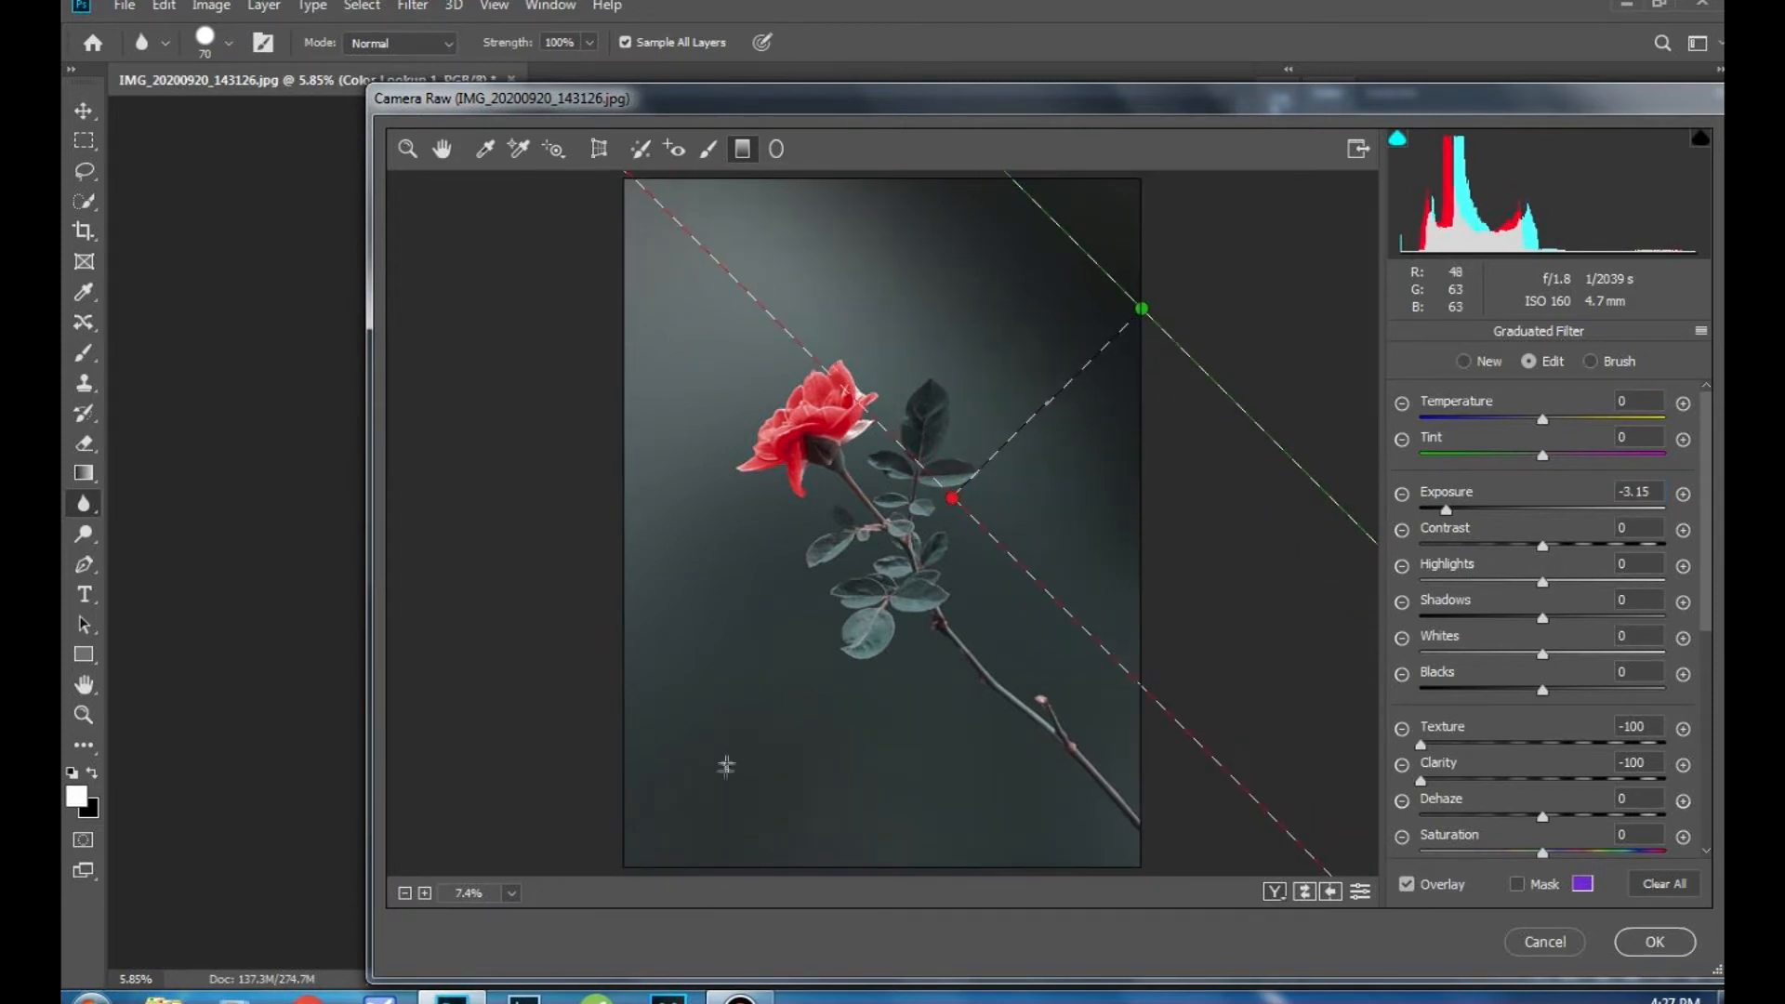
Step: Add a matching graduated filter from the photo's lower-left corner to the stem and shift it slightly outward
{"action": "left_click_drag", "start_coordinate": [706, 791], "coordinate": [927, 584]}
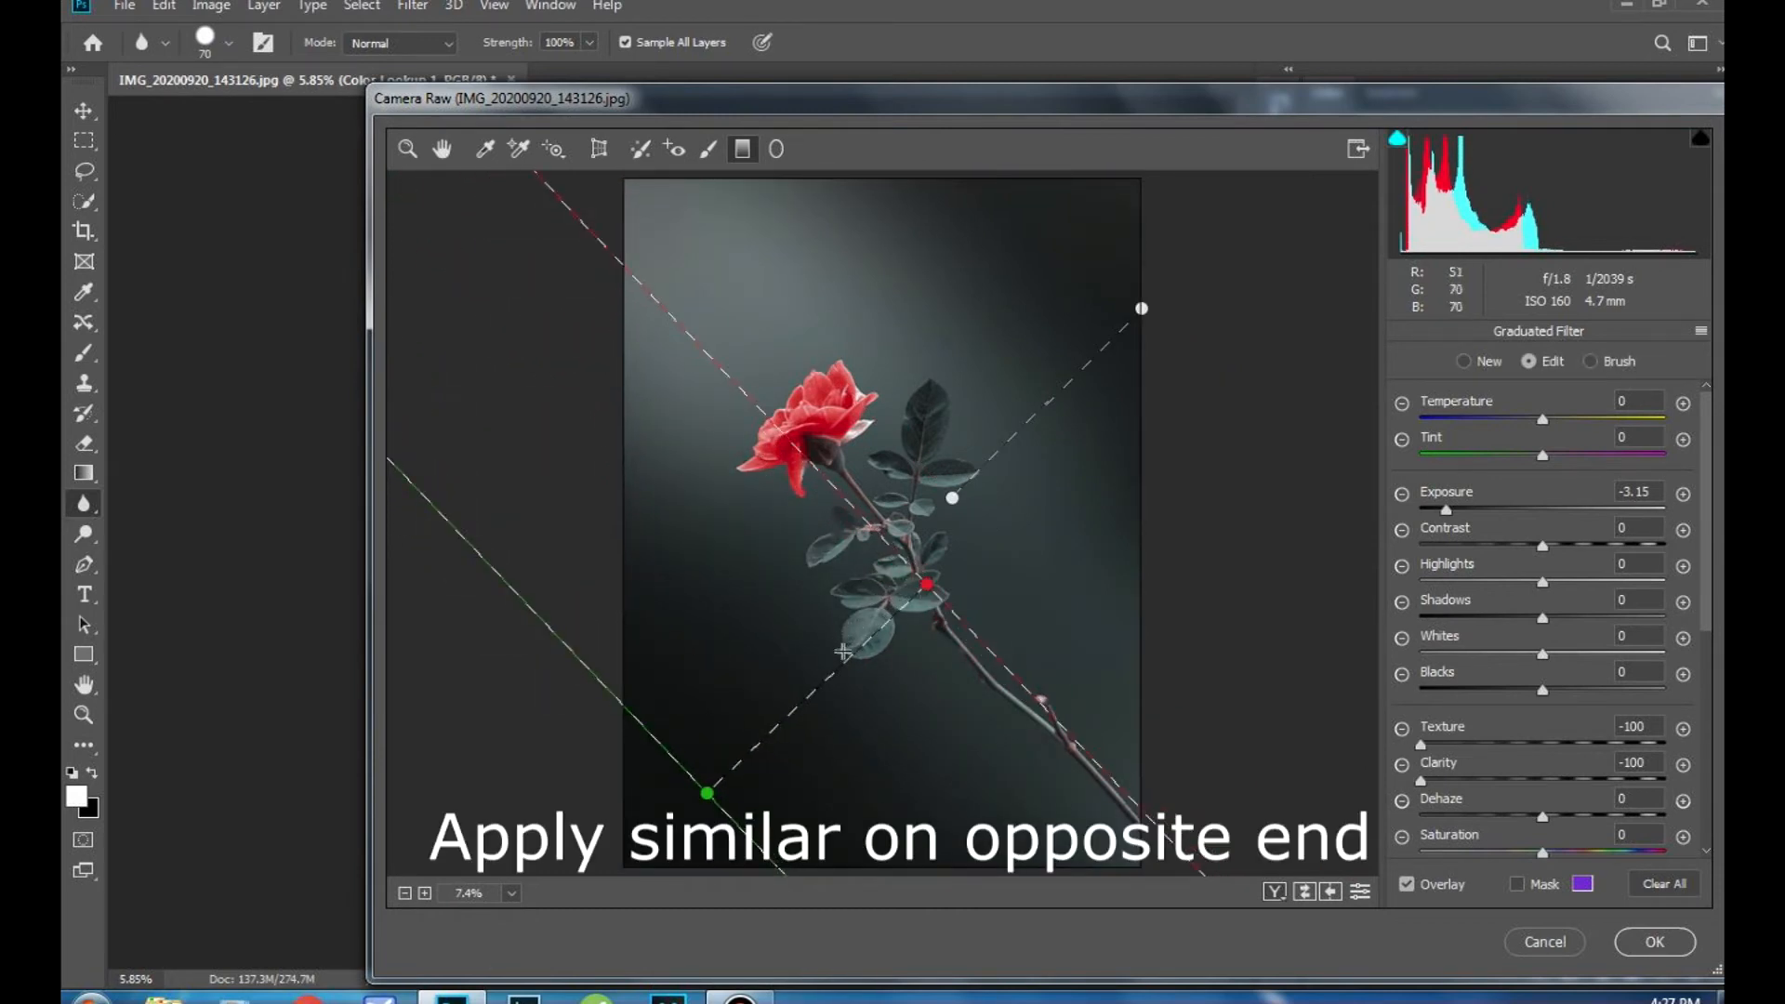
{"action": "left_click_drag", "start_coordinate": [845, 659], "coordinate": [807, 654]}
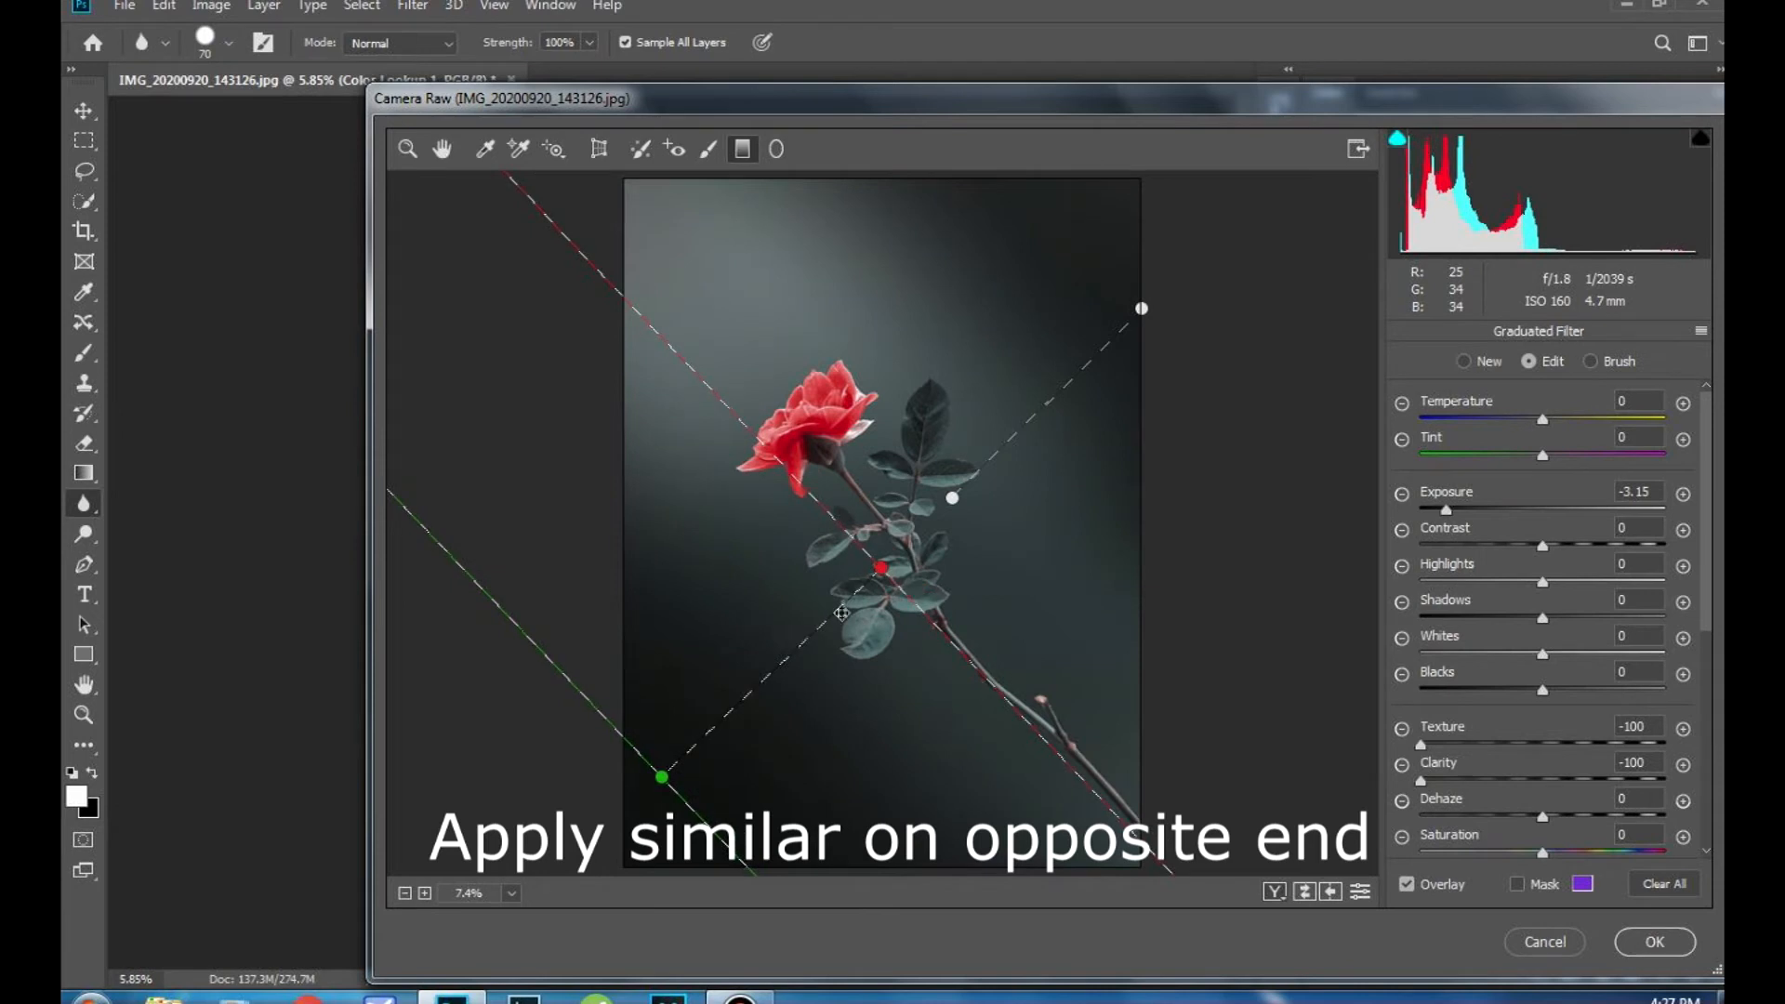
{"action": "left_click_drag", "start_coordinate": [1074, 383], "coordinate": [1070, 382]}
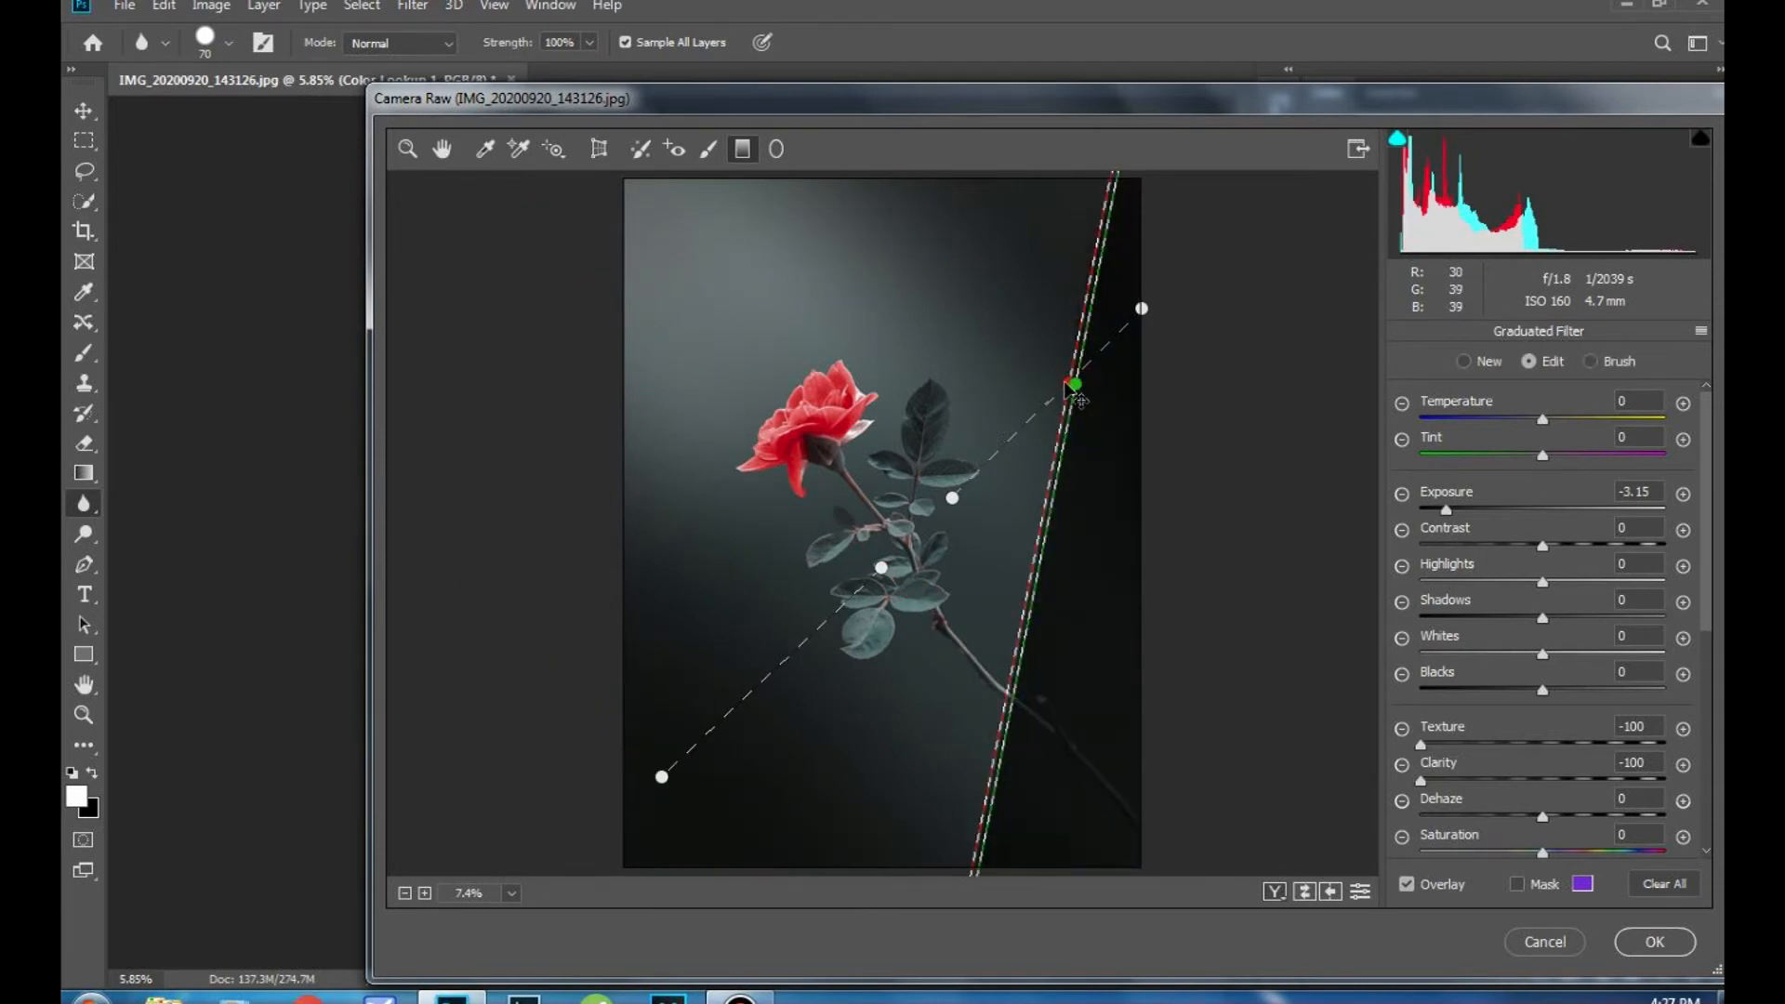
{"action": "key", "text": "Delete"}
Step: Adjust the upper-right graduated filter's angle, set its Contrast to +39, and apply the Camera Raw Filter
{"action": "left_click", "coordinate": [1066, 384]}
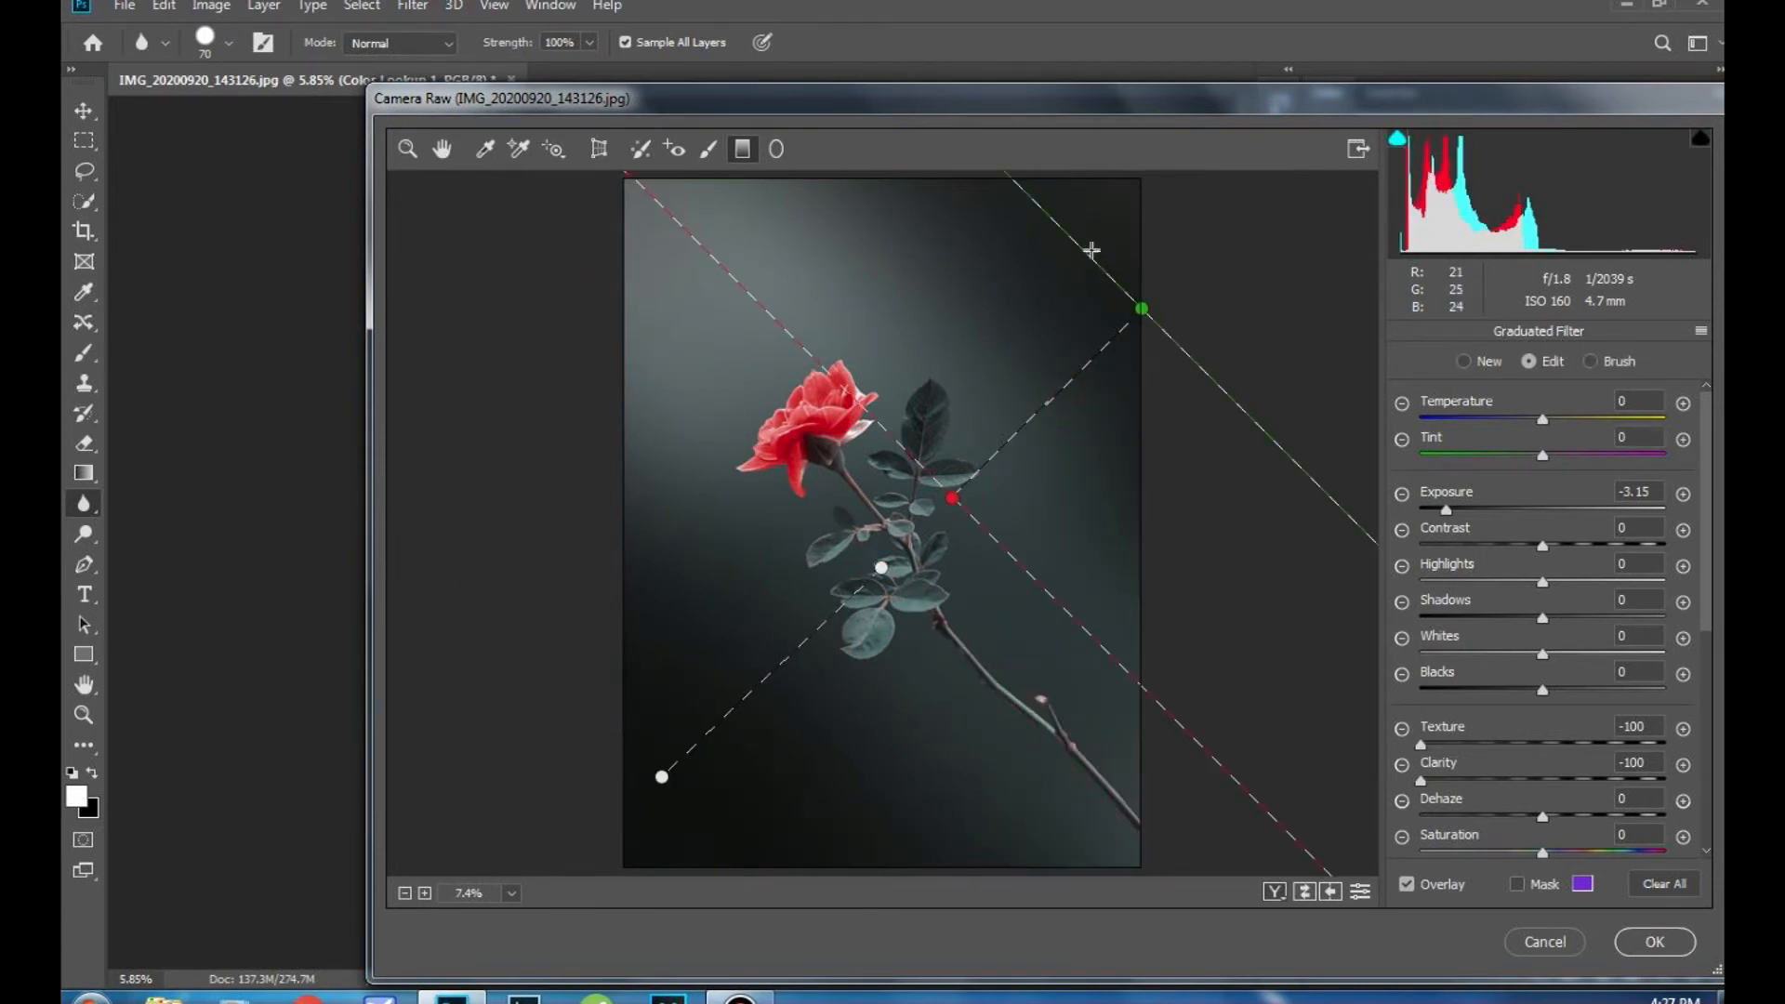
{"action": "left_click_drag", "start_coordinate": [1089, 252], "coordinate": [1100, 252]}
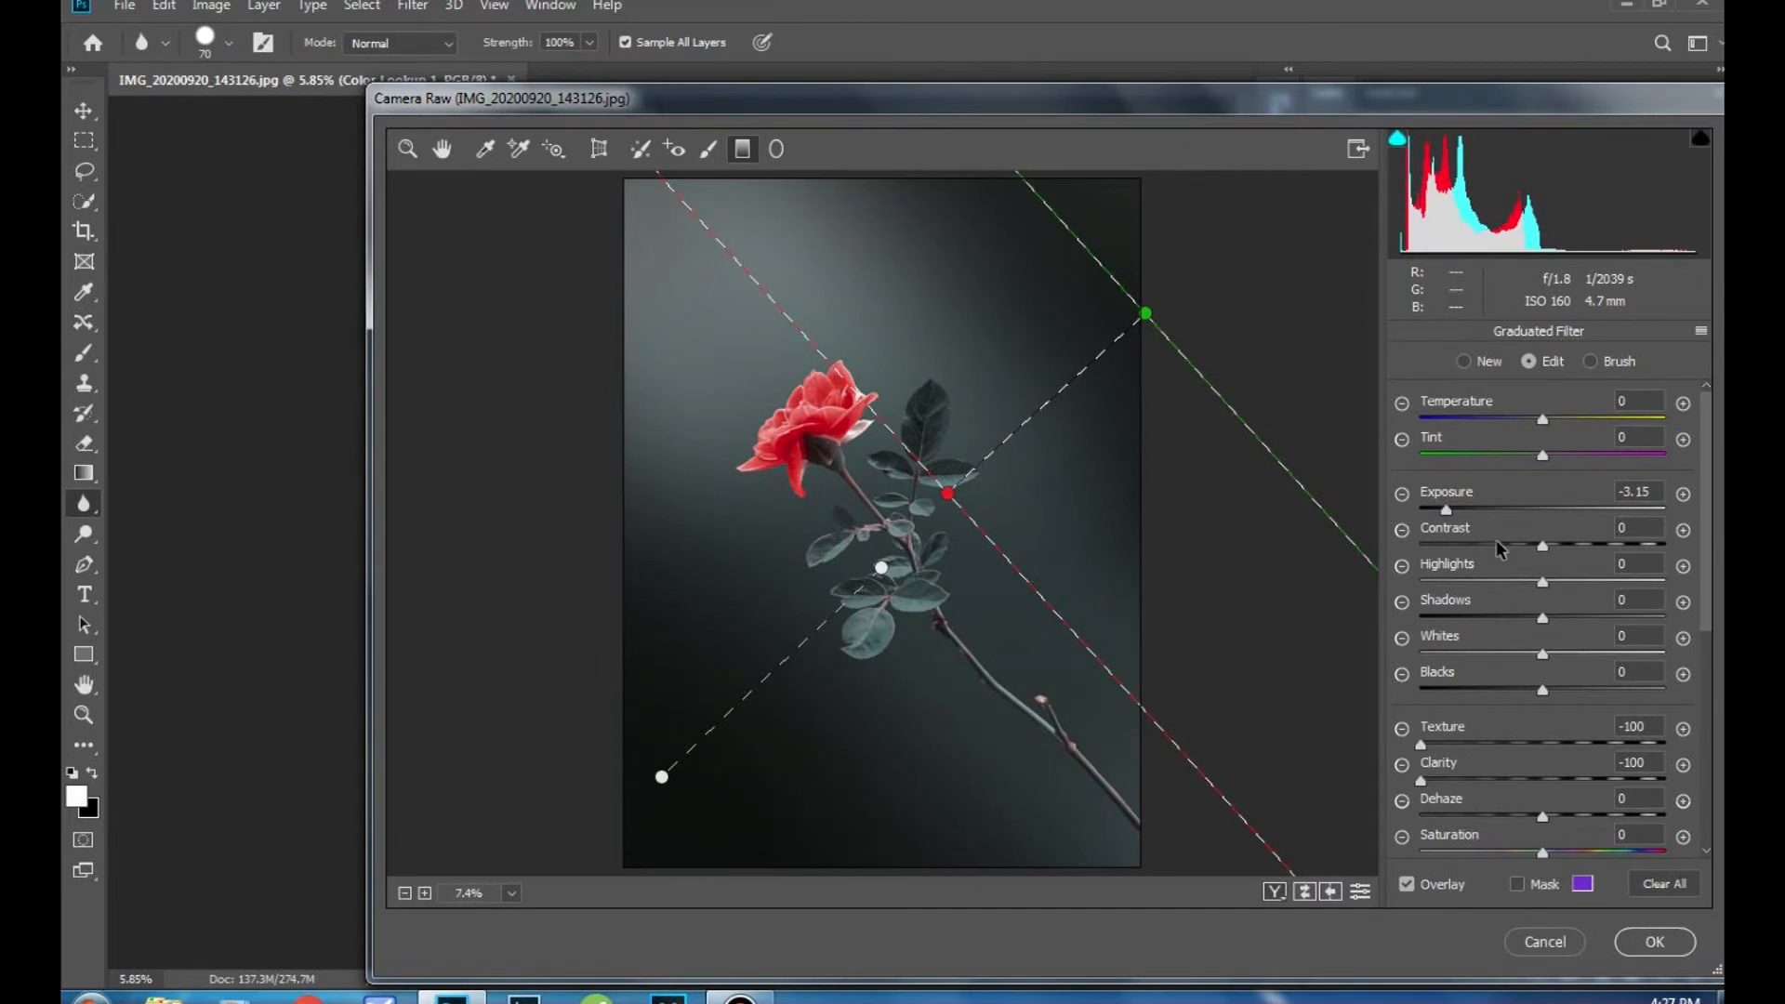
{"action": "left_click_drag", "start_coordinate": [1539, 546], "coordinate": [1592, 556]}
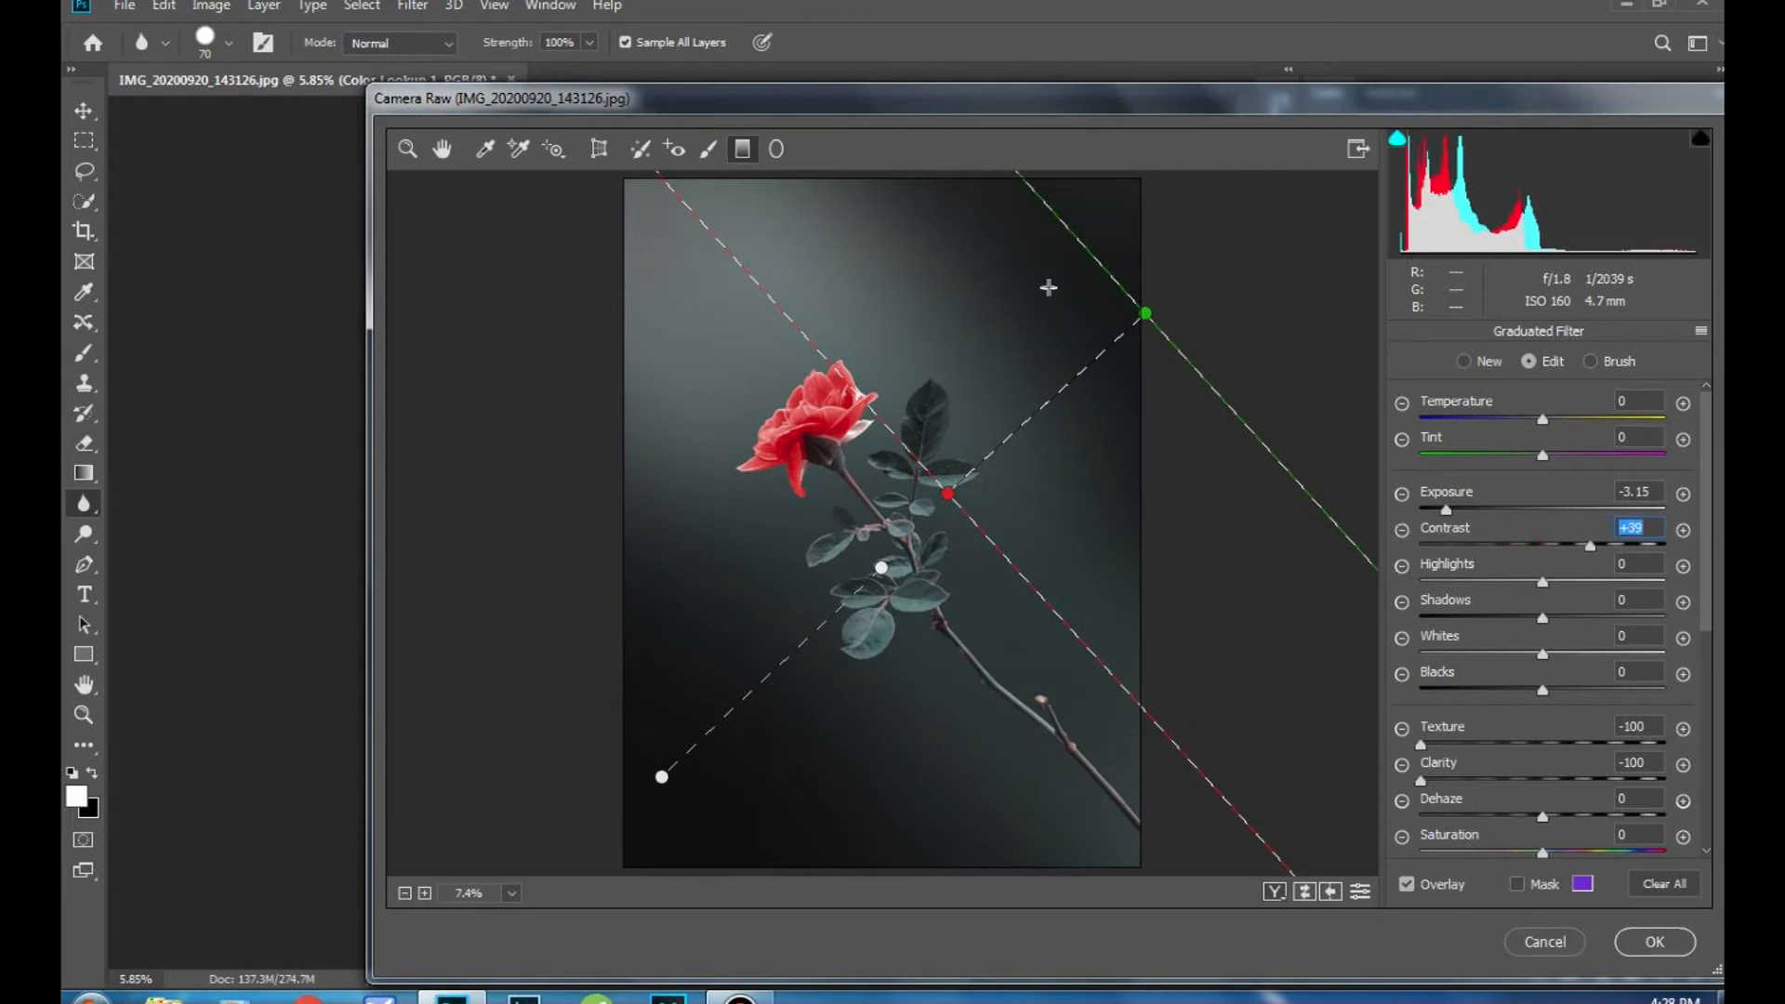
{"action": "left_click_drag", "start_coordinate": [1068, 223], "coordinate": [1051, 232]}
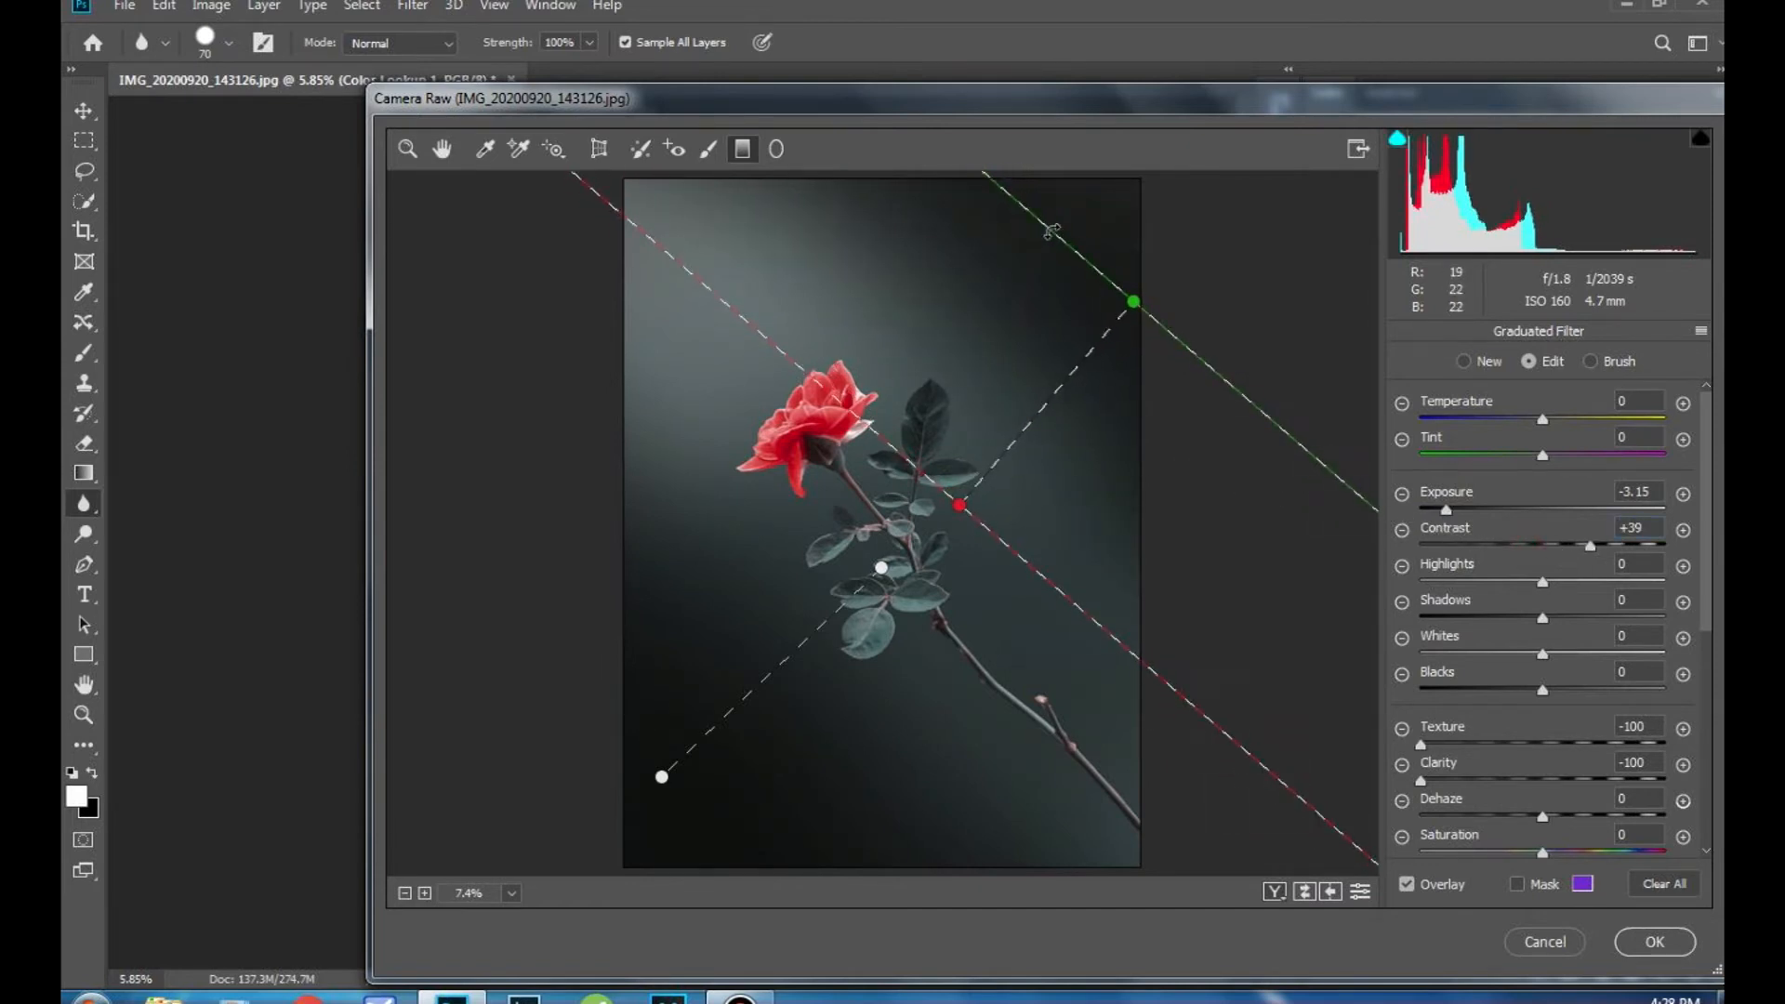
{"action": "left_click_drag", "start_coordinate": [1543, 694], "coordinate": [1563, 698]}
{"action": "scroll", "coordinate": [1534, 703], "scroll_direction": "down", "scroll_amount": 3}
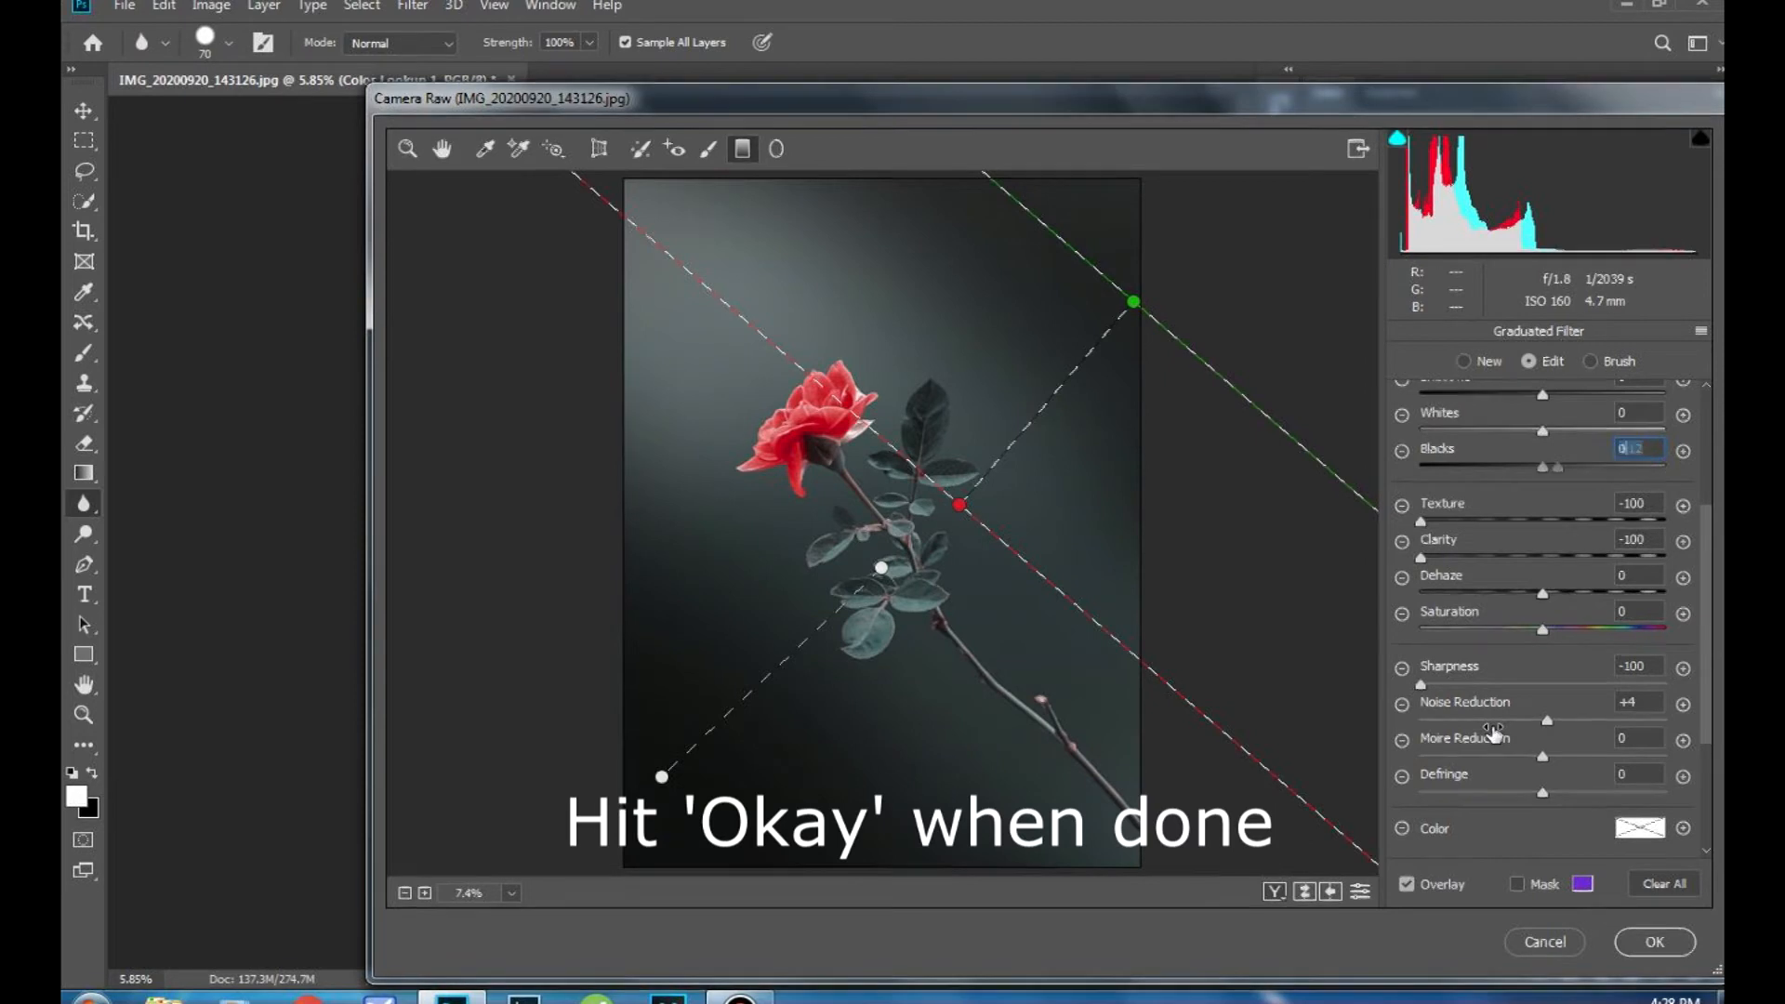
{"action": "left_click", "coordinate": [1655, 942]}
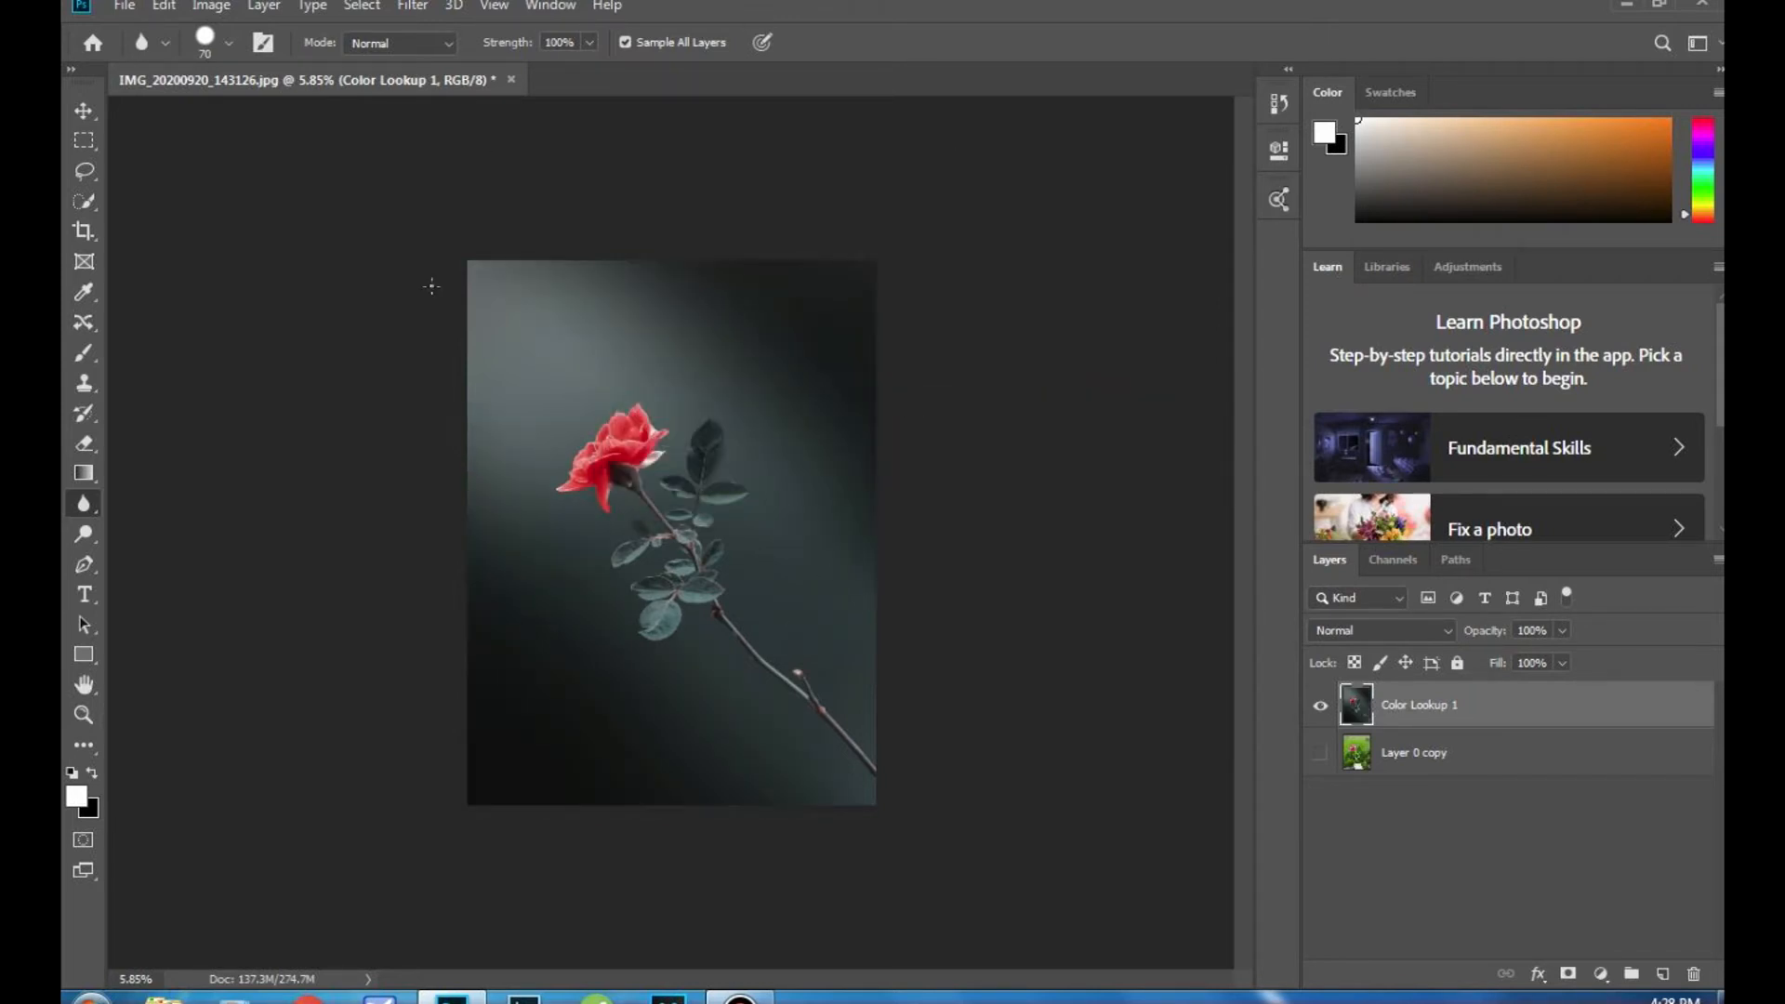
Step: Open the Camera Raw Filter on the Color Lookup 1 layer and prepare an Adjustment Brush with Texture and Clarity at -100
{"action": "left_click", "coordinate": [421, 6]}
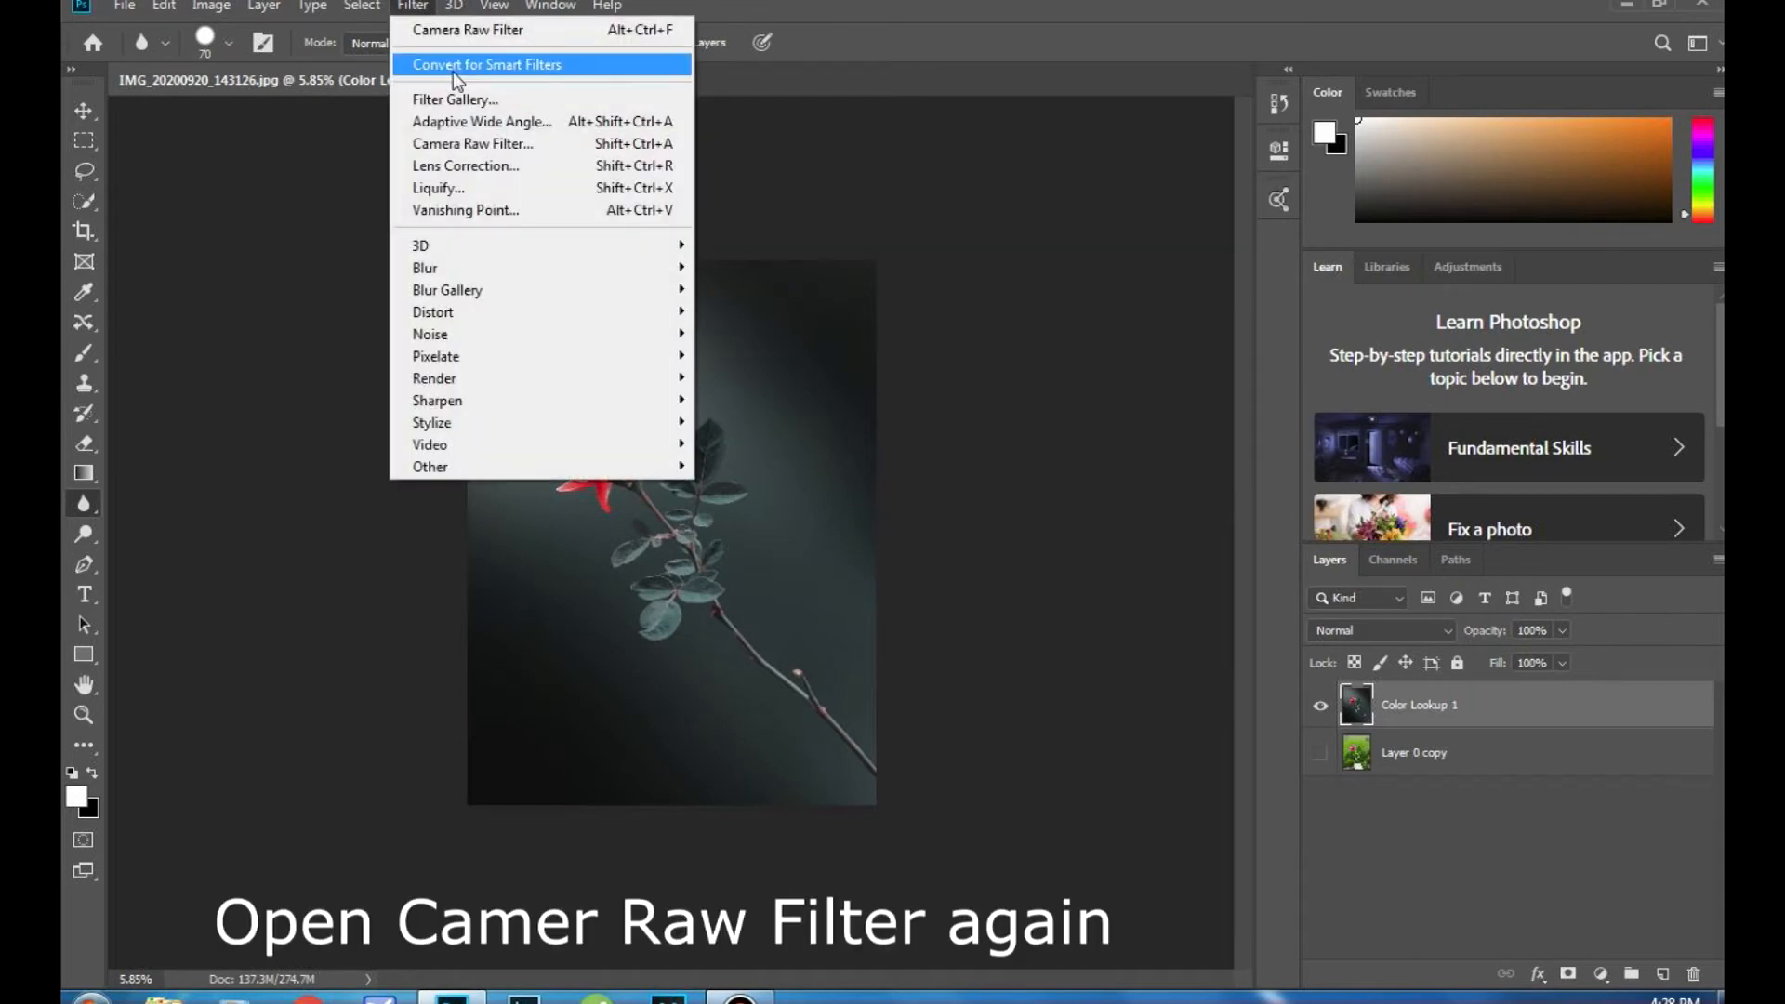
{"action": "left_click", "coordinate": [500, 145]}
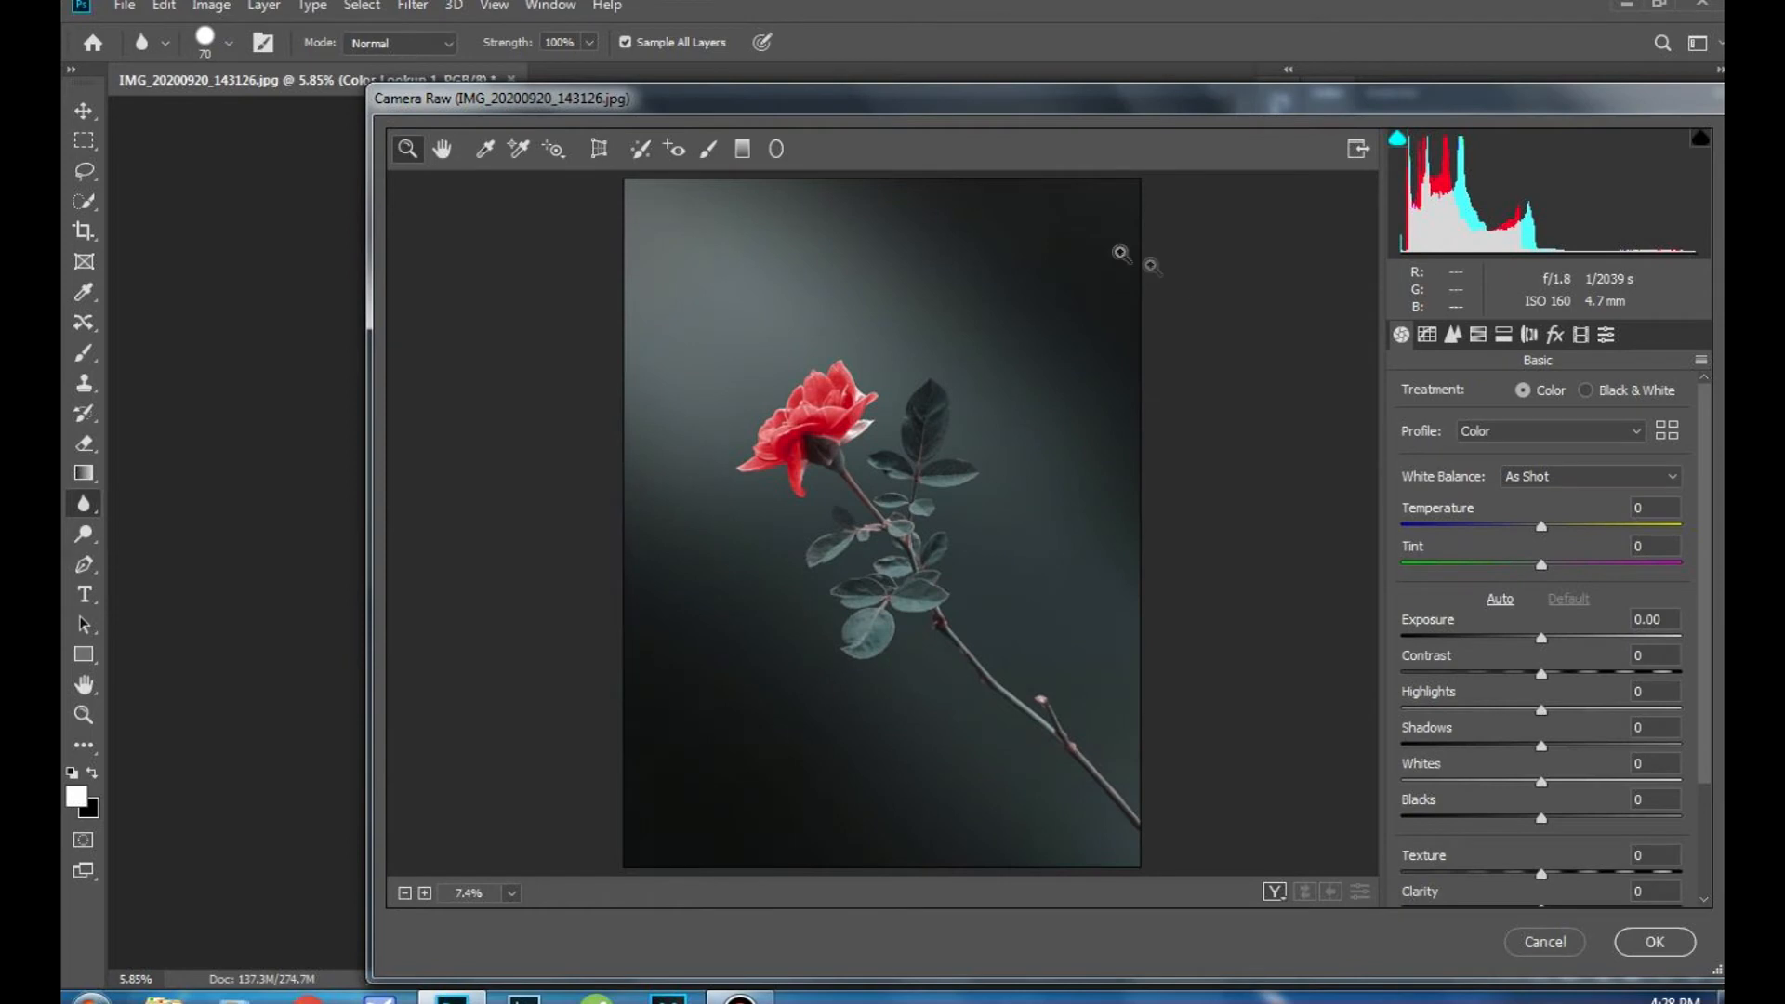
{"action": "left_click", "coordinate": [709, 151]}
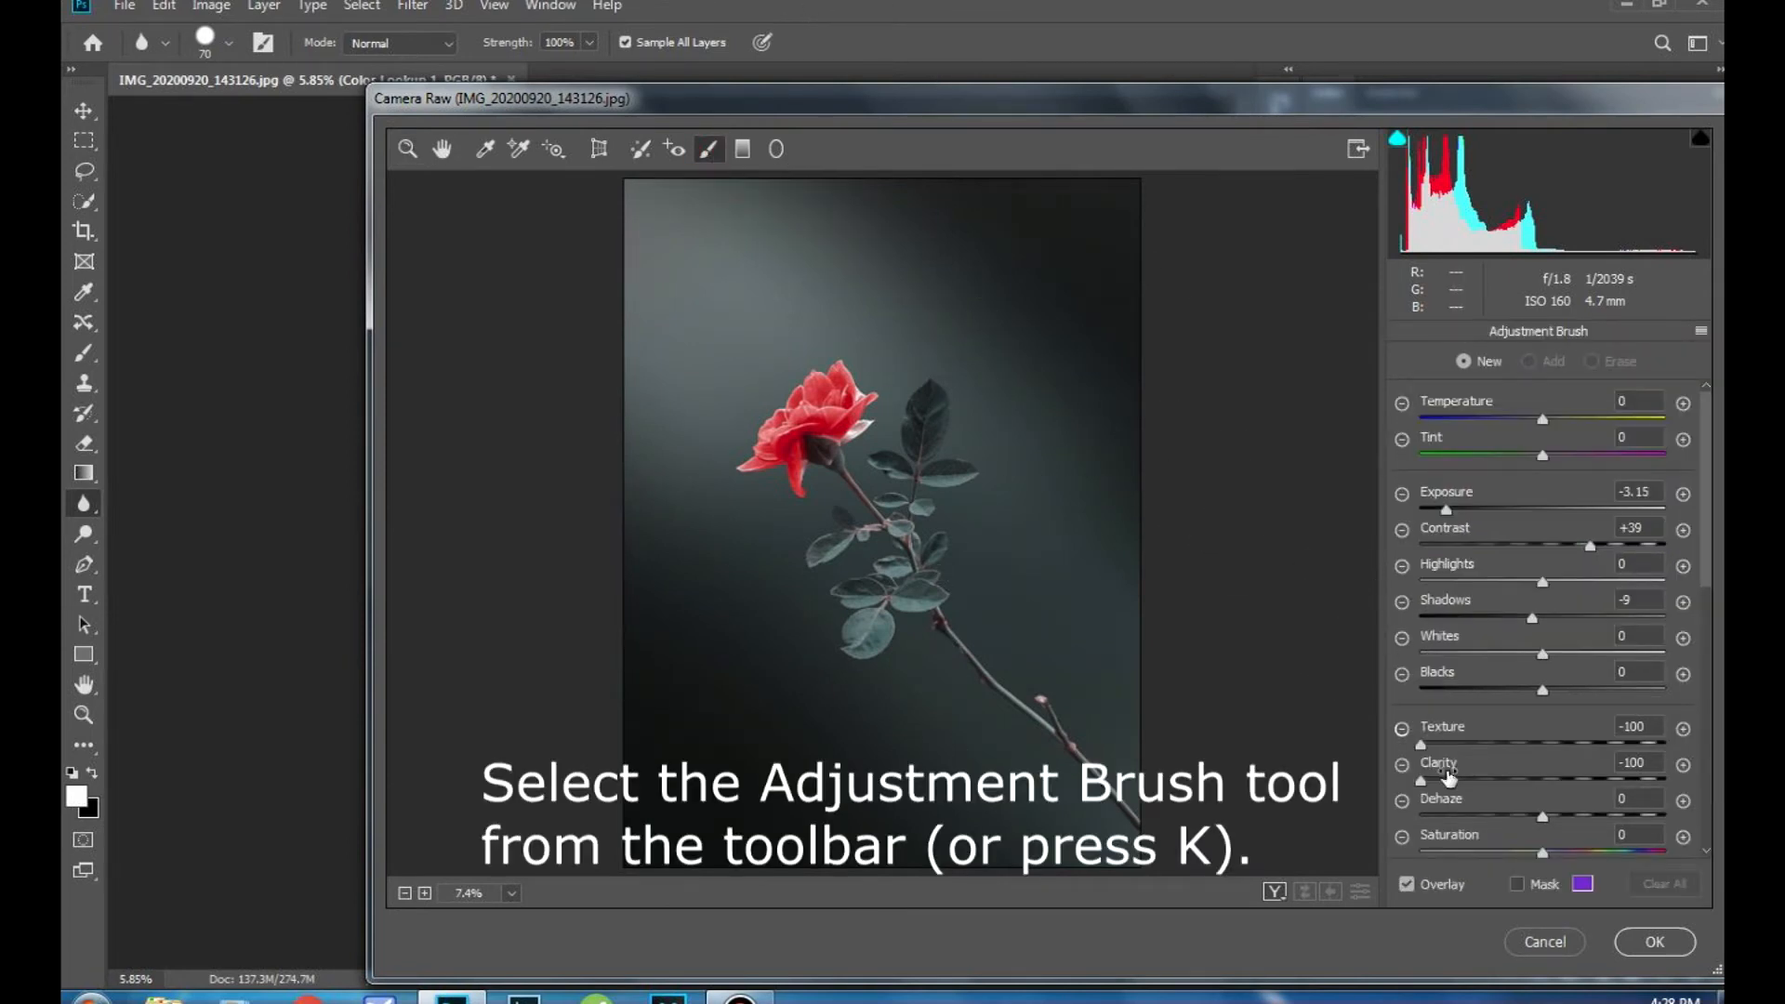
{"action": "left_click", "coordinate": [1440, 746]}
{"action": "left_click_drag", "start_coordinate": [1443, 748], "coordinate": [1225, 732]}
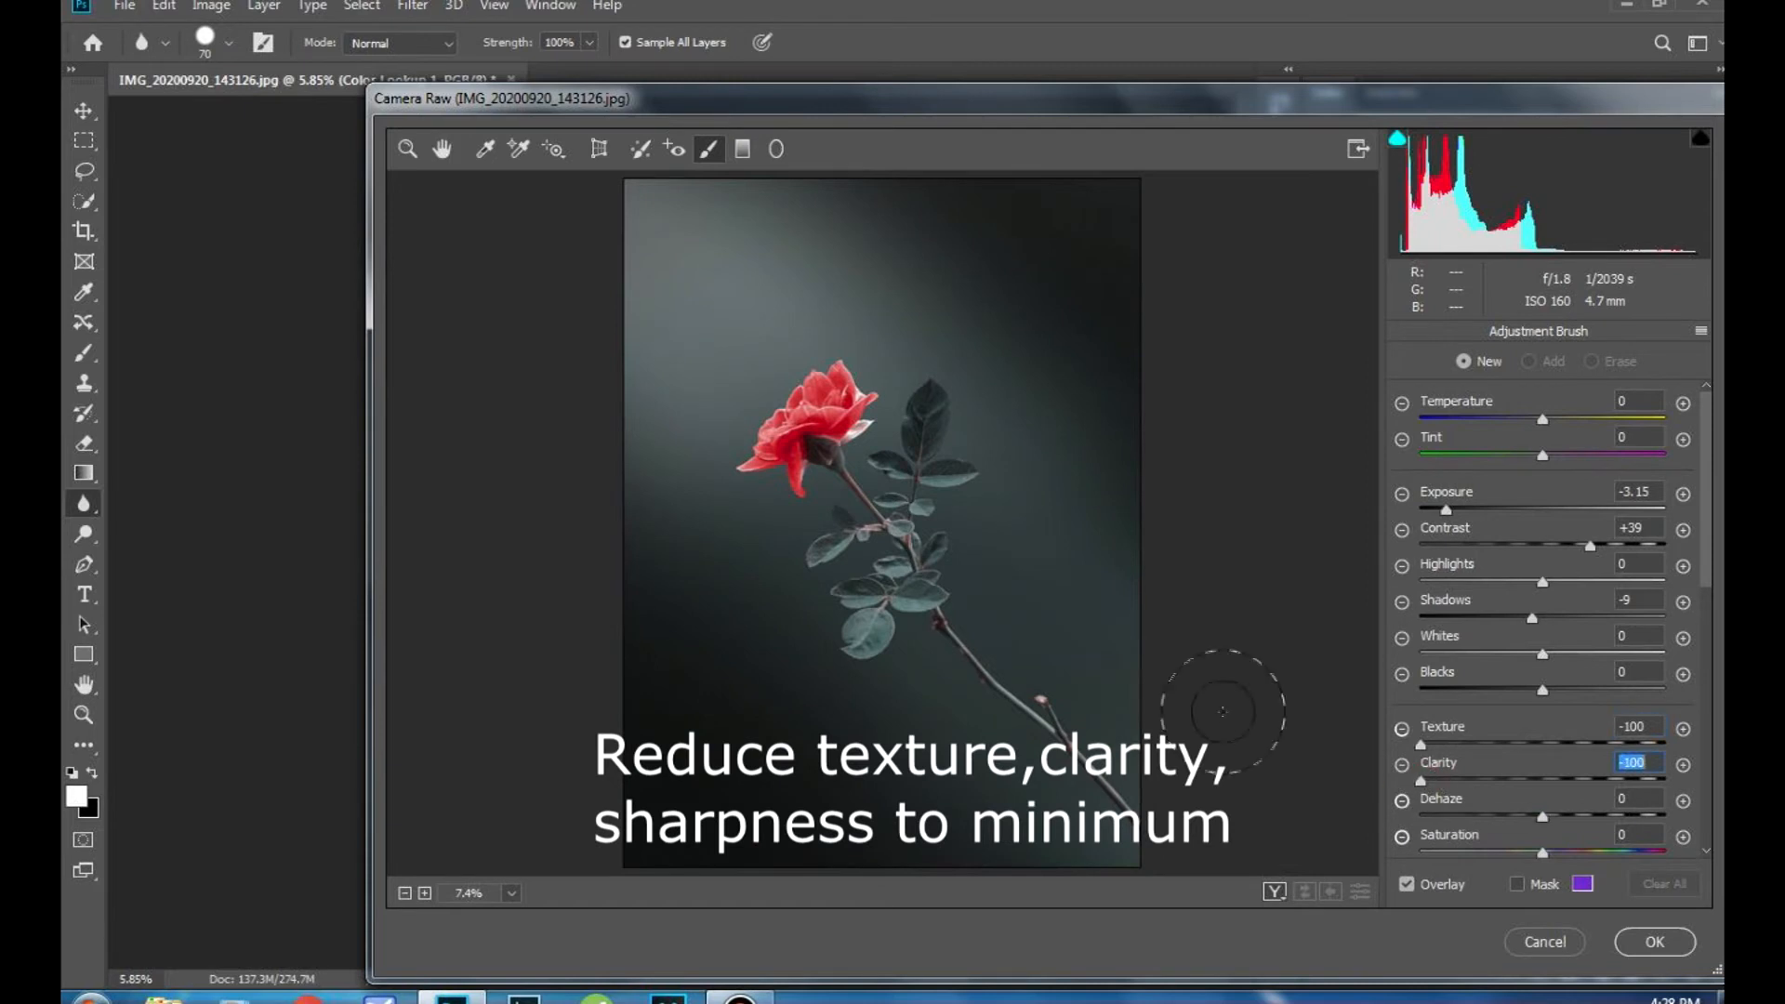
Step: Reset the Adjustment Brush's Exposure, Contrast and Shadows to 0, paint over the background around the rose, and apply the filter
{"action": "left_click", "coordinate": [1646, 492]}
{"action": "key", "text": "BackSpace"}
{"action": "left_click", "coordinate": [1644, 527]}
{"action": "type", "text": "0"}
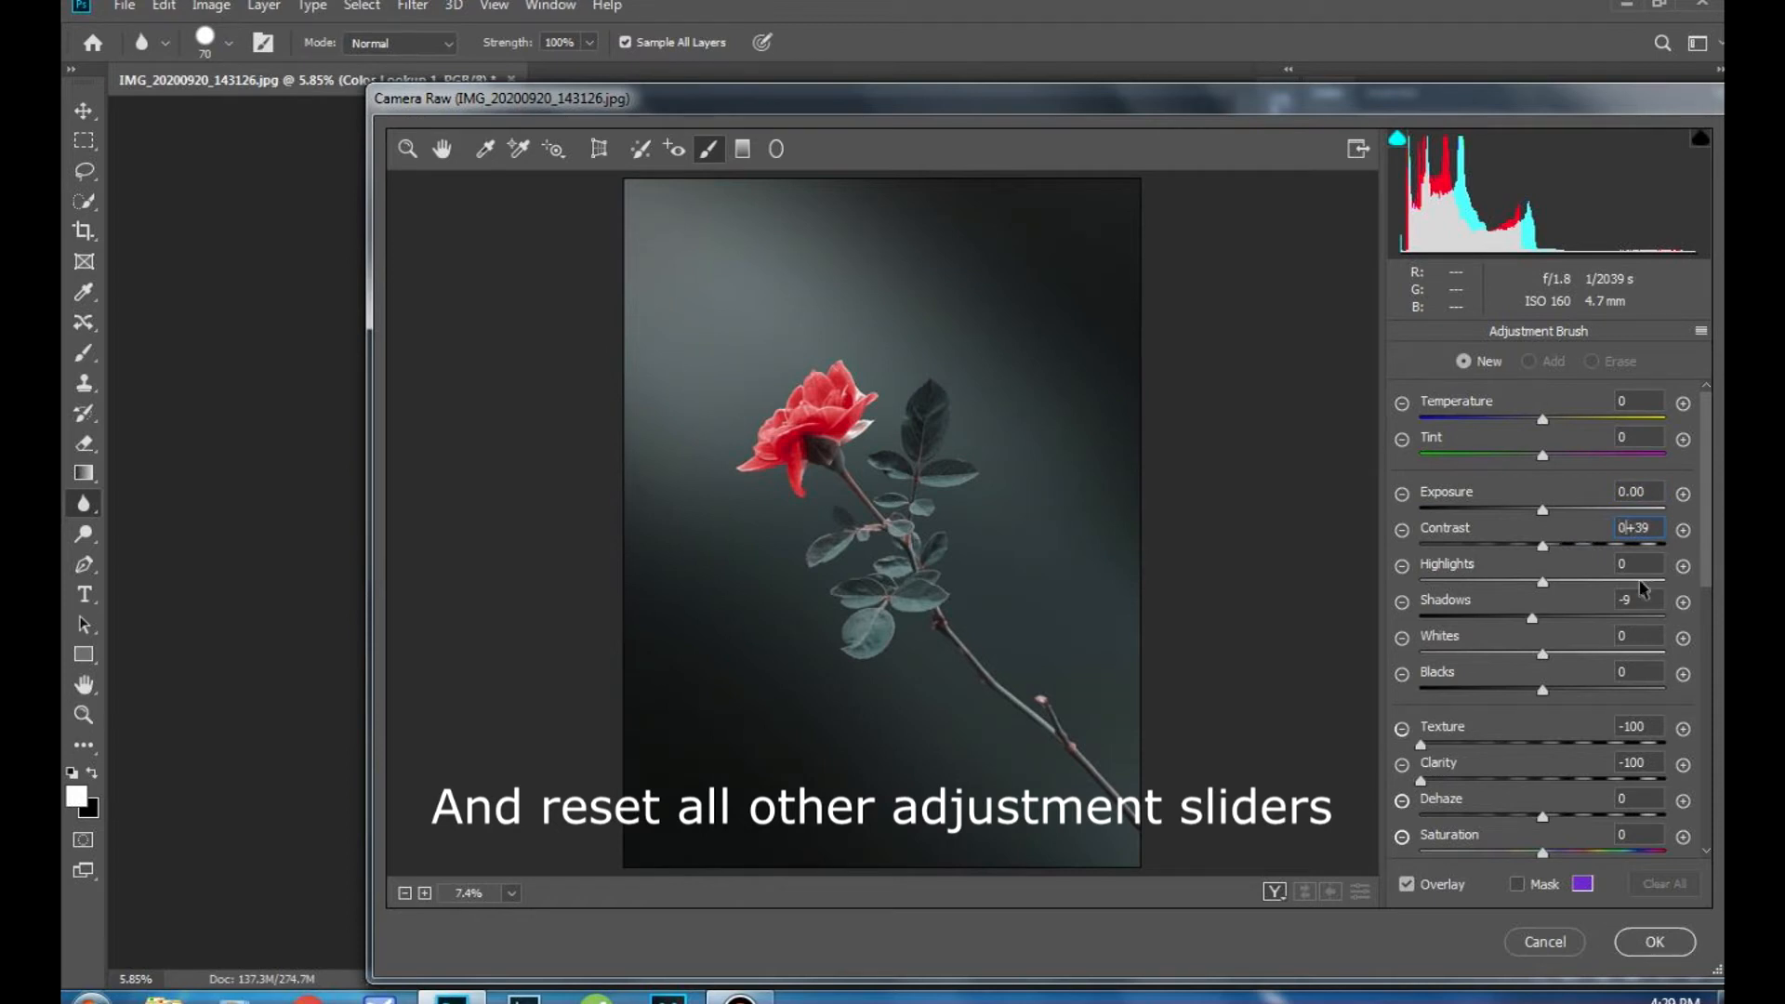
{"action": "left_click_drag", "start_coordinate": [1652, 531], "coordinate": [1600, 543]}
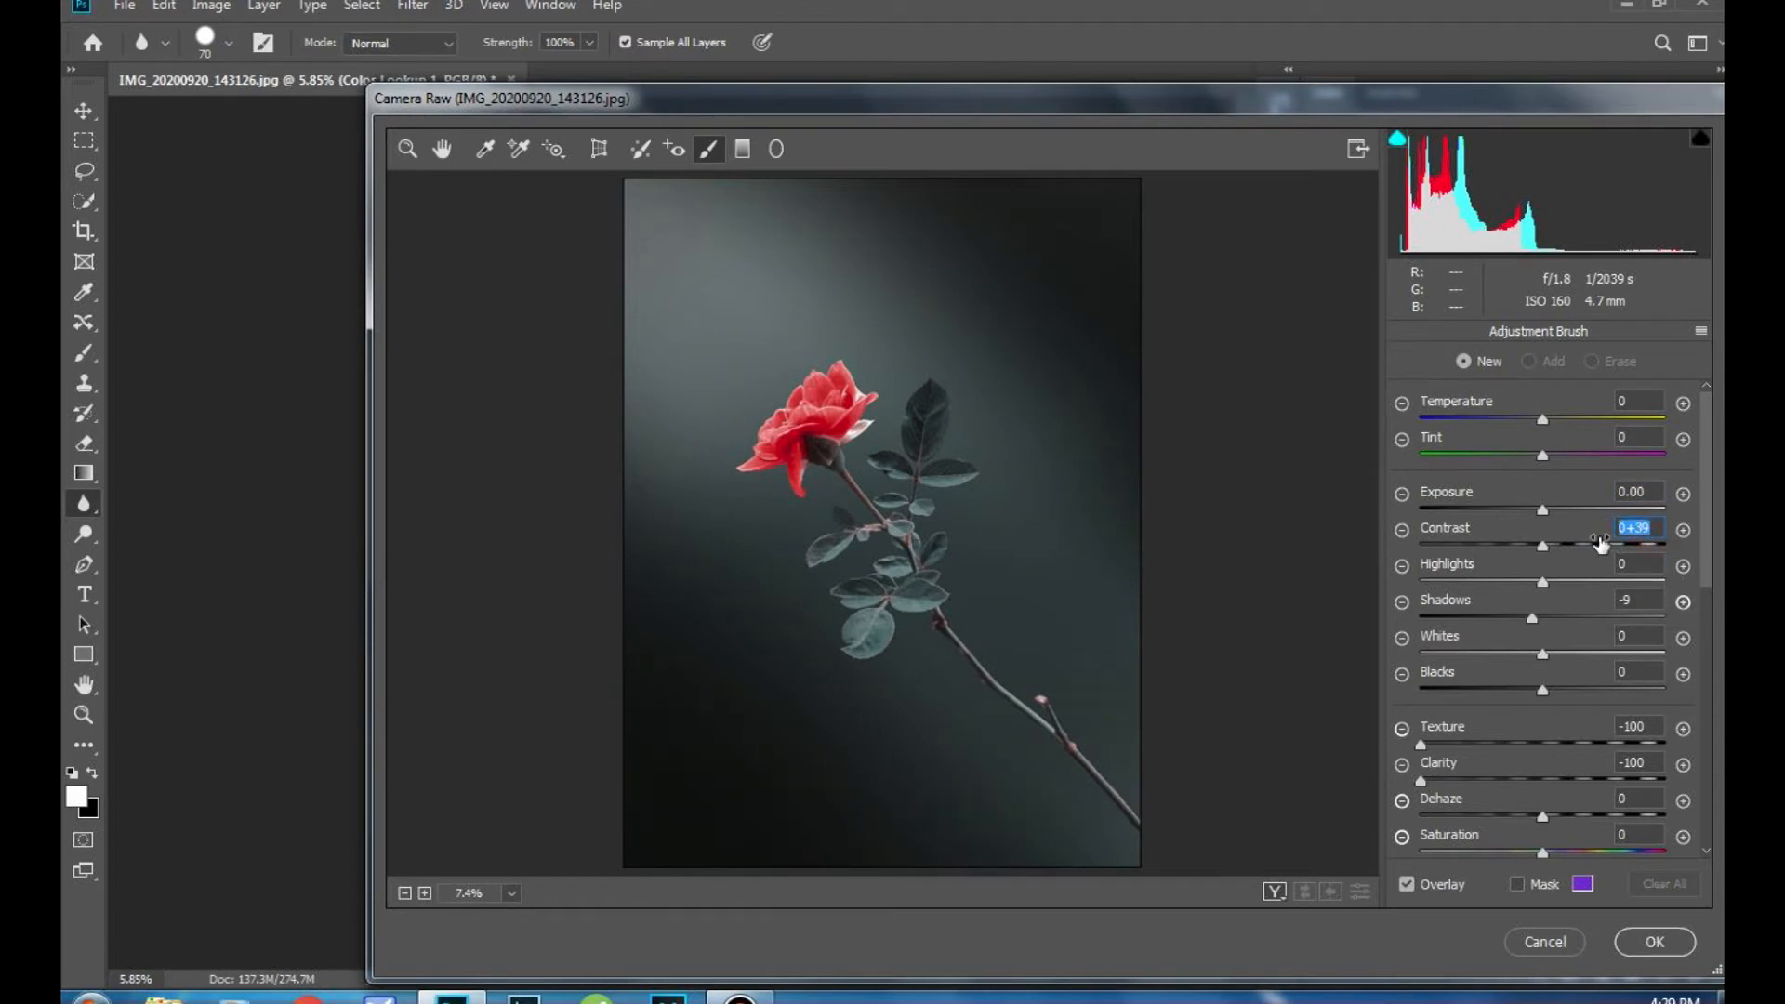
{"action": "type", "text": "00"}
{"action": "mouse_move", "coordinate": [1135, 471]}
{"action": "left_mouse_down"}
{"action": "mouse_move", "coordinate": [1020, 346]}
{"action": "mouse_move", "coordinate": [1037, 274]}
{"action": "mouse_move", "coordinate": [943, 237]}
{"action": "mouse_move", "coordinate": [858, 279]}
{"action": "mouse_move", "coordinate": [811, 241]}
{"action": "mouse_move", "coordinate": [832, 259]}
{"action": "mouse_move", "coordinate": [1046, 213]}
{"action": "mouse_move", "coordinate": [882, 193]}
{"action": "mouse_move", "coordinate": [727, 282]}
{"action": "mouse_move", "coordinate": [608, 424]}
{"action": "mouse_move", "coordinate": [641, 409]}
{"action": "left_mouse_up"}
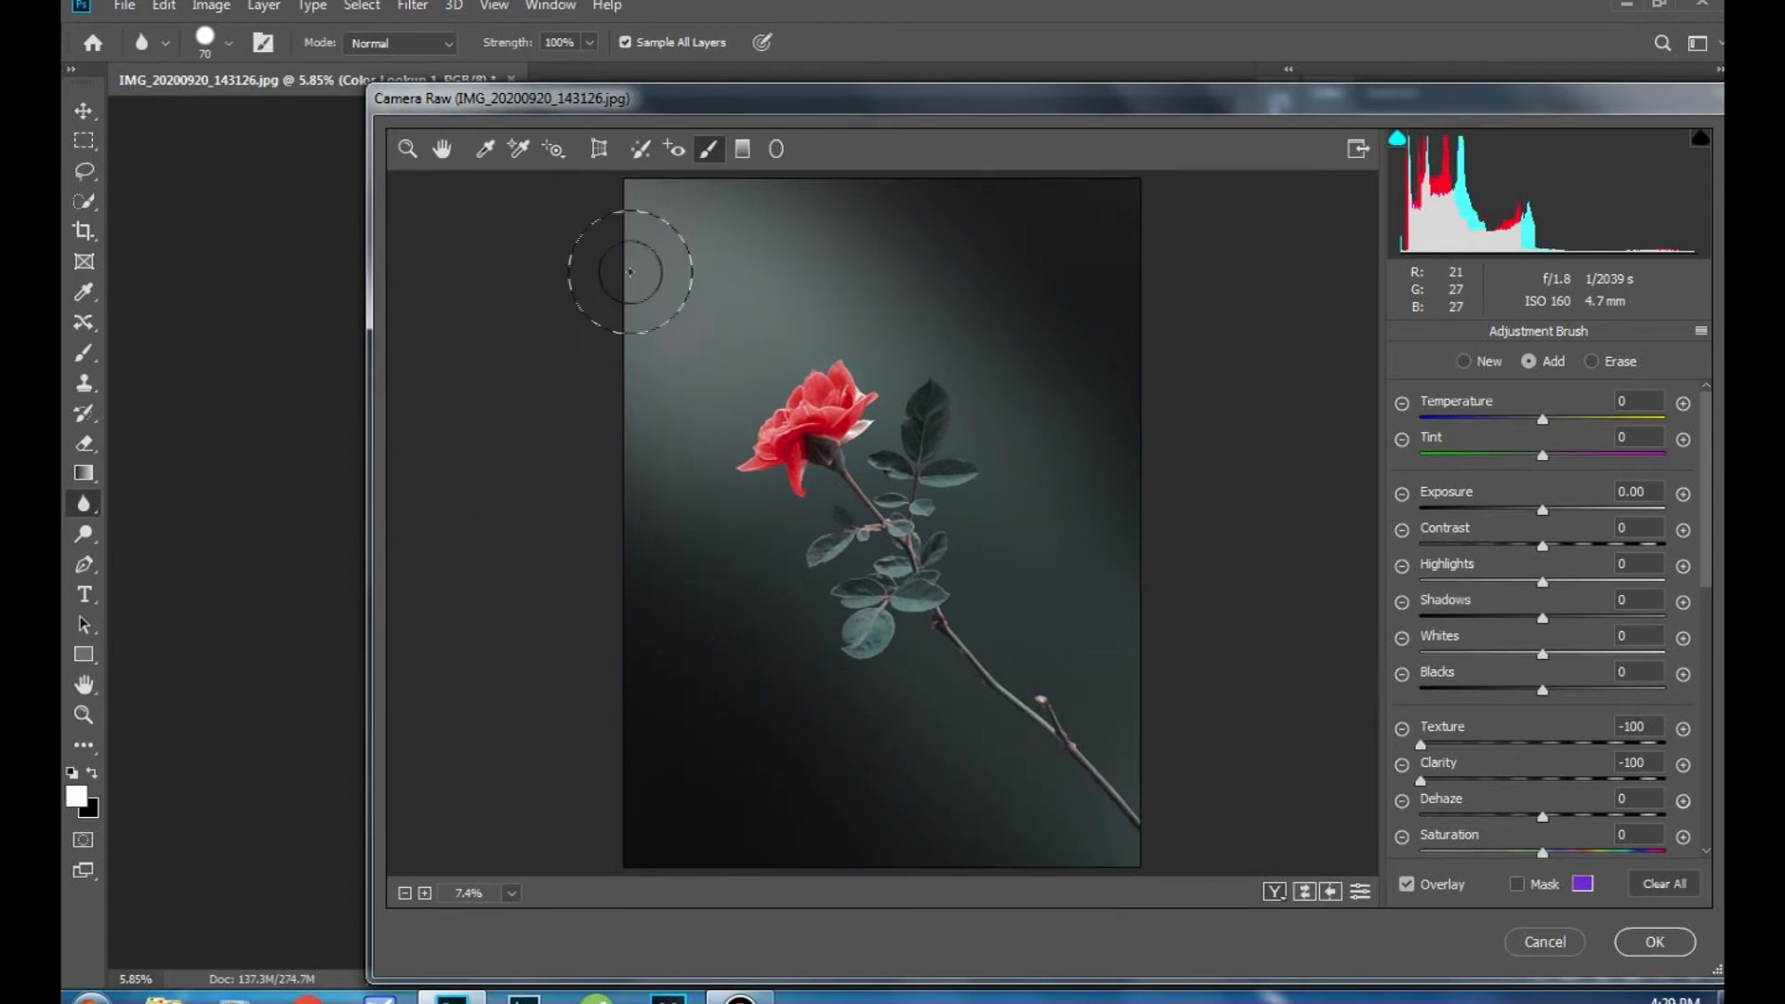
{"action": "left_click", "coordinate": [1642, 950]}
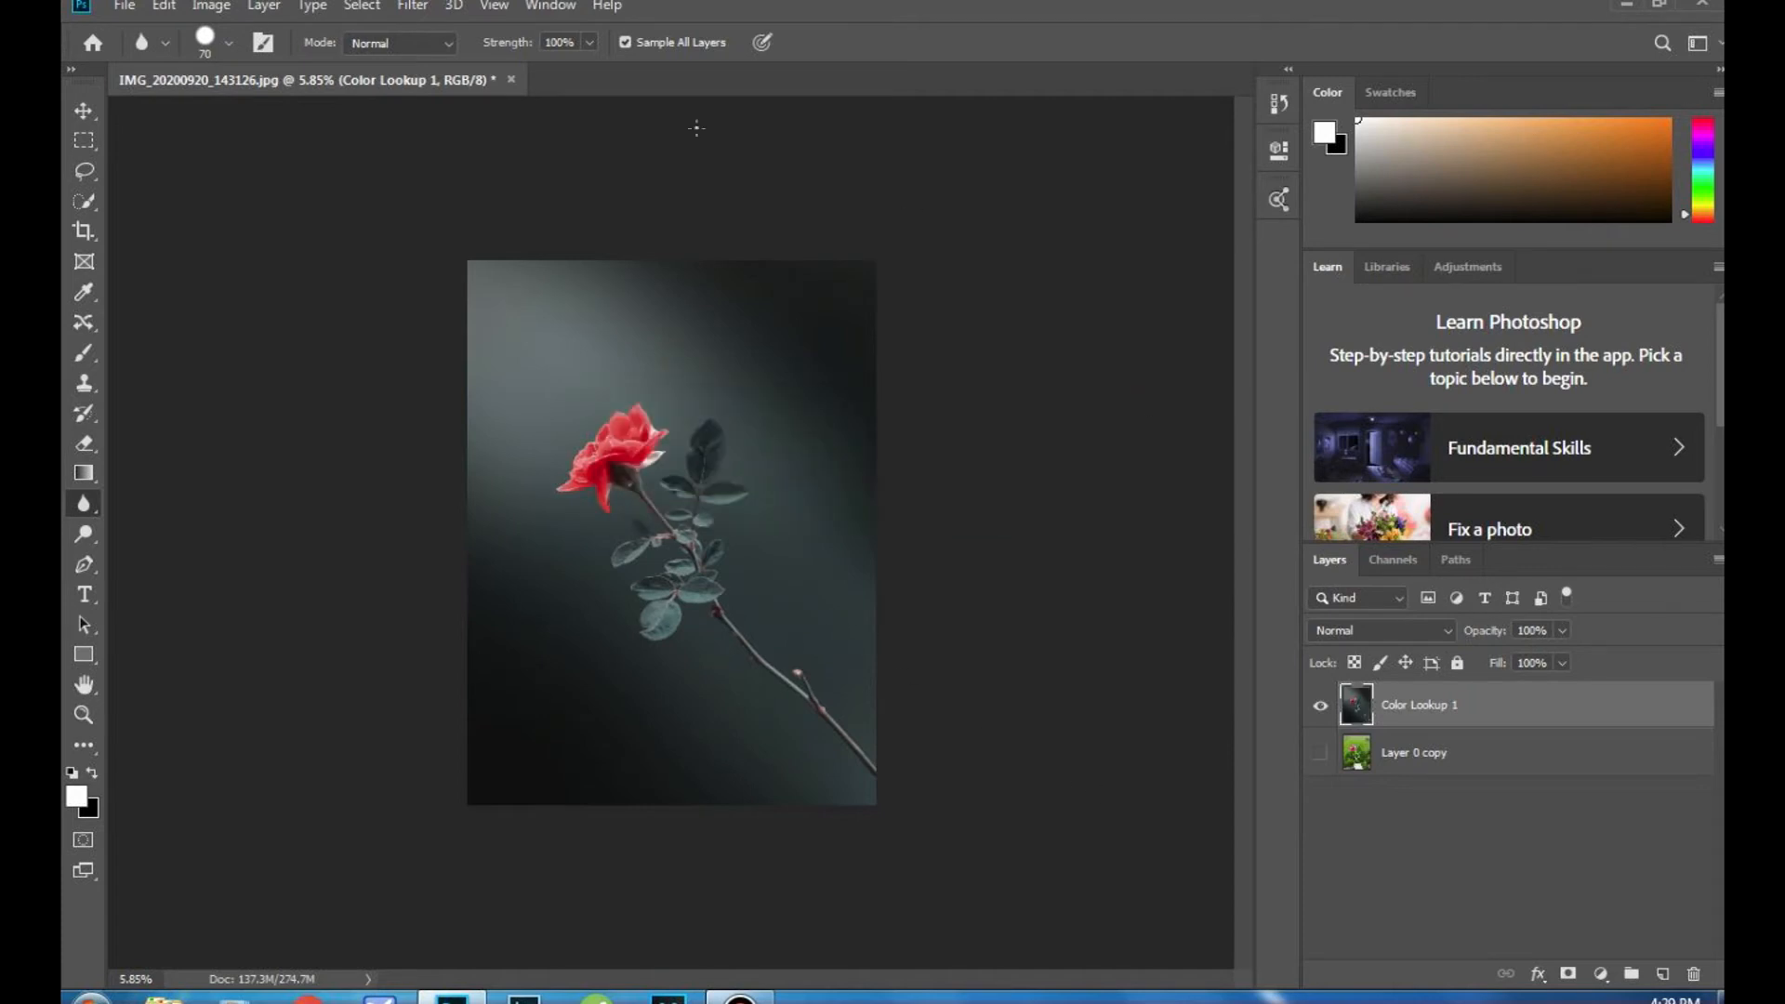
Step: Reopen the Camera Raw Filter and set noise reduction to Luminance 10, Color 100 and Color Smoothness 66
{"action": "left_click", "coordinate": [84, 624]}
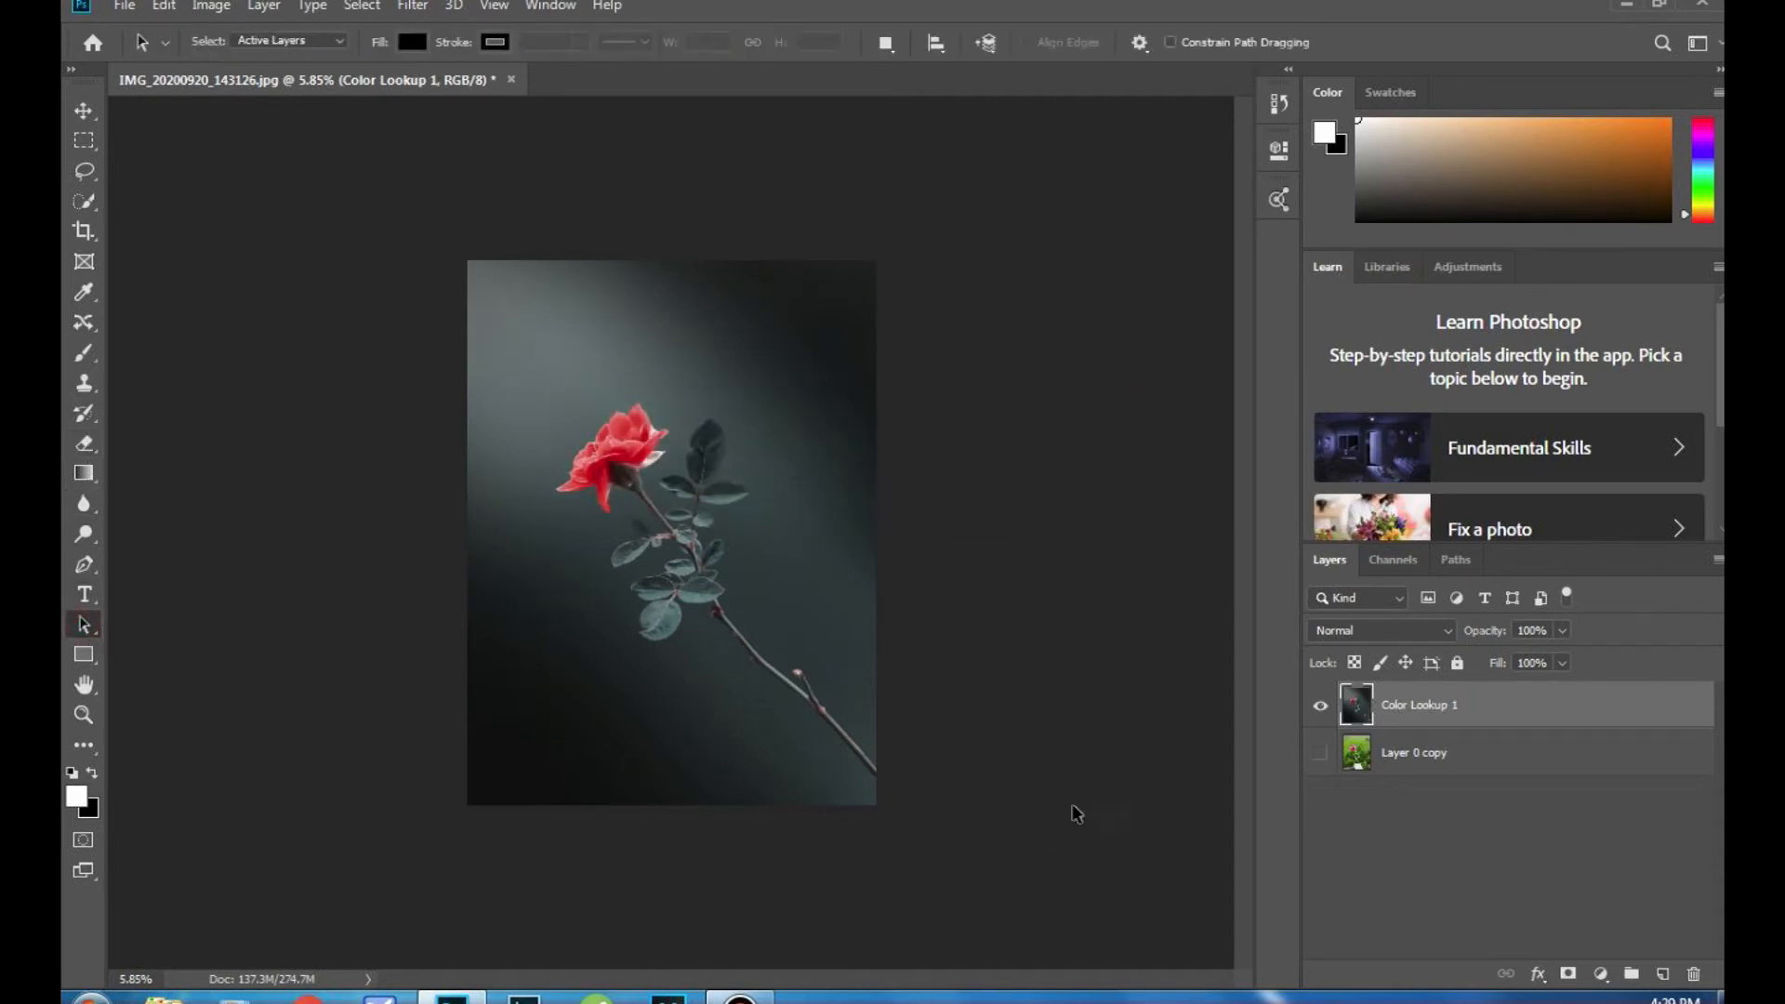
{"action": "left_click", "coordinate": [412, 5]}
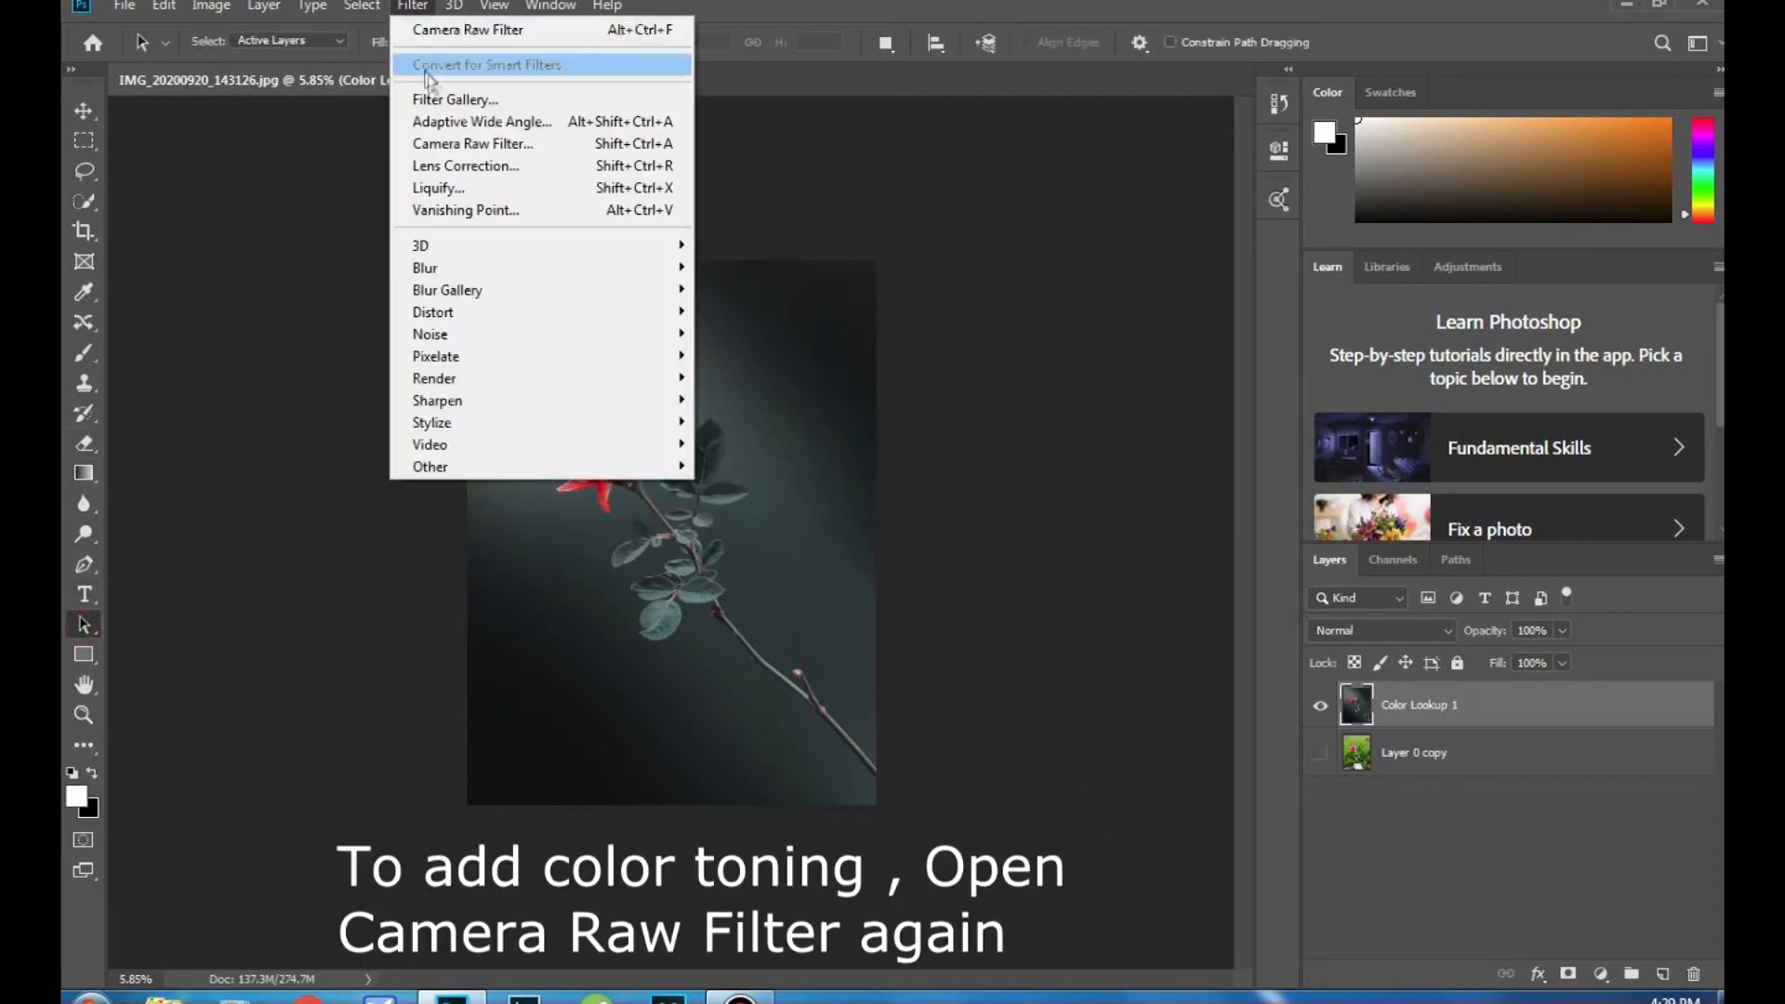
{"action": "left_click", "coordinate": [449, 143]}
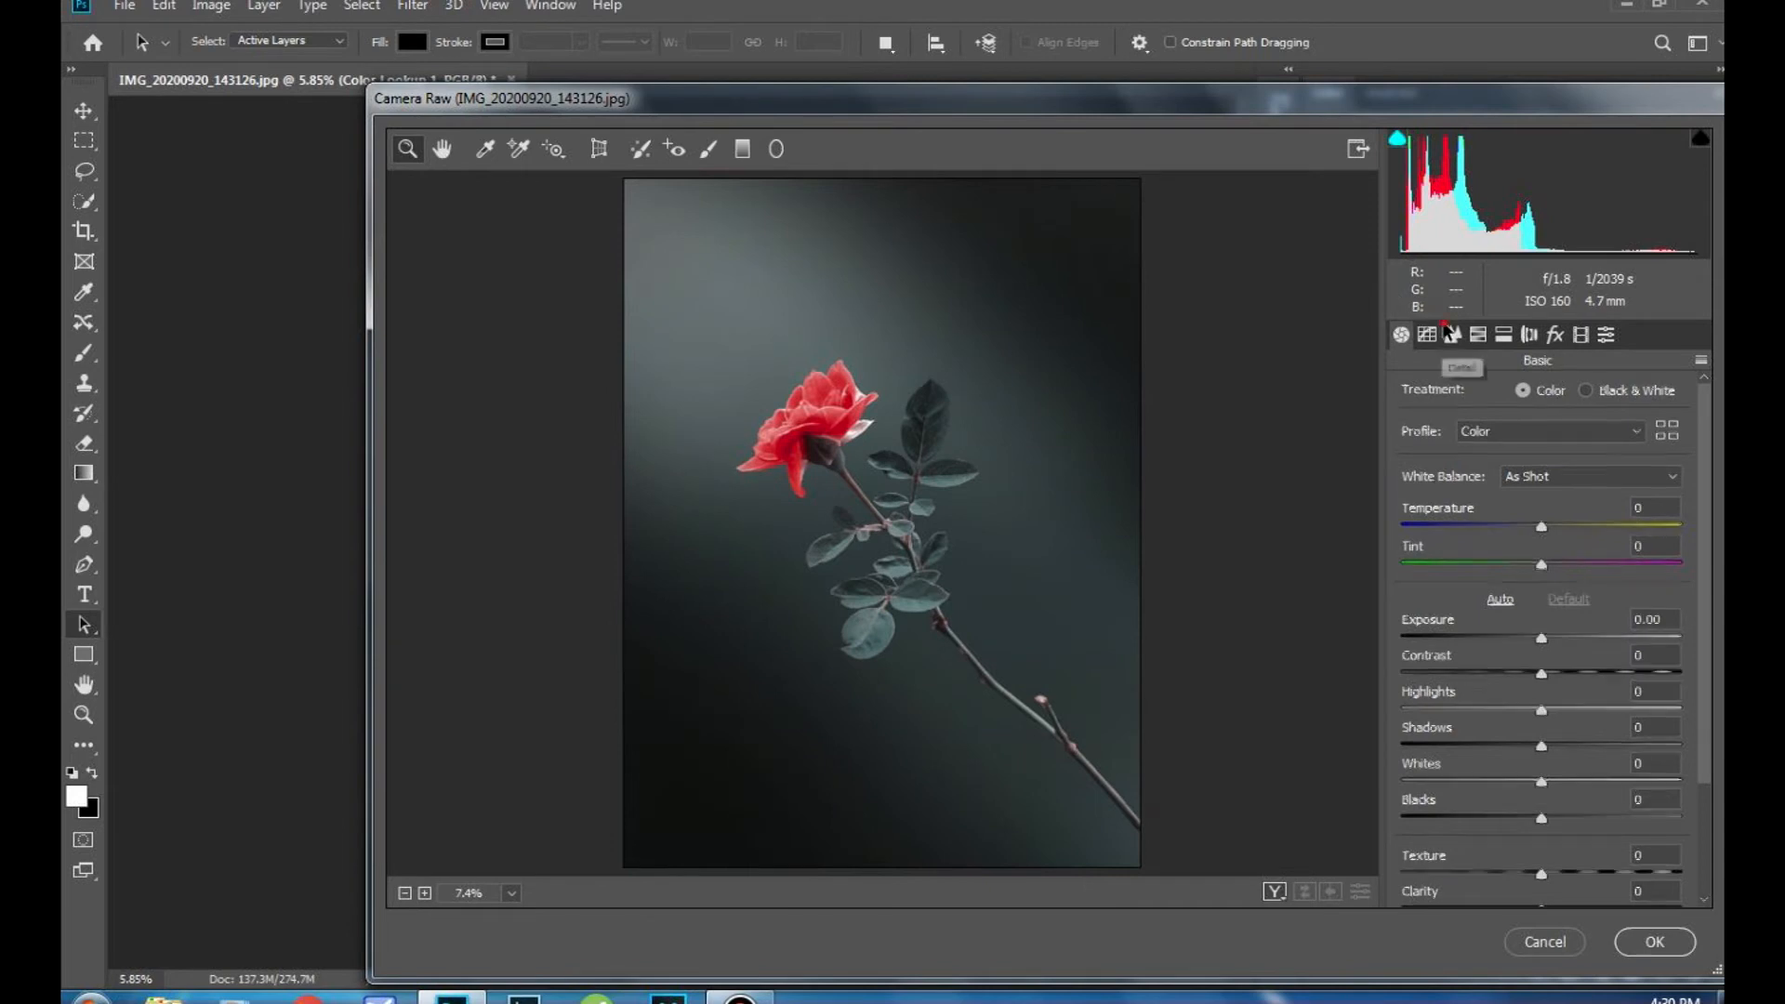
{"action": "left_click", "coordinate": [1452, 335]}
{"action": "left_click", "coordinate": [1434, 621]}
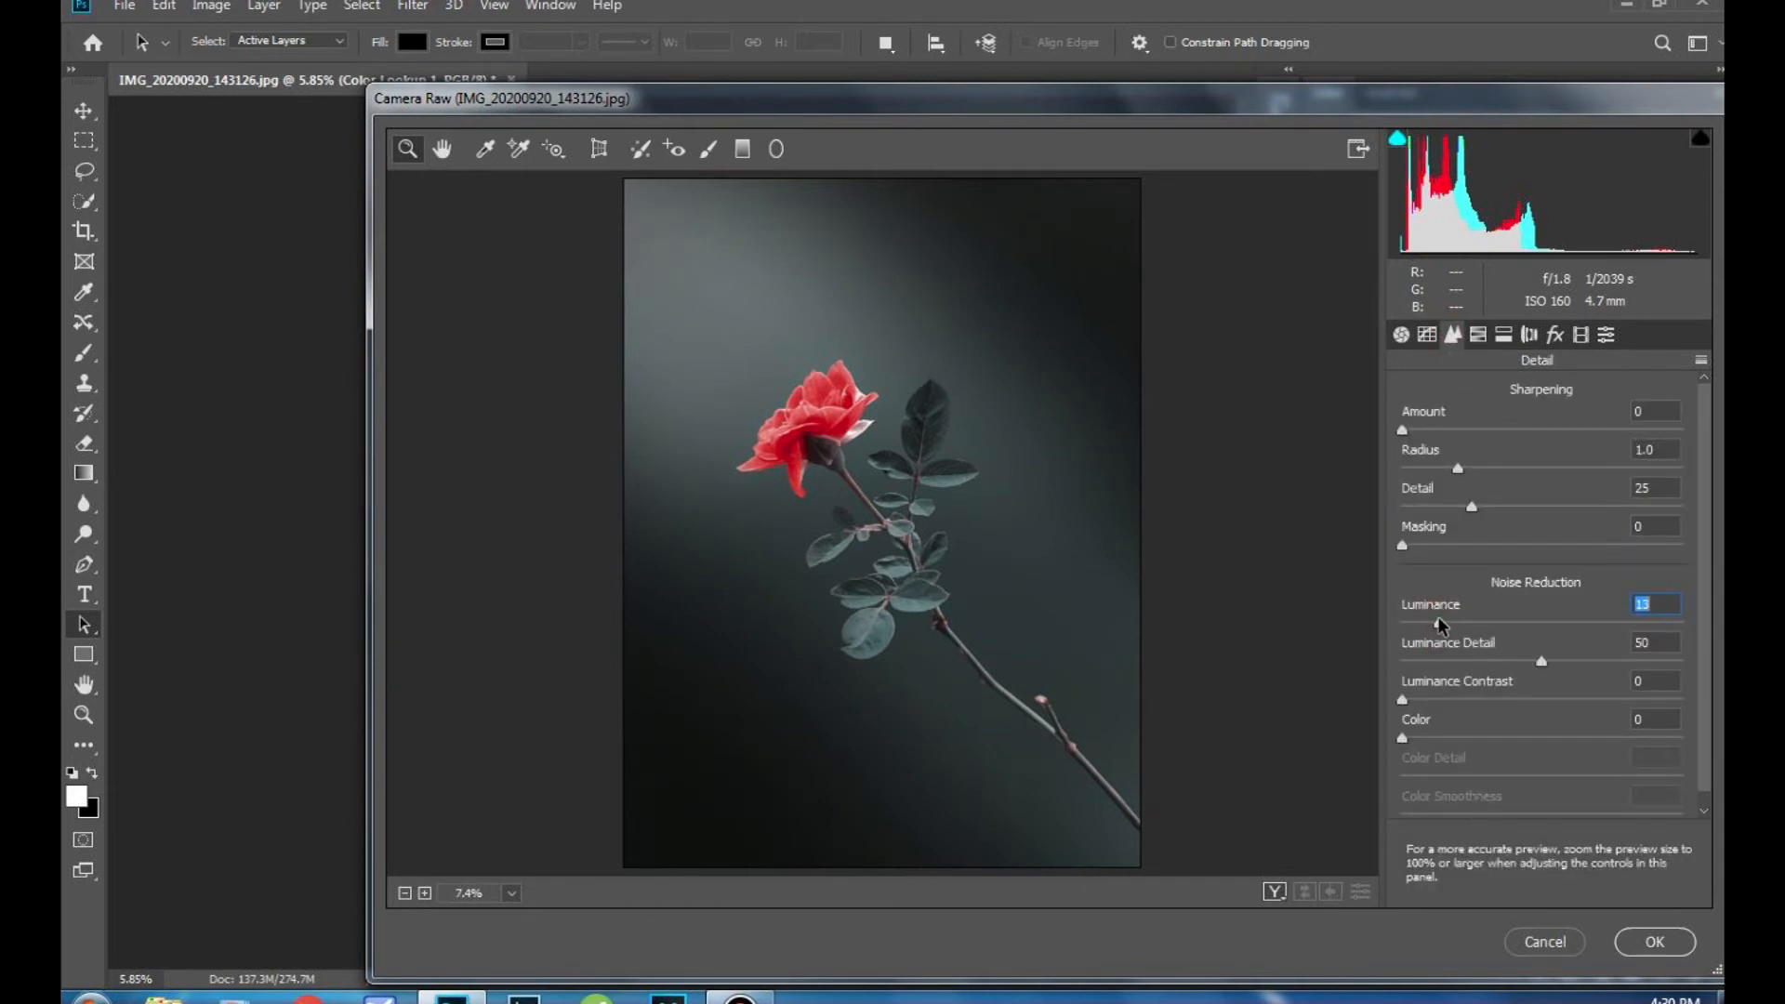
{"action": "left_click_drag", "start_coordinate": [1437, 617], "coordinate": [1426, 617]}
{"action": "left_click_drag", "start_coordinate": [1437, 725], "coordinate": [1588, 812]}
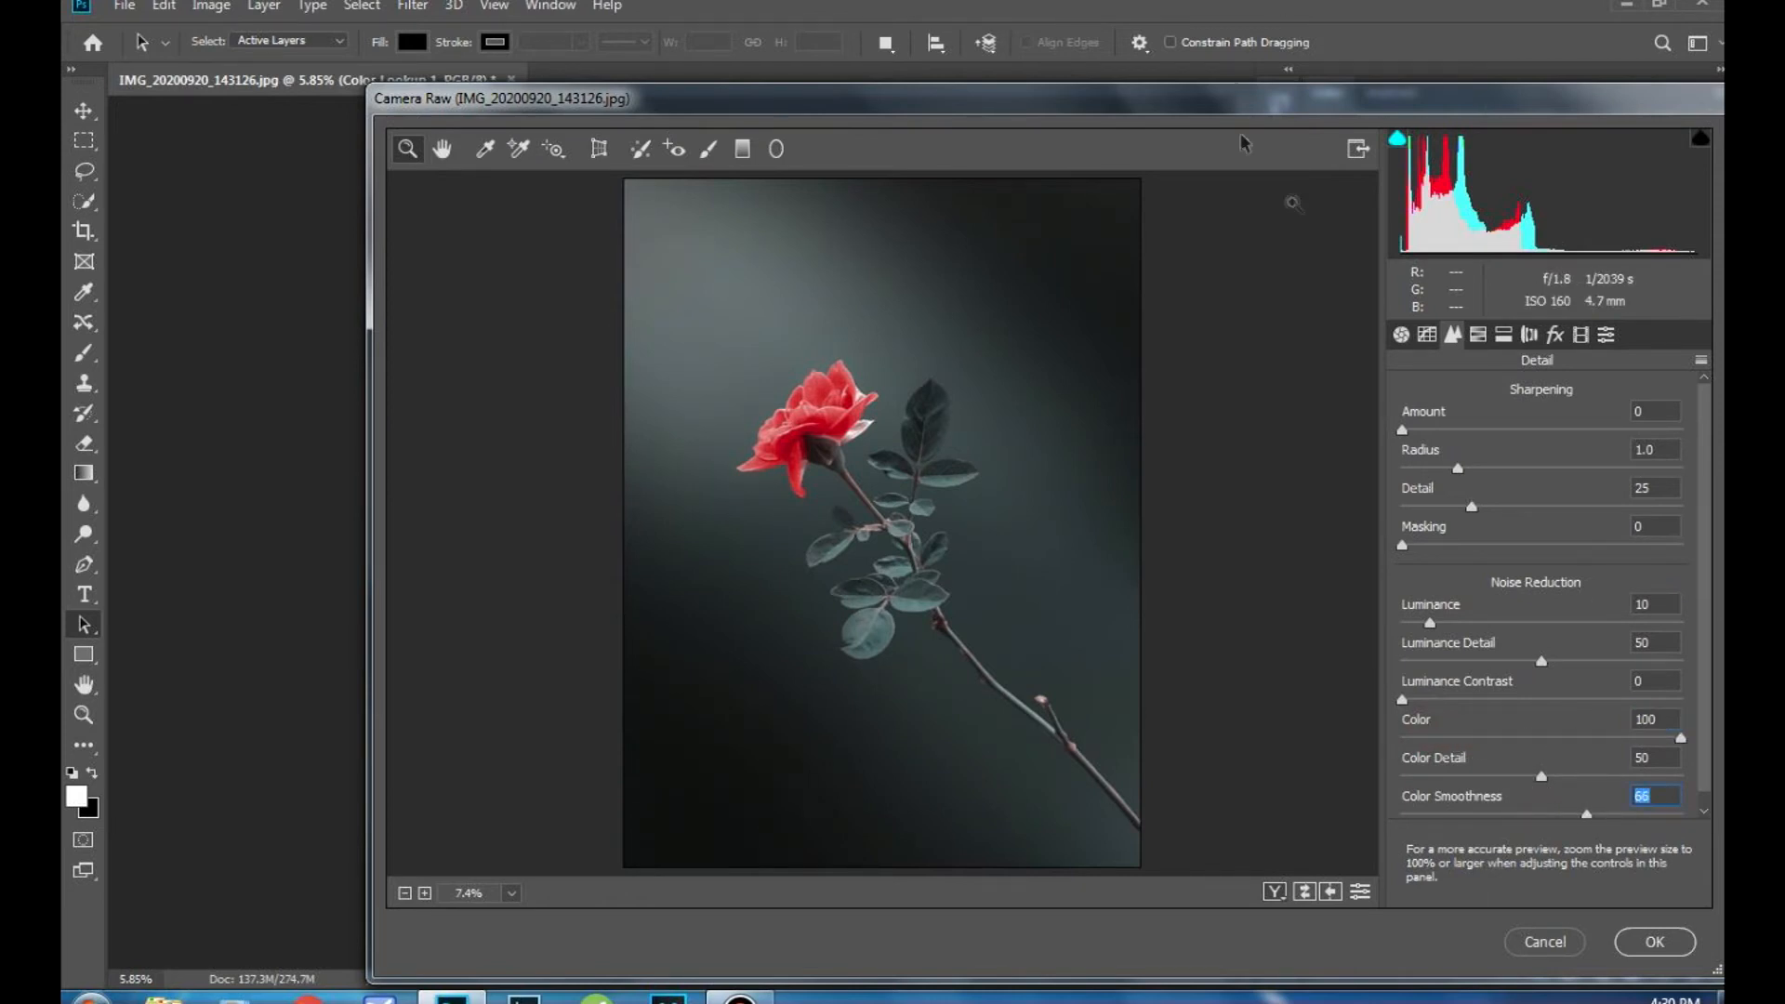
{"action": "scroll", "coordinate": [1509, 541], "scroll_direction": "down", "scroll_amount": 1}
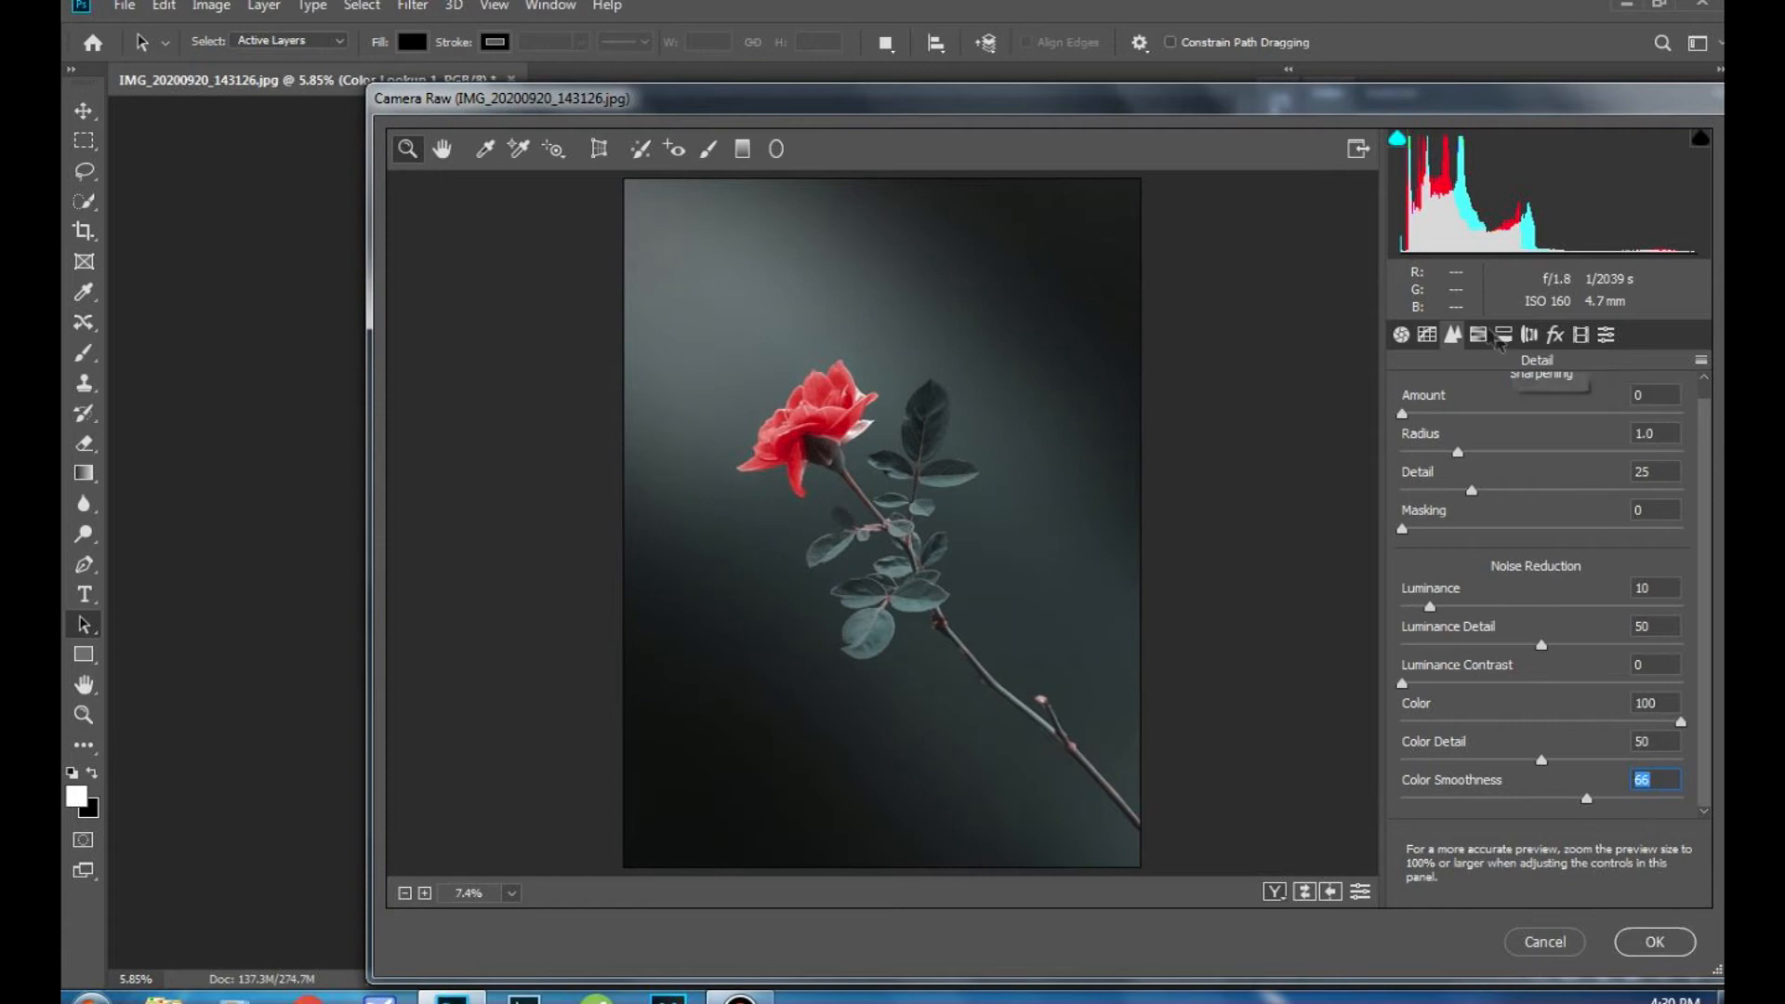
Step: Split-tone the shadows bluish with Hue 252 and Saturation 17, and apply the Camera Raw Filter
{"action": "left_click", "coordinate": [1504, 339]}
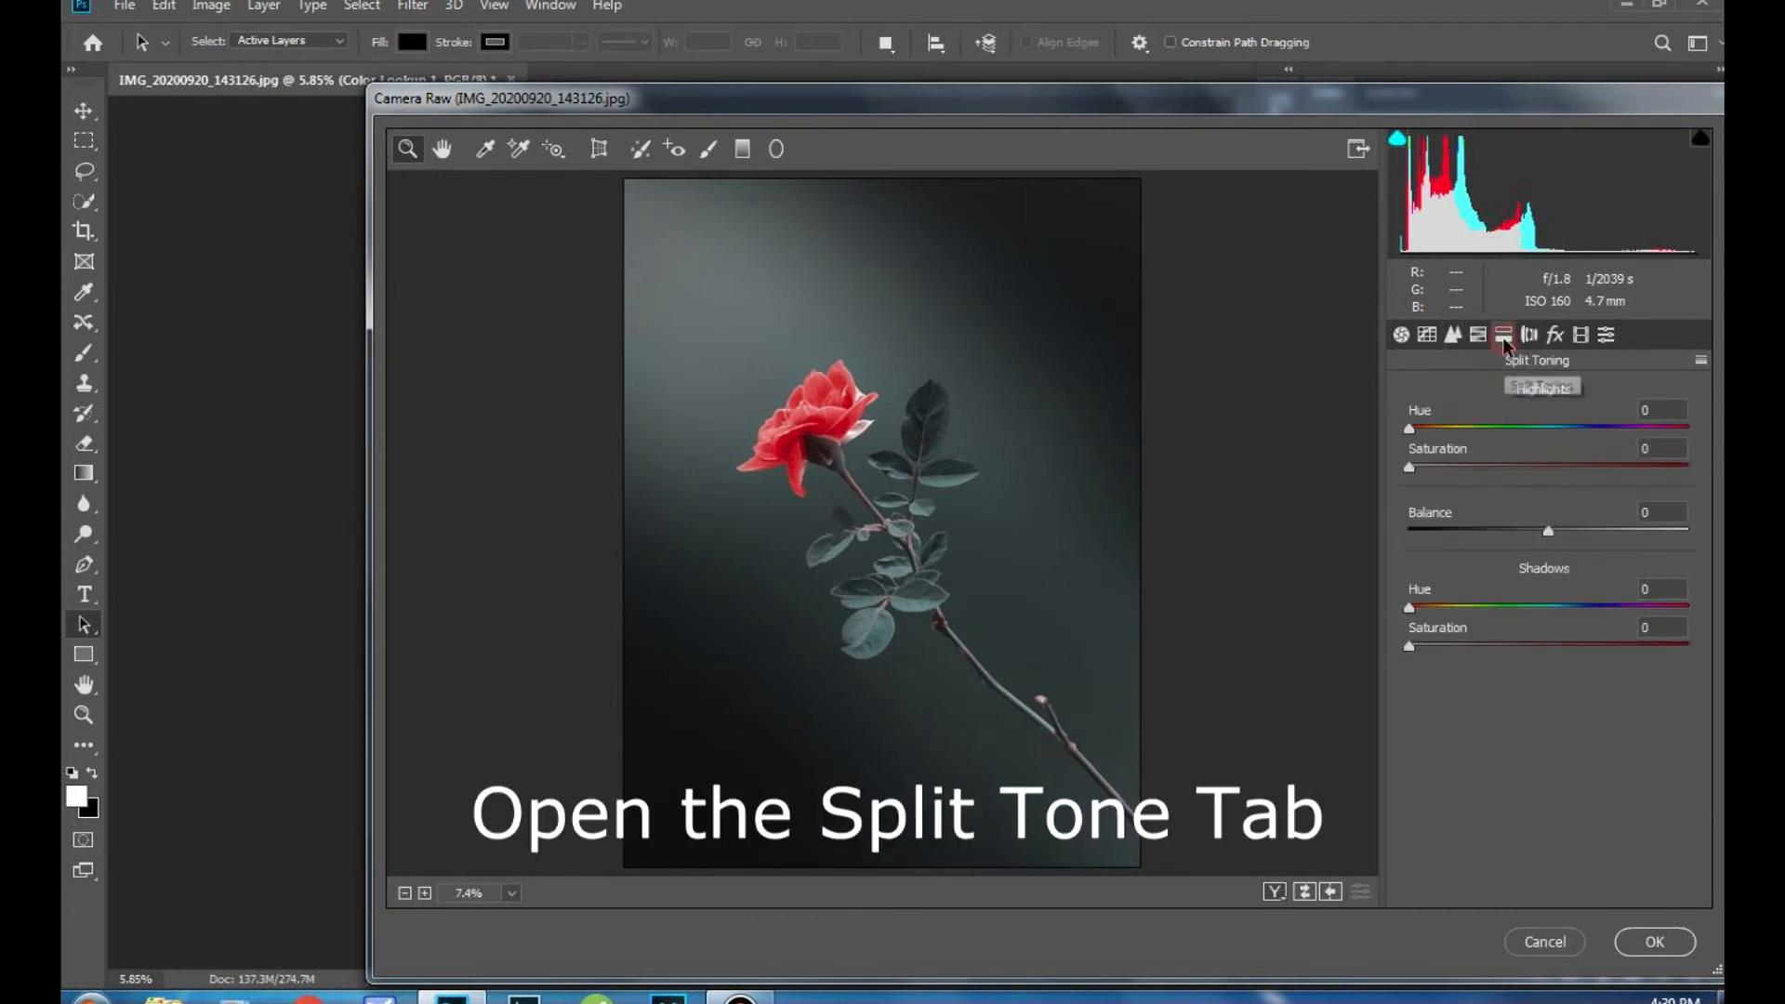
{"action": "left_click_drag", "start_coordinate": [1410, 608], "coordinate": [1585, 650]}
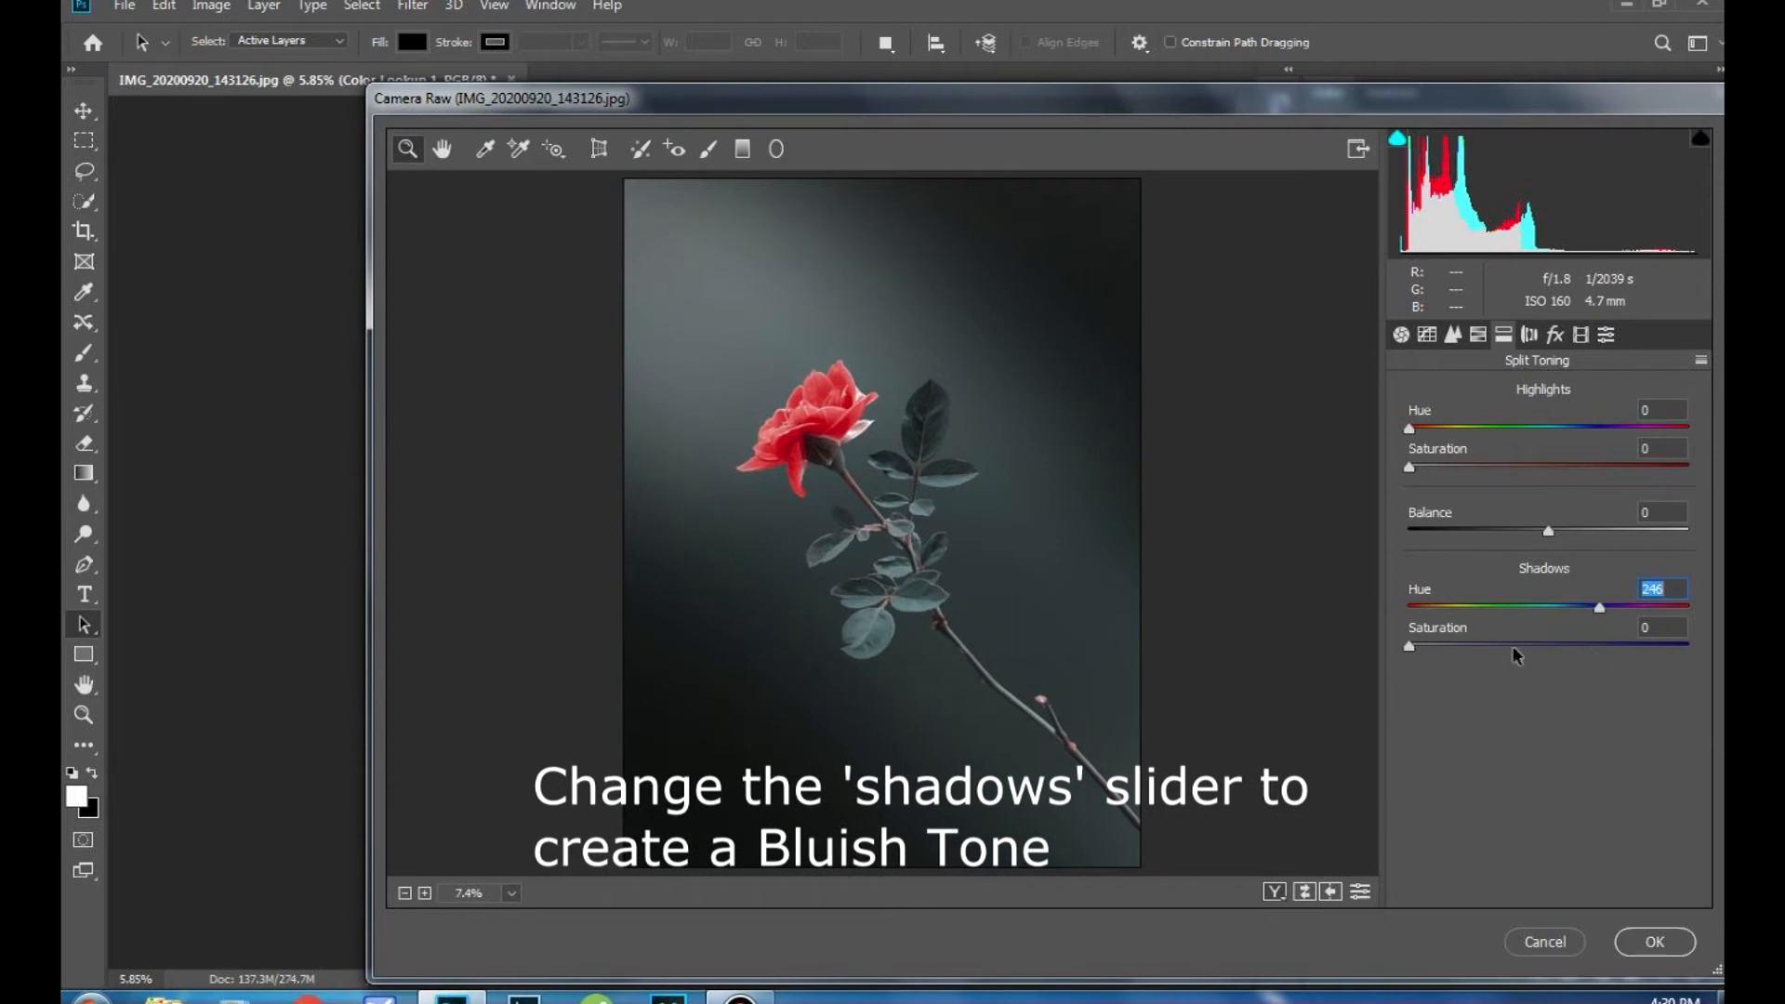
{"action": "left_click_drag", "start_coordinate": [1409, 646], "coordinate": [1459, 658]}
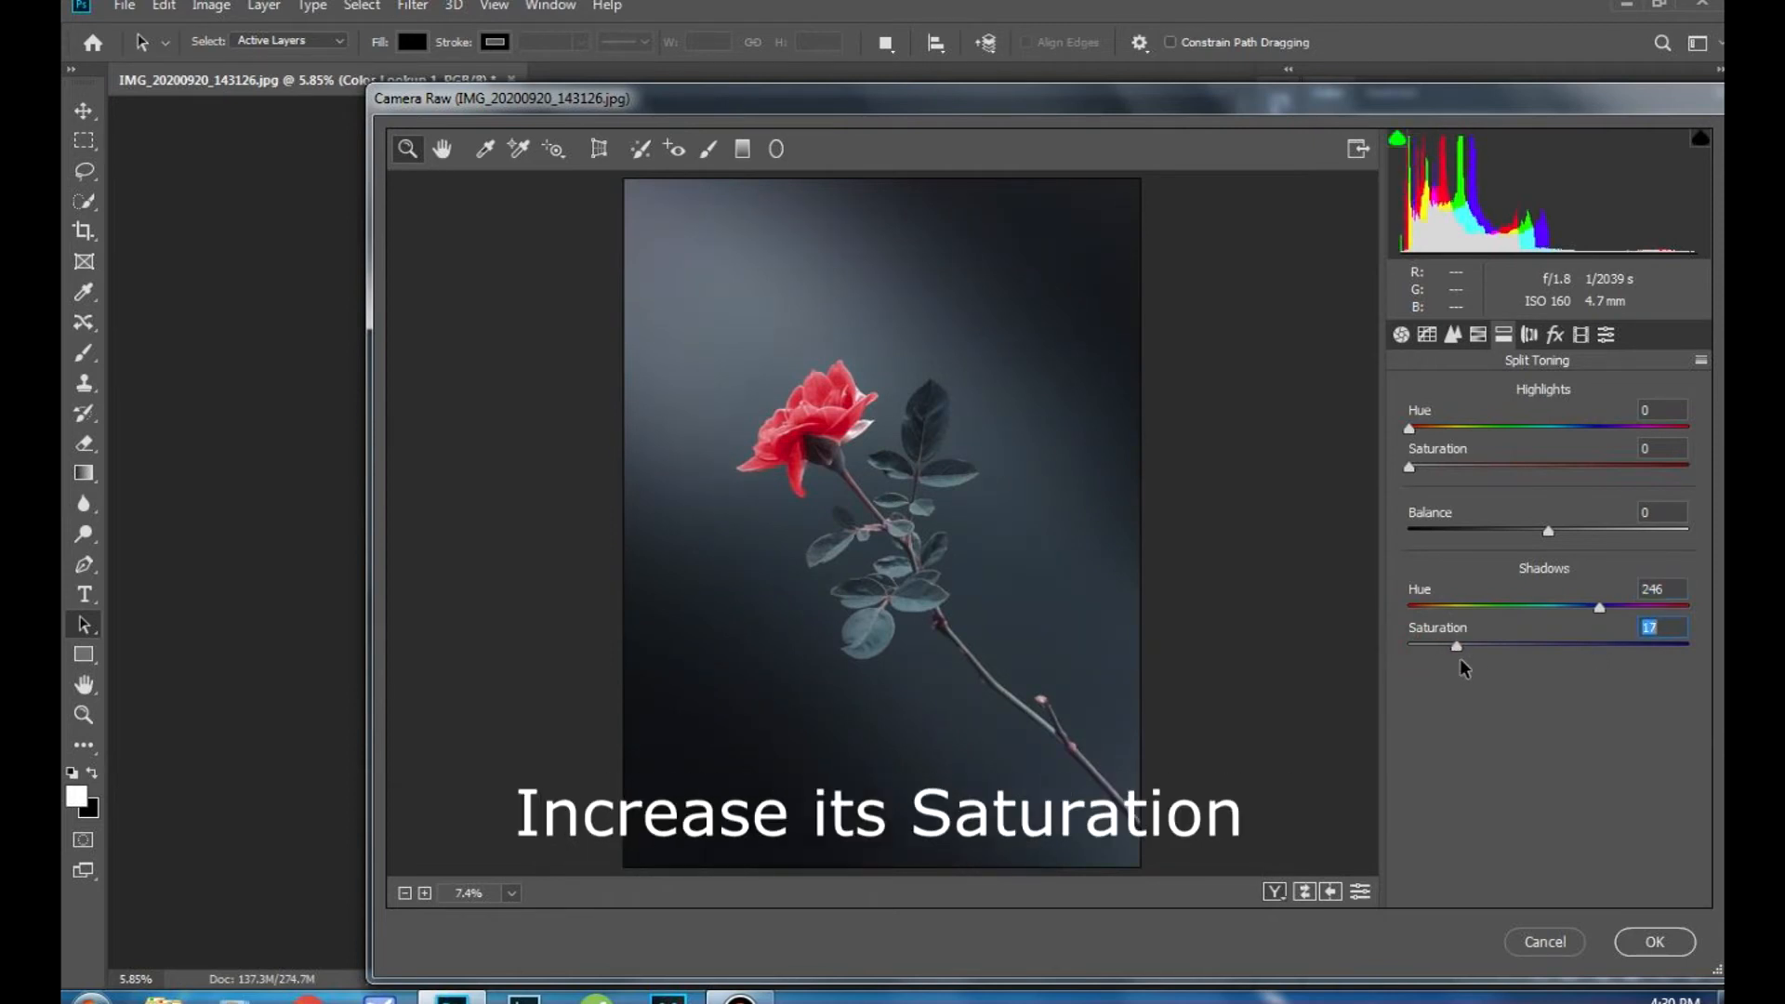
{"action": "mouse_move", "coordinate": [1600, 615]}
{"action": "left_mouse_down"}
{"action": "mouse_move", "coordinate": [1616, 613]}
{"action": "mouse_move", "coordinate": [1605, 621]}
{"action": "left_mouse_up"}
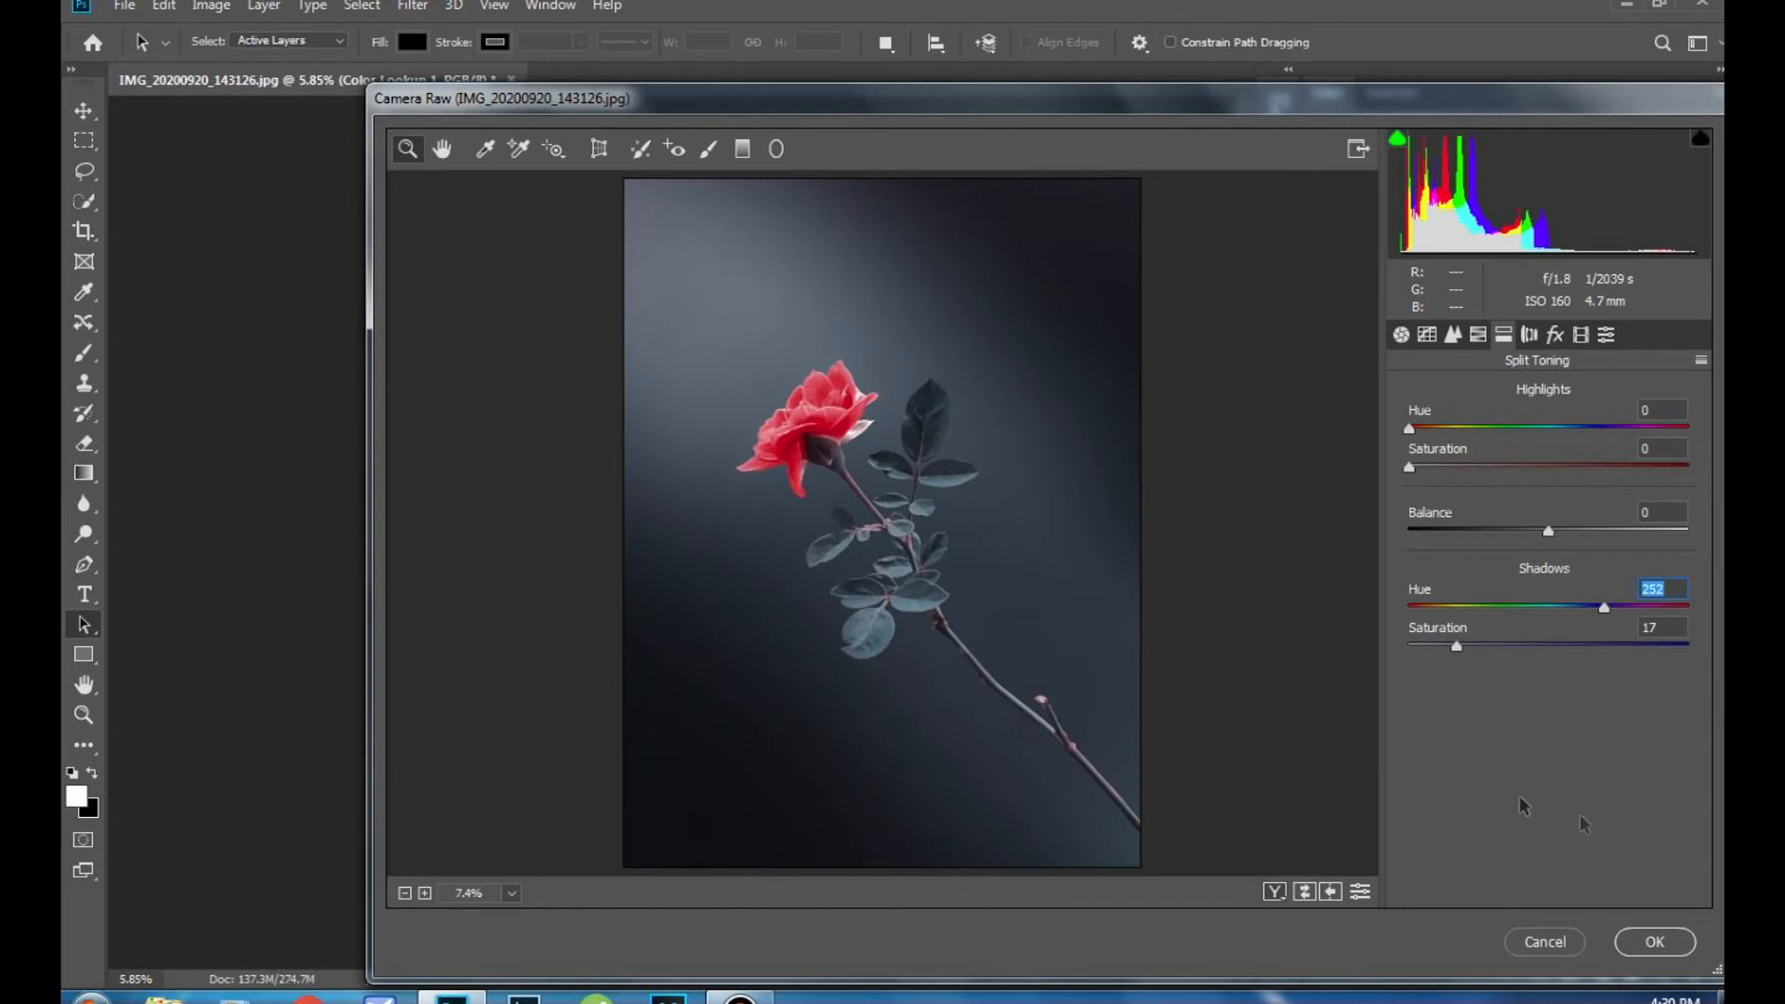
{"action": "left_click", "coordinate": [1654, 941]}
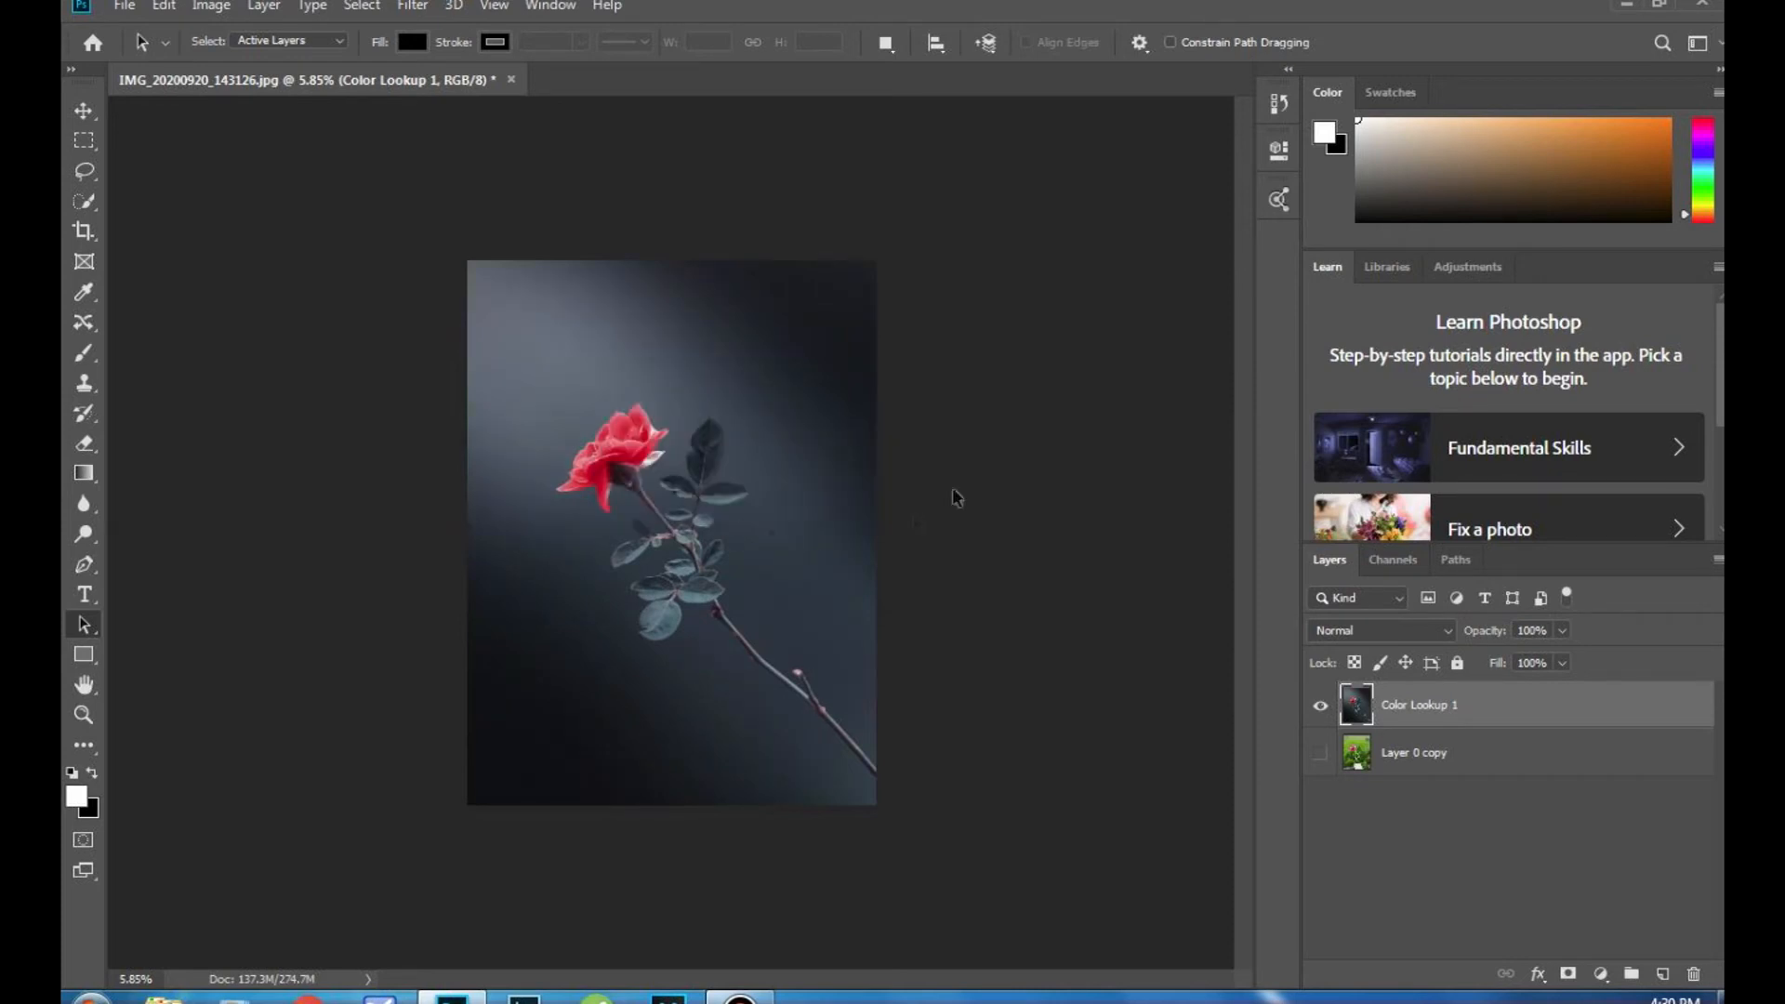
Step: Reopen the Camera Raw Filter and raise the HSL saturation of the Reds to +38
{"action": "scroll", "coordinate": [590, 531], "scroll_direction": "up", "scroll_amount": 2}
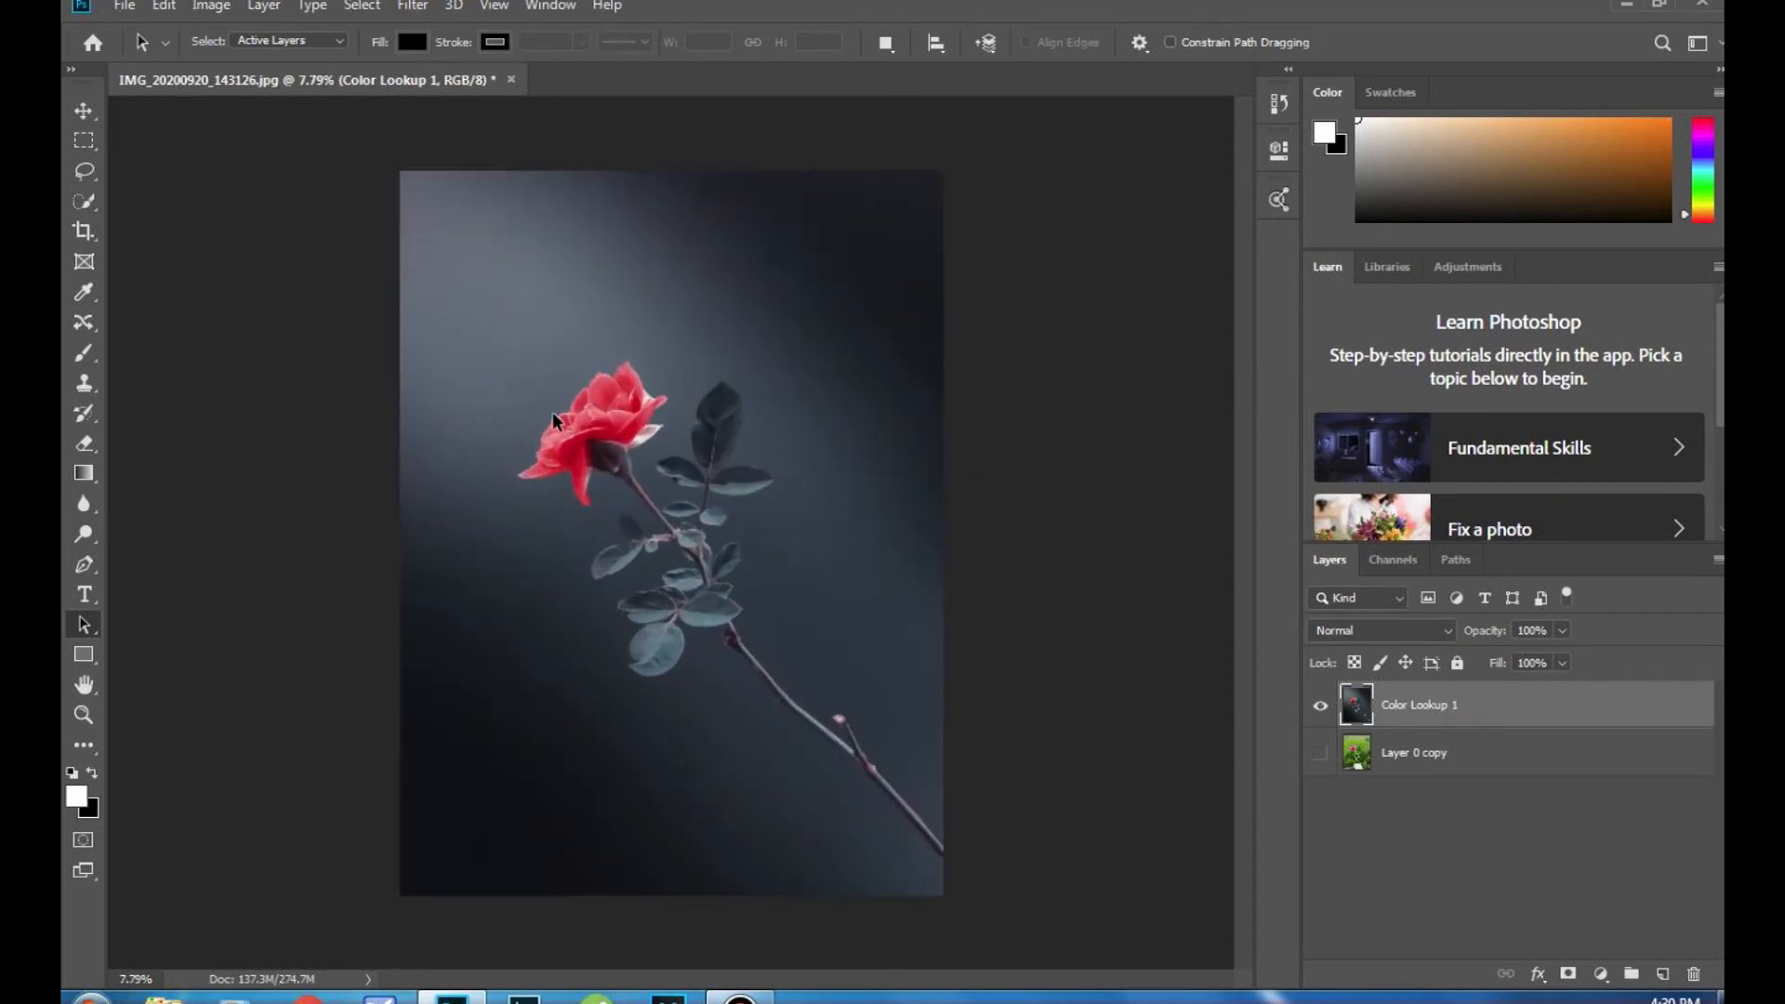
{"action": "scroll", "coordinate": [650, 409], "scroll_direction": "up", "scroll_amount": 3}
{"action": "scroll", "coordinate": [656, 418], "scroll_direction": "down", "scroll_amount": 3}
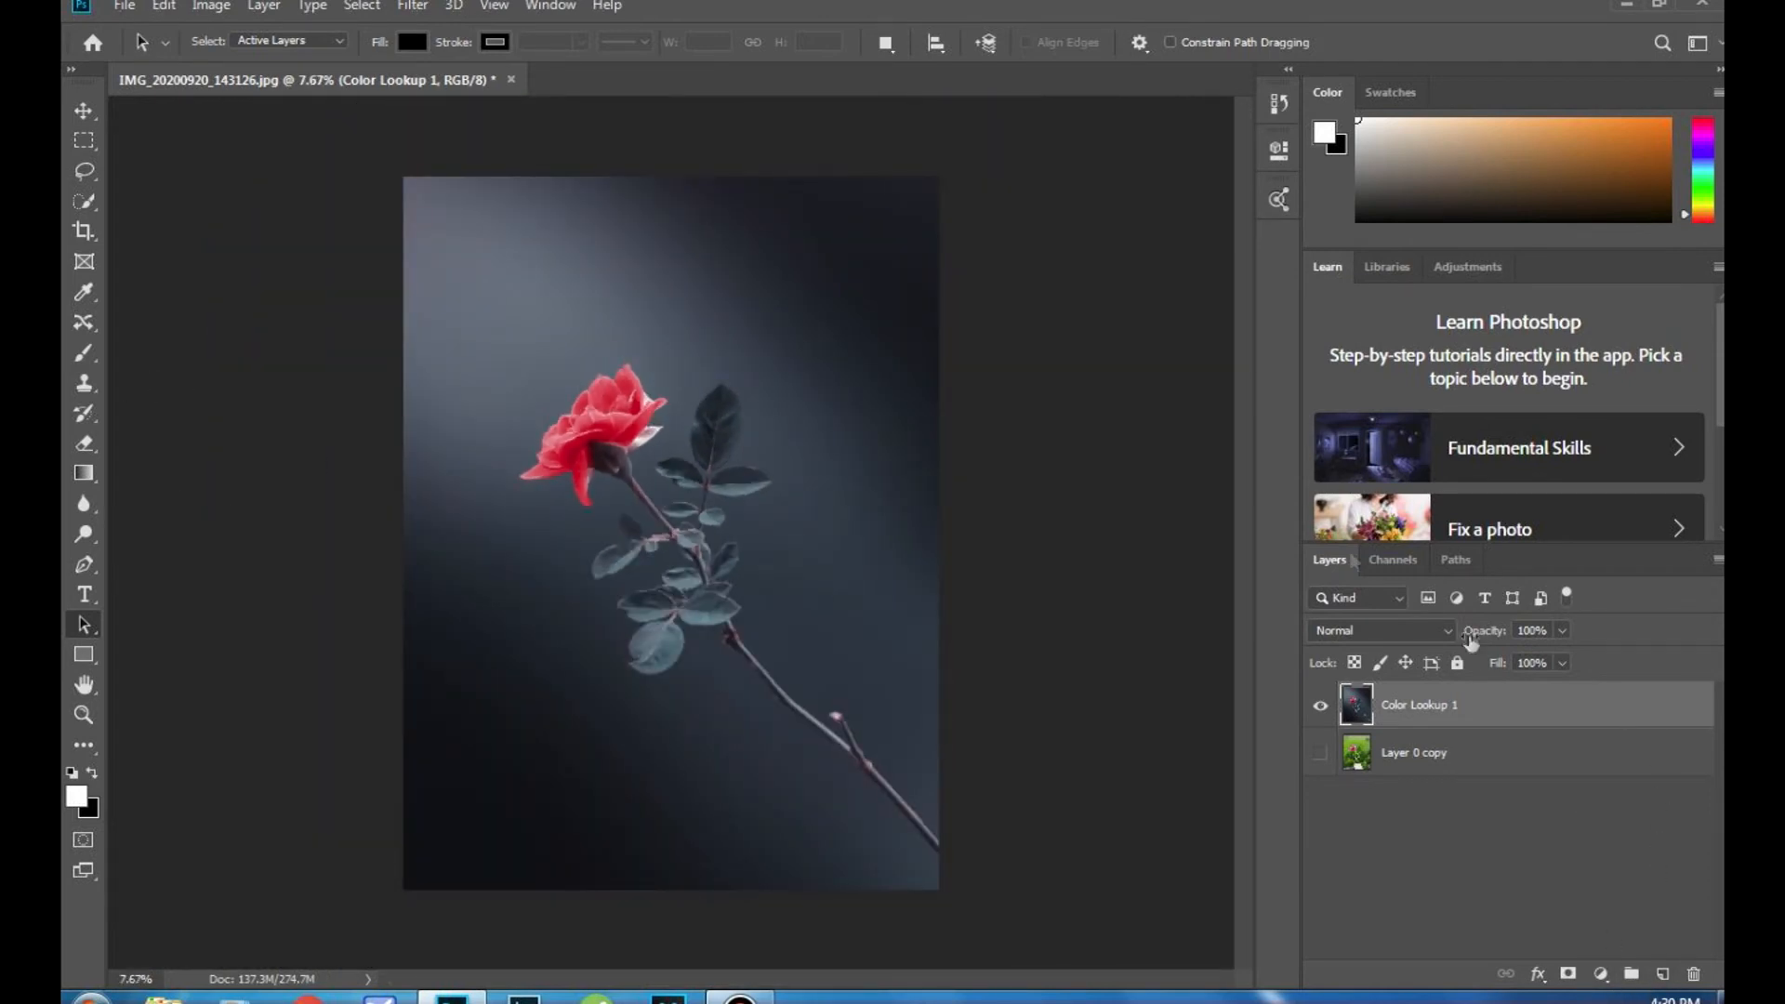
{"action": "left_click", "coordinate": [411, 6]}
{"action": "left_click", "coordinate": [478, 145]}
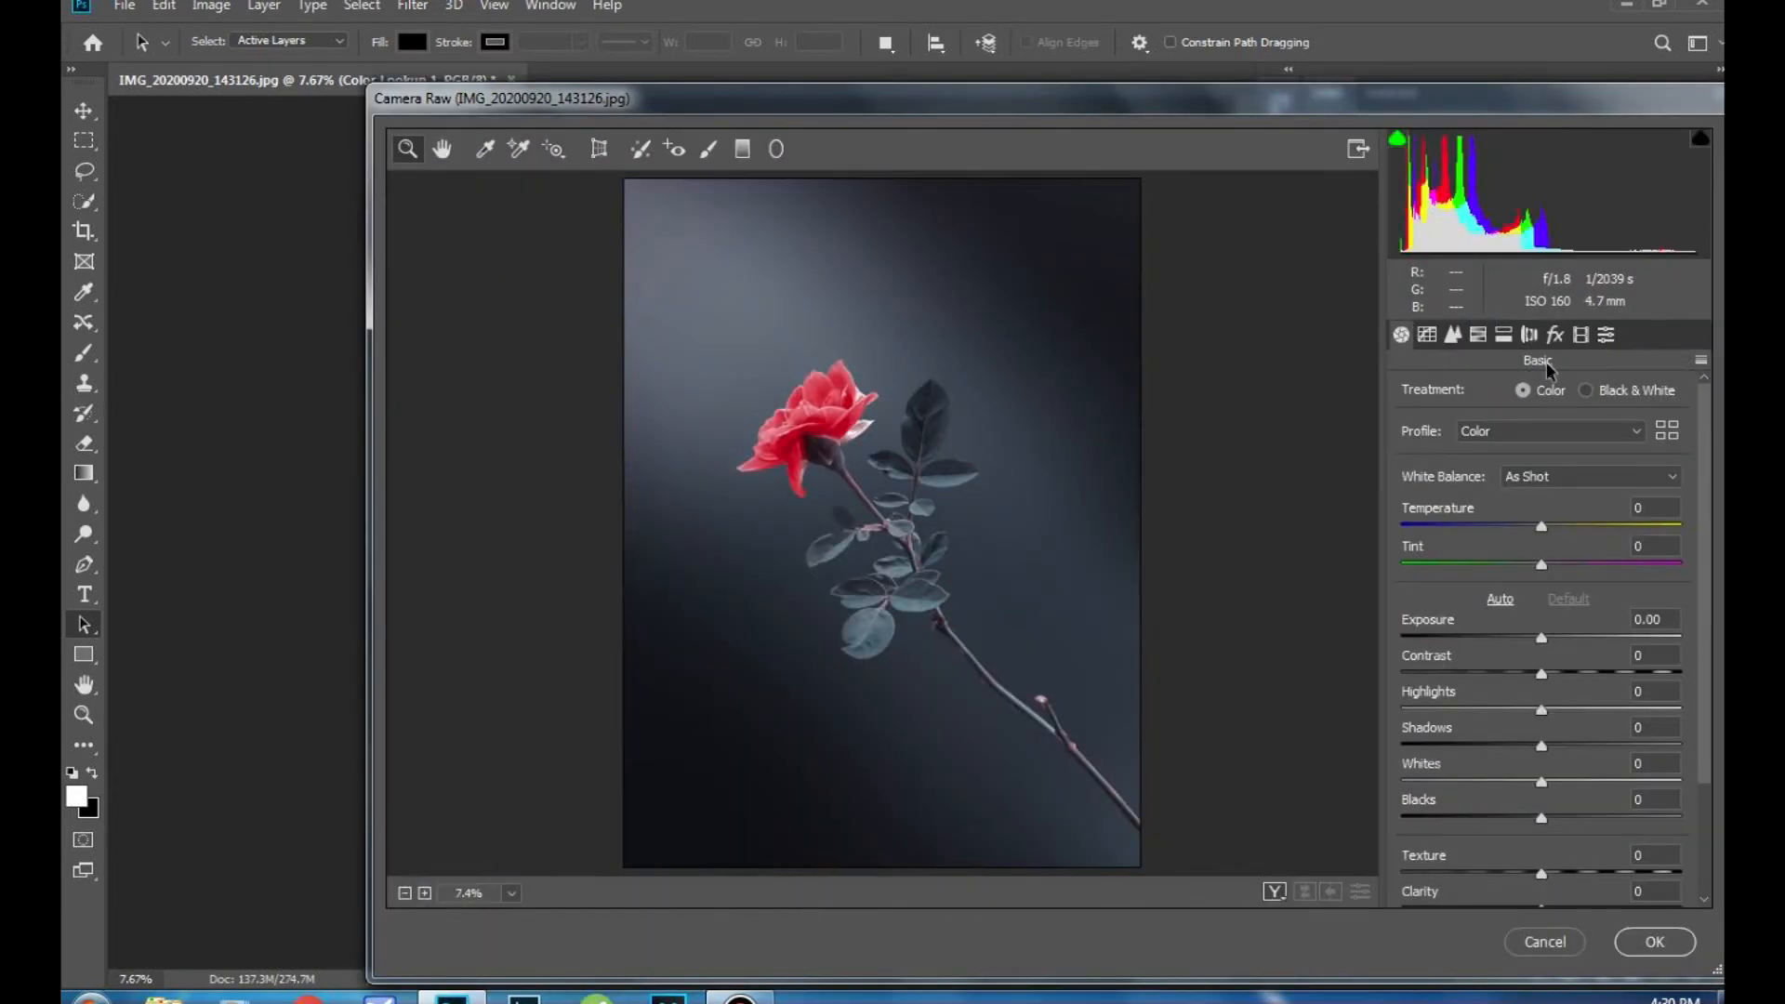
{"action": "left_click", "coordinate": [1500, 339]}
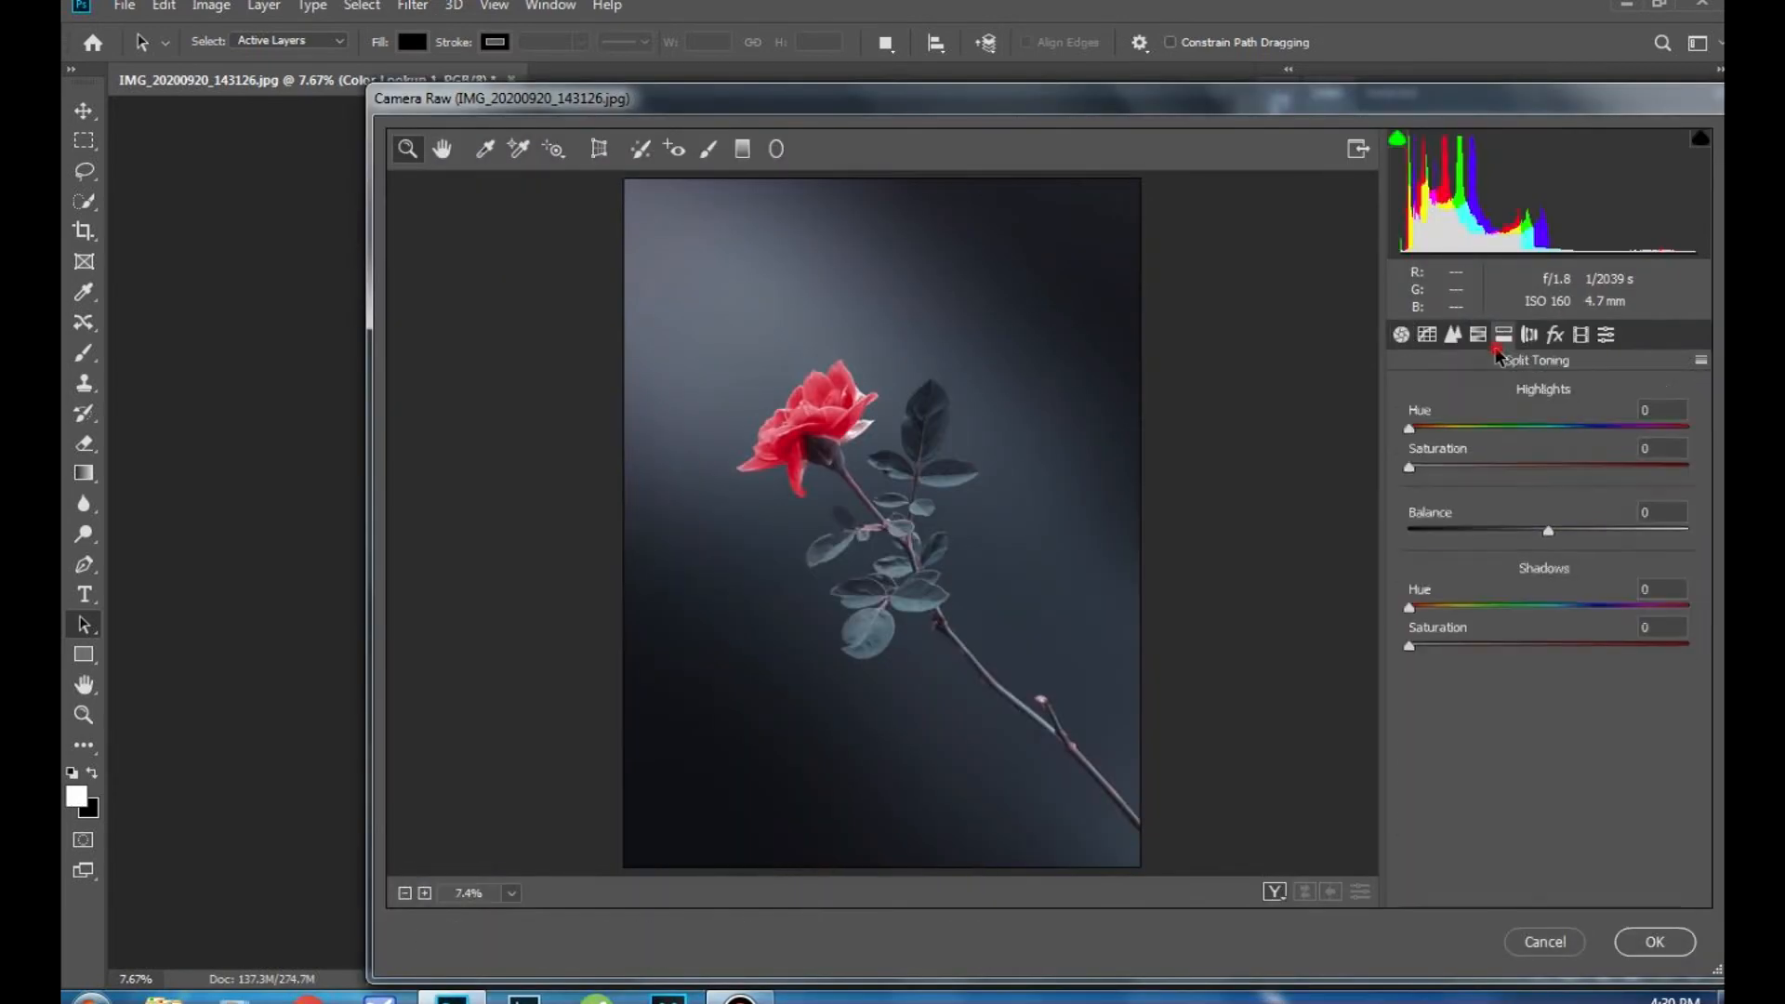
{"action": "left_click", "coordinate": [1478, 336]}
{"action": "left_click", "coordinate": [1487, 398]}
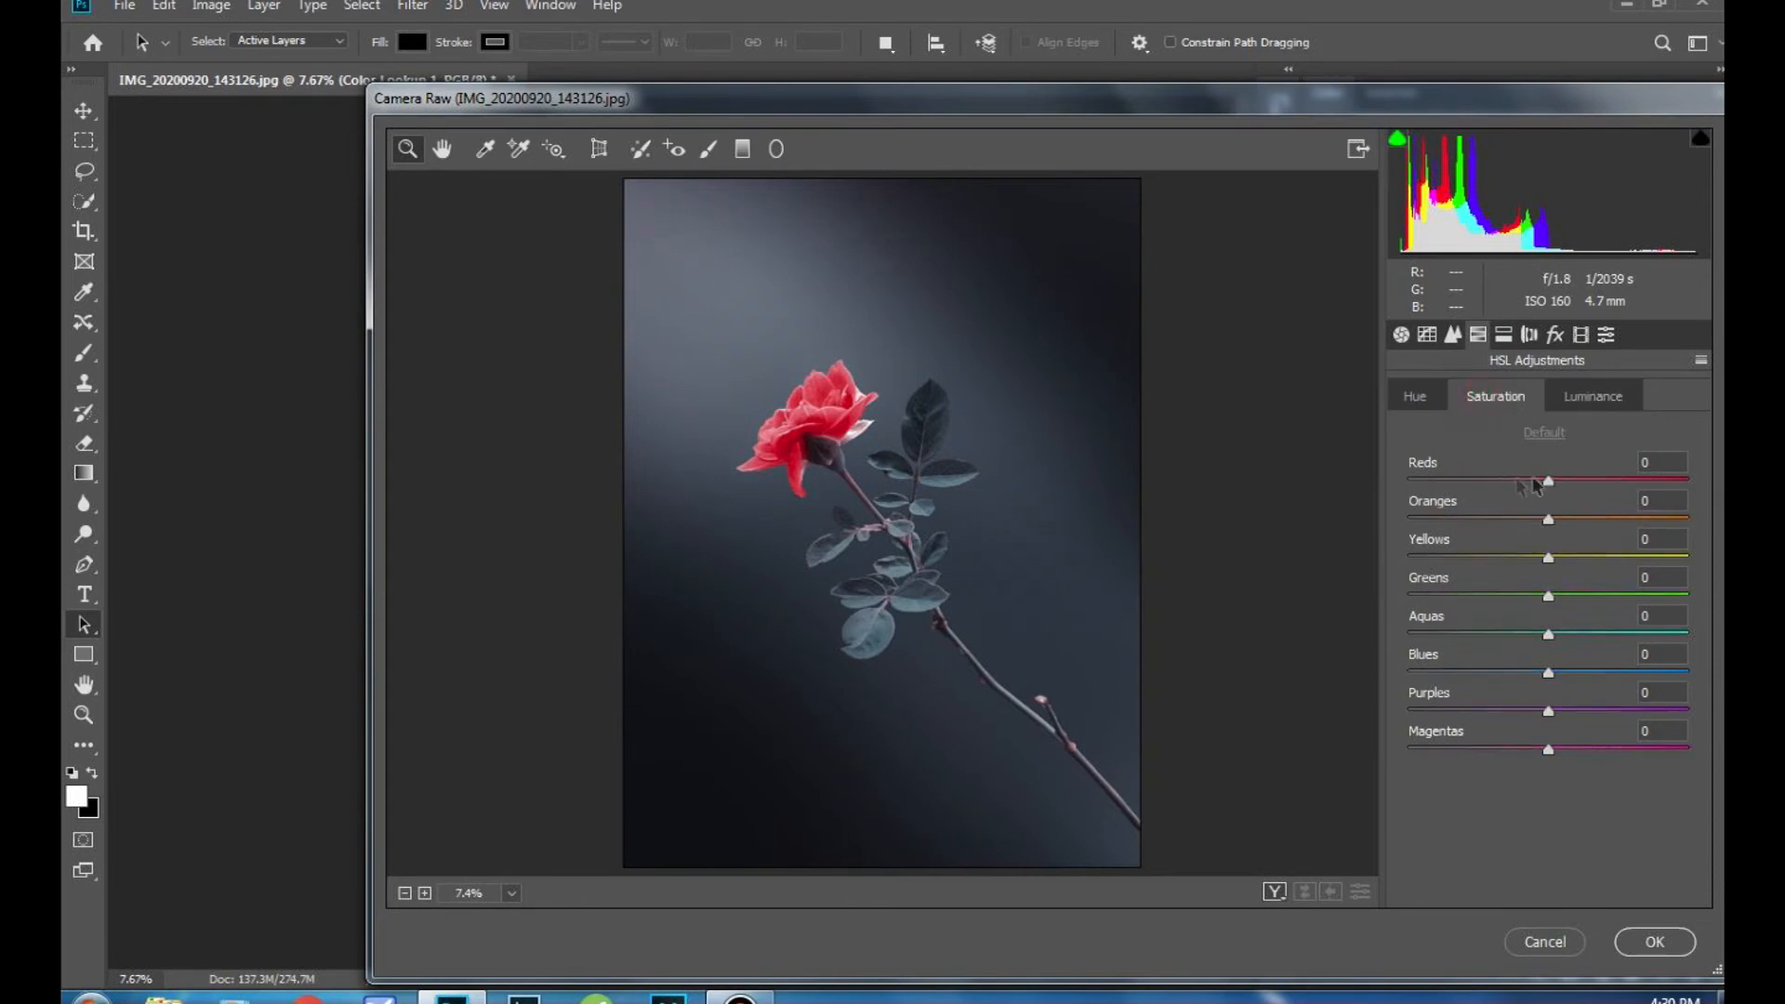
{"action": "left_click_drag", "start_coordinate": [1549, 485], "coordinate": [1603, 484]}
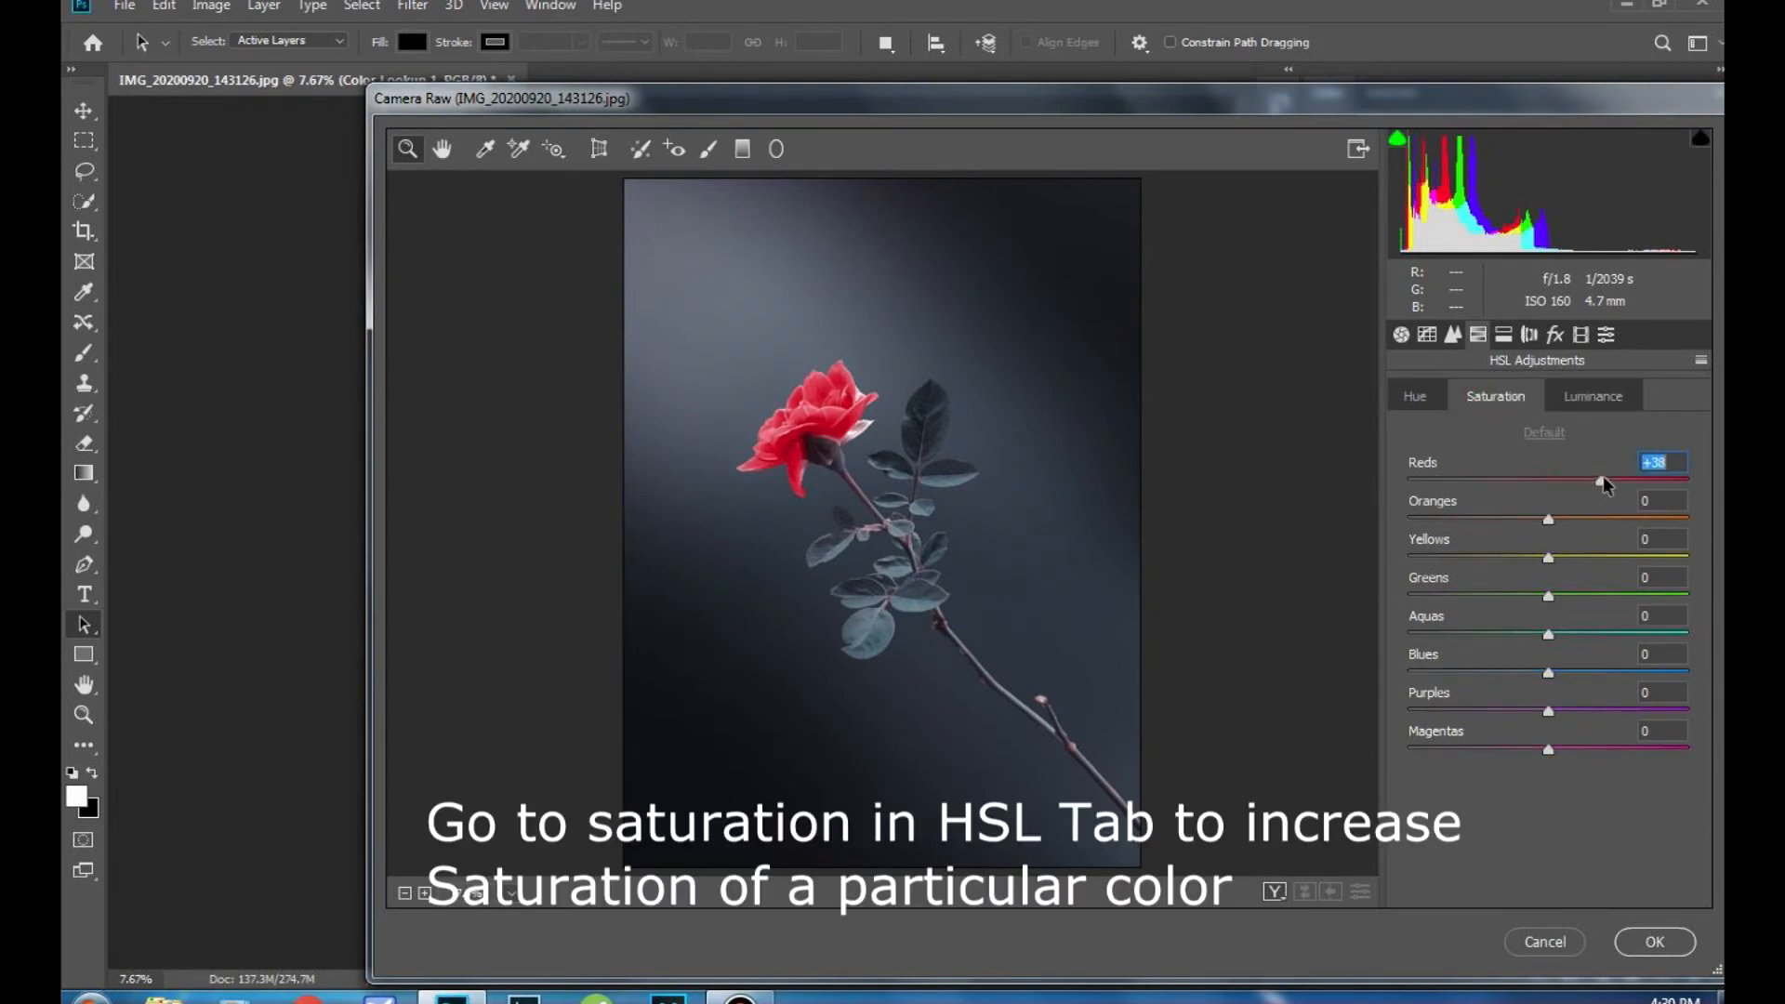
Step: Raise the HSL luminance of the Reds to +23 and apply the Camera Raw Filter
{"action": "left_click", "coordinate": [1601, 400]}
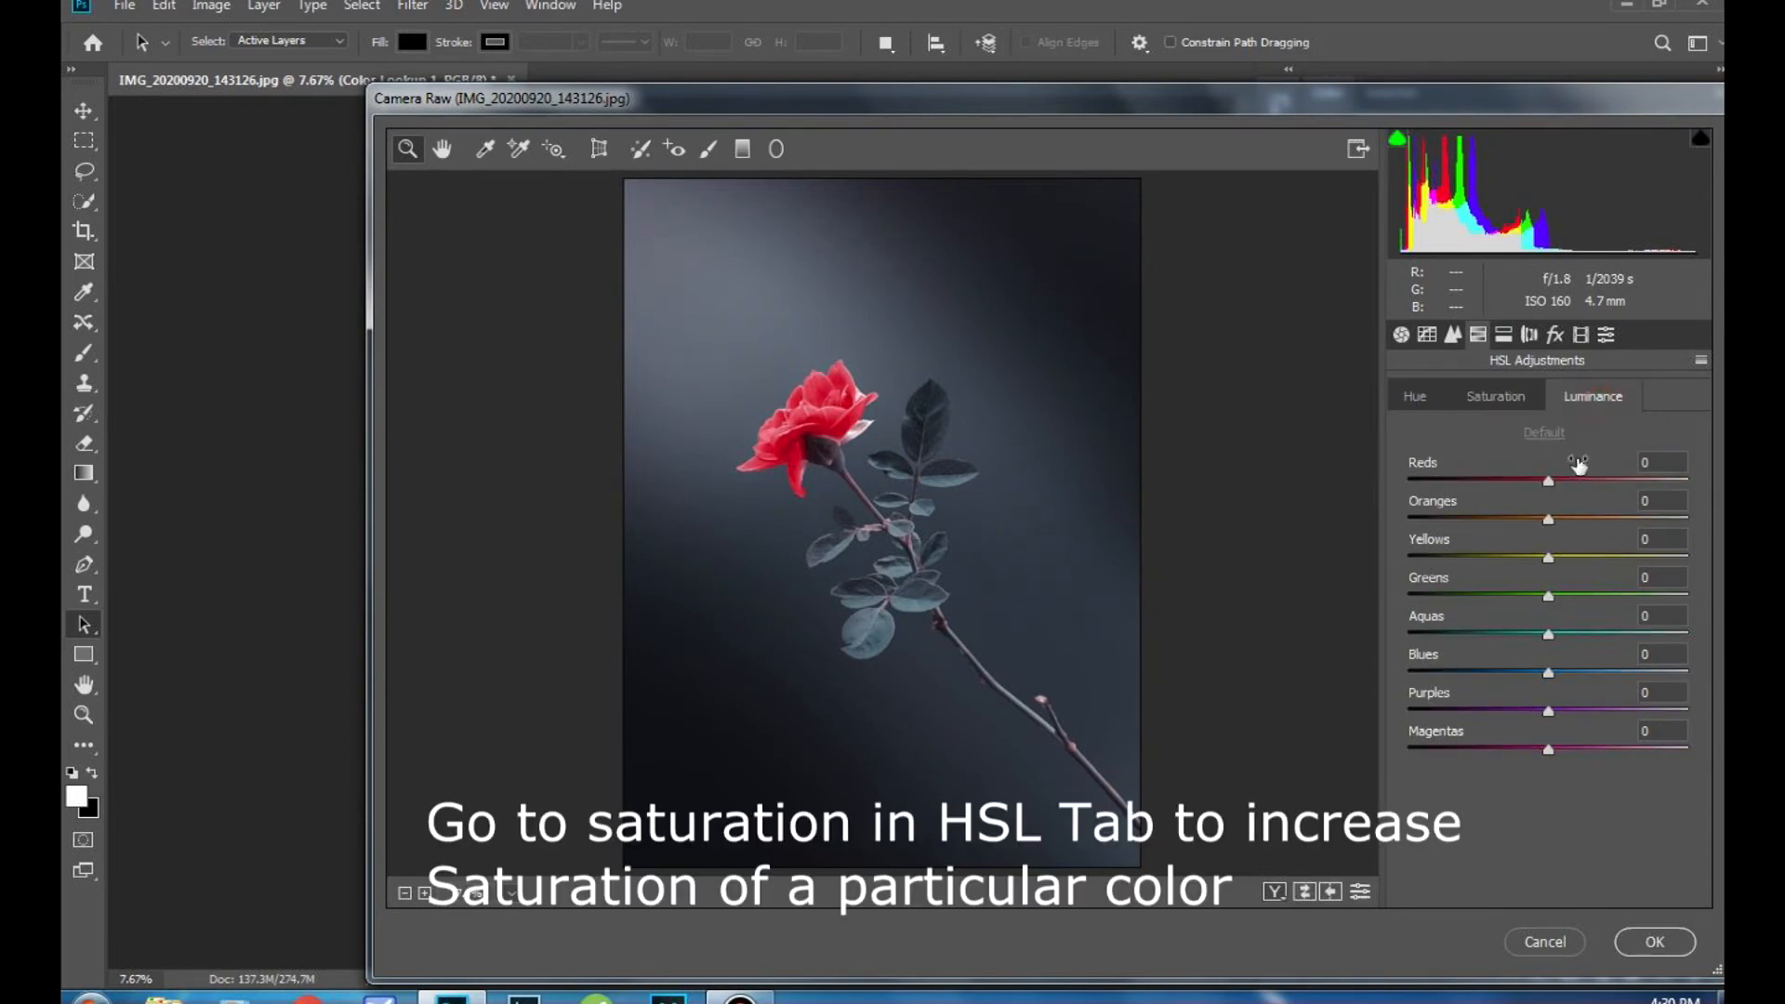
{"action": "mouse_move", "coordinate": [1559, 487]}
{"action": "left_mouse_down"}
{"action": "mouse_move", "coordinate": [1586, 482]}
{"action": "mouse_move", "coordinate": [1536, 483]}
{"action": "mouse_move", "coordinate": [1581, 484]}
{"action": "left_mouse_up"}
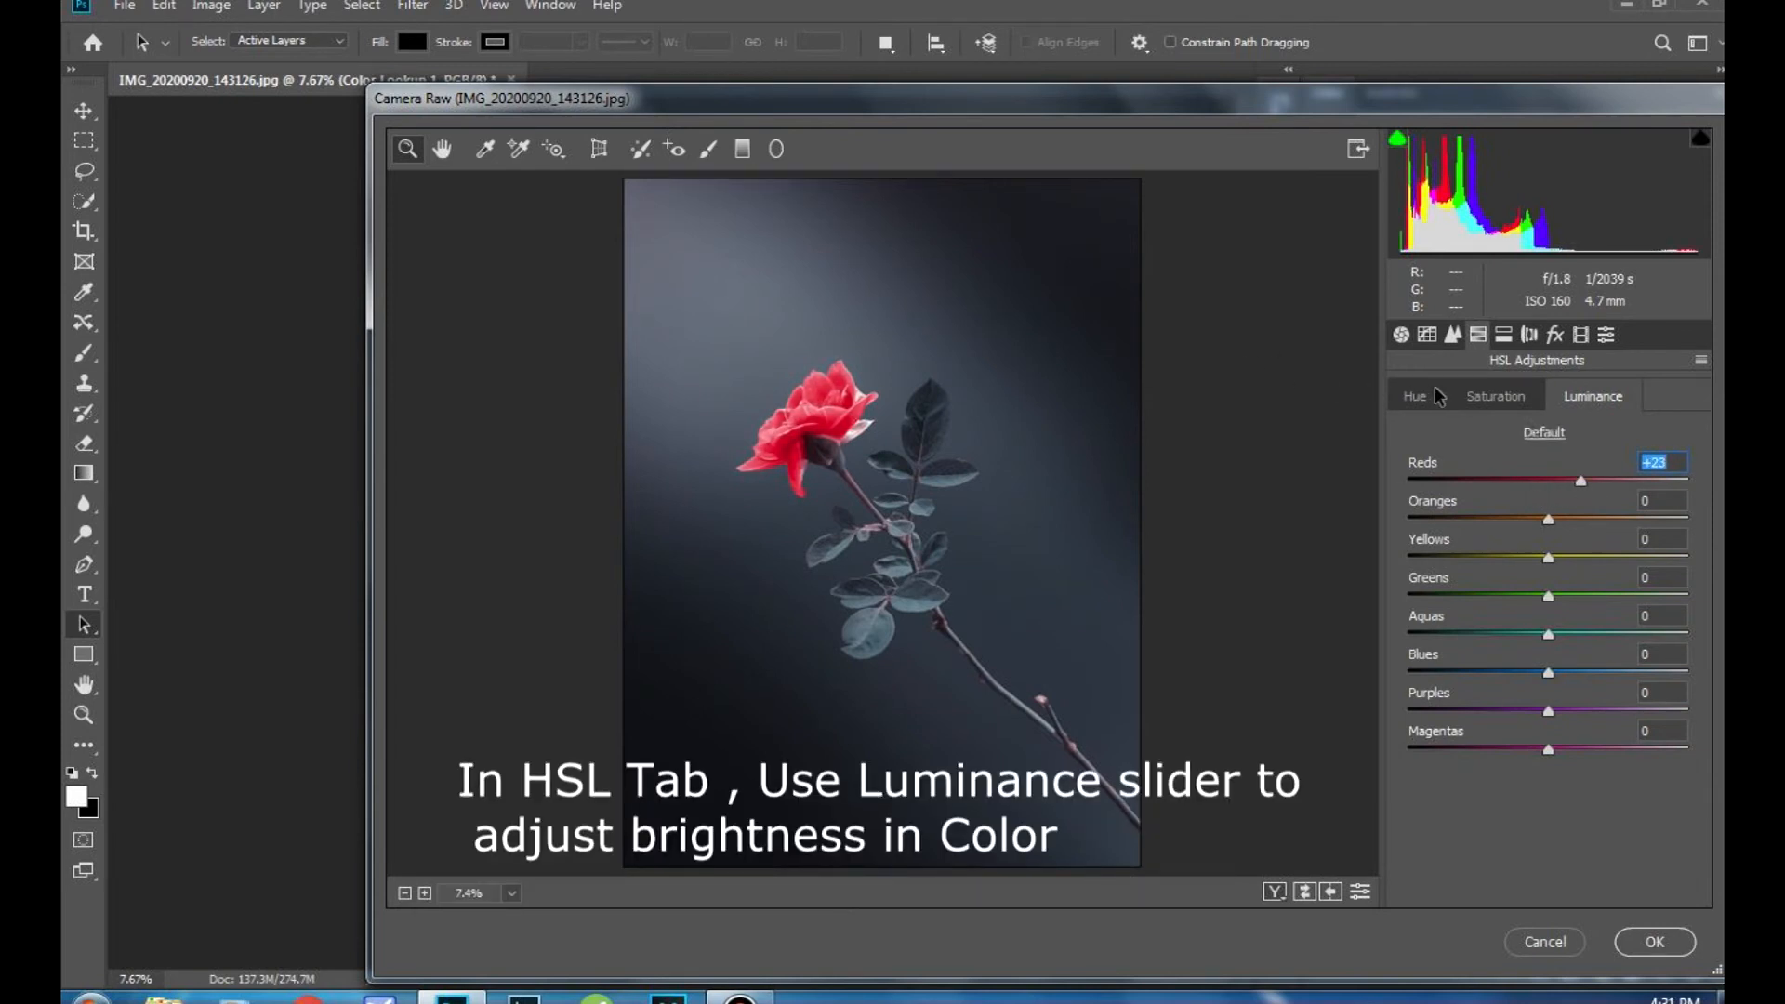
{"action": "left_click", "coordinate": [1427, 334]}
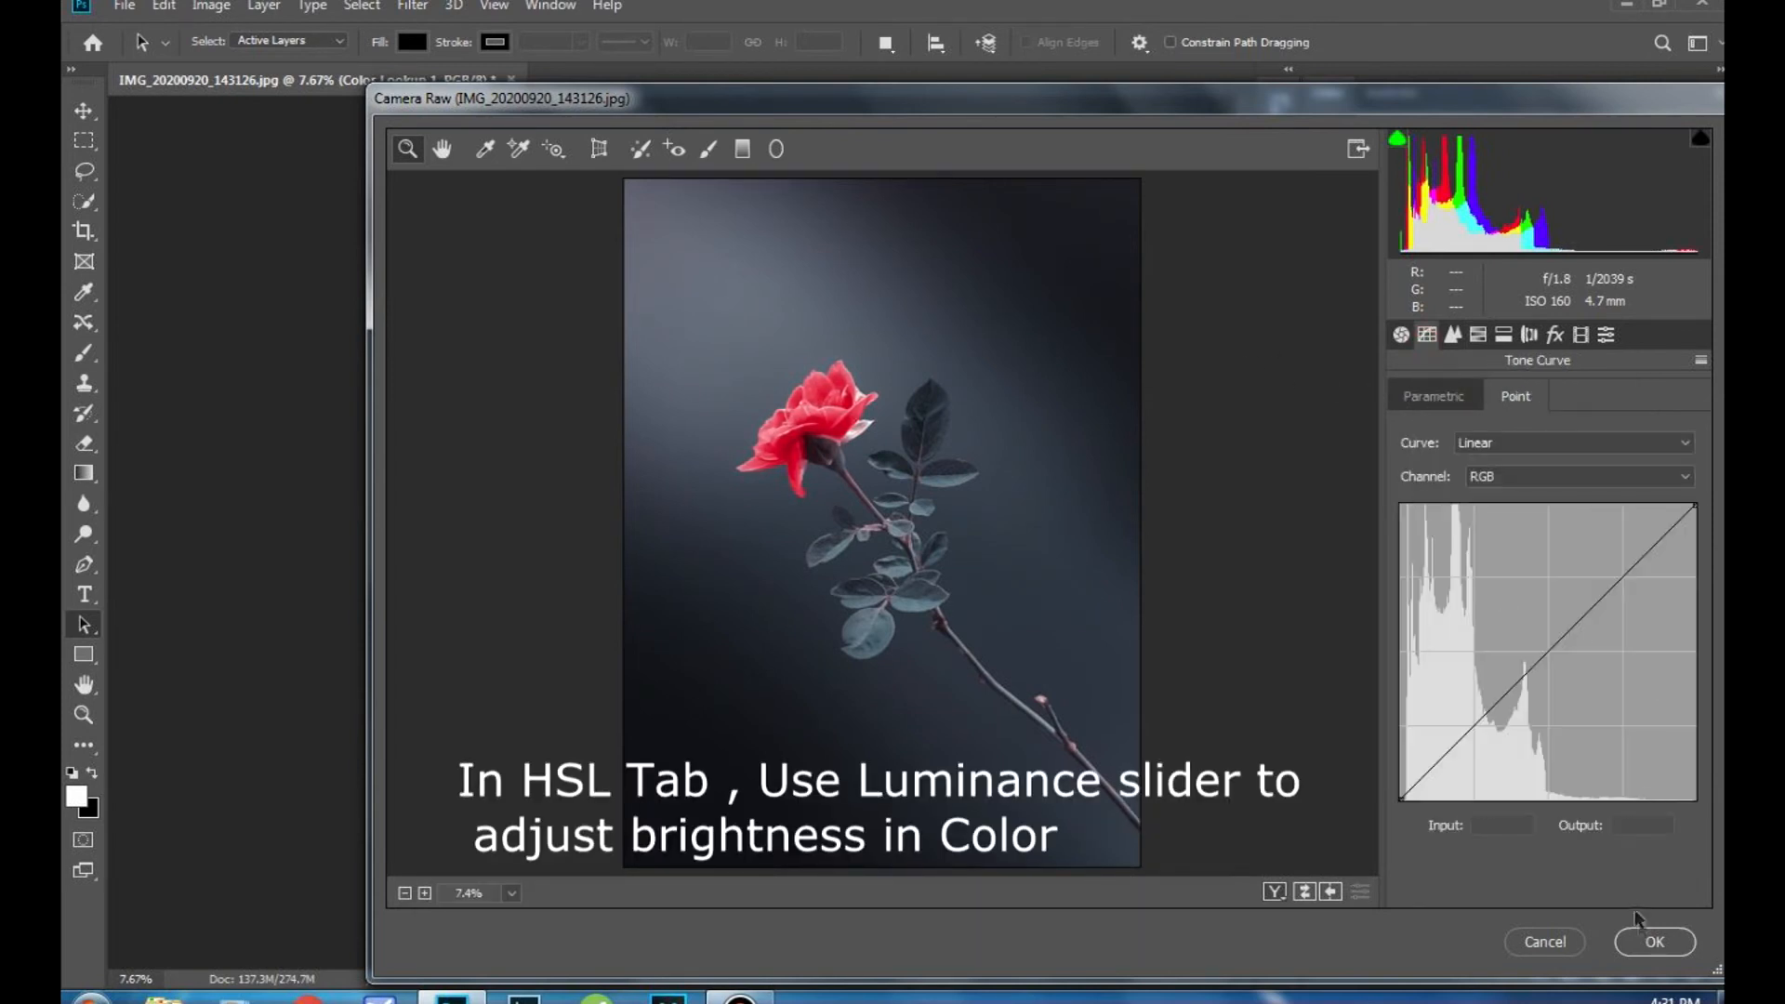
{"action": "left_click", "coordinate": [1653, 941]}
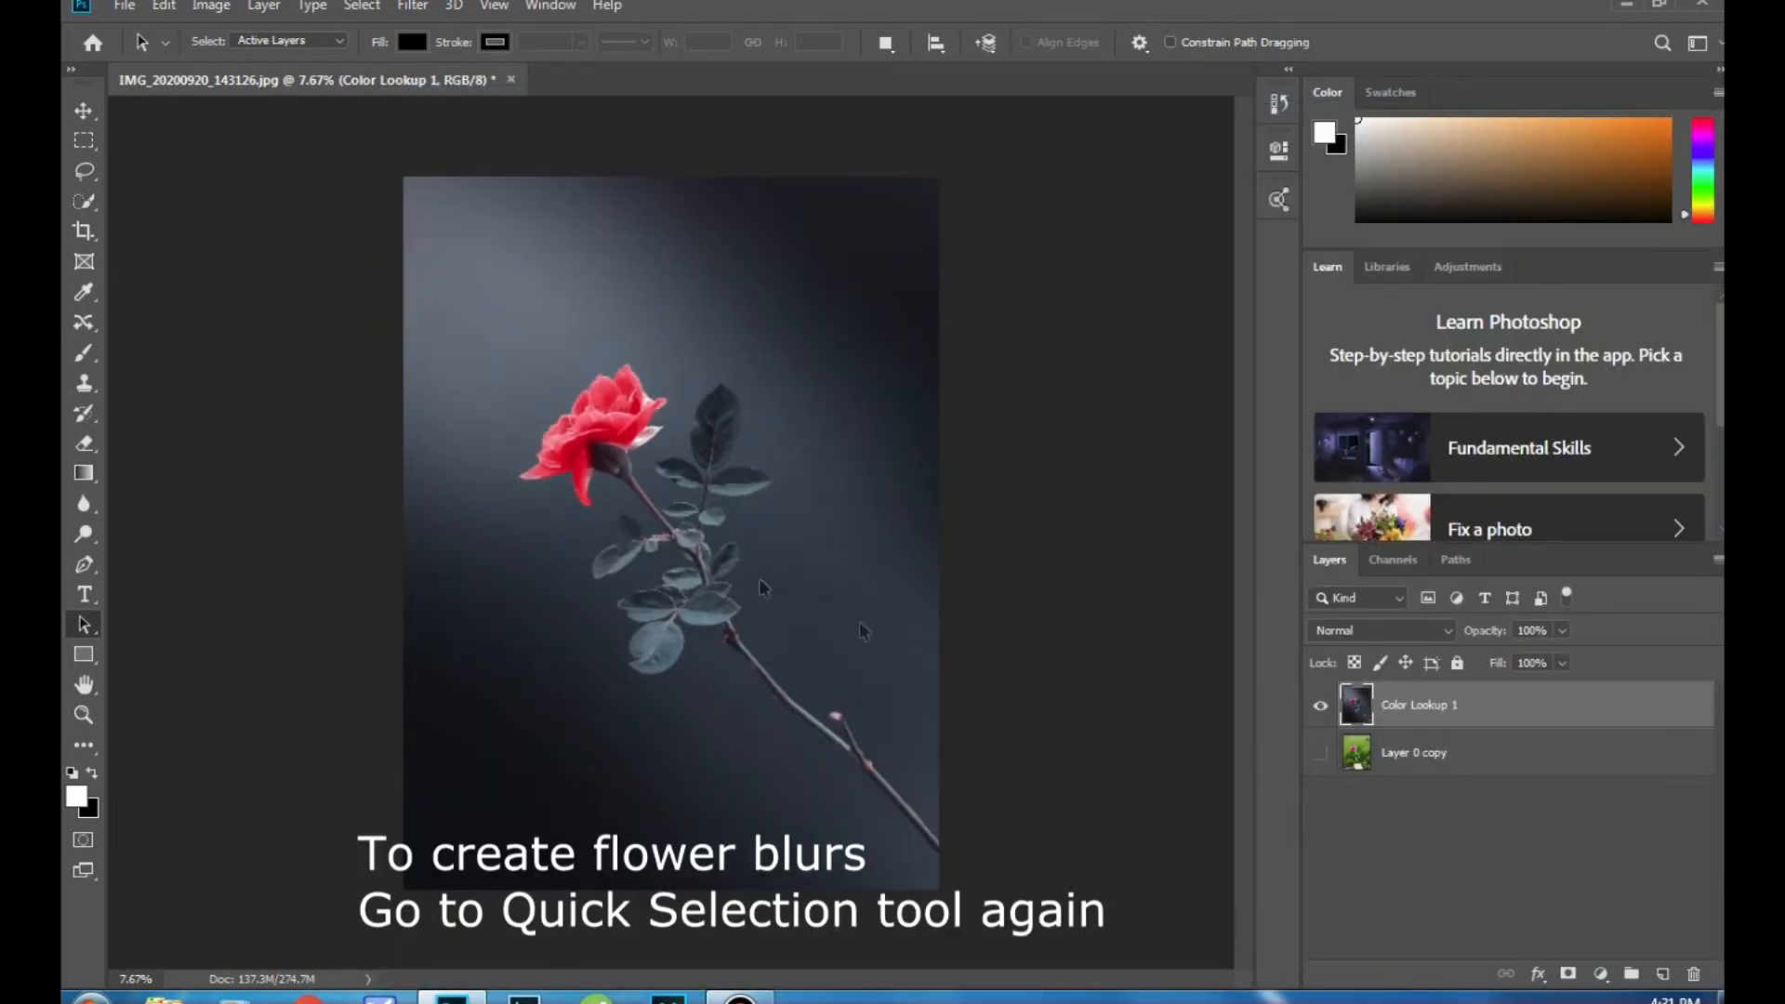
Step: Select the rose's flower head with the Quick Selection tool, refining the edge around its base with a size 150 brush
{"action": "left_click", "coordinate": [84, 200]}
{"action": "left_click", "coordinate": [172, 201]}
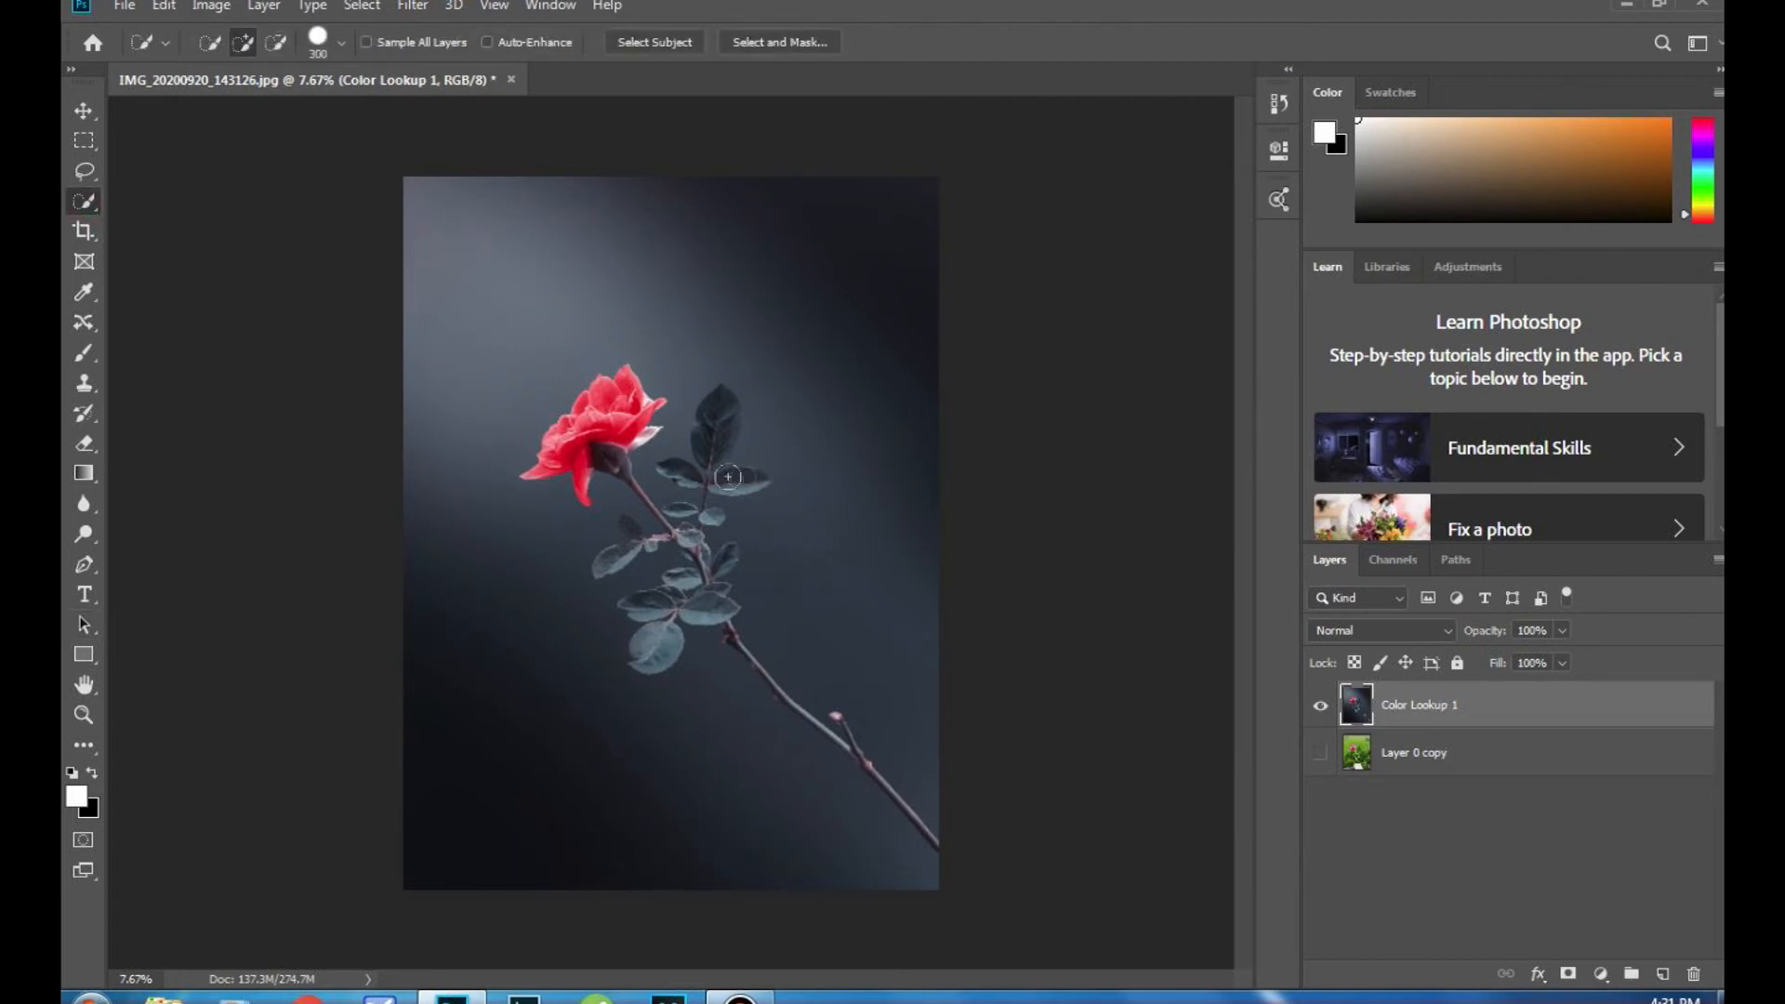
{"action": "scroll", "coordinate": [482, 437], "scroll_direction": "up", "scroll_amount": 3}
{"action": "mouse_move", "coordinate": [562, 409]}
{"action": "left_mouse_down"}
{"action": "mouse_move", "coordinate": [603, 391]}
{"action": "mouse_move", "coordinate": [562, 427]}
{"action": "mouse_move", "coordinate": [609, 438]}
{"action": "left_mouse_up"}
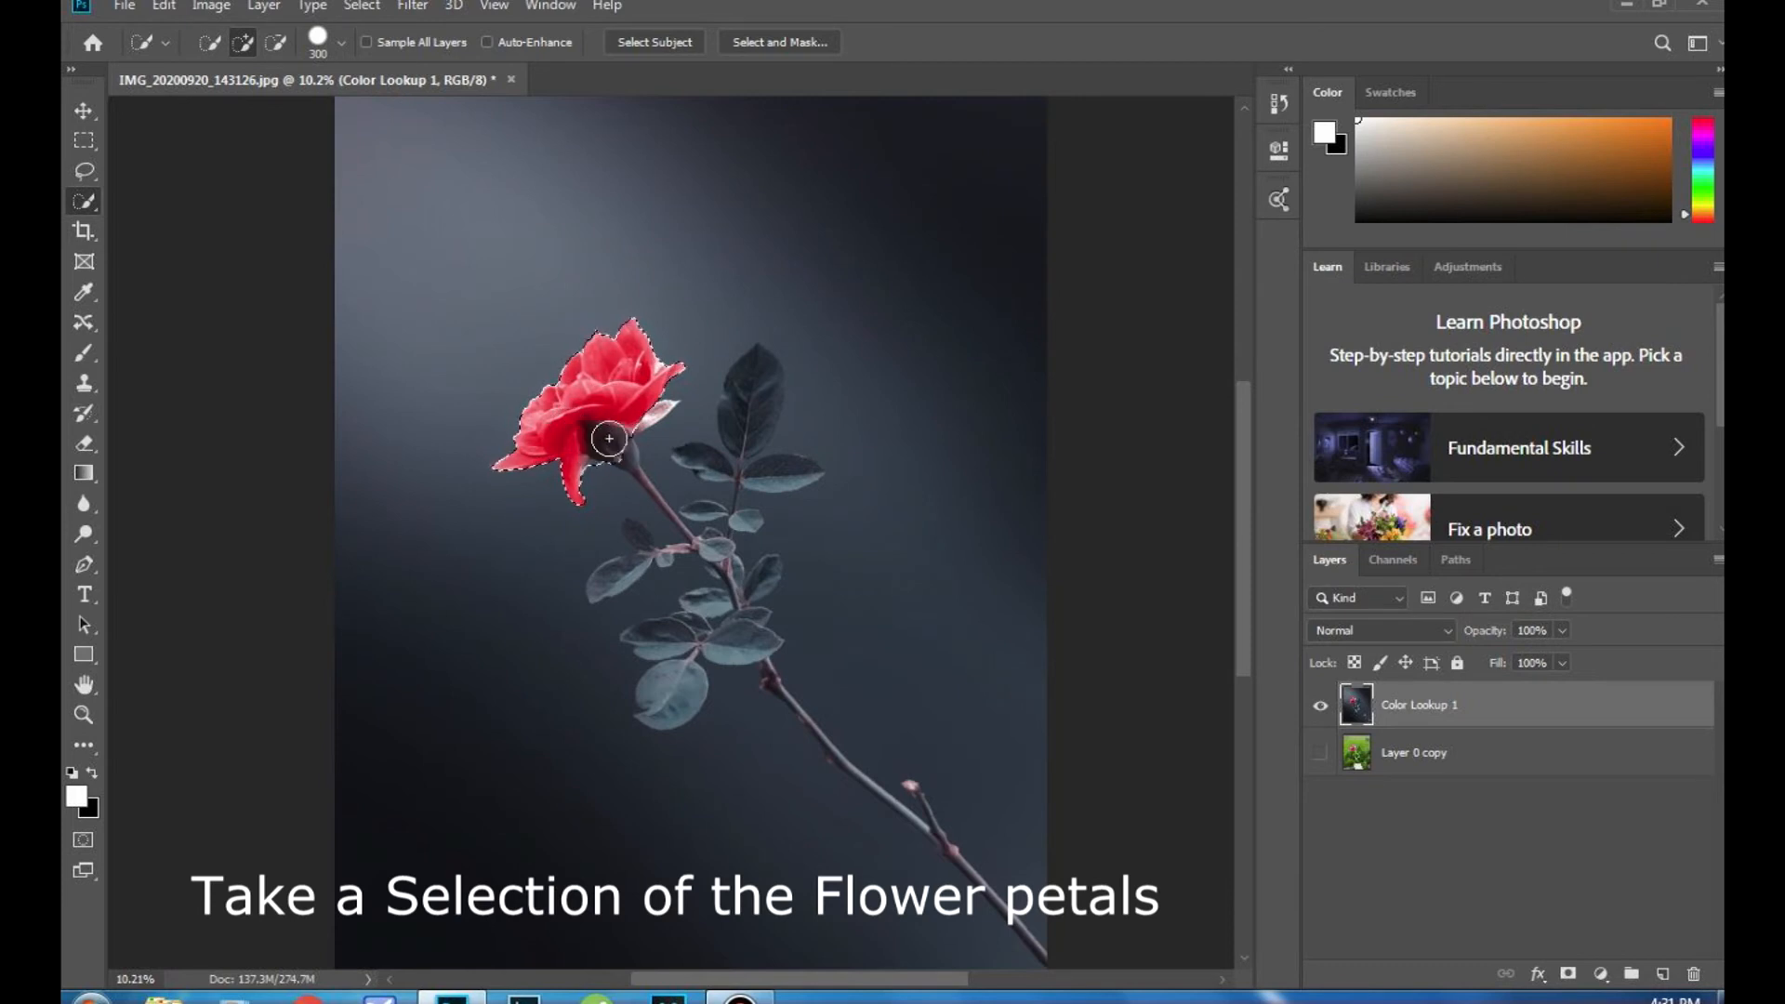
{"action": "scroll", "coordinate": [608, 438], "scroll_direction": "up", "scroll_amount": 3}
{"action": "left_click", "coordinate": [625, 458]}
{"action": "key", "text": "["}
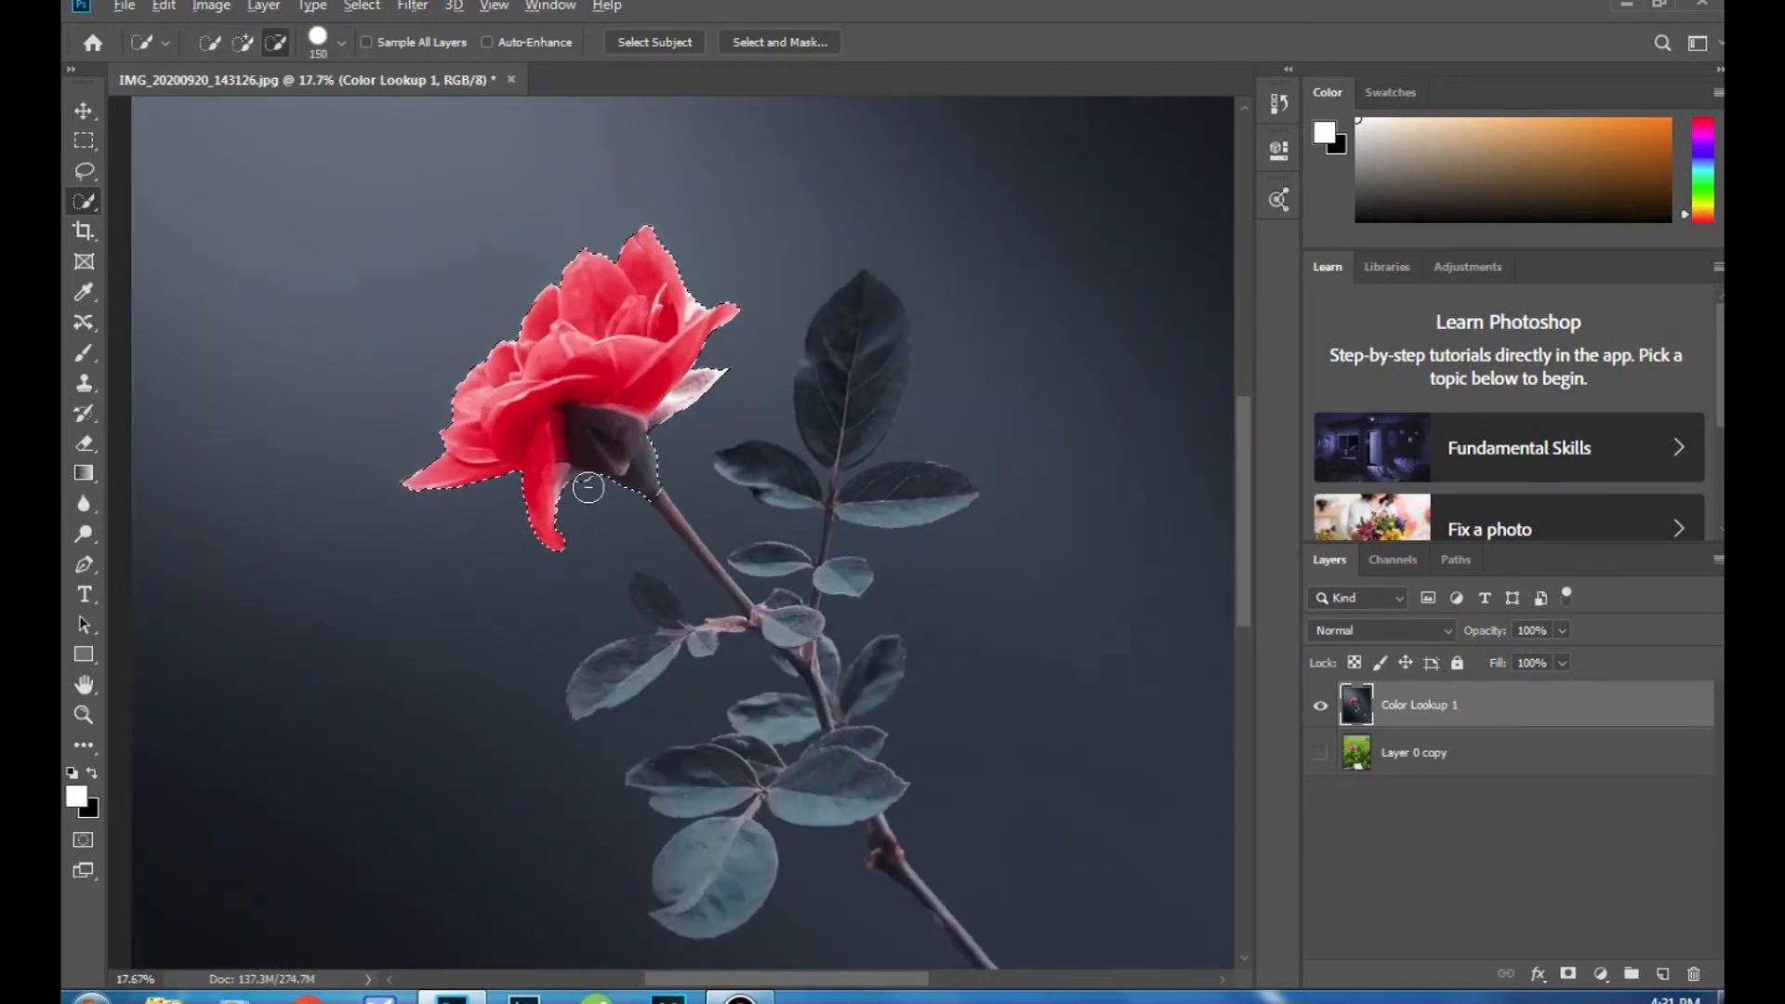
Step: Copy the selected flower head onto a new layer and move the copy to the right of the leaves
{"action": "right_click", "coordinate": [584, 371]}
{"action": "left_click", "coordinate": [689, 527]}
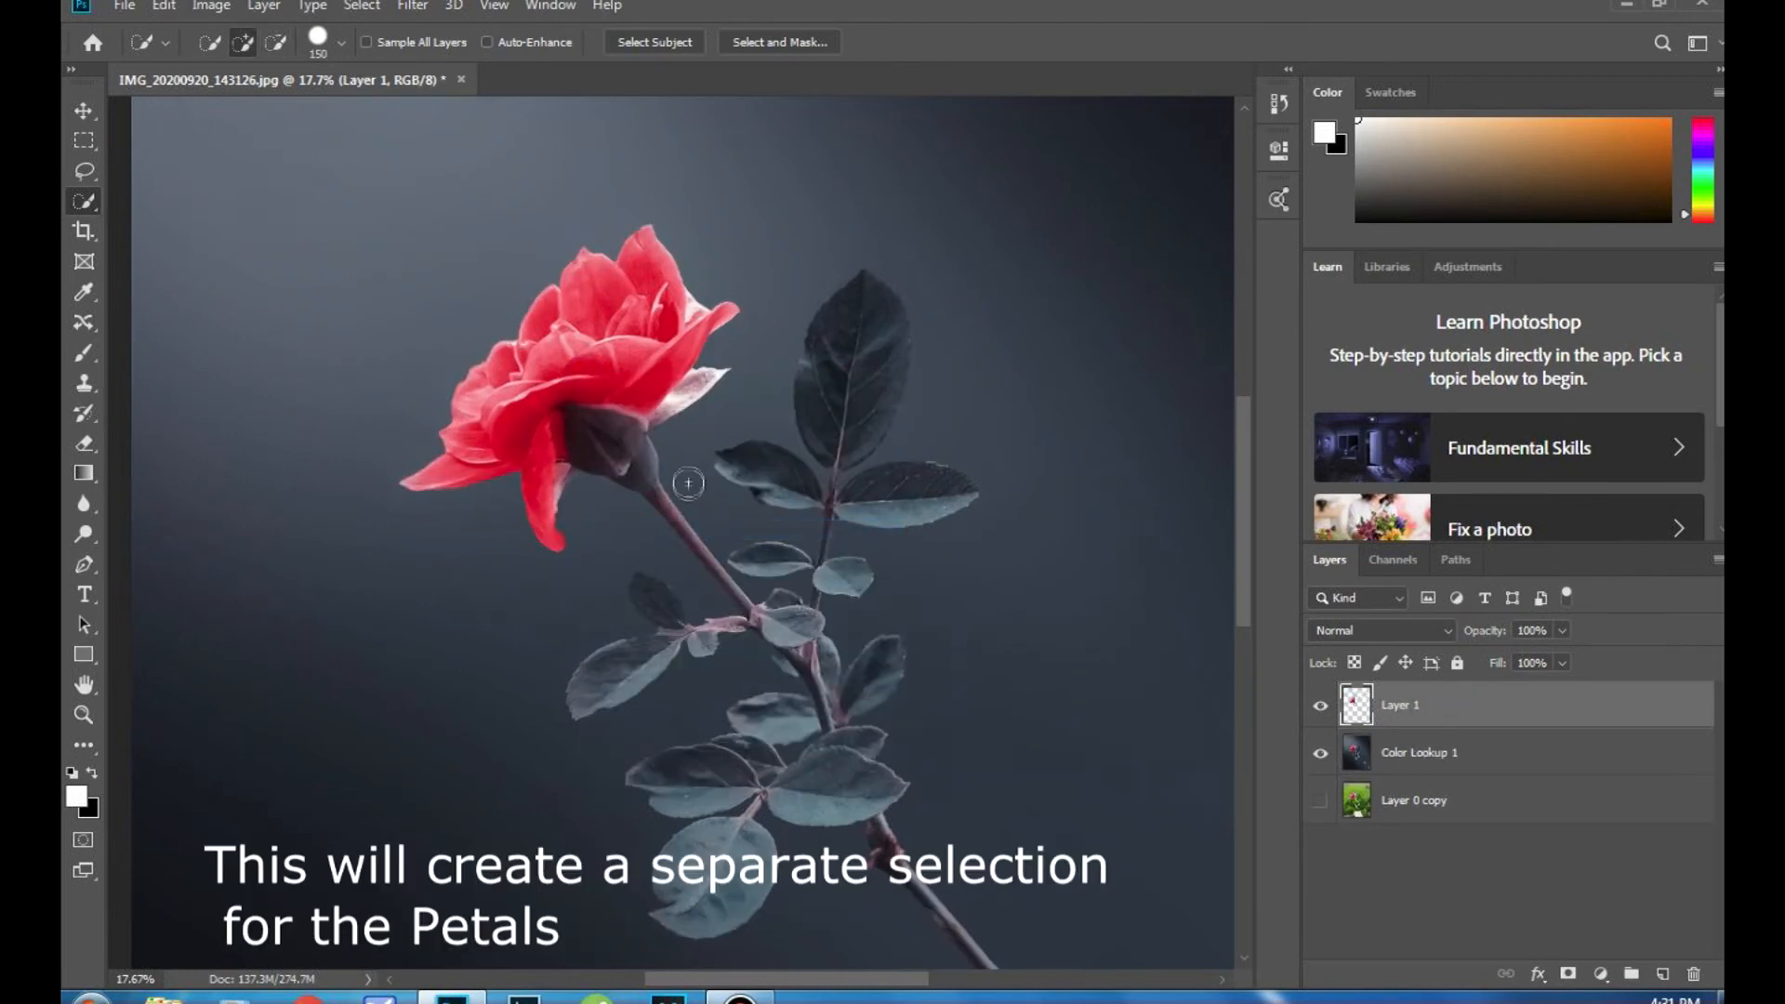
{"action": "scroll", "coordinate": [689, 429], "scroll_direction": "down", "scroll_amount": 3}
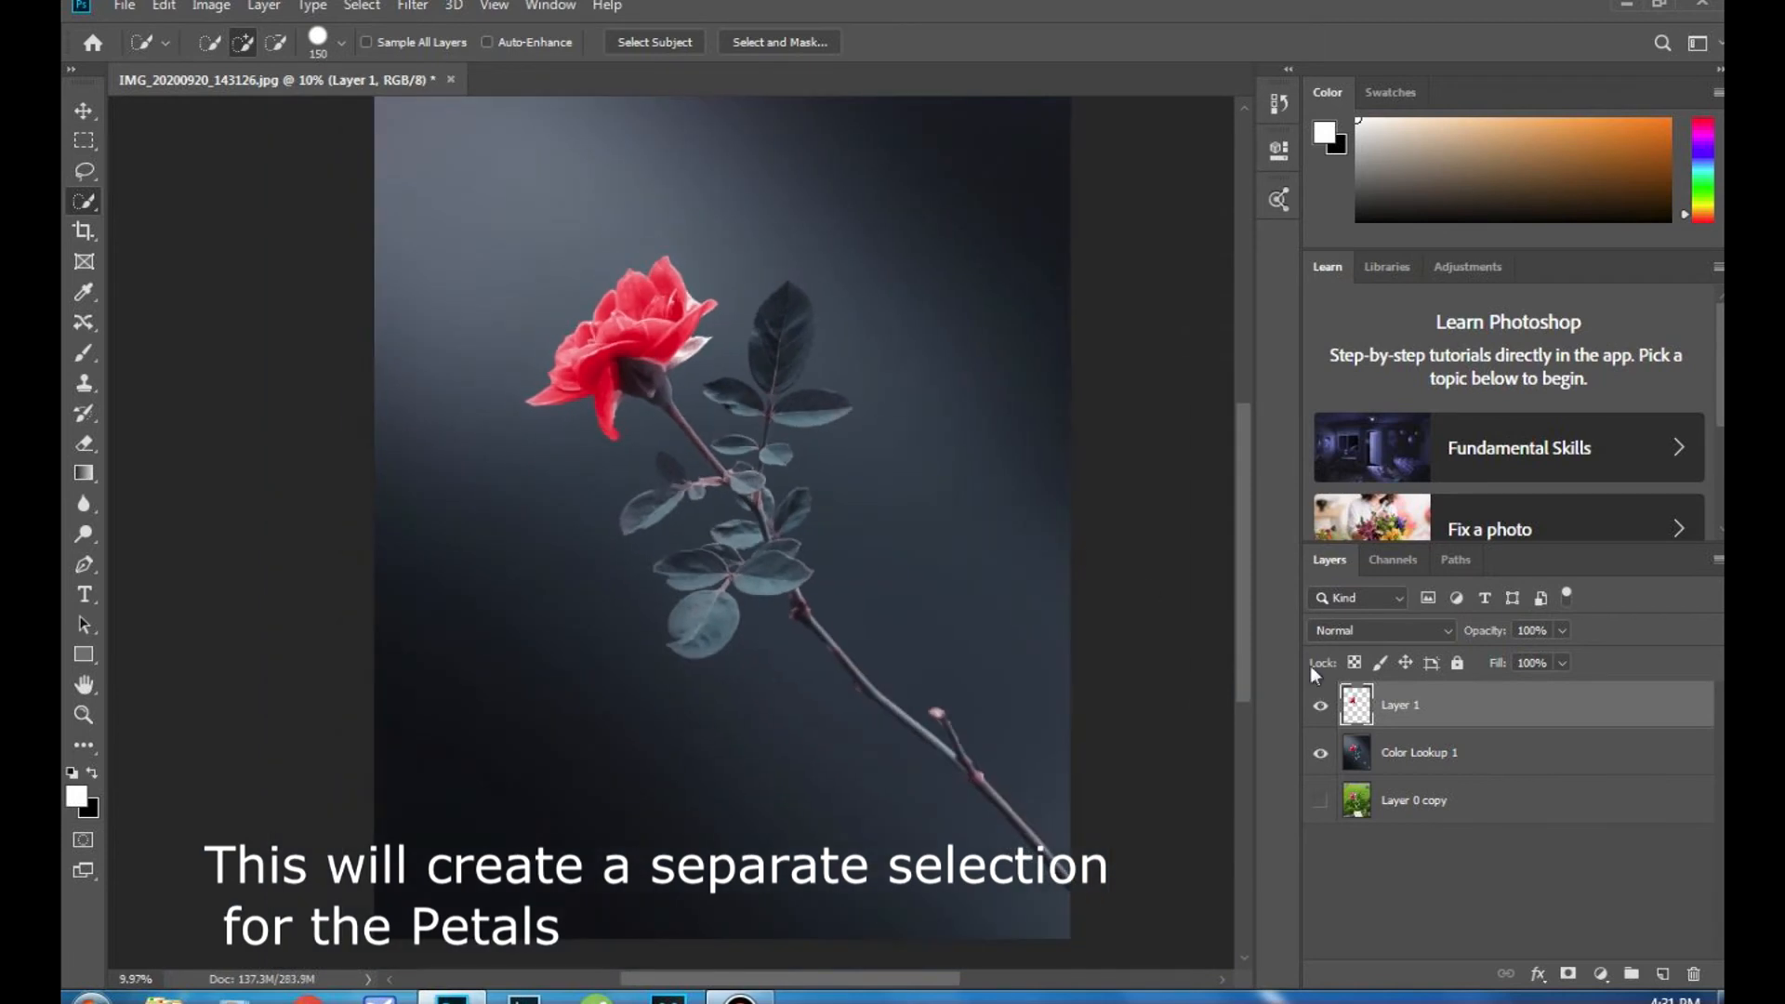
{"action": "left_click", "coordinate": [83, 111]}
{"action": "left_click_drag", "start_coordinate": [592, 362], "coordinate": [895, 478]}
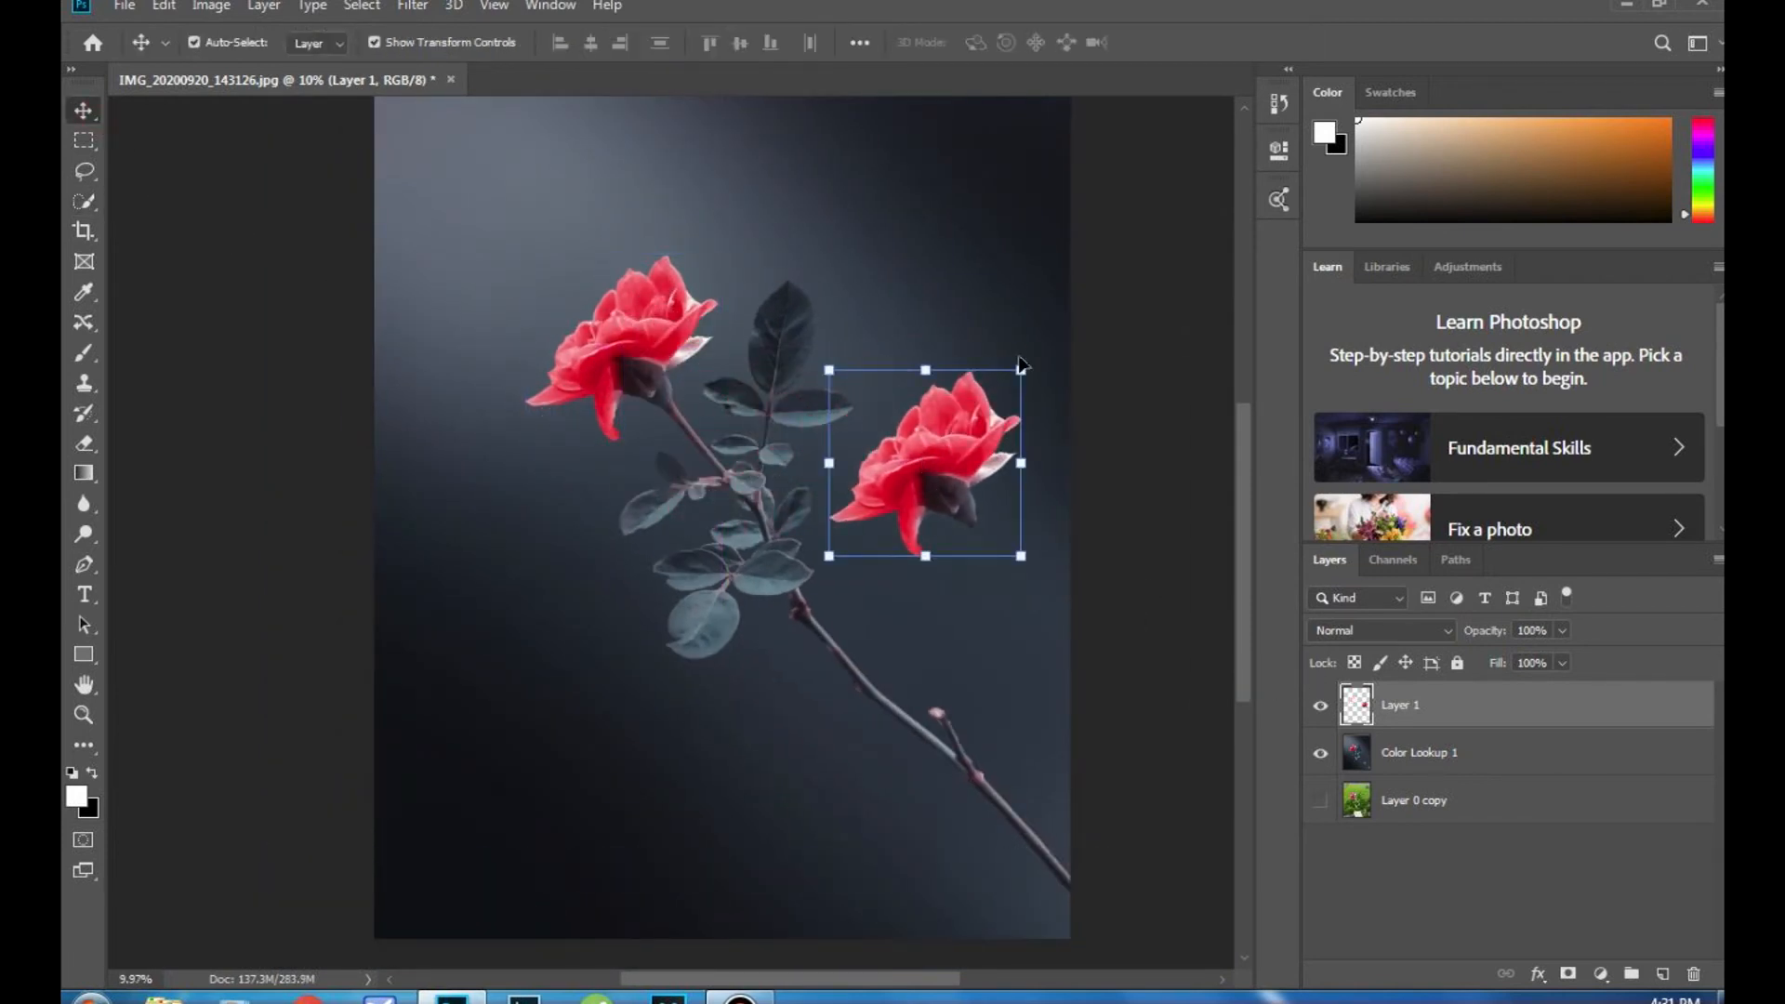
Step: Scale the flower copy on Layer 1 down to 69.44% and rotate it by -7.69°
{"action": "left_click_drag", "start_coordinate": [1032, 350], "coordinate": [943, 462]}
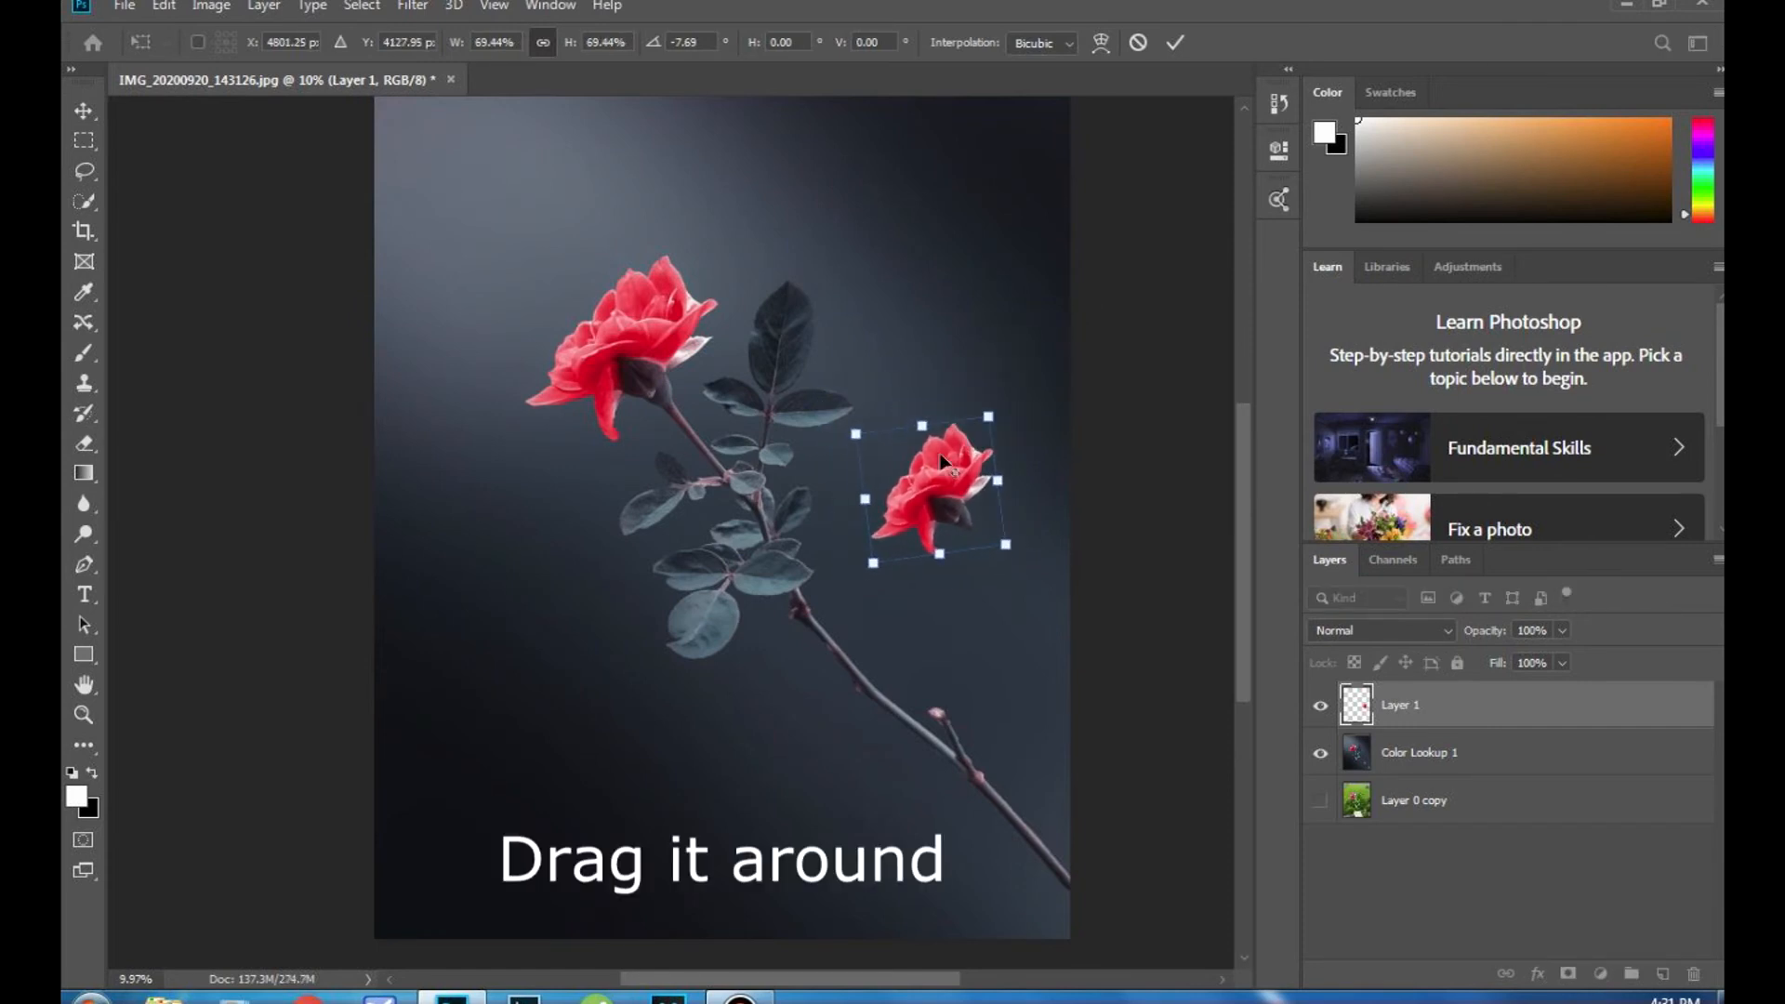
{"action": "scroll", "coordinate": [874, 486], "scroll_direction": "down", "scroll_amount": 2}
{"action": "scroll", "coordinate": [866, 490], "scroll_direction": "up", "scroll_amount": 1}
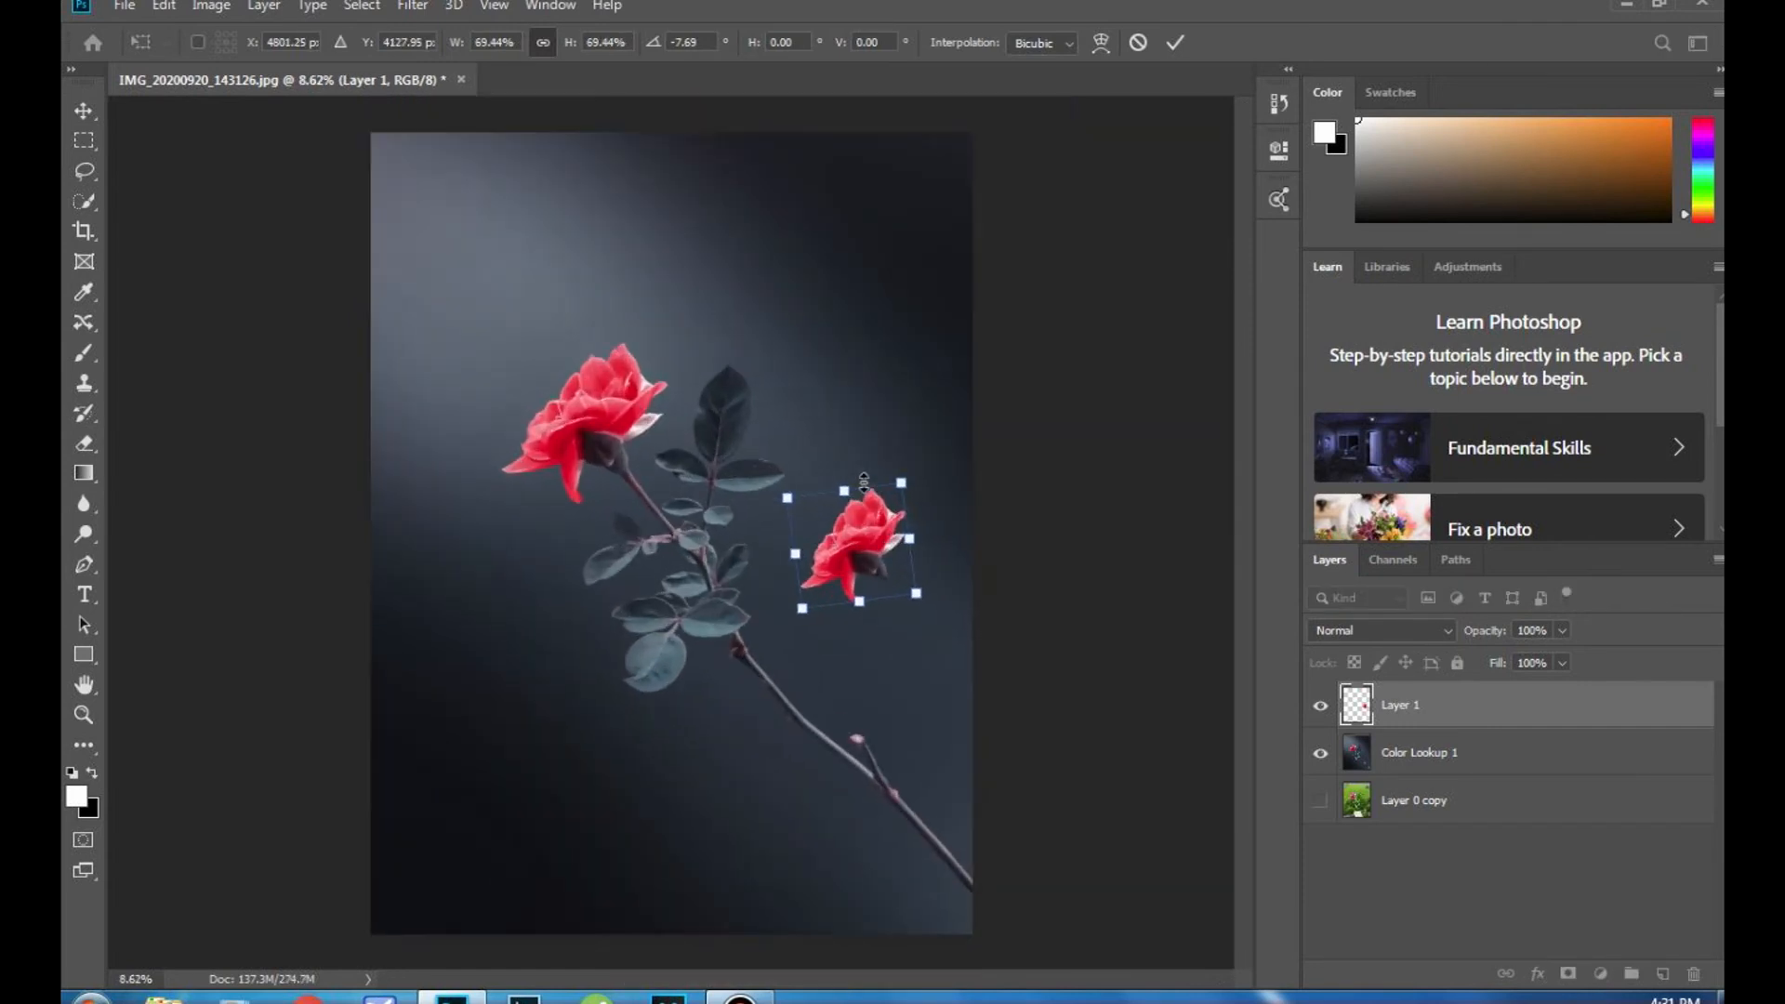
{"action": "key", "text": "Return"}
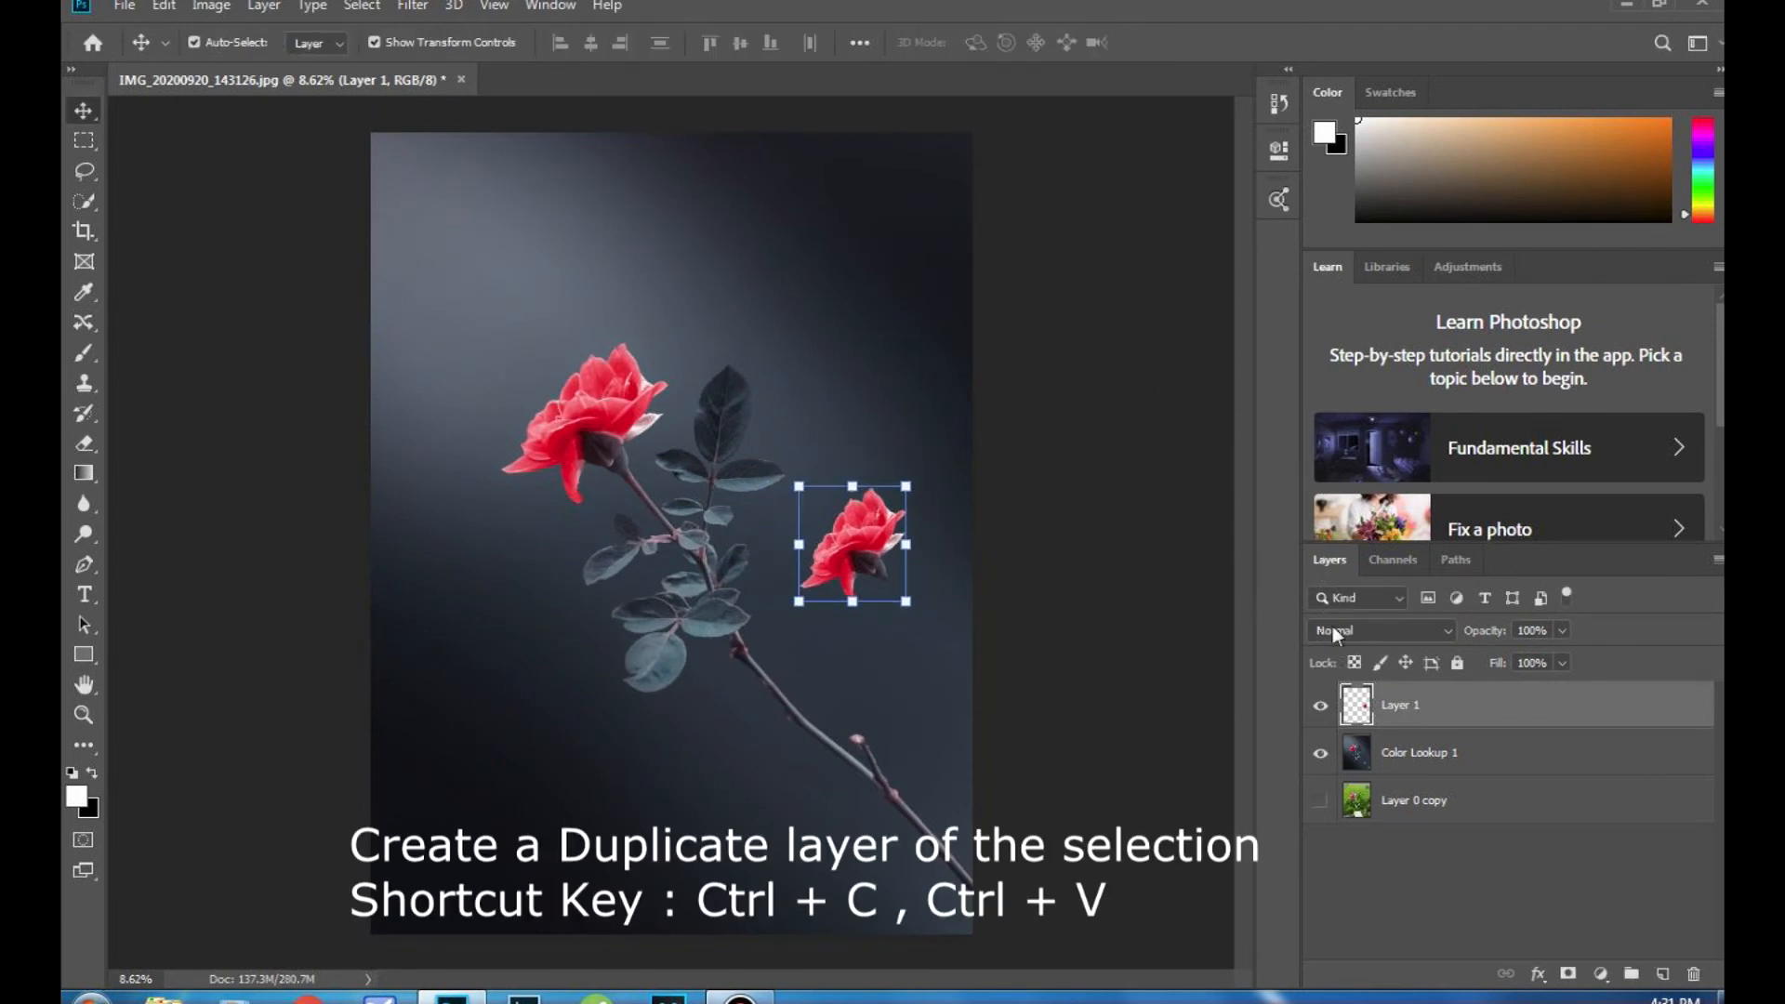
Step: Duplicate Layer 1 and move the duplicate flower below the first copy, against the photo's right edge
{"action": "right_click", "coordinate": [1464, 701]}
{"action": "left_click", "coordinate": [1237, 147]}
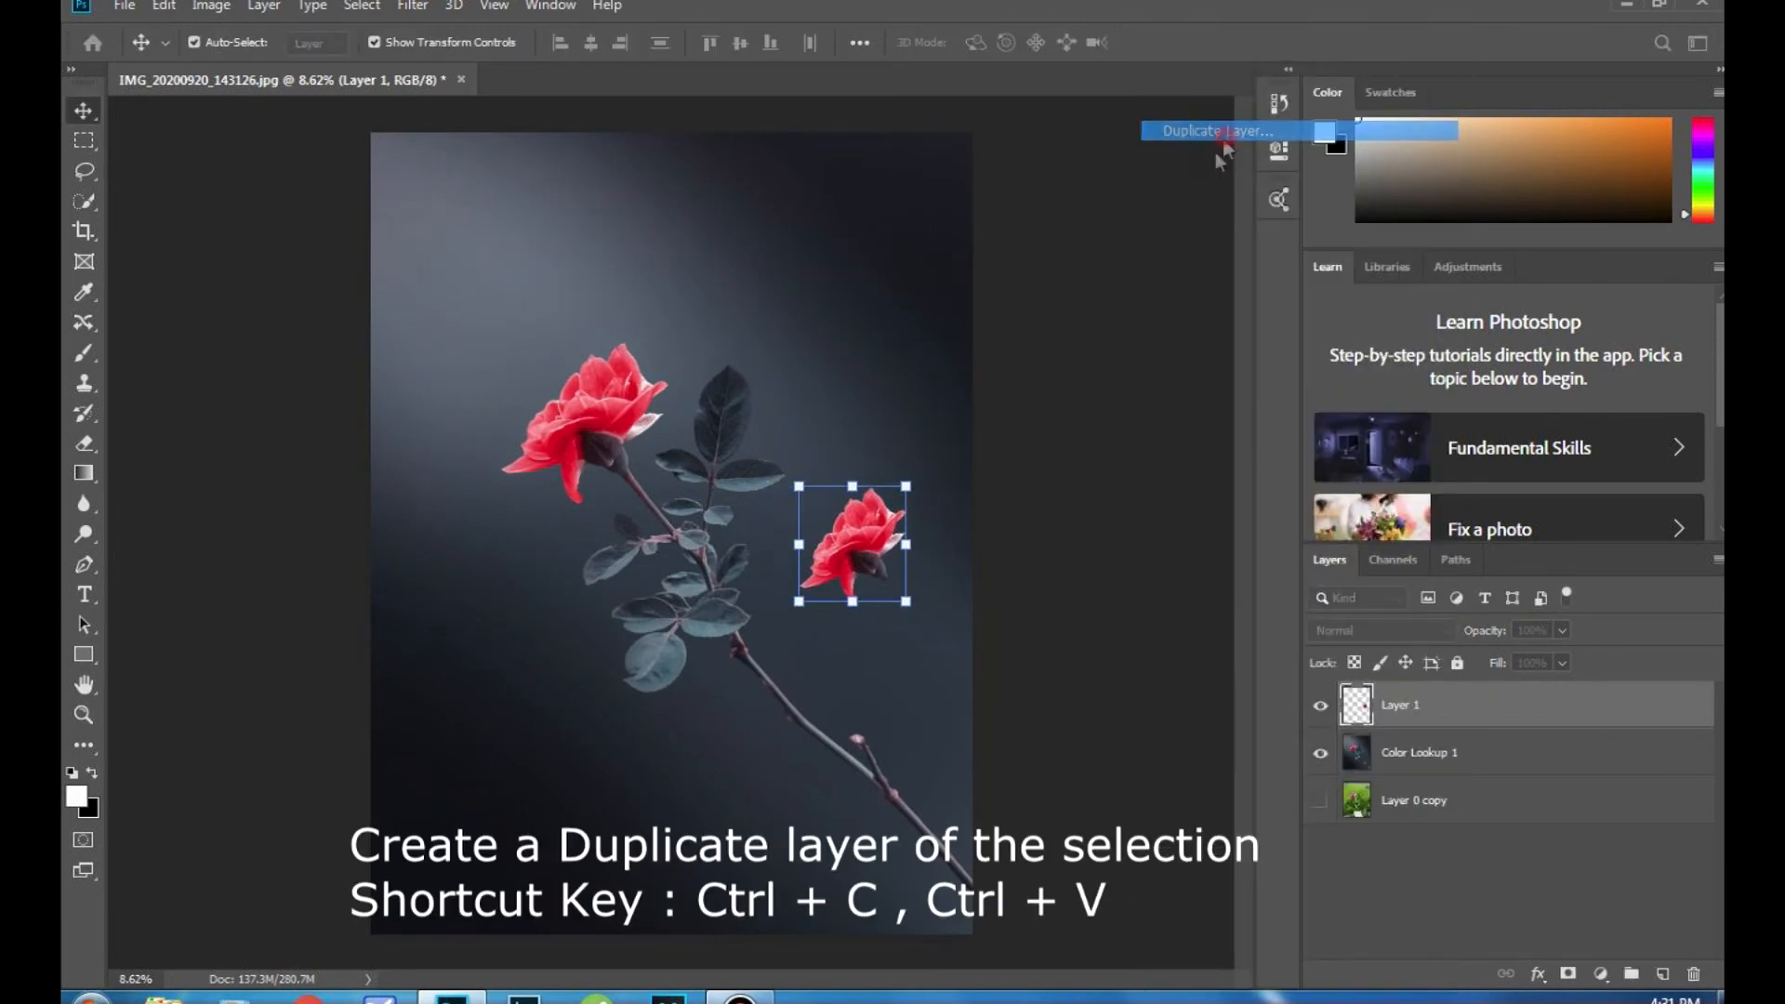
{"action": "left_click", "coordinate": [1076, 261]}
{"action": "left_click_drag", "start_coordinate": [882, 550], "coordinate": [973, 783]}
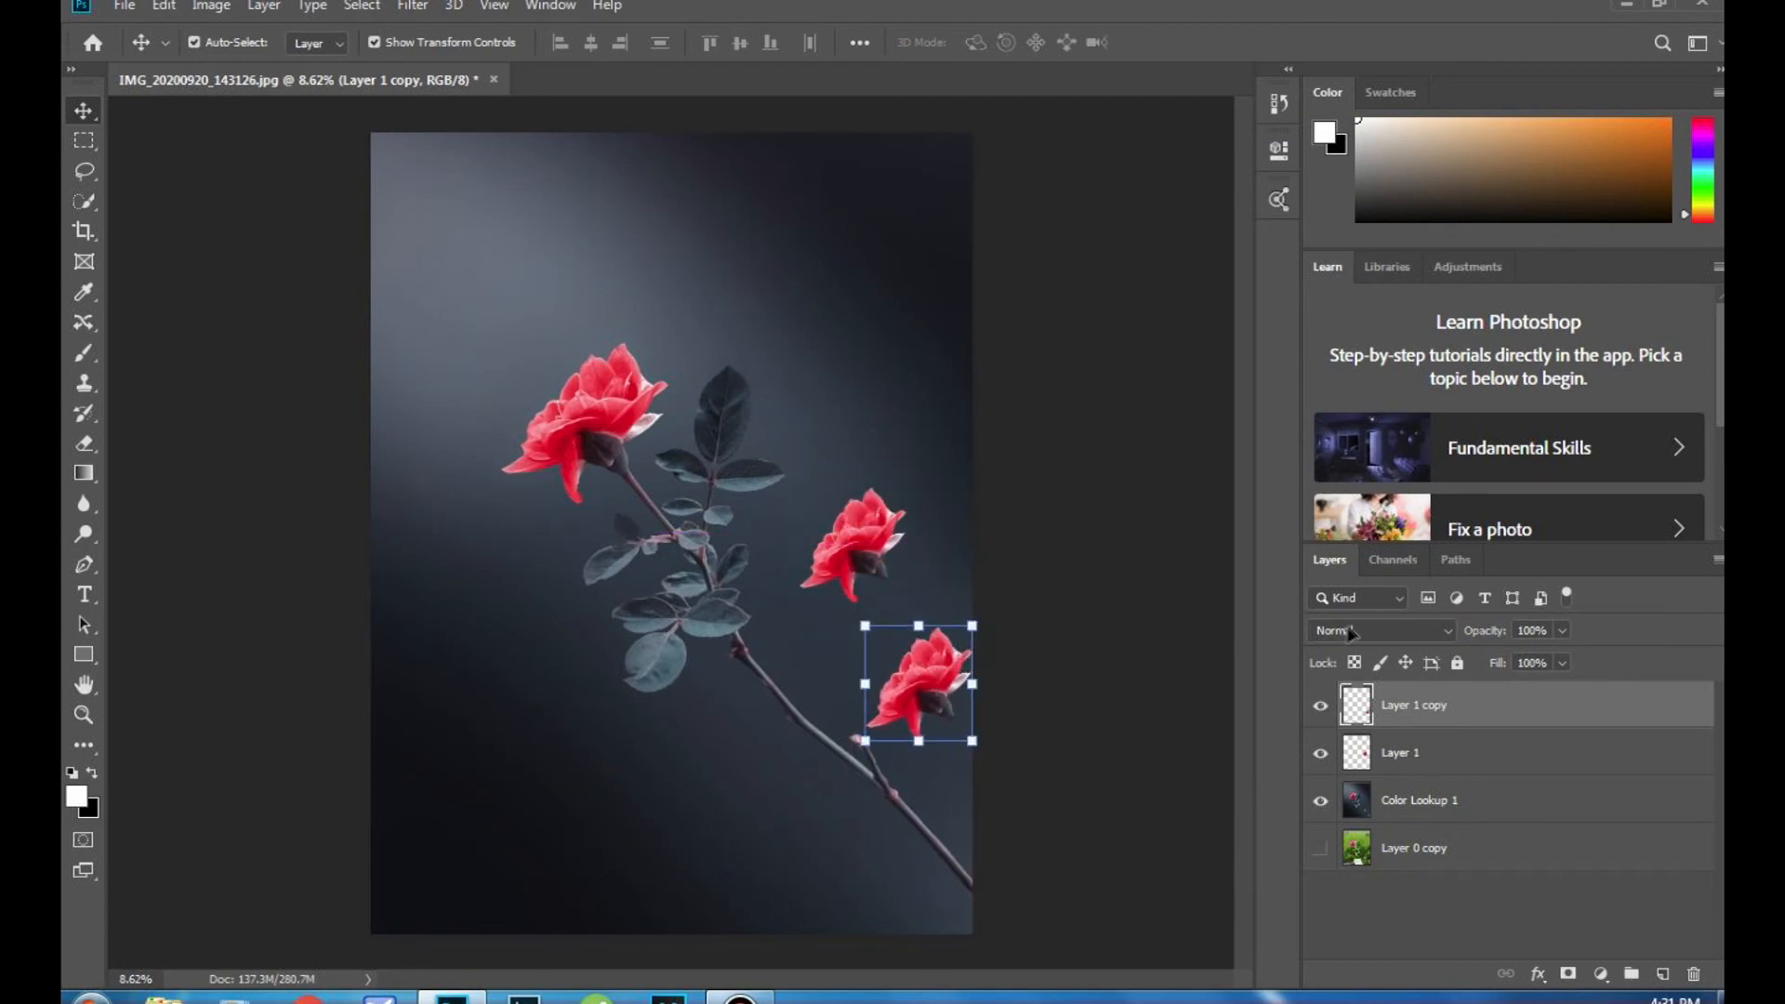
Step: Apply a Gaussian Blur with a radius of 187.7 pixels to the upper flower copy on Layer 1
{"action": "left_click", "coordinate": [1399, 748]}
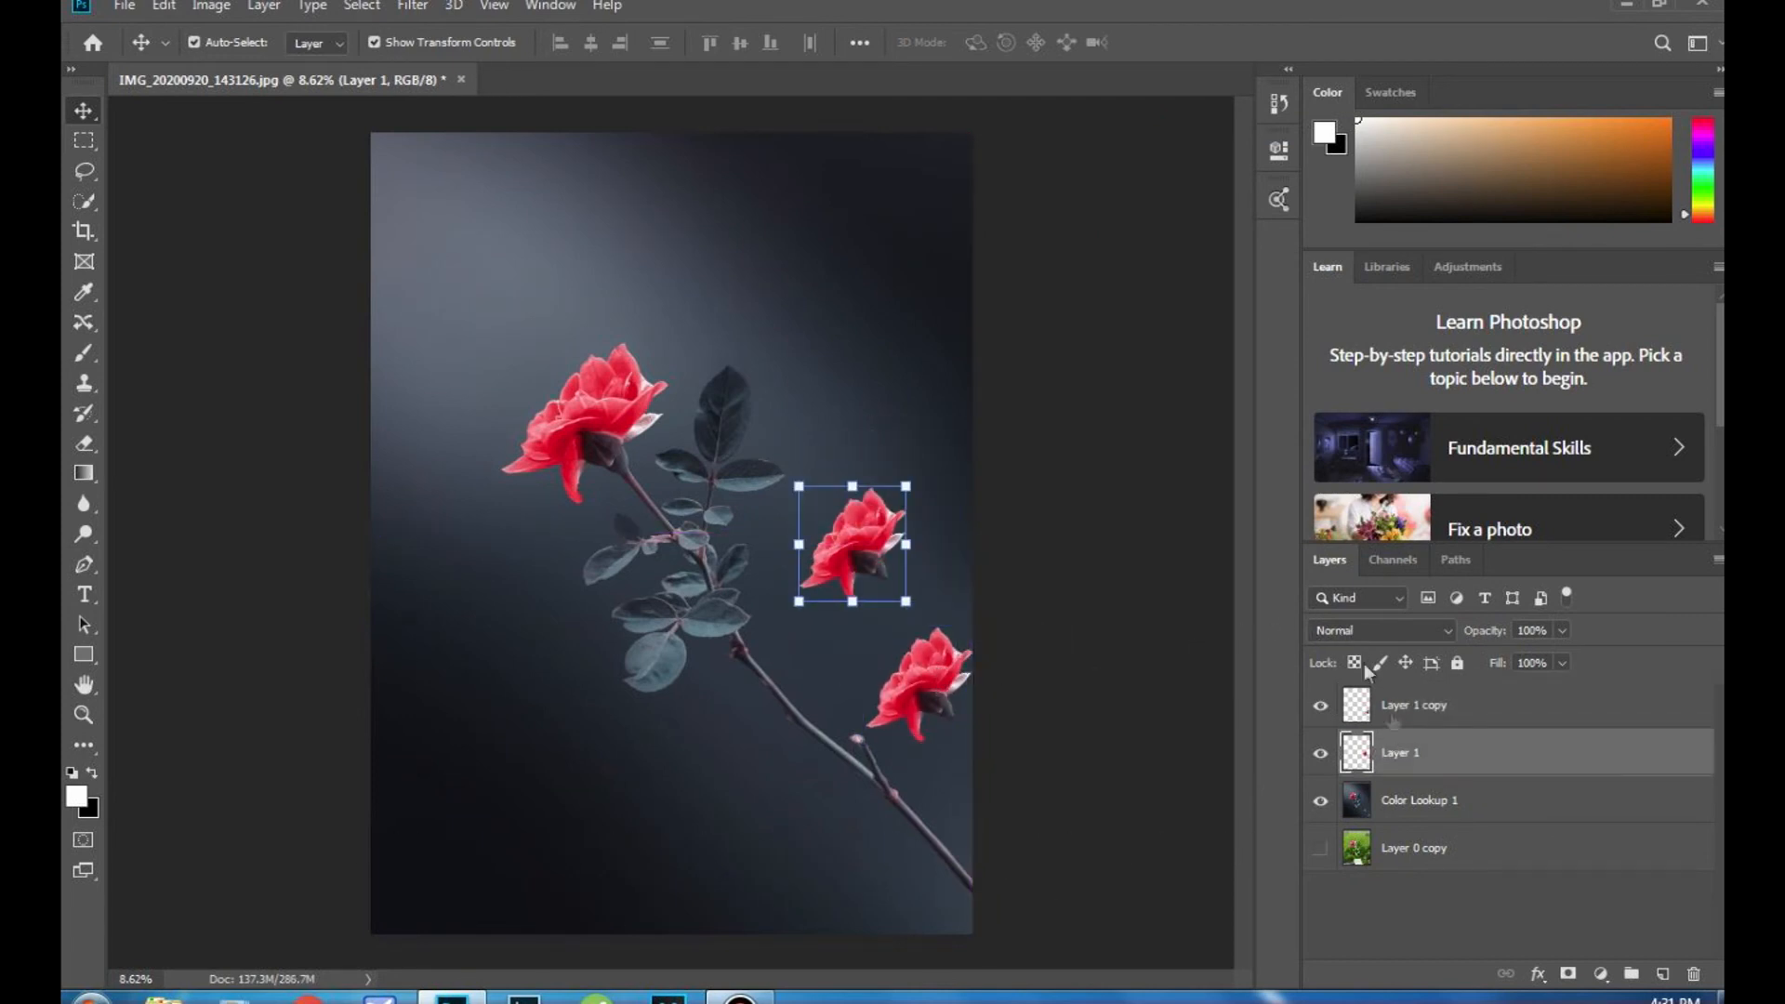
{"action": "left_click", "coordinate": [412, 6]}
{"action": "mouse_move", "coordinate": [539, 267]}
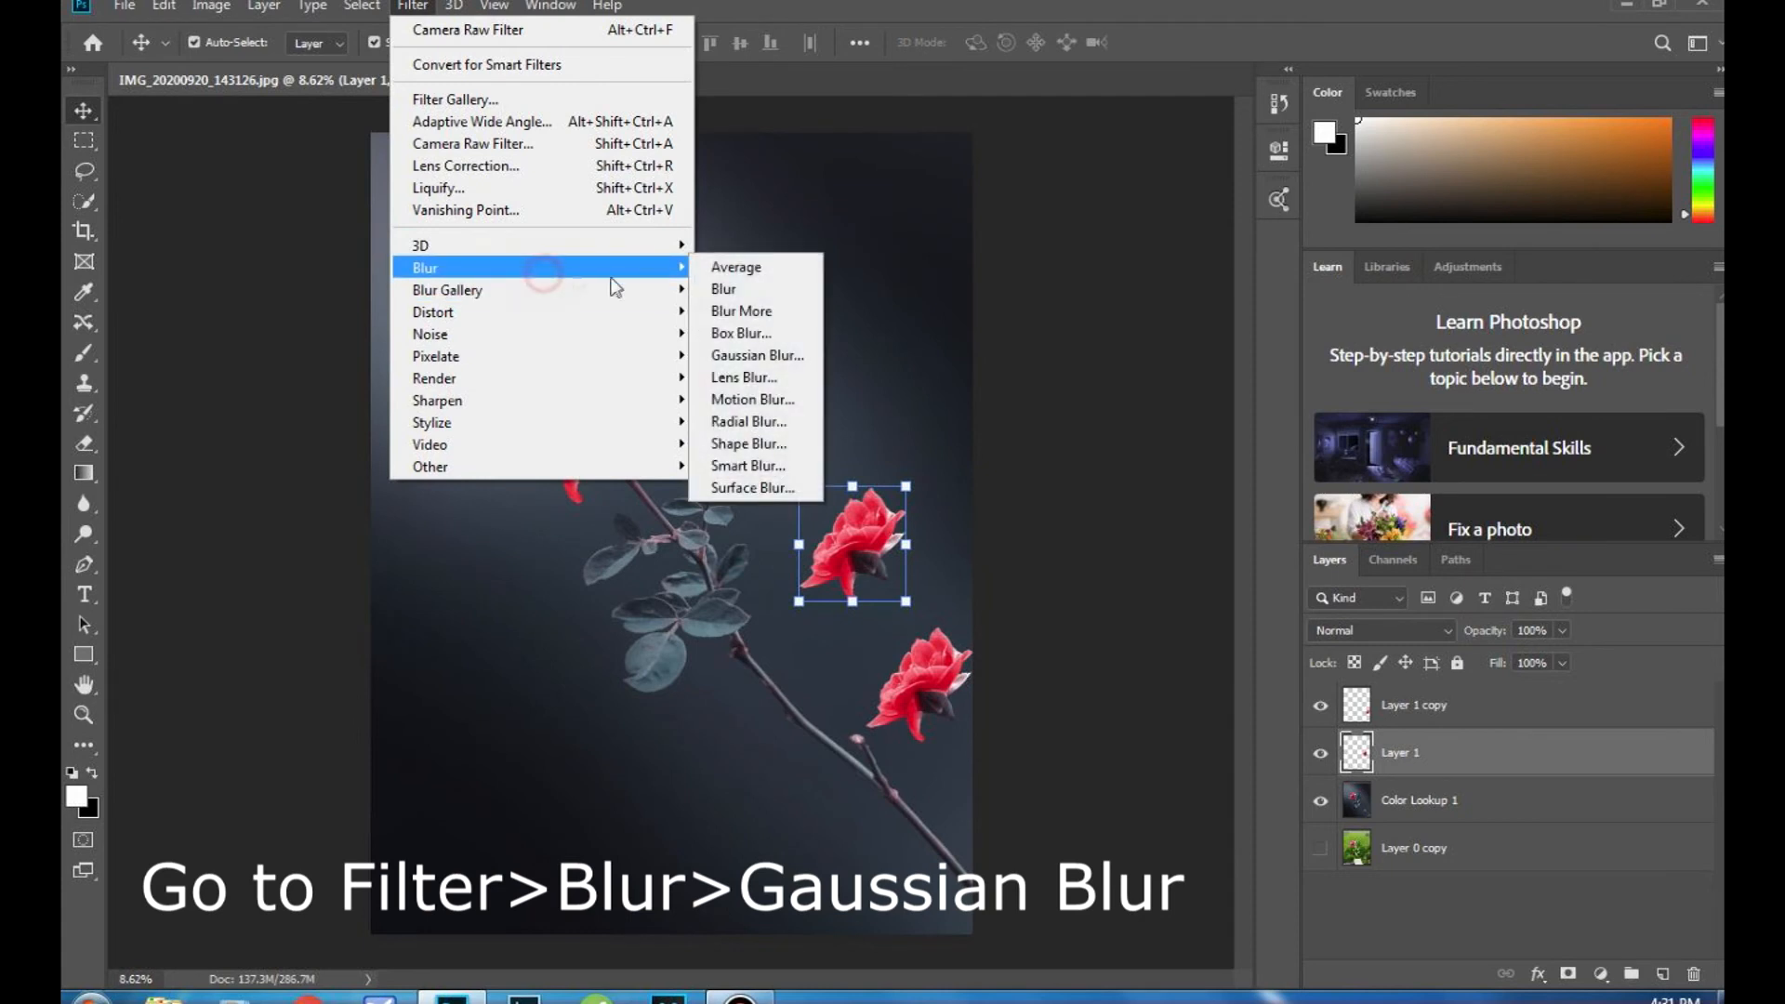
{"action": "left_click", "coordinate": [746, 351]}
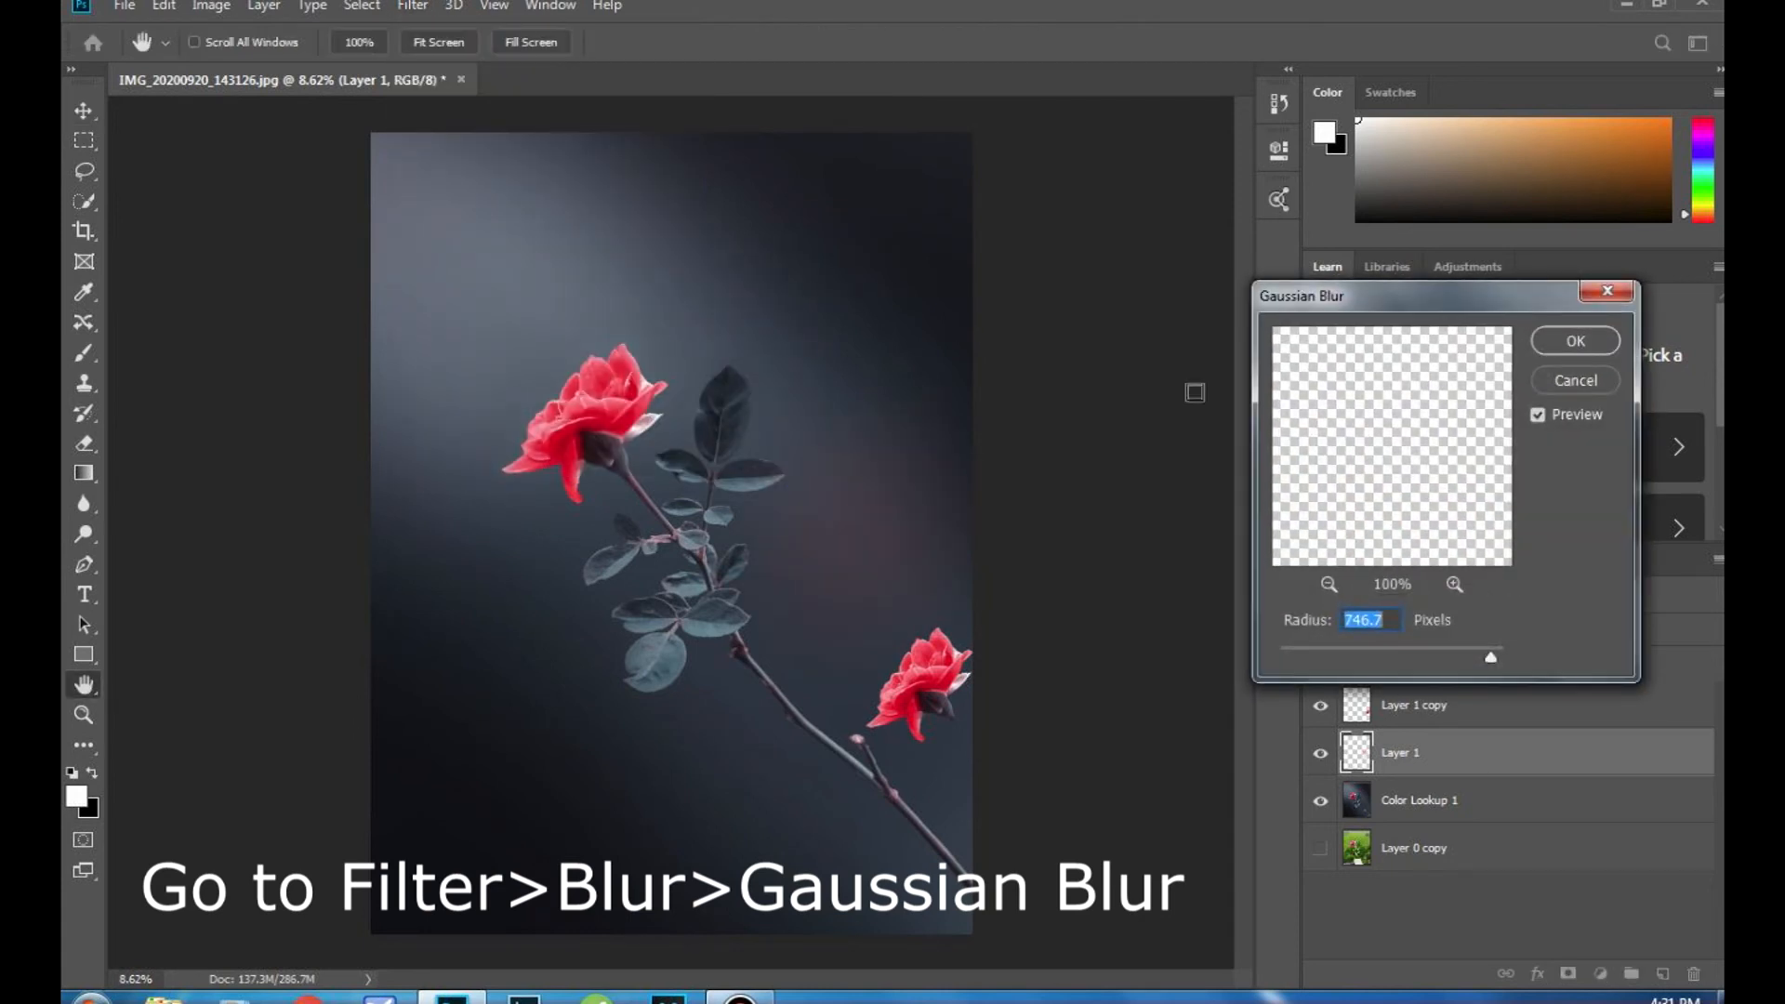
{"action": "left_click_drag", "start_coordinate": [1402, 649], "coordinate": [1441, 649]}
{"action": "left_click", "coordinate": [1462, 651]}
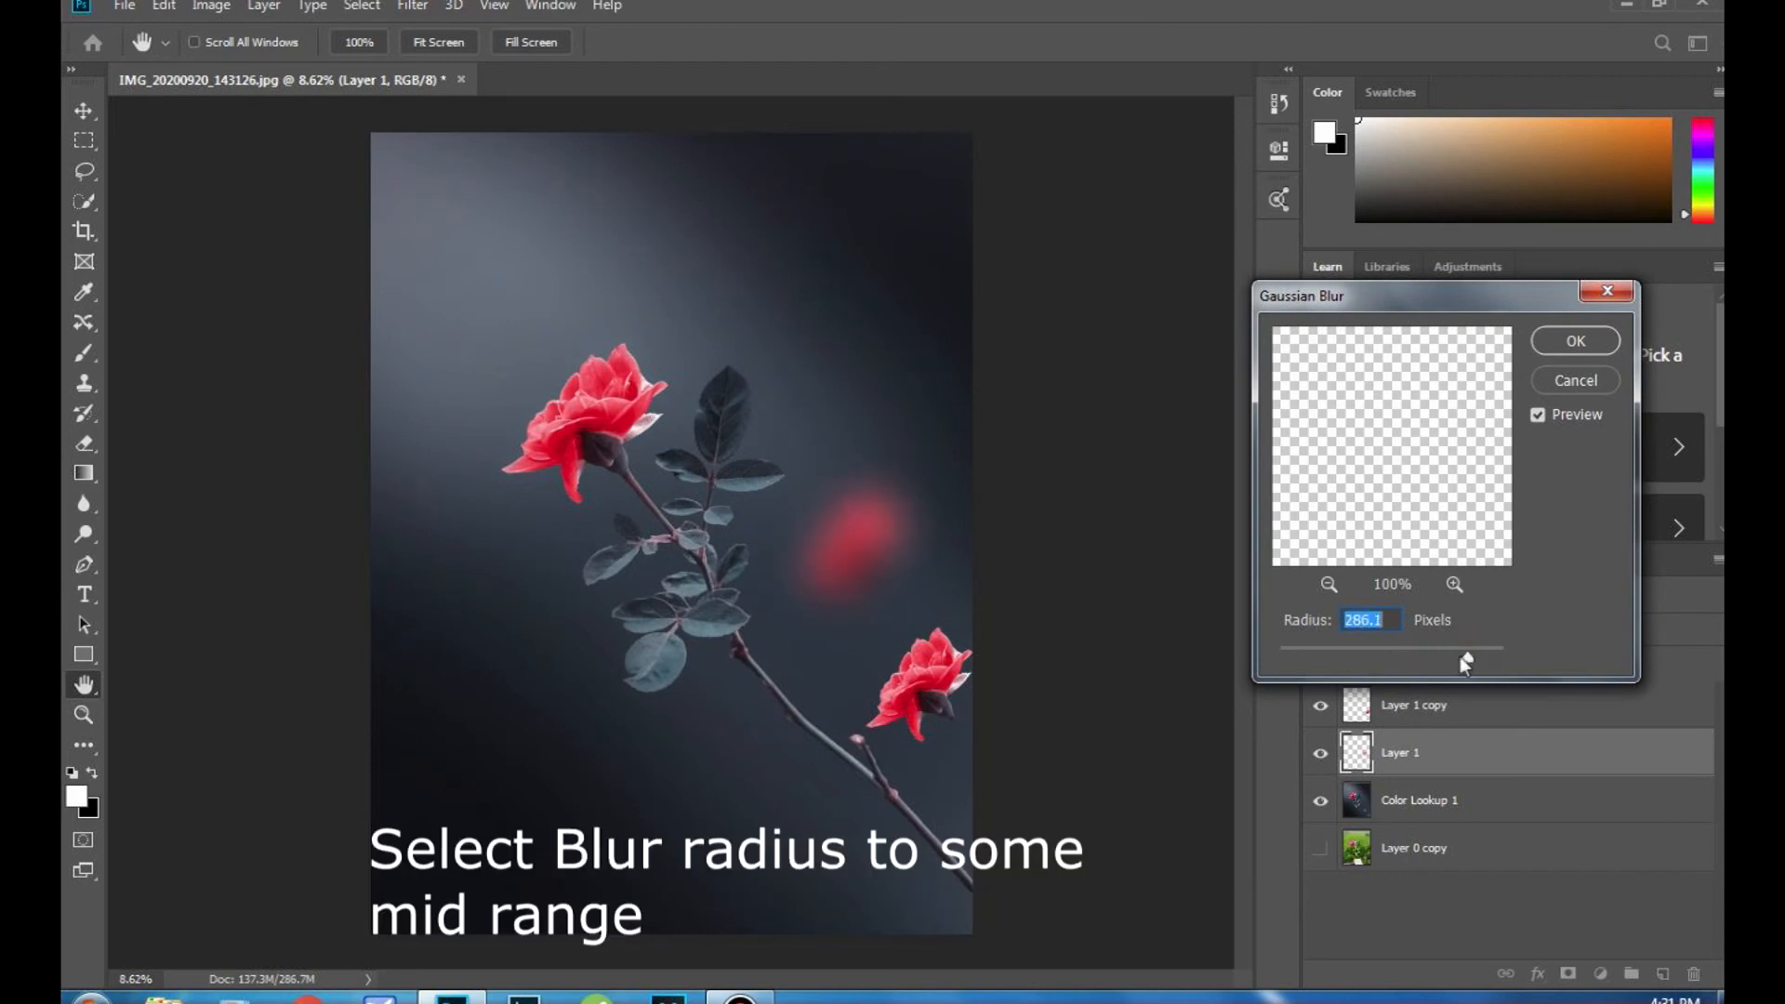
{"action": "left_click_drag", "start_coordinate": [1467, 651], "coordinate": [1459, 655]}
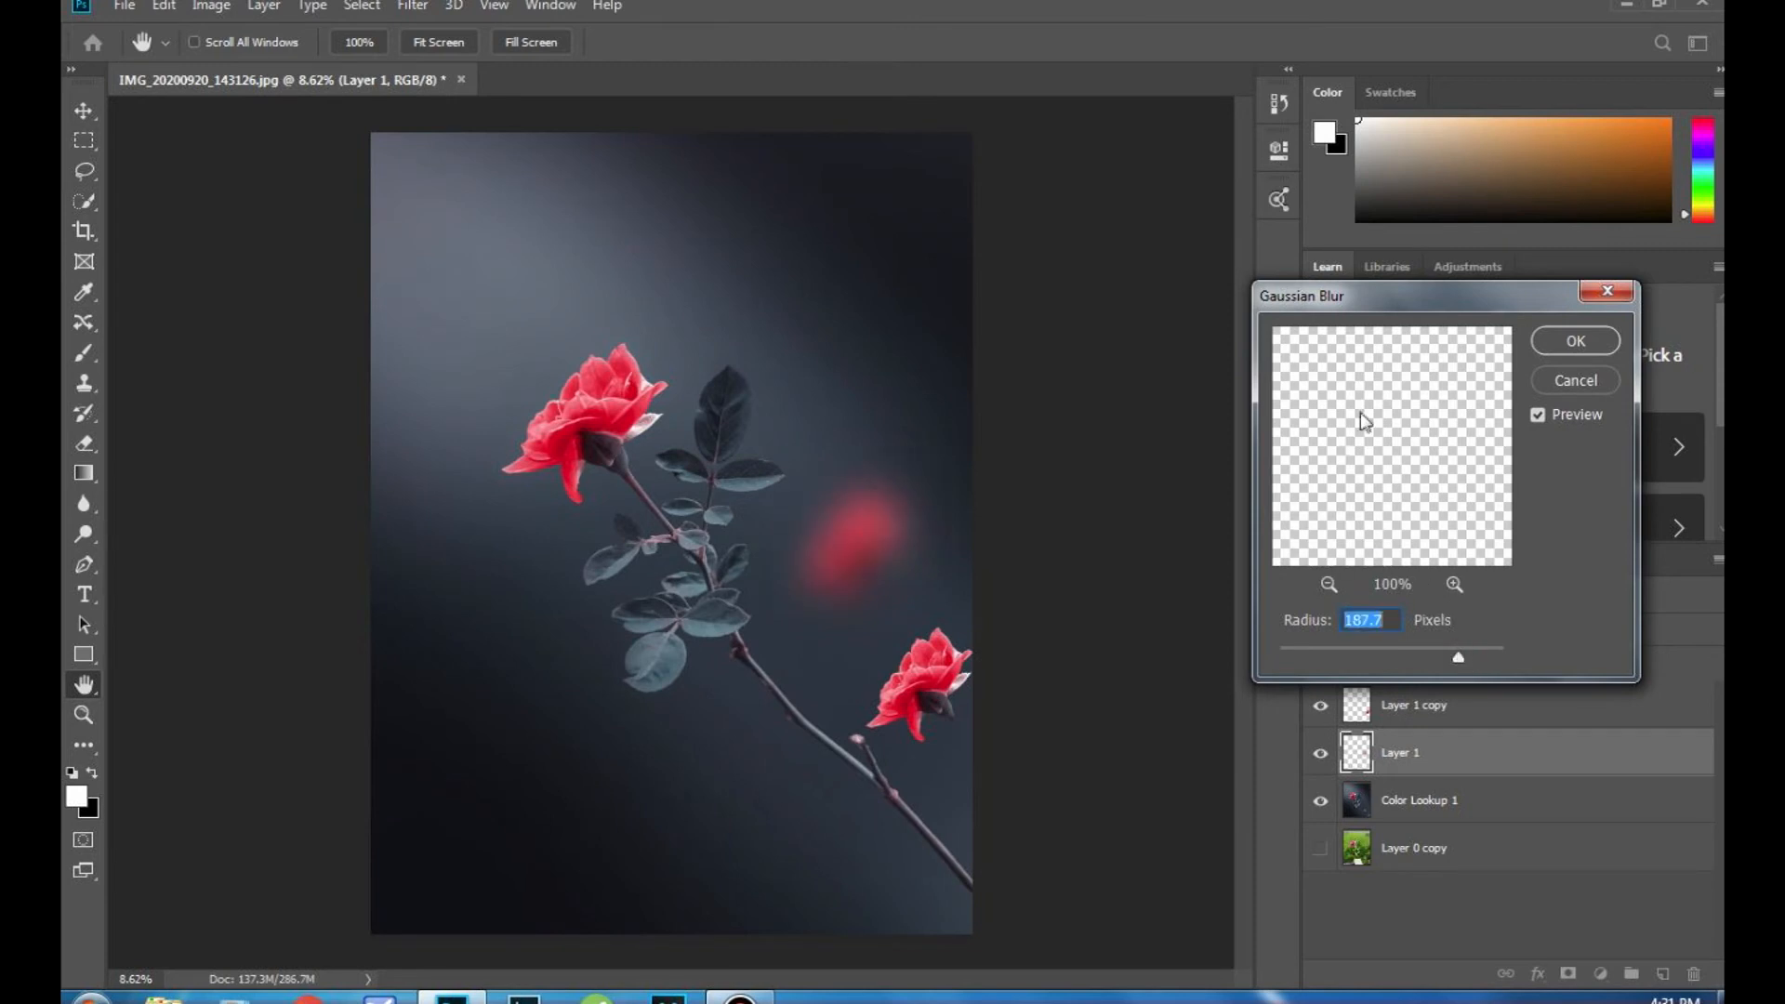
{"action": "left_click", "coordinate": [1575, 342]}
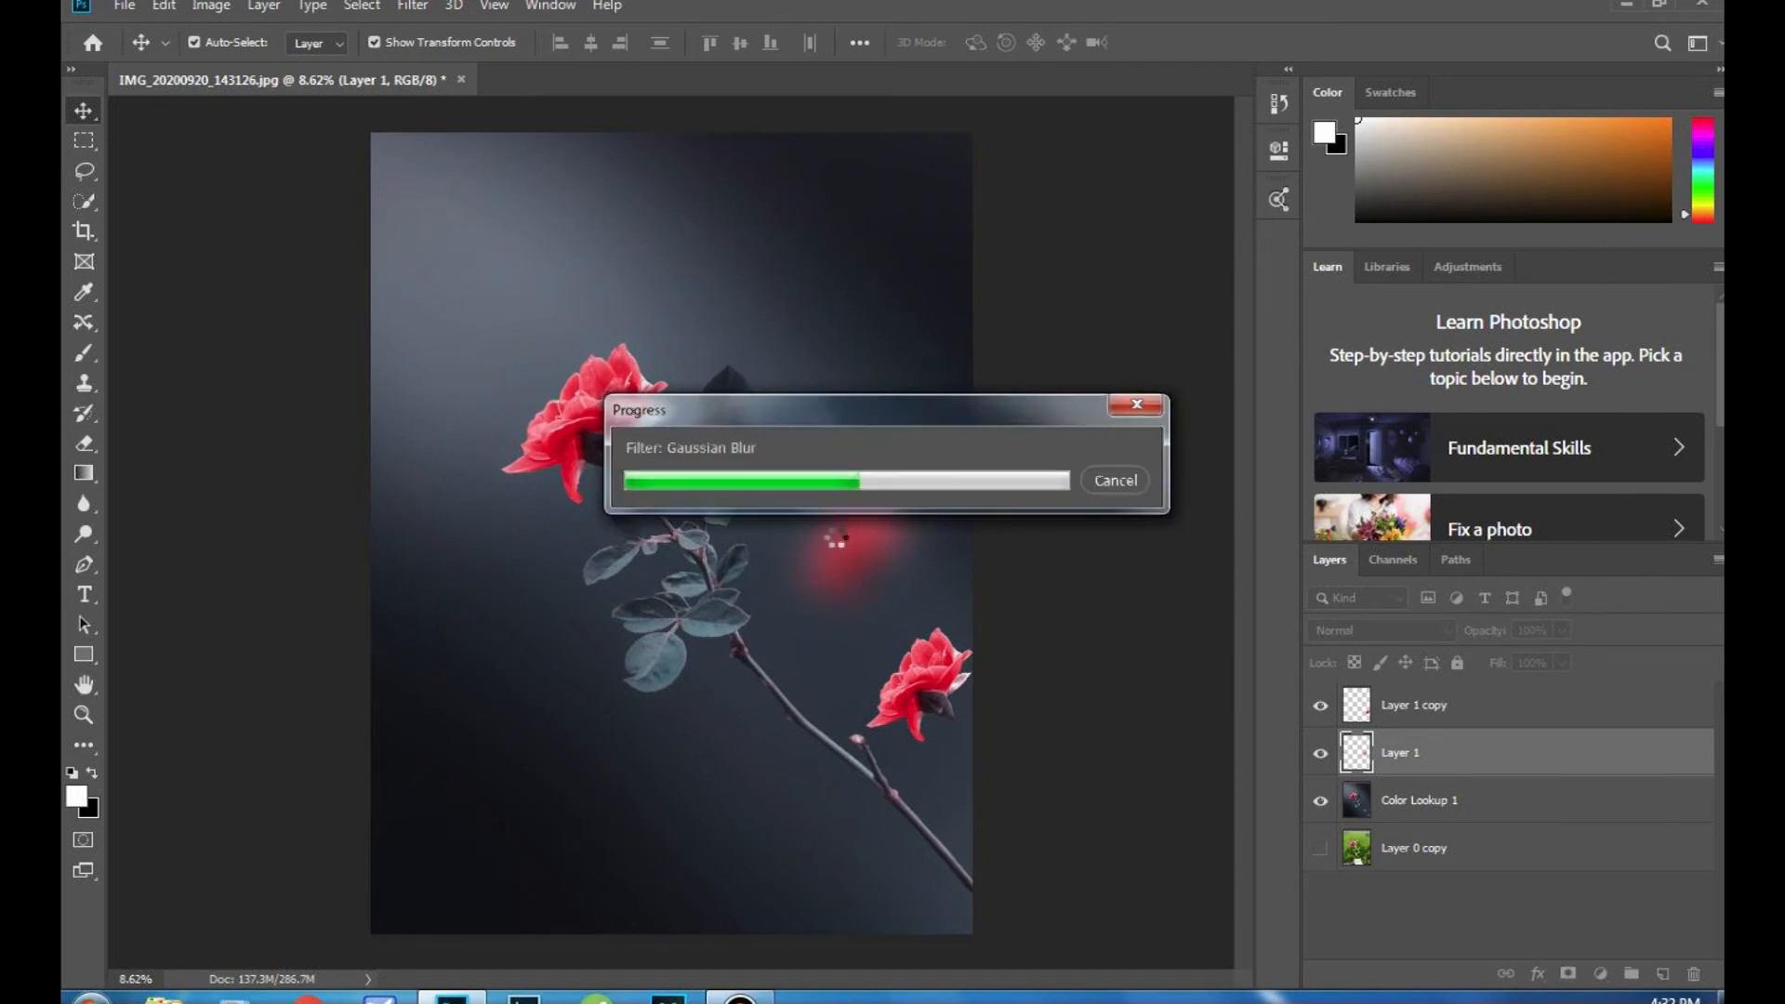
Step: Apply a Gaussian Blur with a radius of about 164.7 pixels to the lower flower copy on Layer 1 copy
{"action": "left_click", "coordinate": [918, 683]}
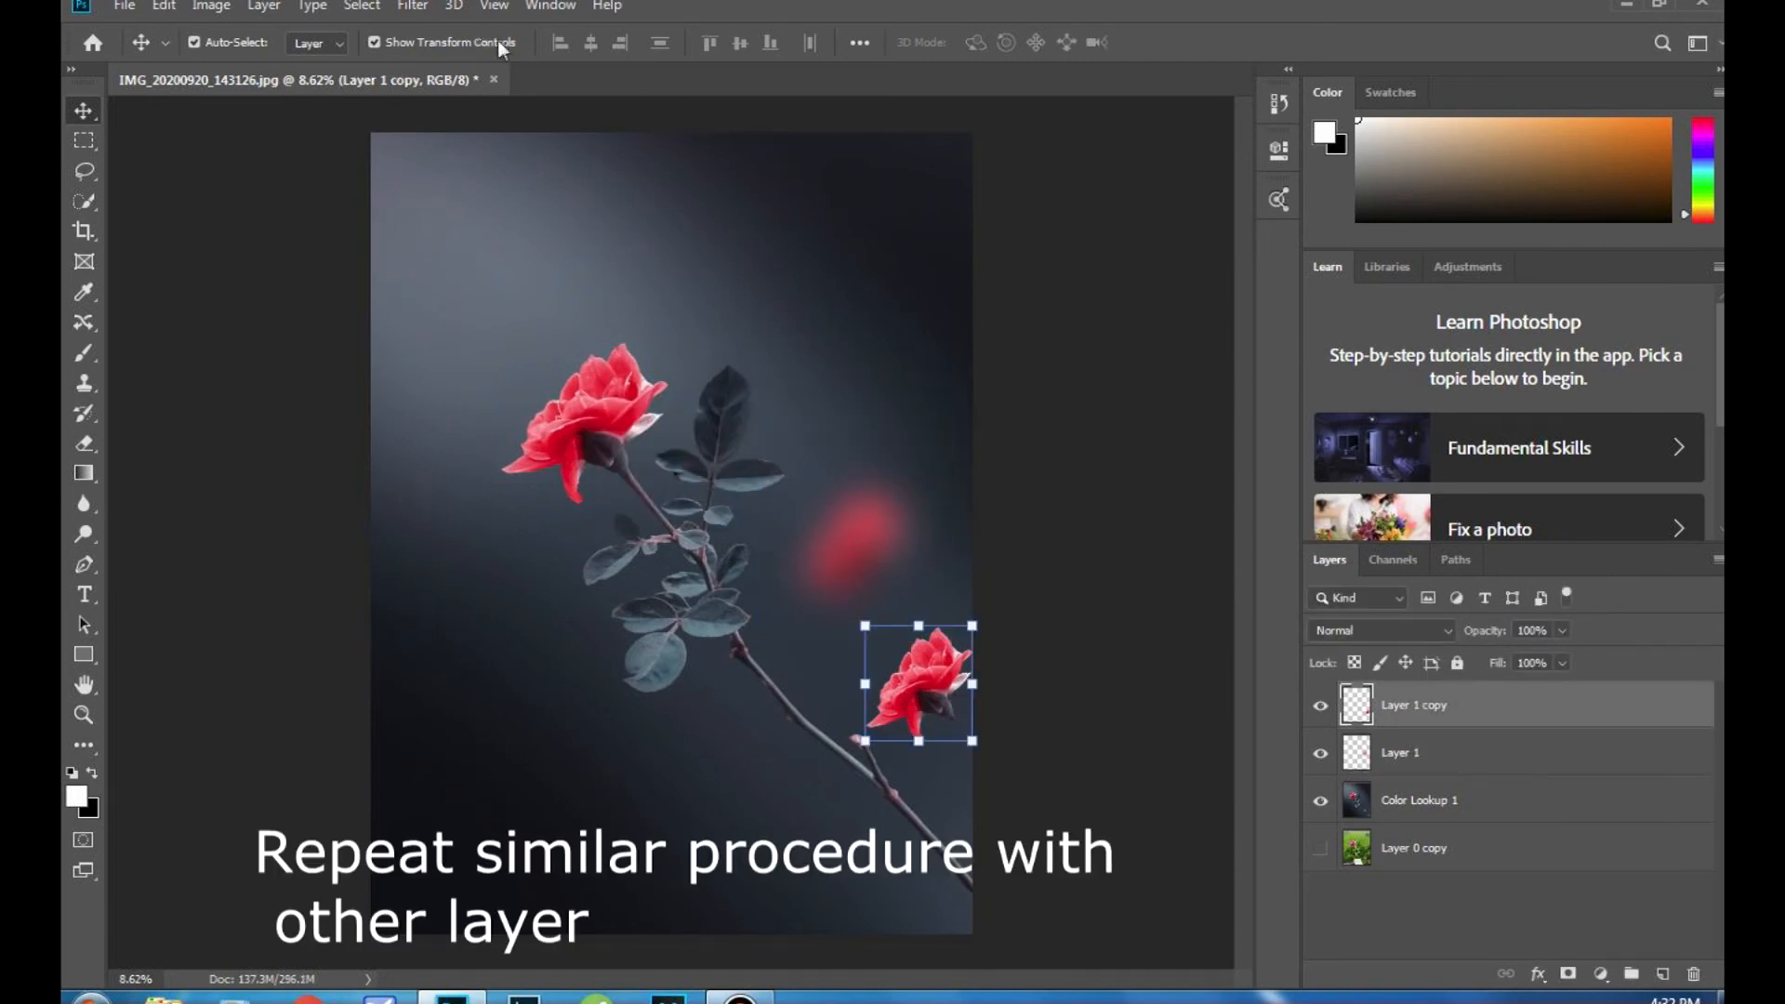
{"action": "left_click", "coordinate": [430, 9]}
{"action": "mouse_move", "coordinate": [549, 270]}
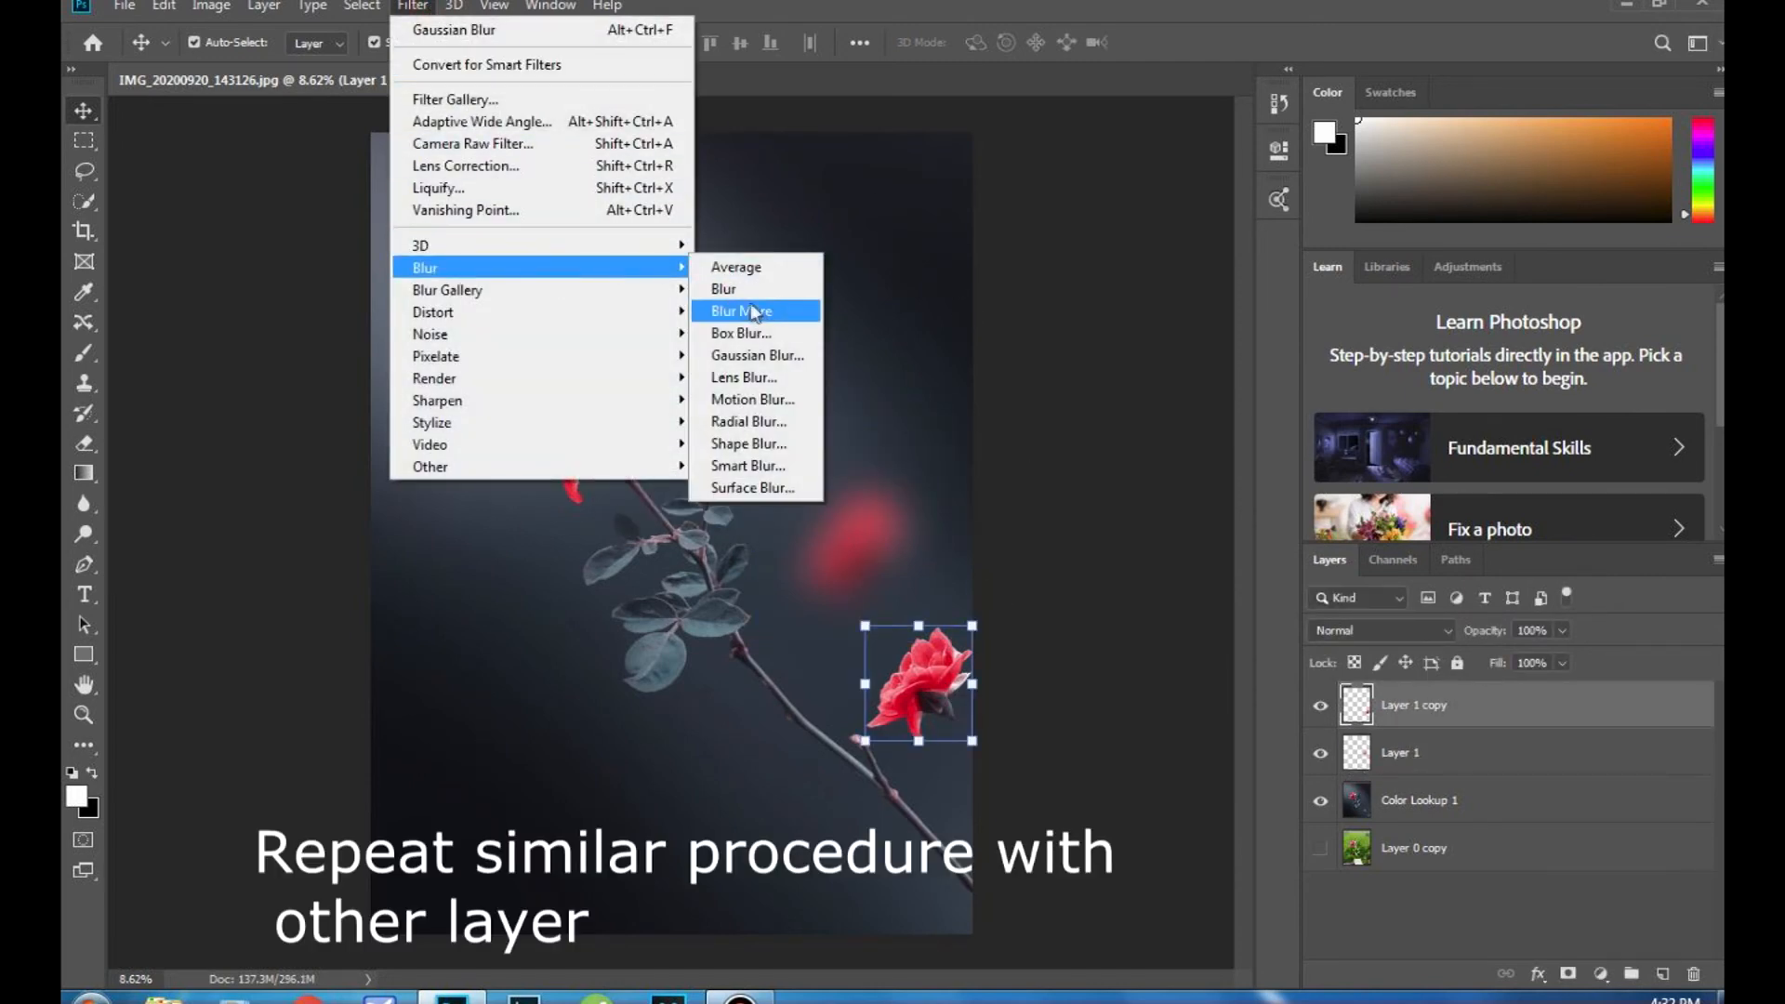
{"action": "left_click", "coordinate": [760, 357]}
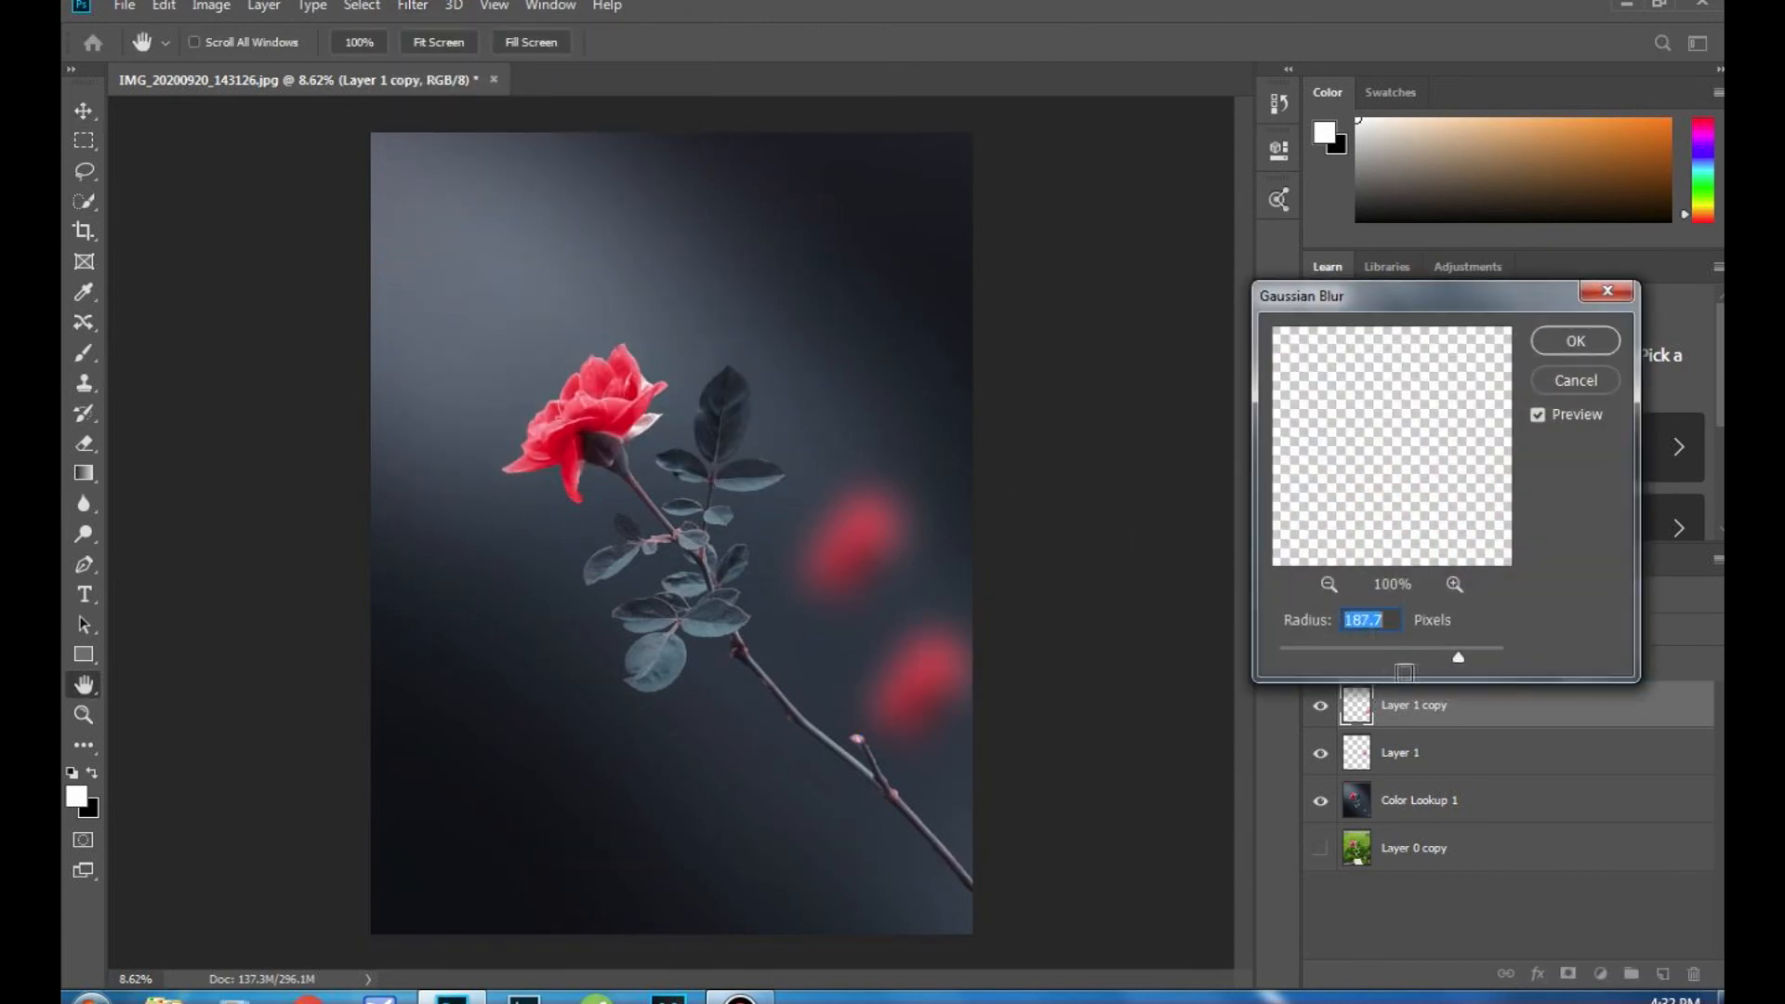
{"action": "left_click_drag", "start_coordinate": [1448, 654], "coordinate": [1441, 655]}
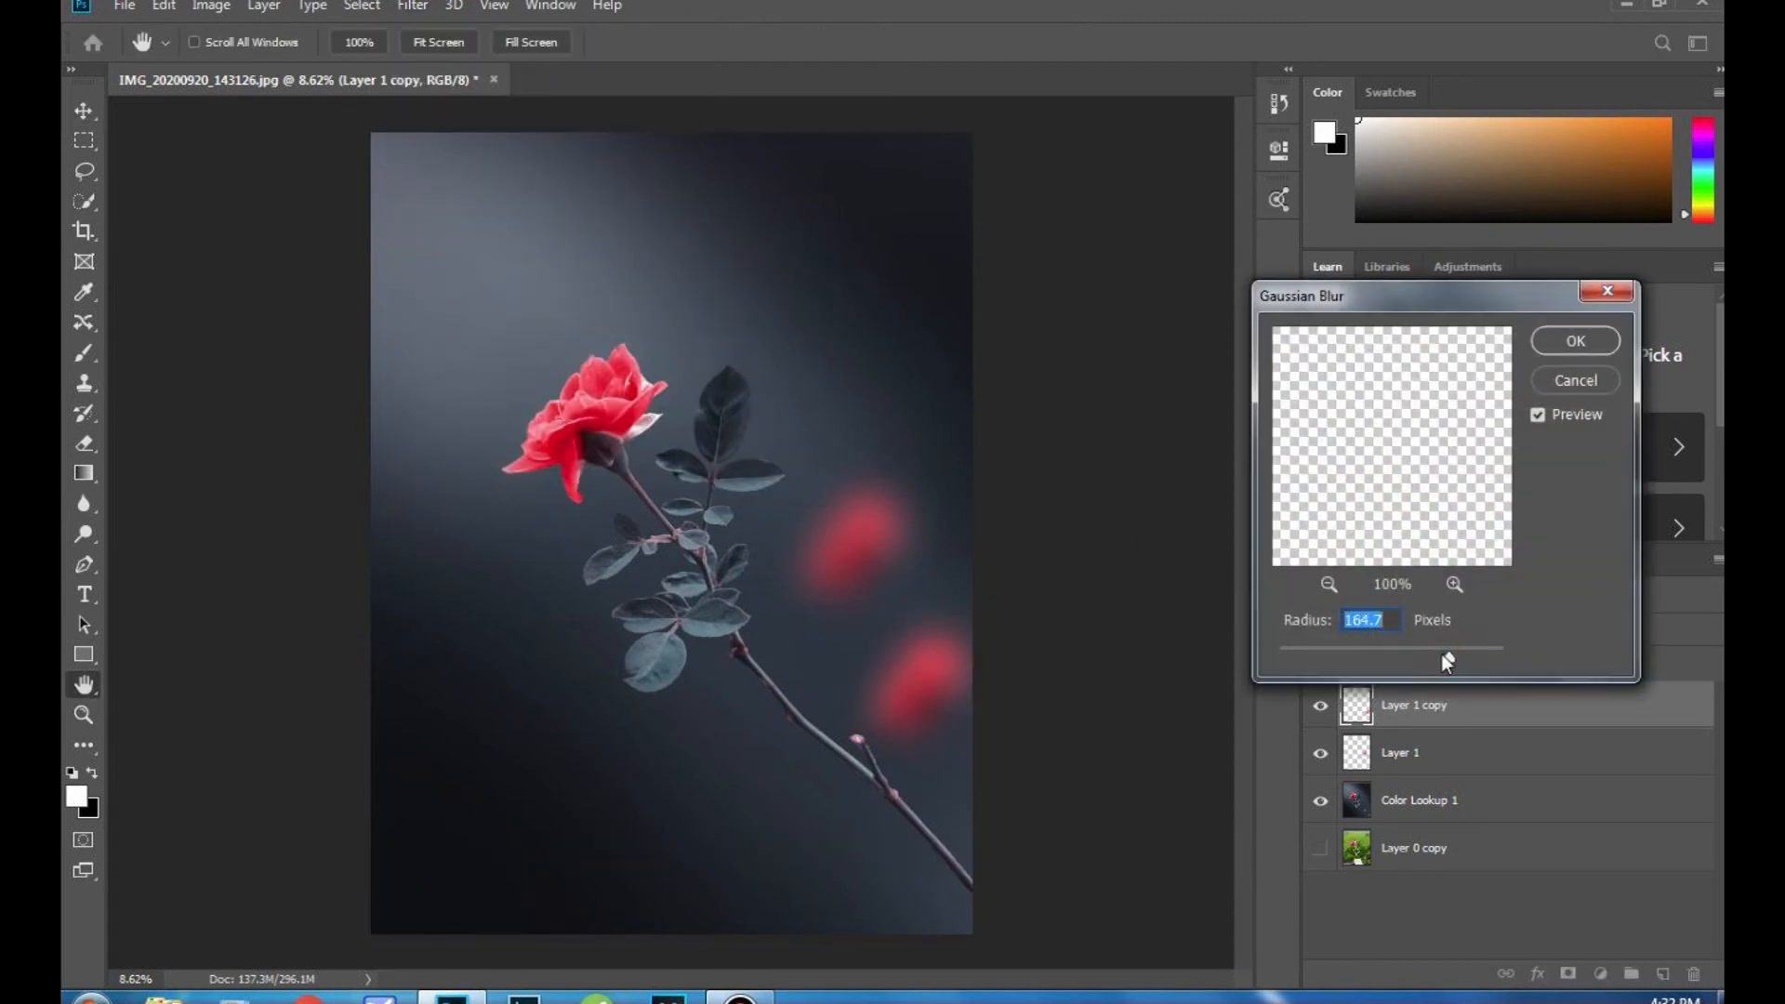
{"action": "left_click", "coordinate": [1548, 348]}
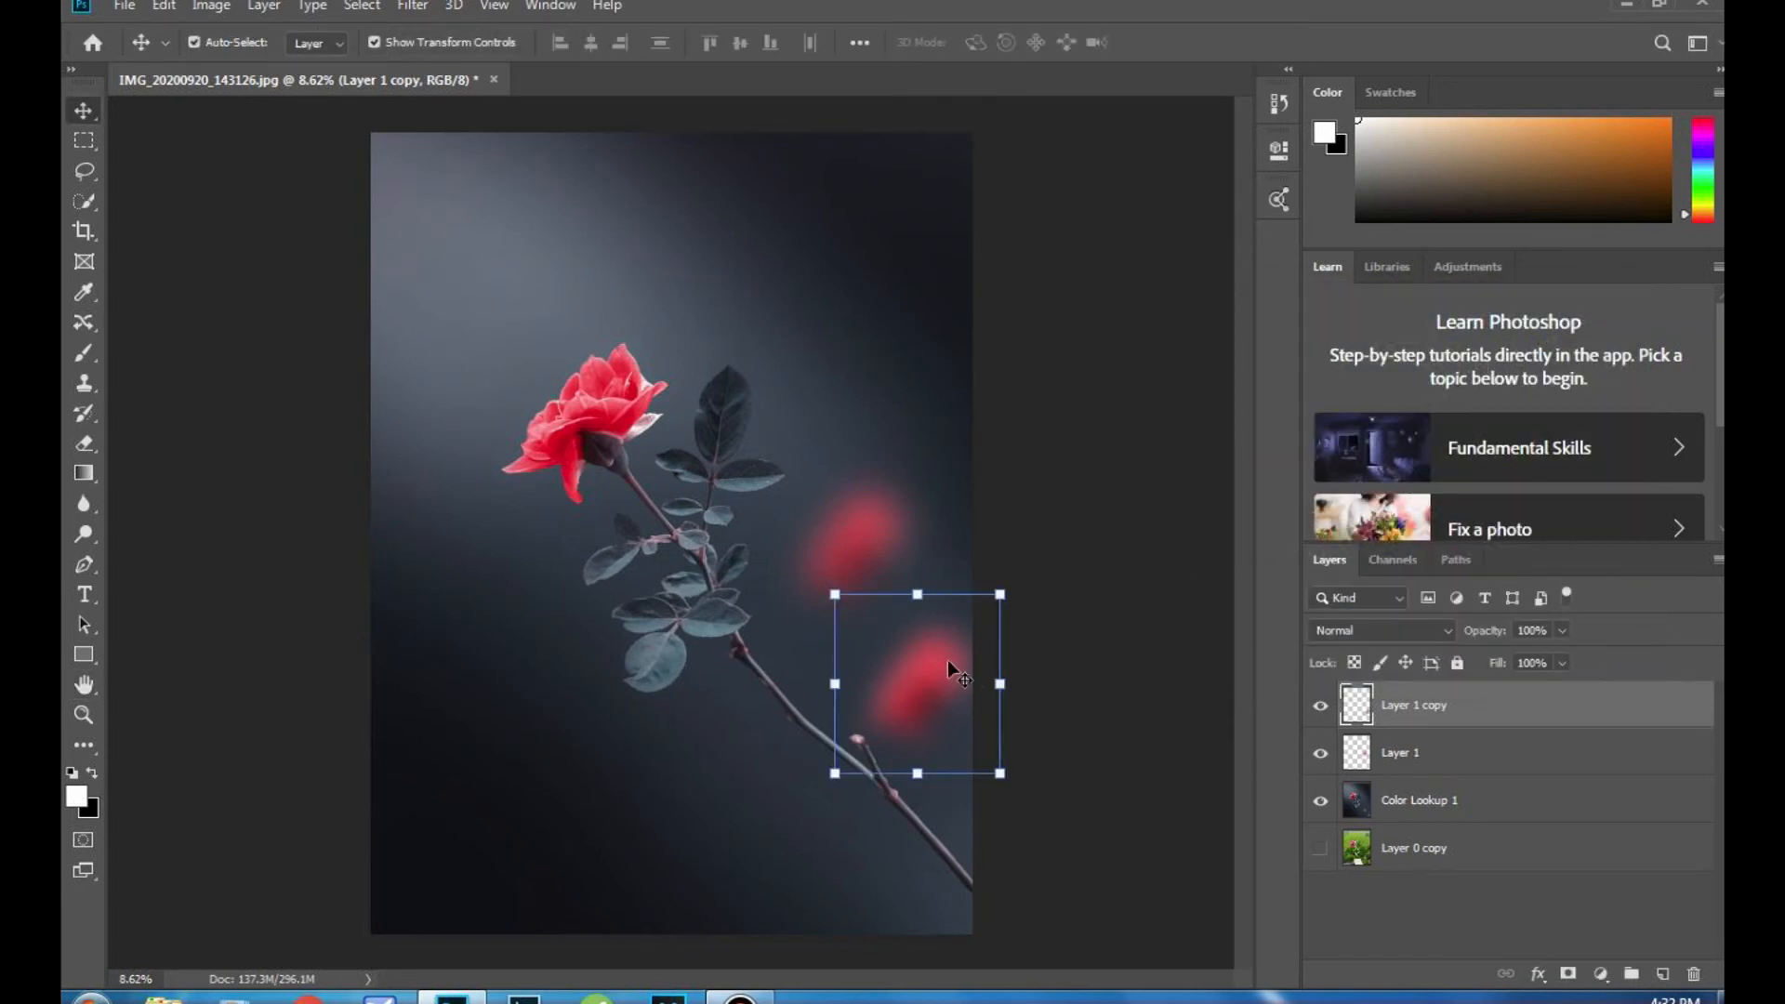
Step: Place a duplicate of the lower blurred flower to the left of the leaves, scaled to 81.88% and rotated by -6.91°
{"action": "left_click_drag", "start_coordinate": [959, 657], "coordinate": [454, 609]}
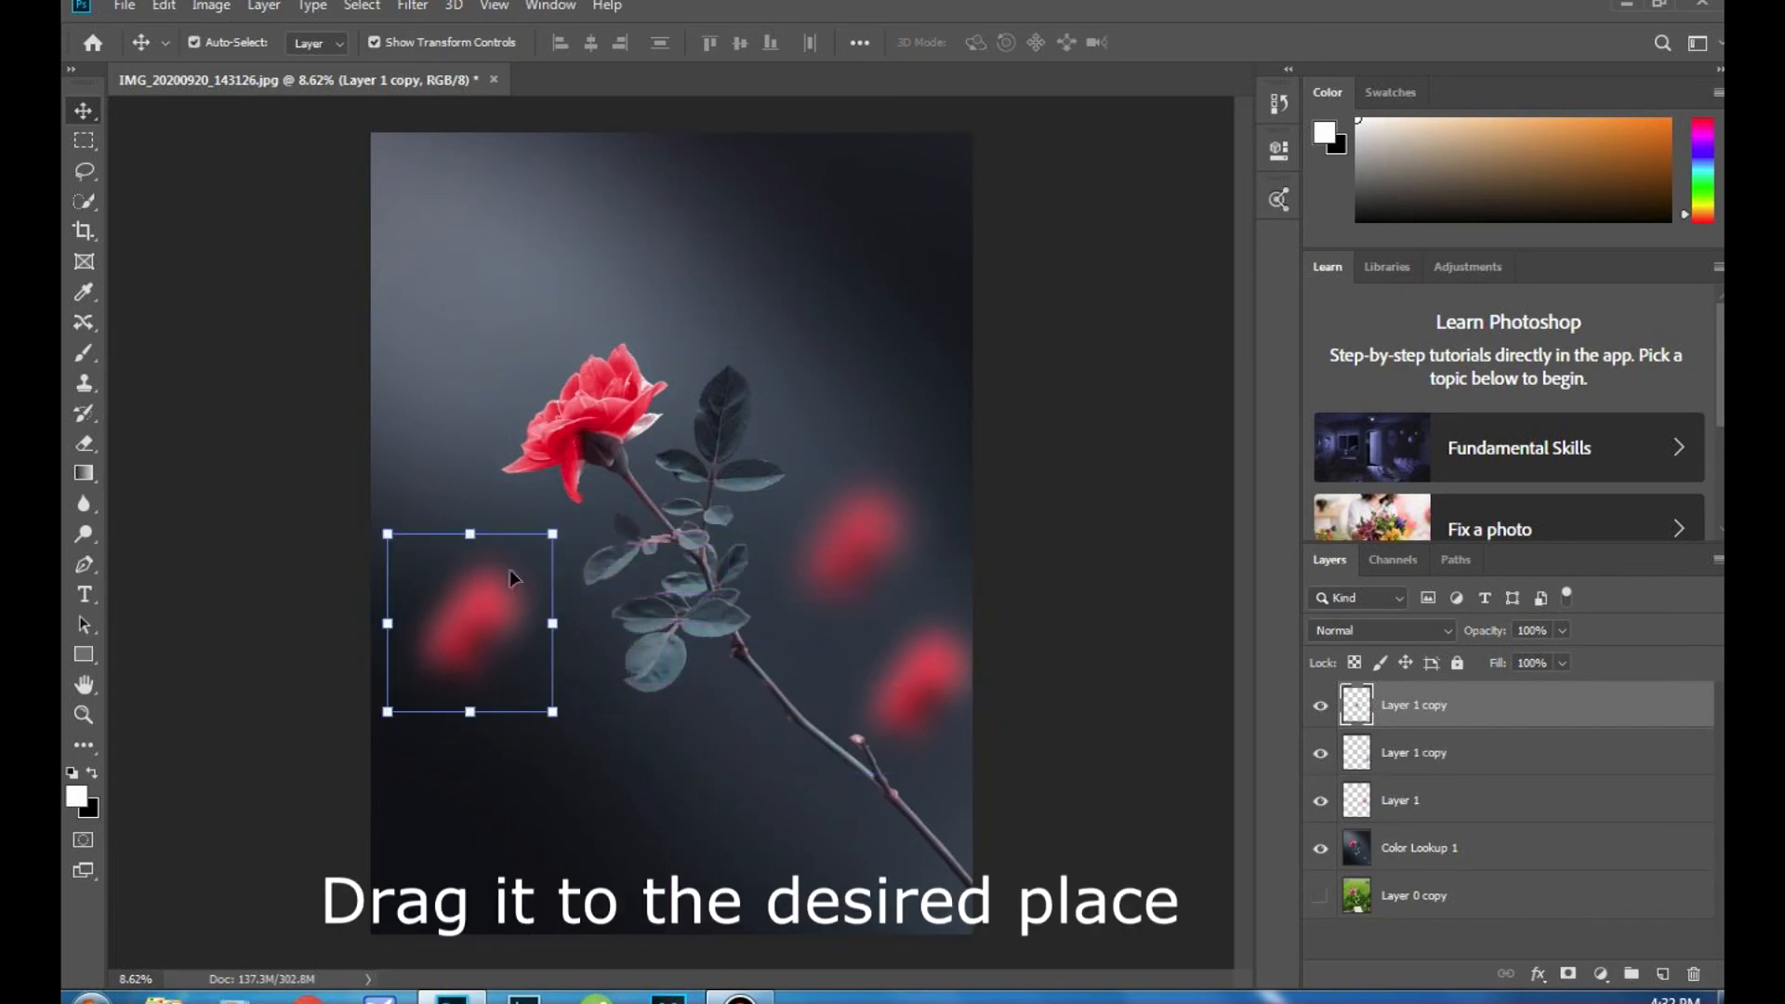
{"action": "left_click_drag", "start_coordinate": [570, 523], "coordinate": [516, 548]}
{"action": "left_click_drag", "start_coordinate": [510, 635], "coordinate": [528, 642]}
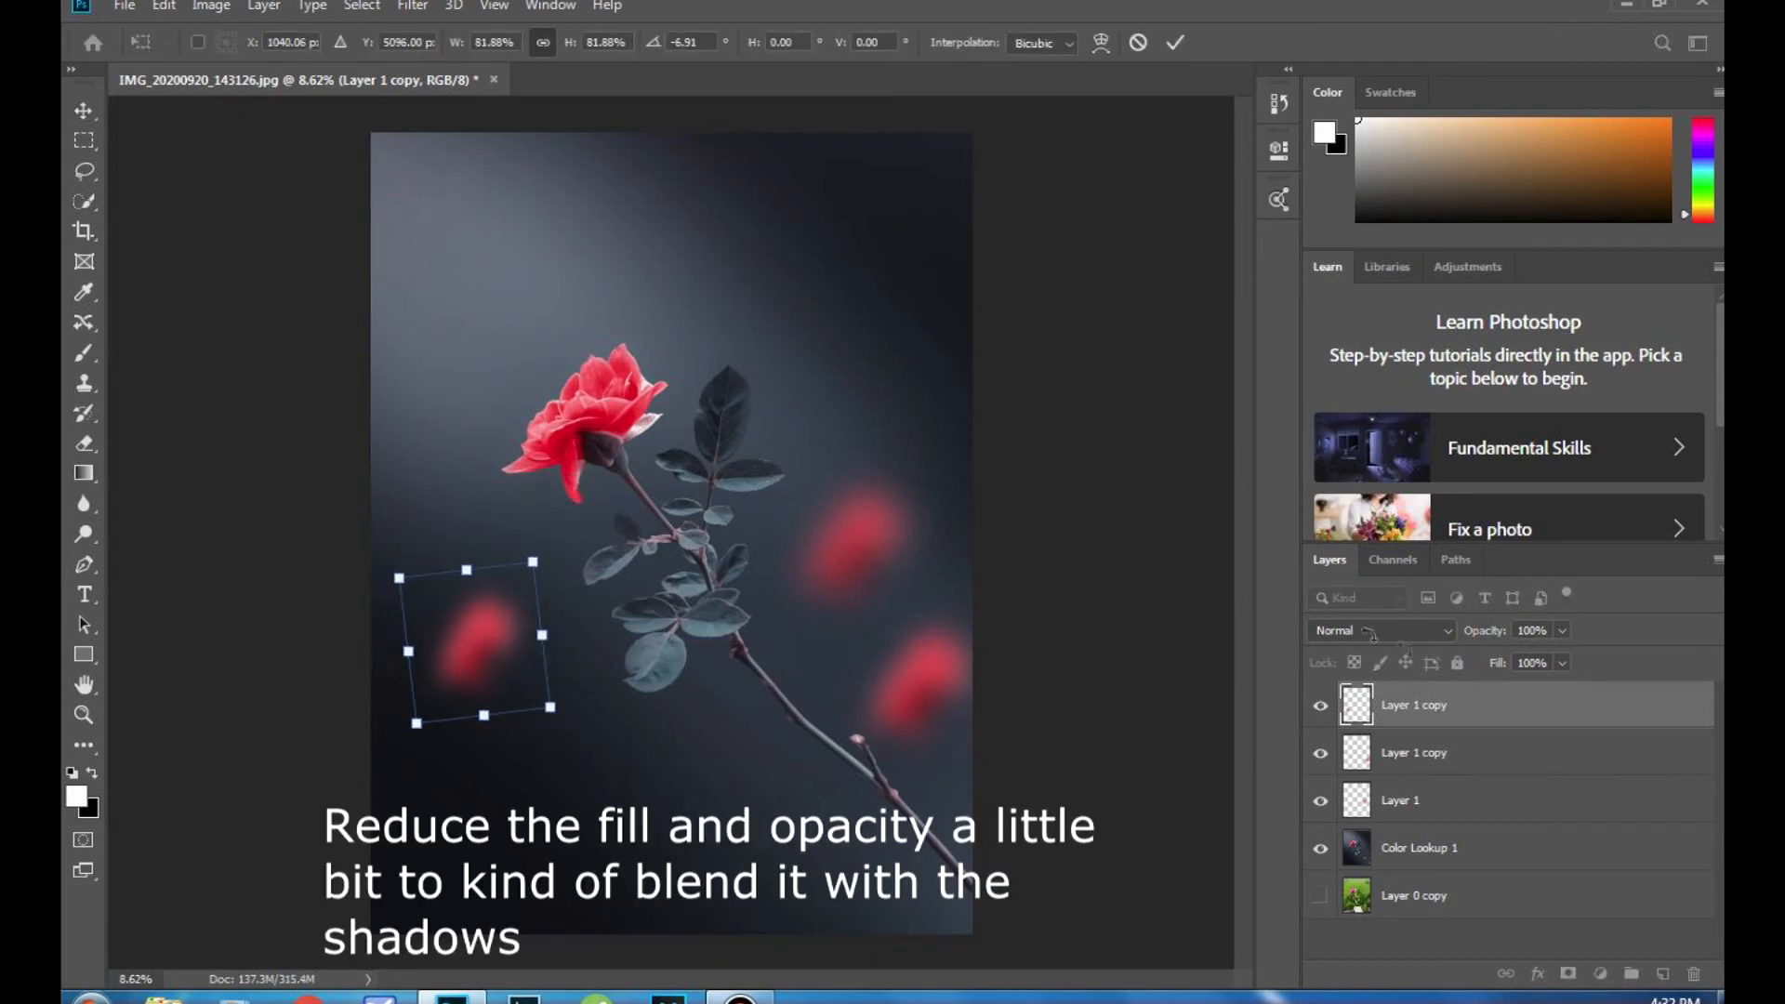
Step: Reduce the left blurred flower's fill to 75% and enlarge it to 91.09%, keeping its rotation
{"action": "left_click", "coordinate": [1563, 663]}
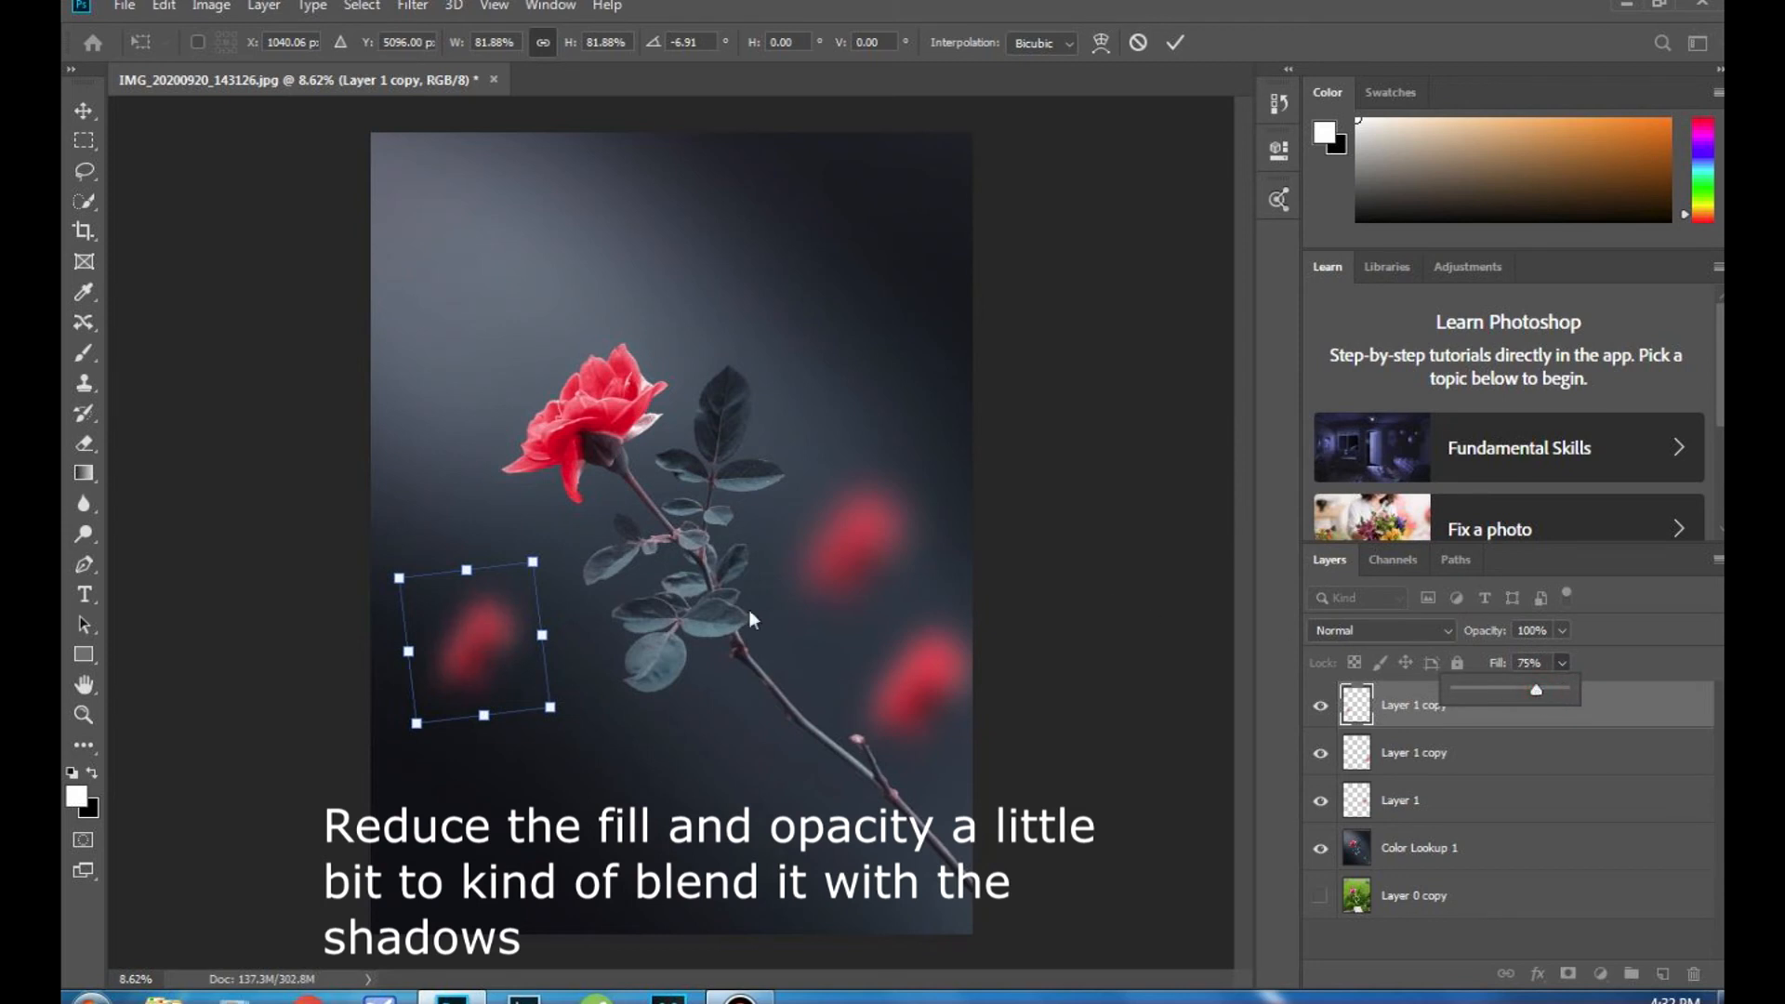
{"action": "left_click_drag", "start_coordinate": [548, 641], "coordinate": [557, 635]}
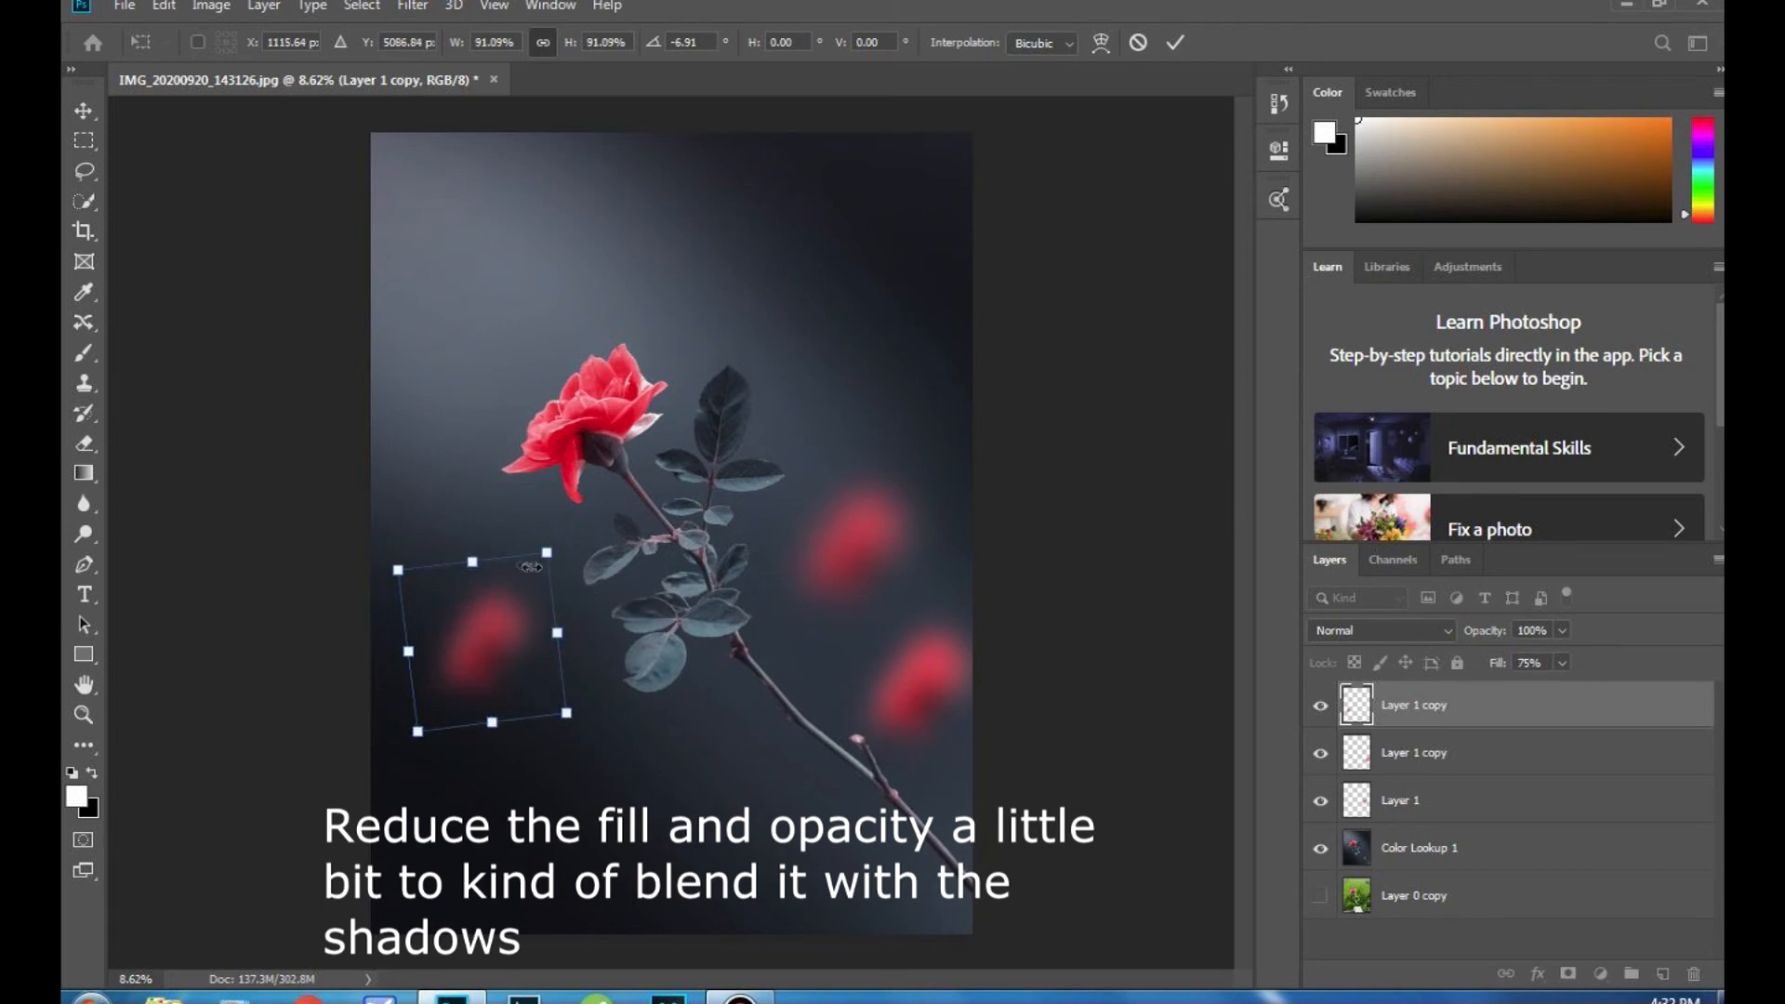
{"action": "left_click", "coordinate": [1128, 430]}
{"action": "left_click", "coordinate": [1089, 494]}
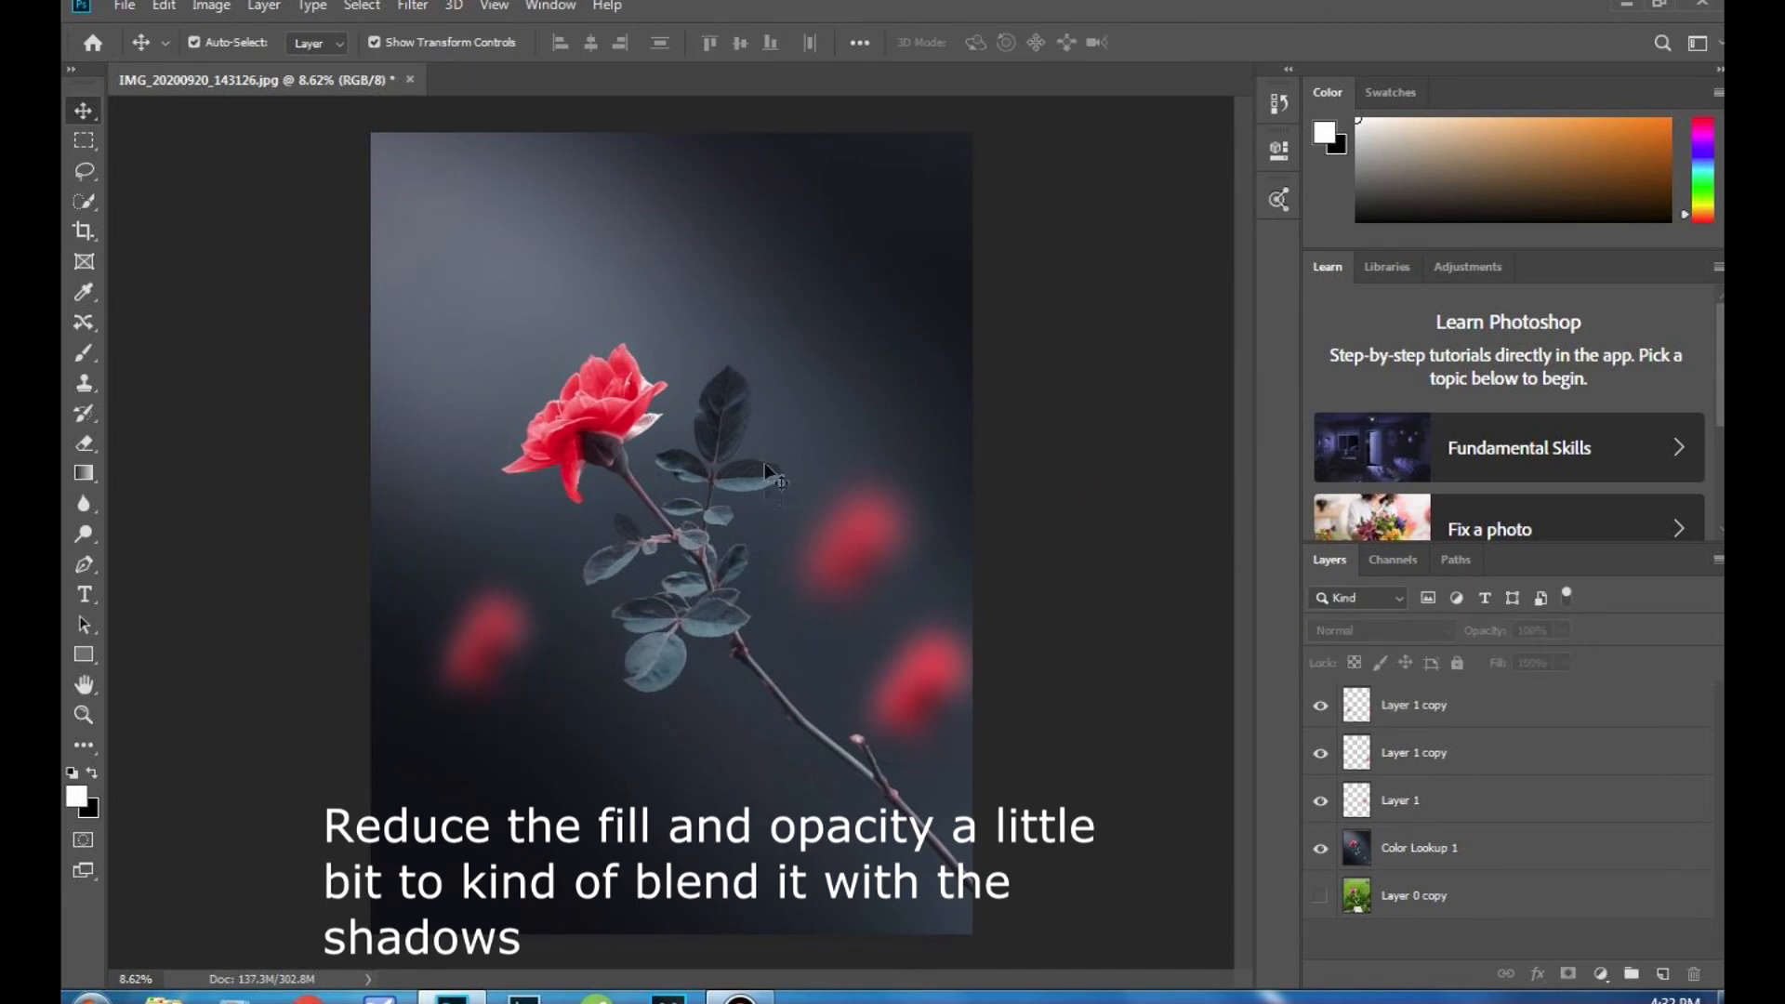
Step: Lower the fill of the left blurred flower's layer to 53%
{"action": "left_click", "coordinate": [1422, 705]}
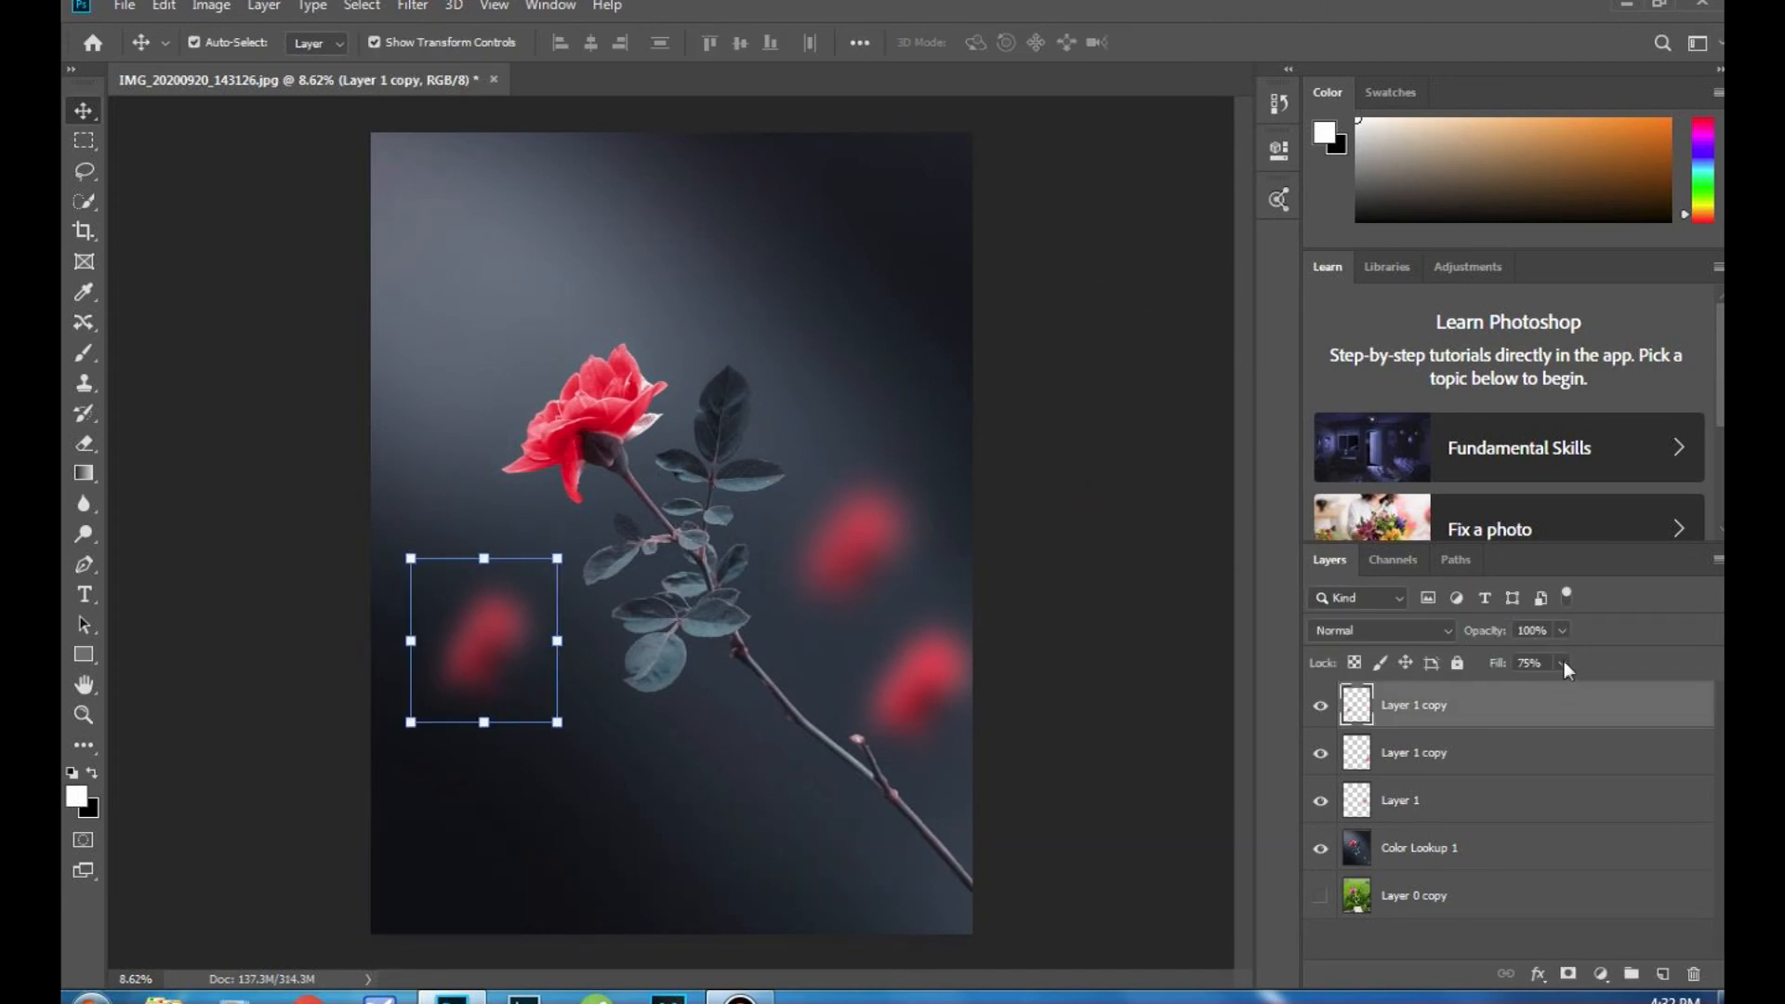
{"action": "left_click", "coordinate": [1561, 661]}
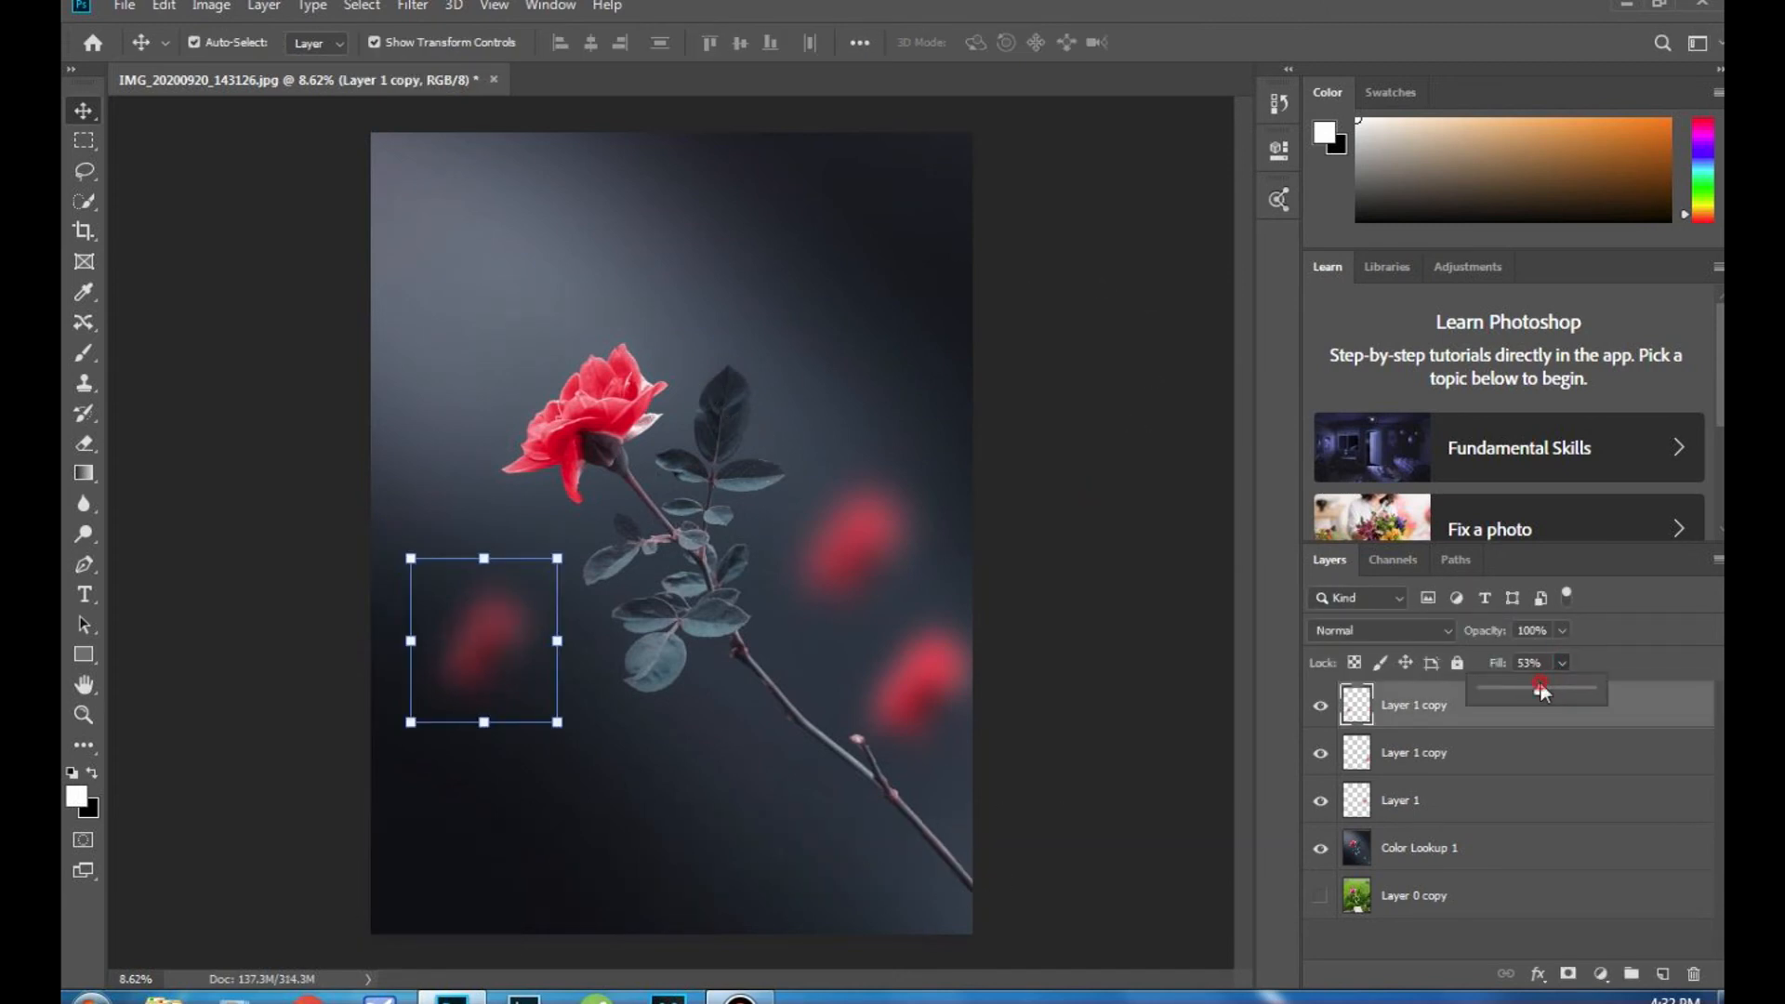
{"action": "left_click", "coordinate": [1145, 572]}
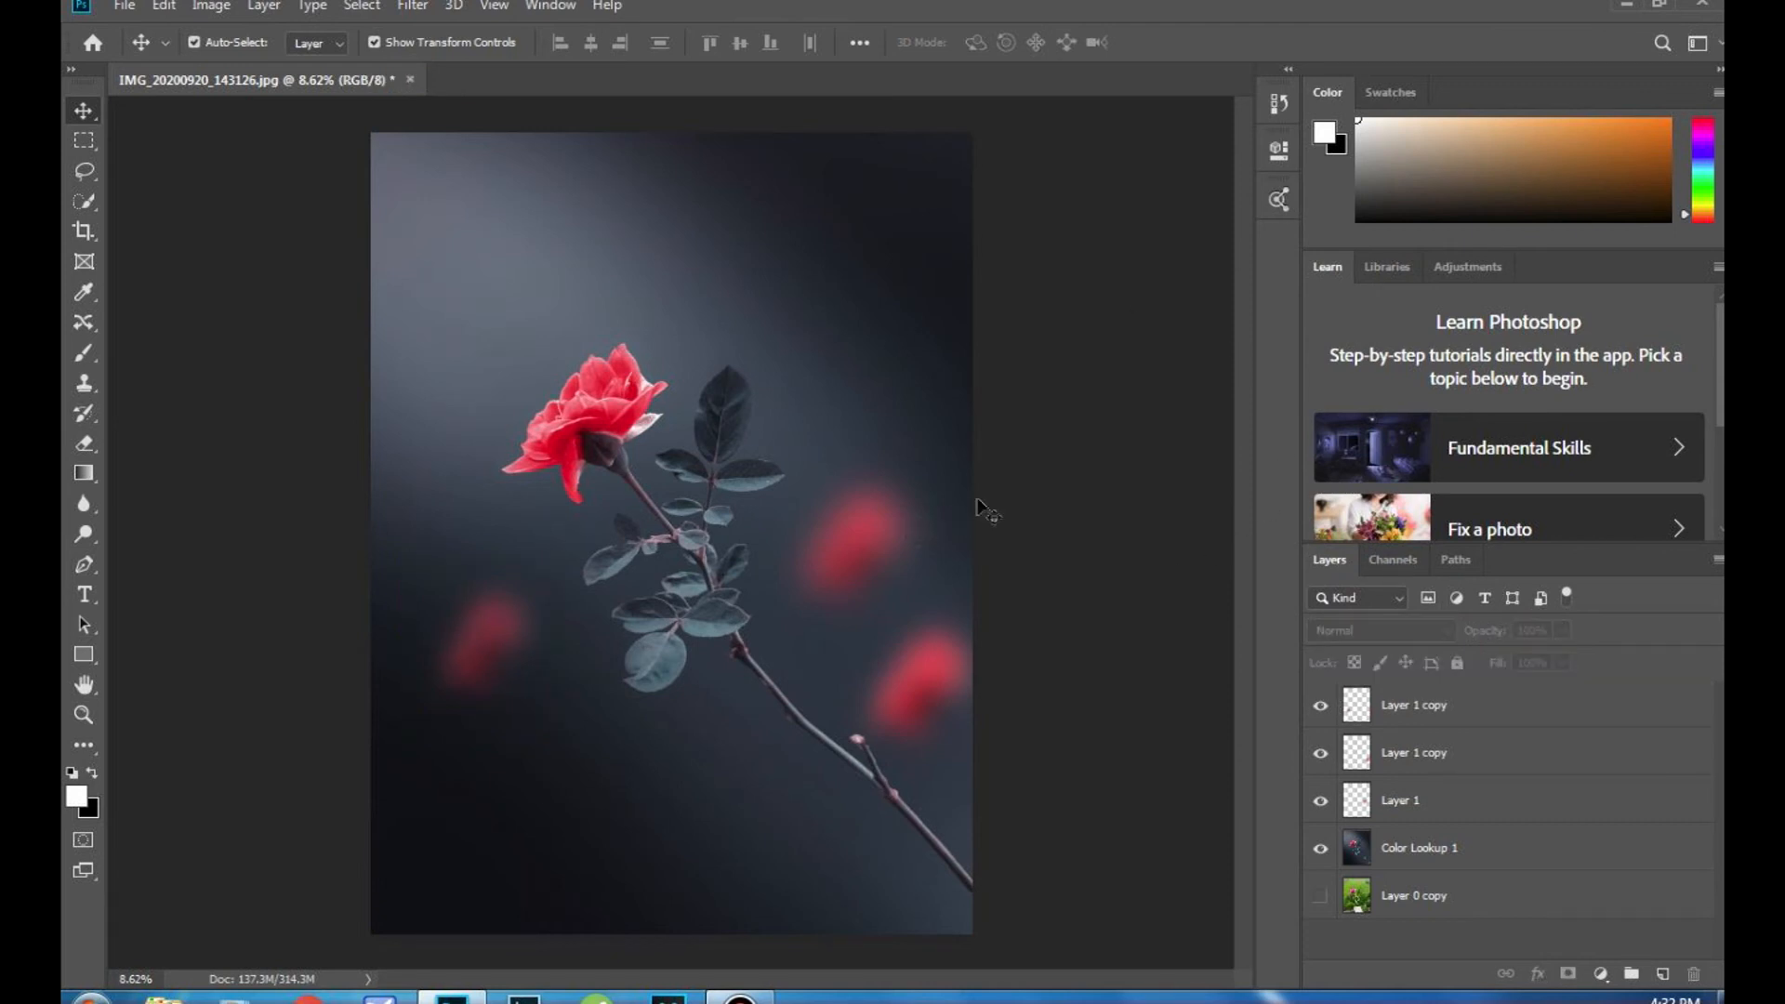
Step: Blur the lower-right flower copy again using Gaussian Blur with a radius of 84.1 pixels
{"action": "left_click", "coordinate": [1434, 755]}
{"action": "left_click", "coordinate": [412, 5]}
{"action": "mouse_move", "coordinate": [558, 268]}
{"action": "left_click", "coordinate": [749, 355]}
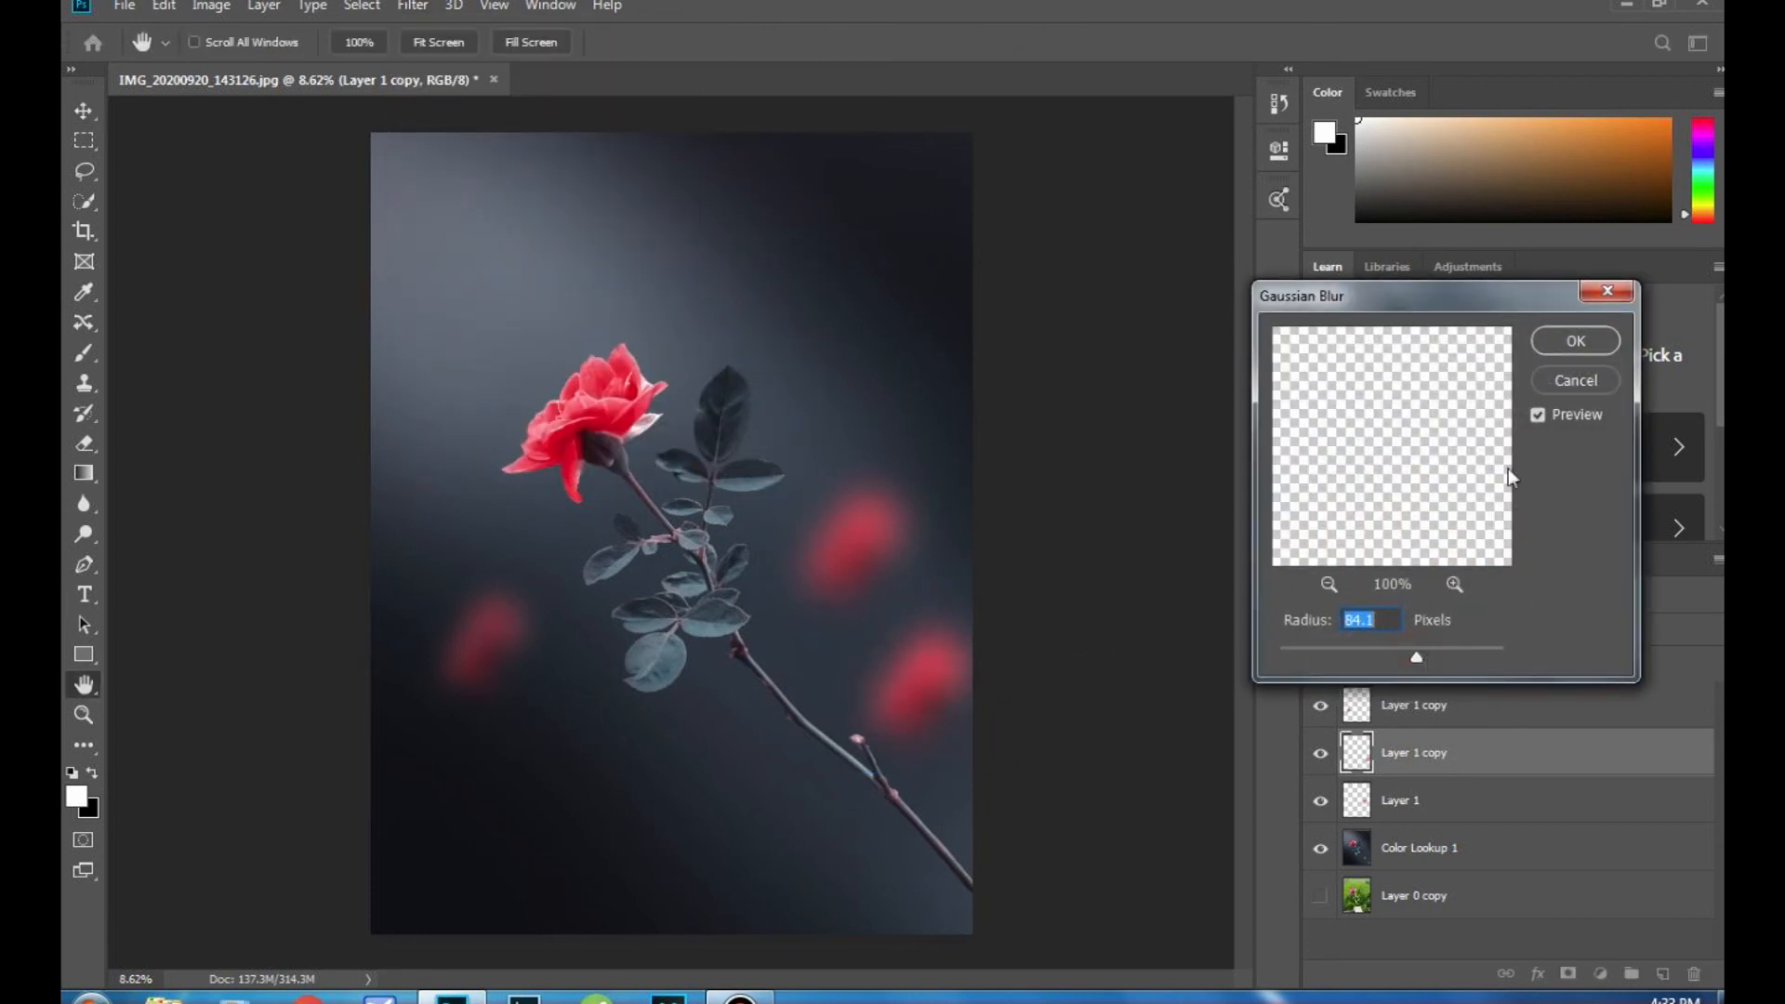
{"action": "left_click", "coordinate": [1552, 339]}
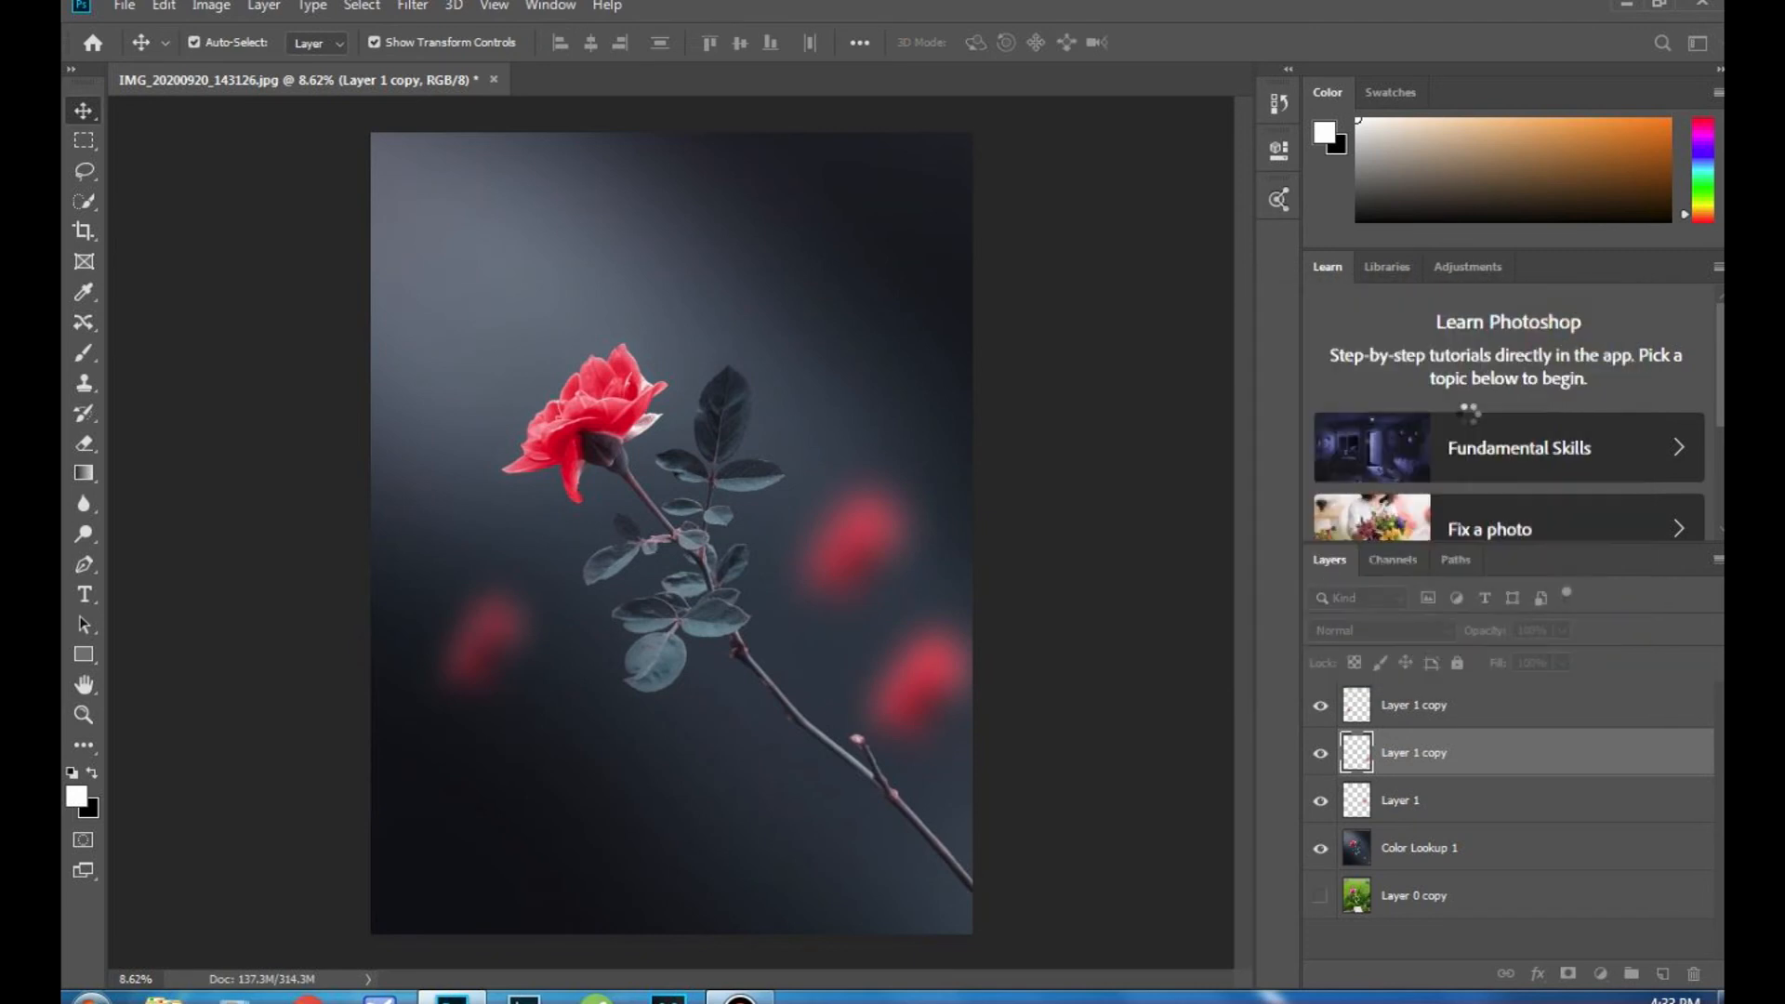
{"action": "left_click", "coordinate": [775, 634]}
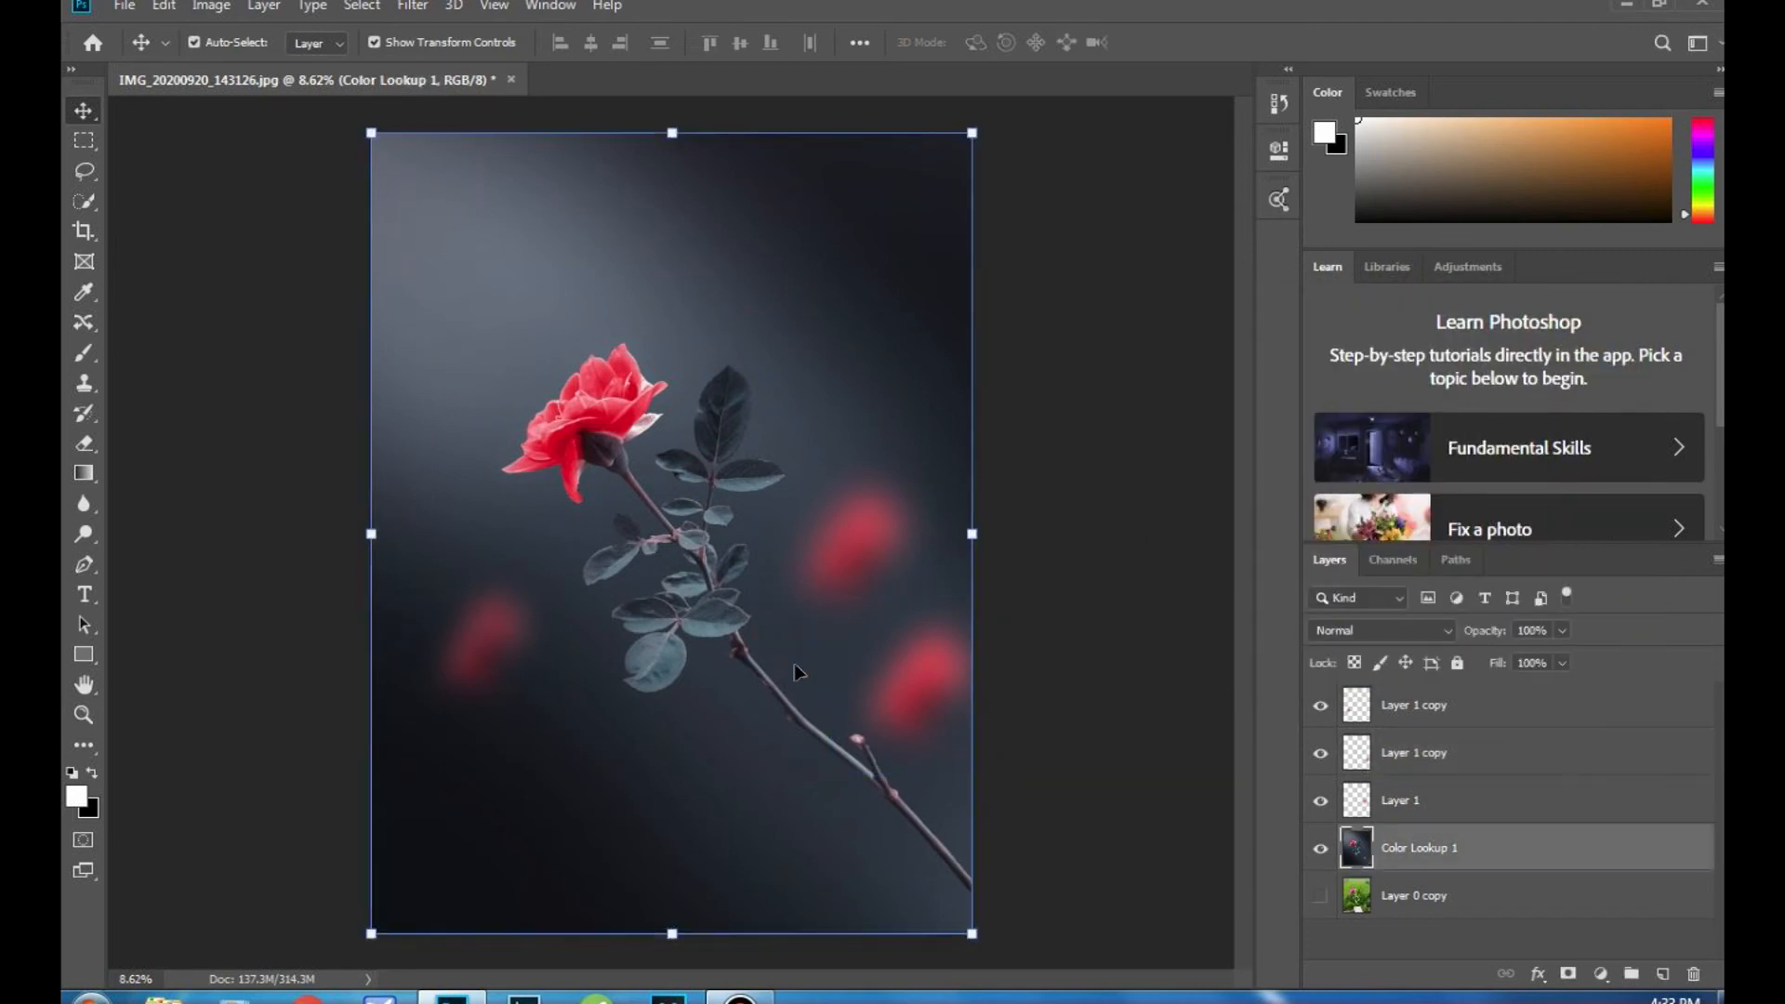
{"action": "left_click", "coordinate": [1366, 923]}
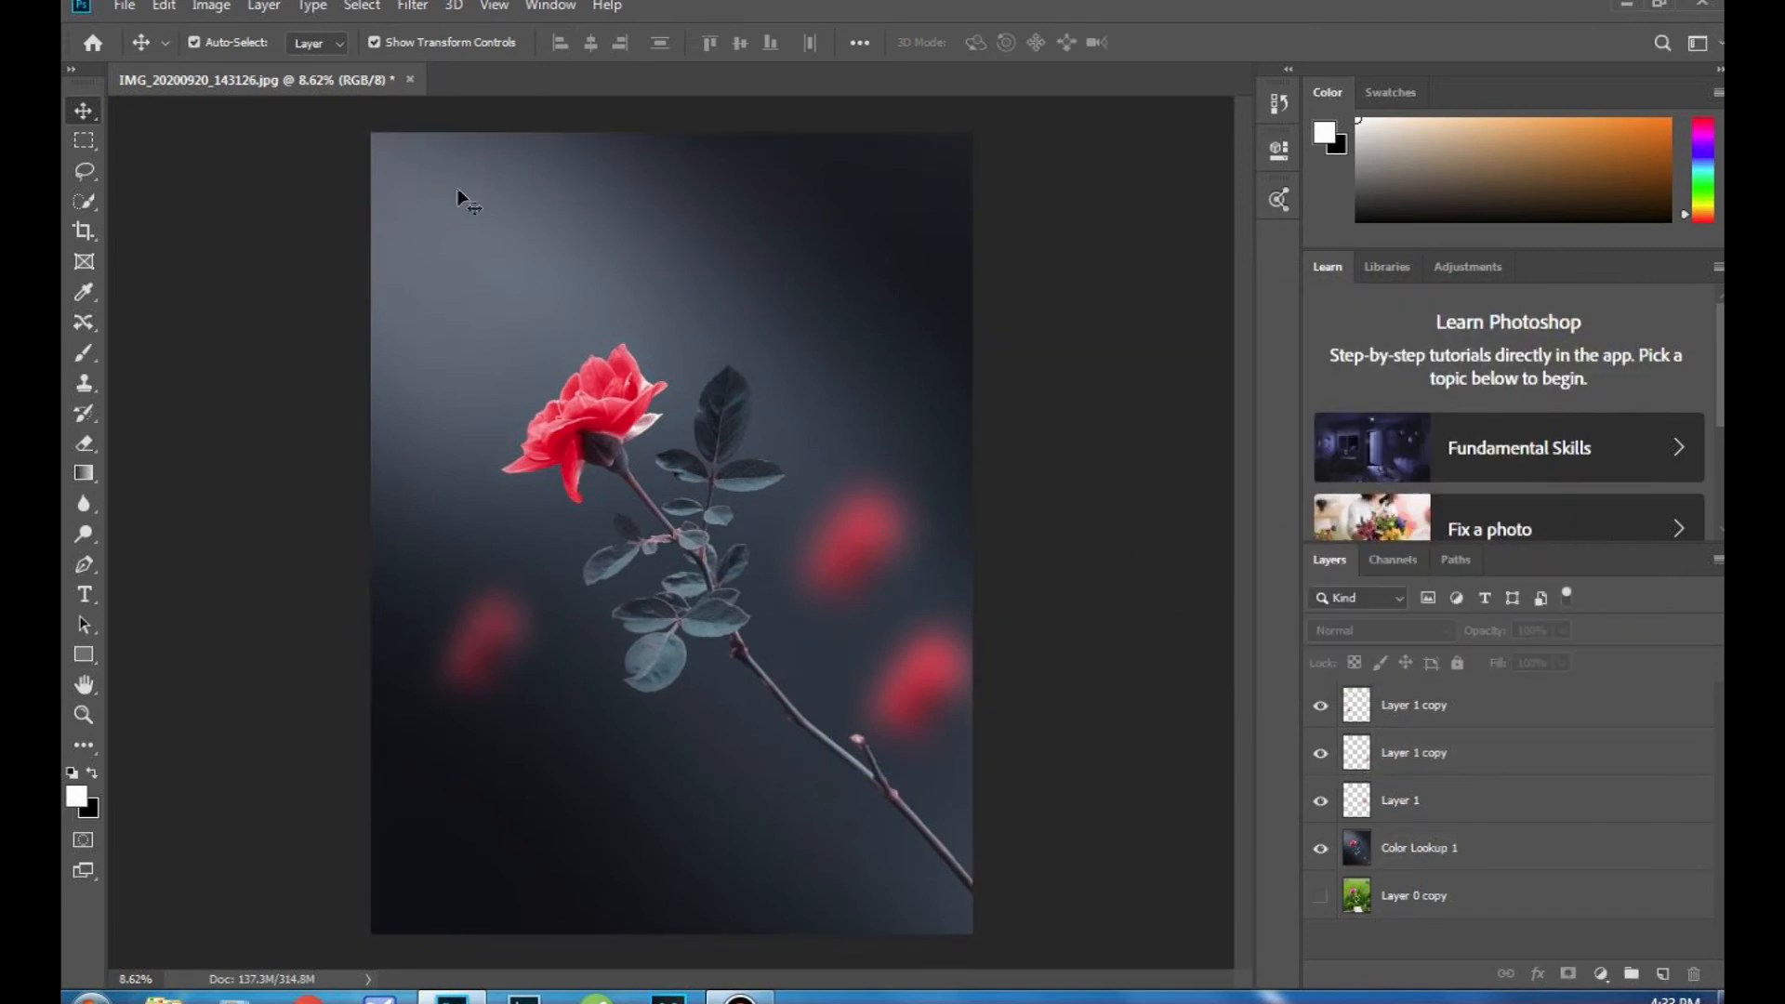
Step: Open the overlay image 1.jpg from the OVERLAYS folder on drive E
{"action": "left_click", "coordinate": [123, 6]}
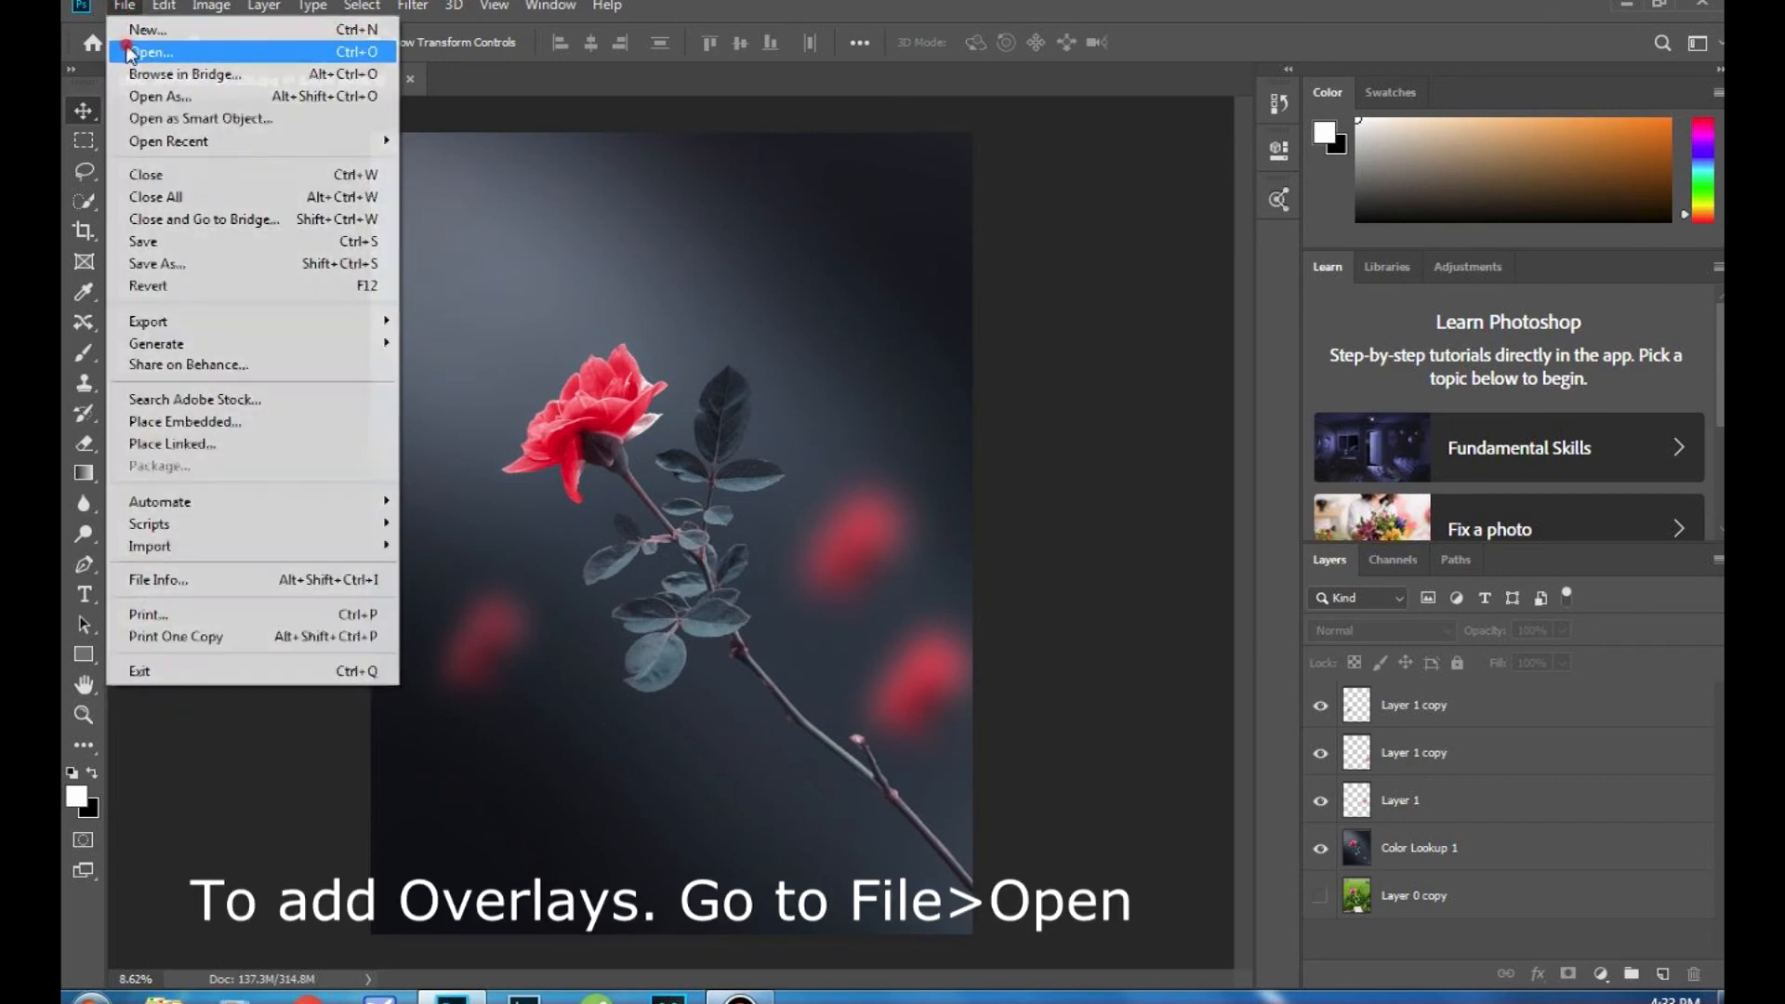
{"action": "left_click", "coordinate": [128, 45]}
{"action": "left_click", "coordinate": [153, 514]}
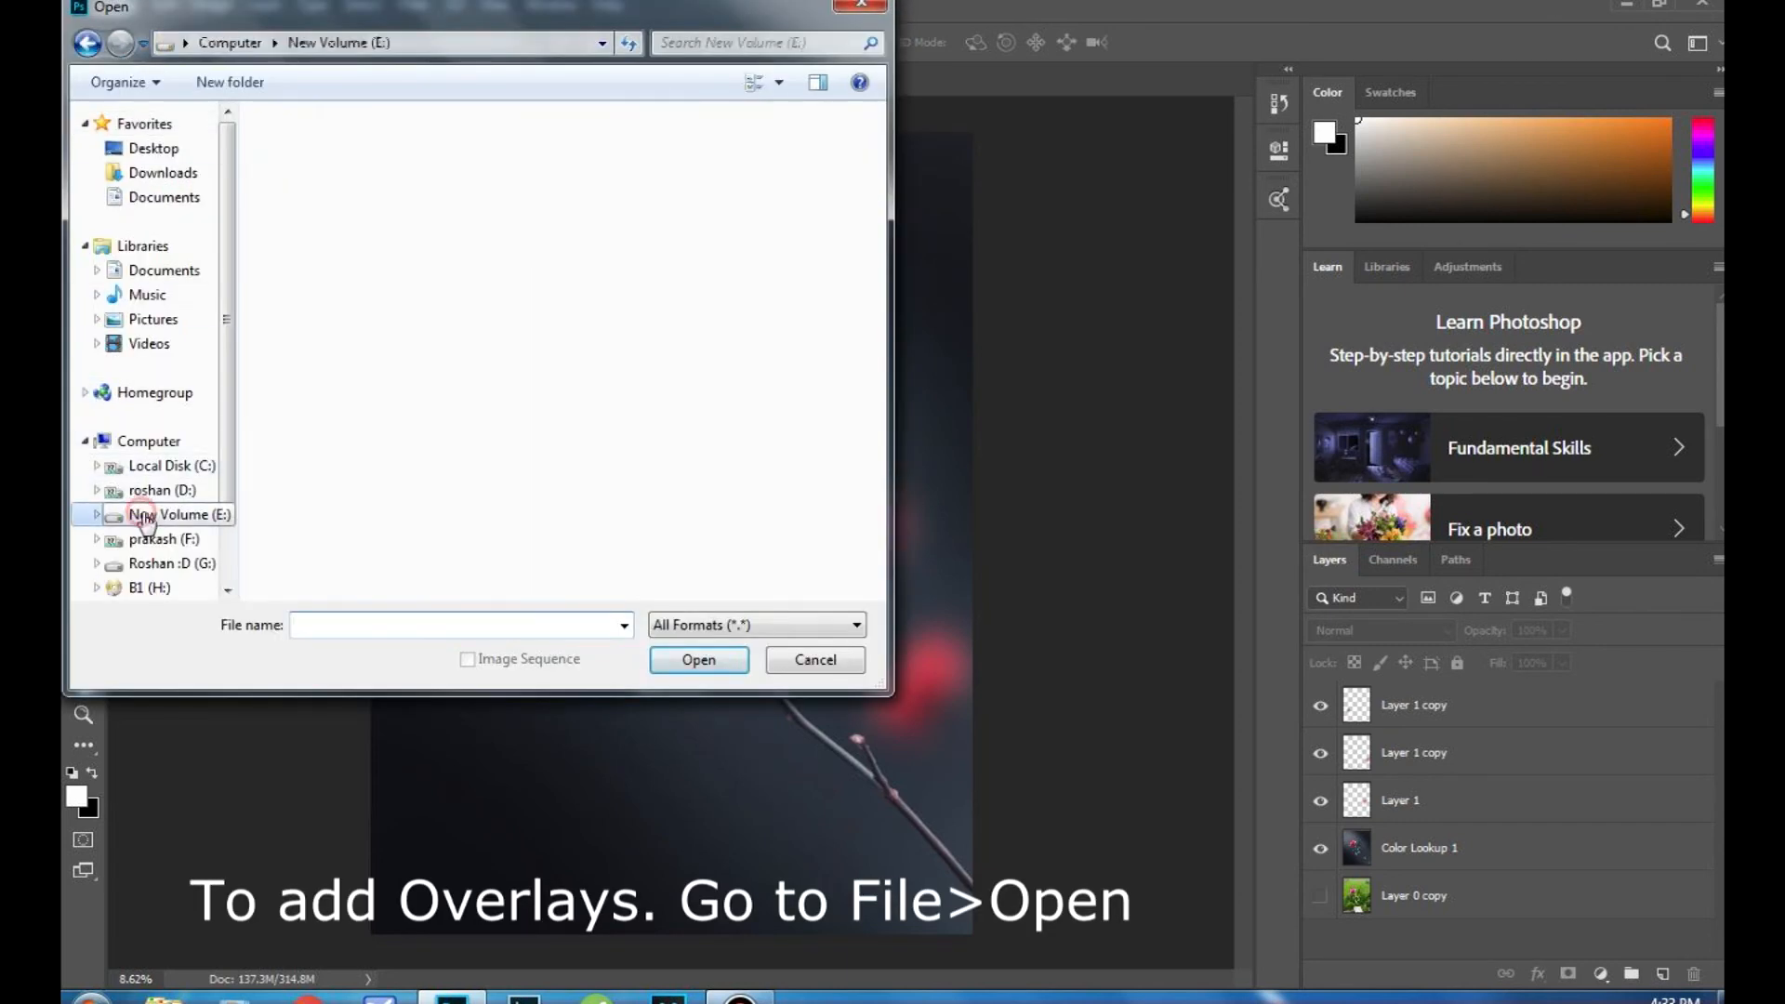
{"action": "double_click", "coordinate": [327, 344]}
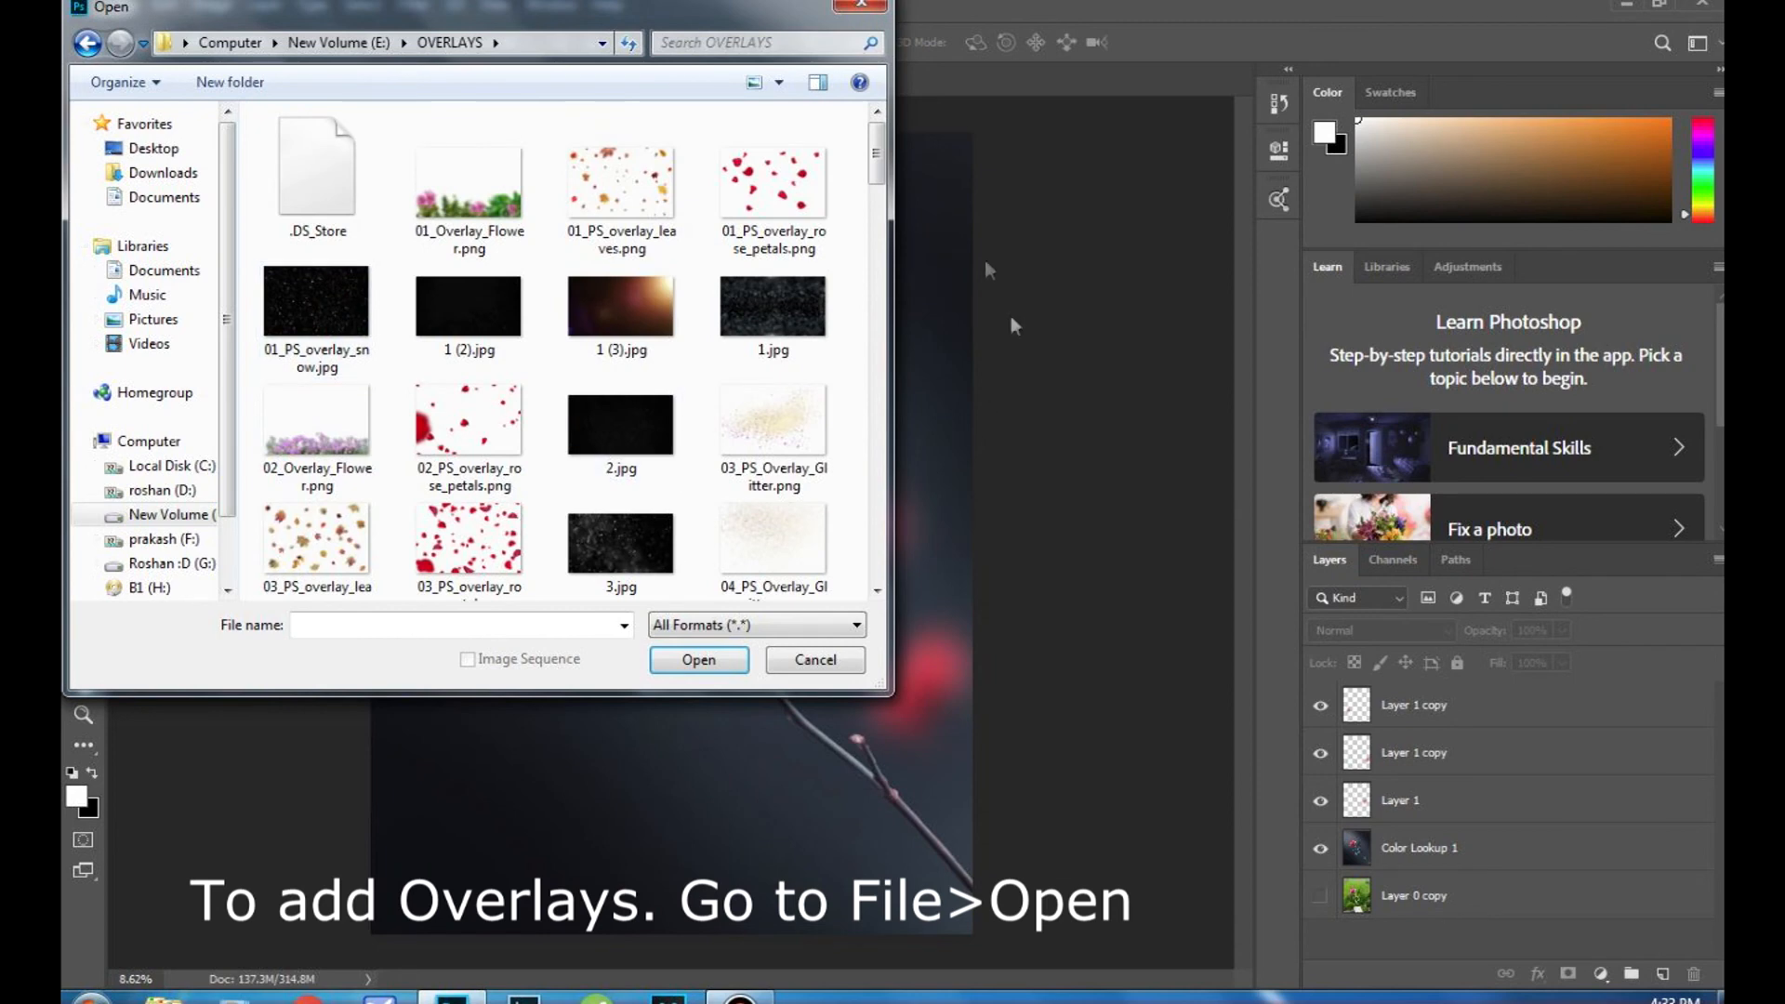
{"action": "scroll", "coordinate": [823, 214], "scroll_direction": "down", "scroll_amount": 2}
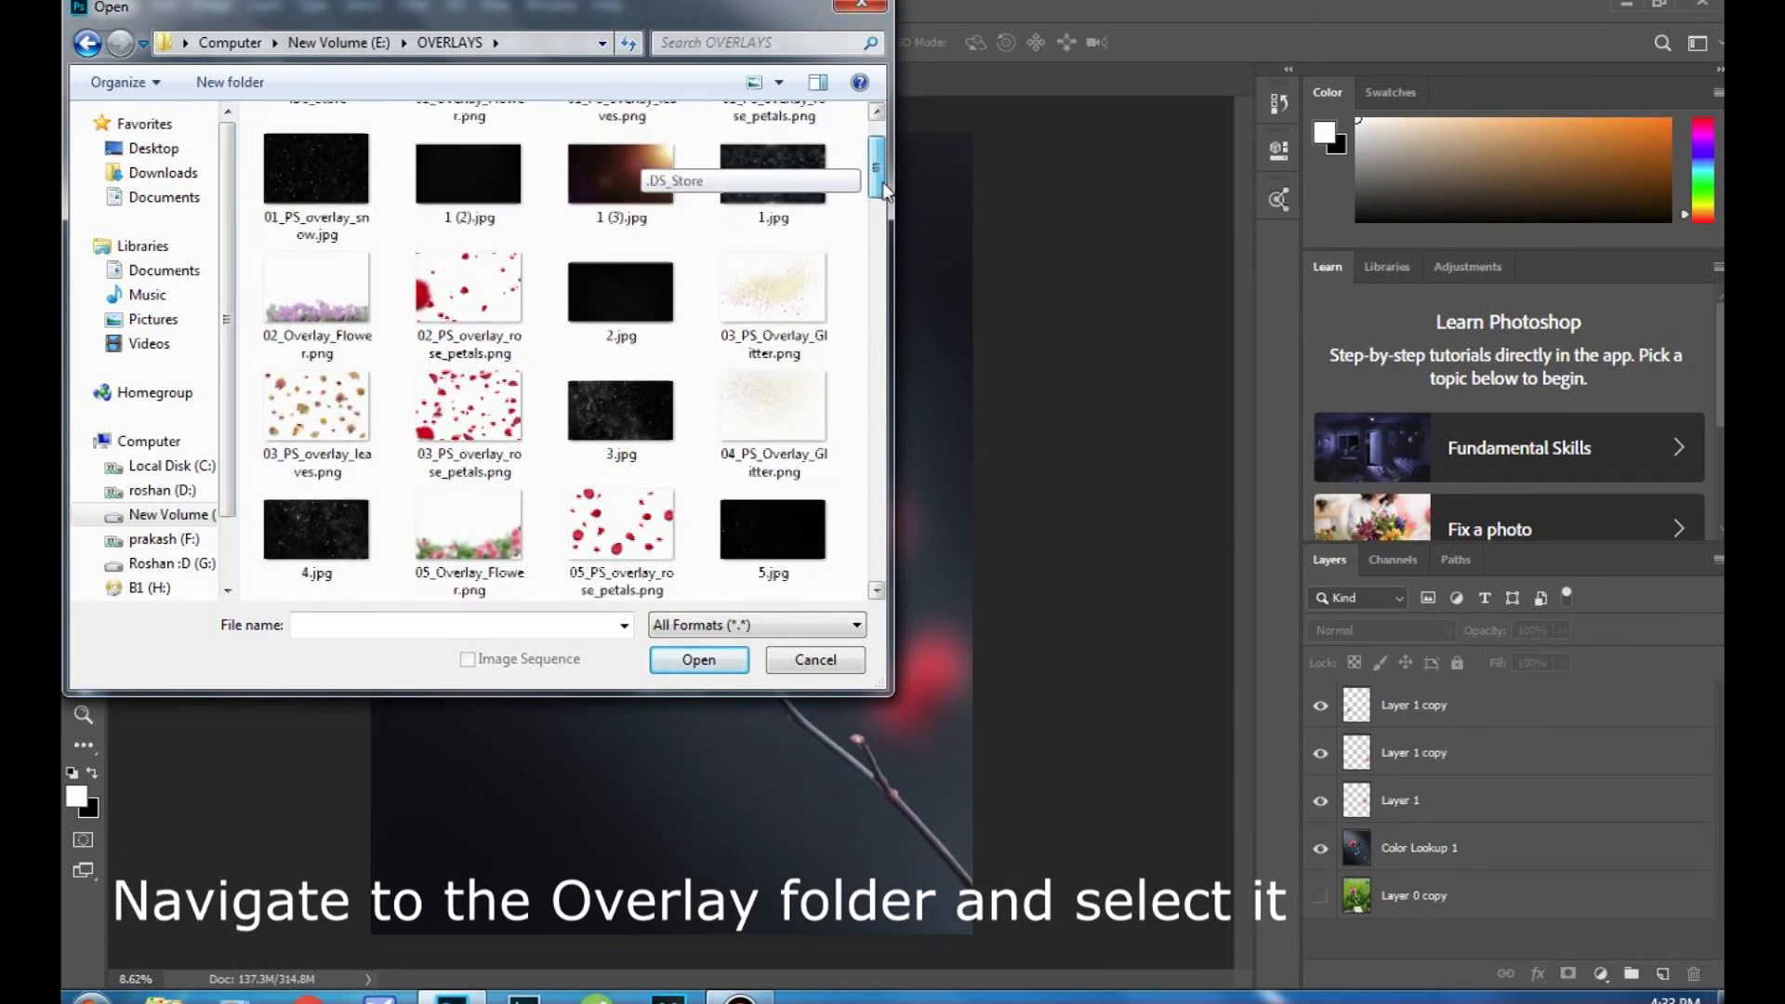
{"action": "double_click", "coordinate": [818, 221]}
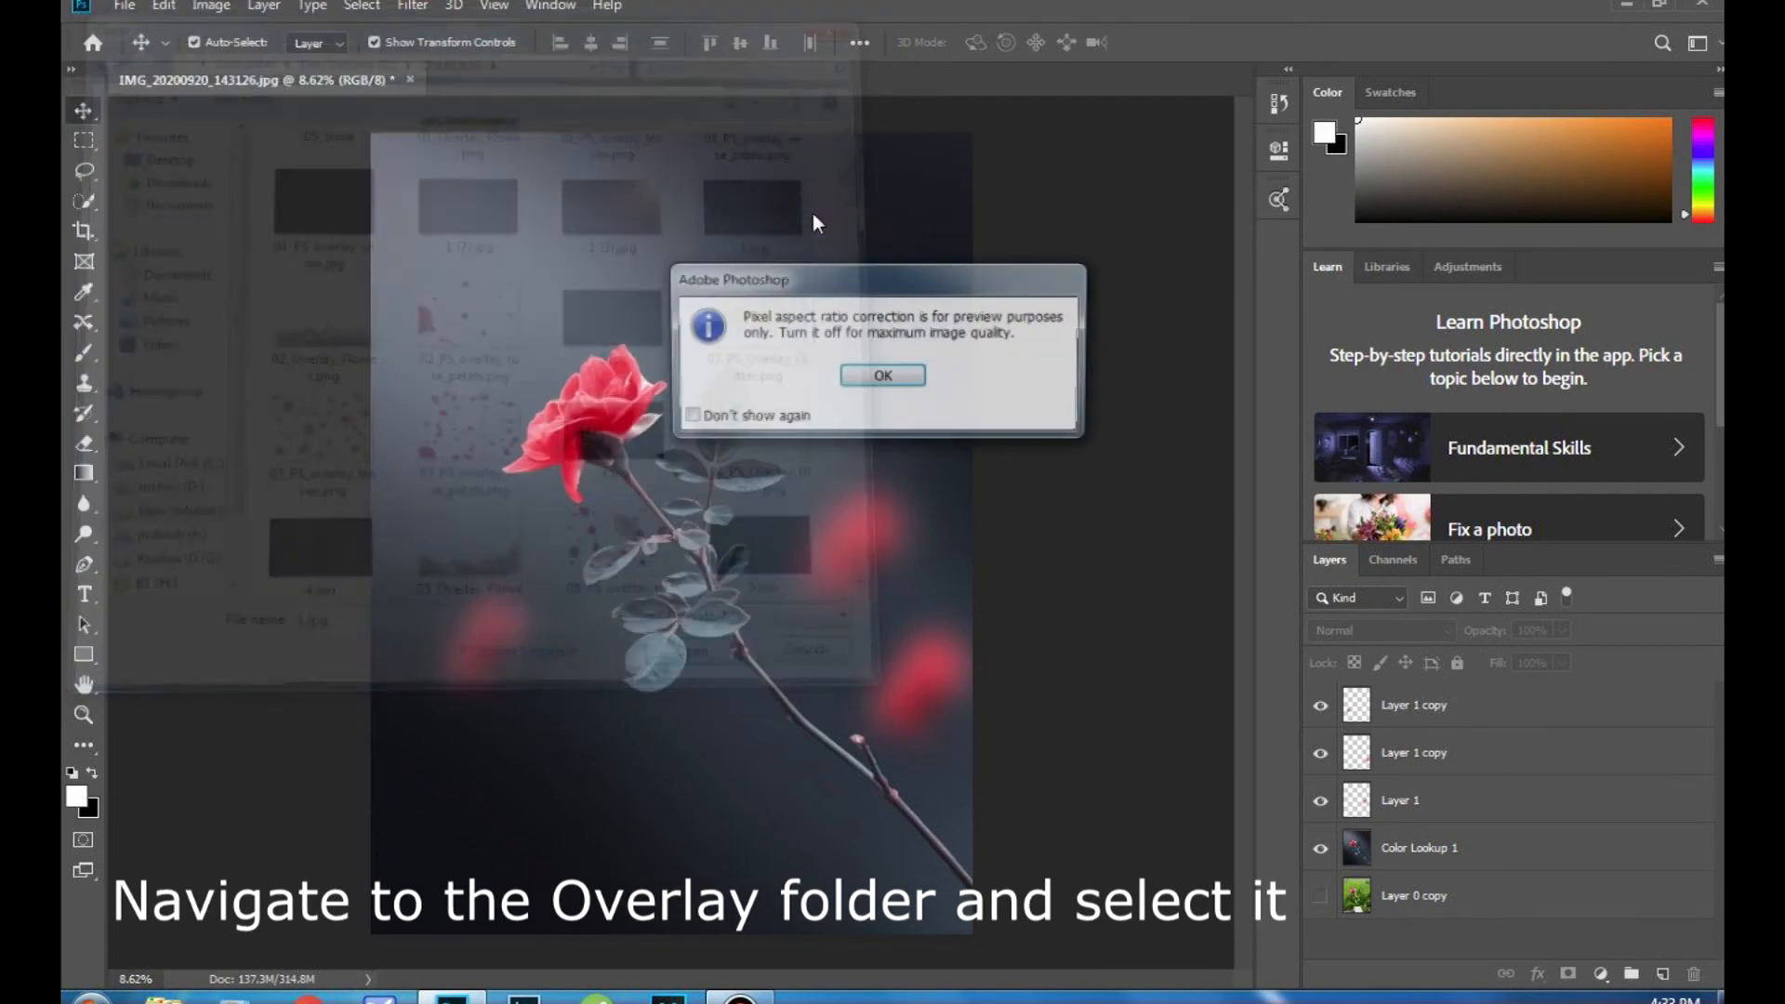
{"action": "left_click", "coordinate": [874, 376]}
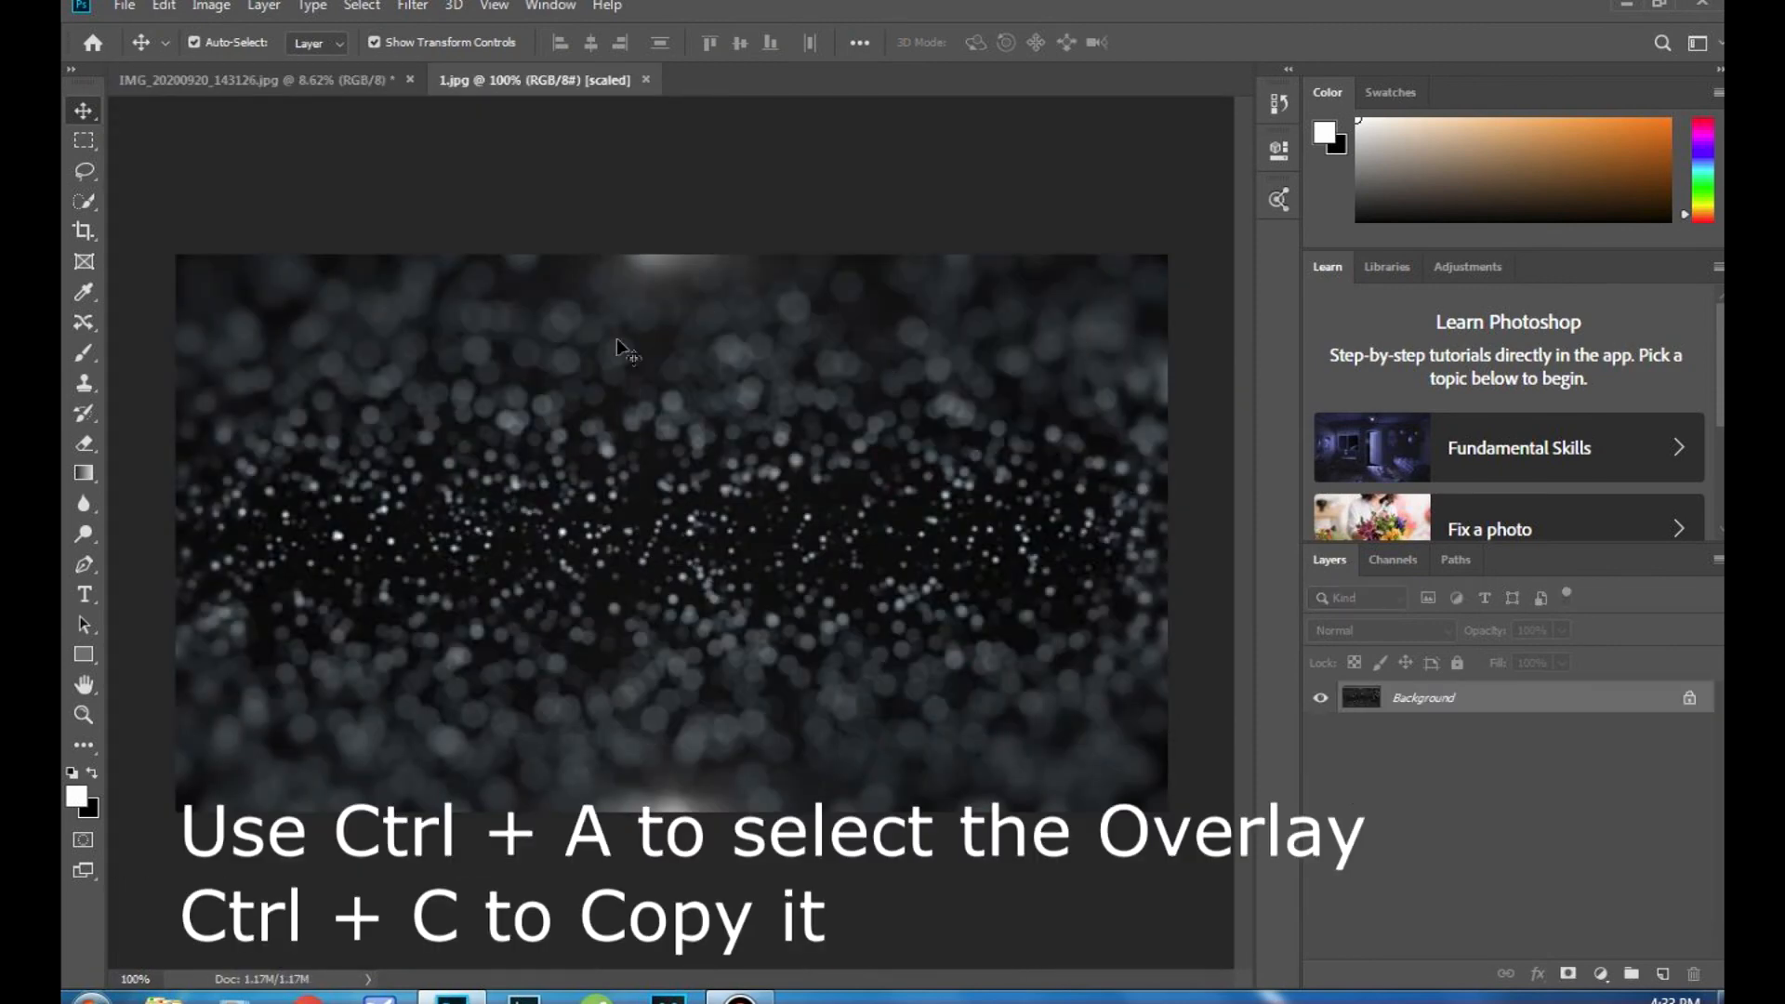
Step: Copy the entire particle overlay image and paste it into the rose photo as a new layer
{"action": "key", "text": "ctrl+a"}
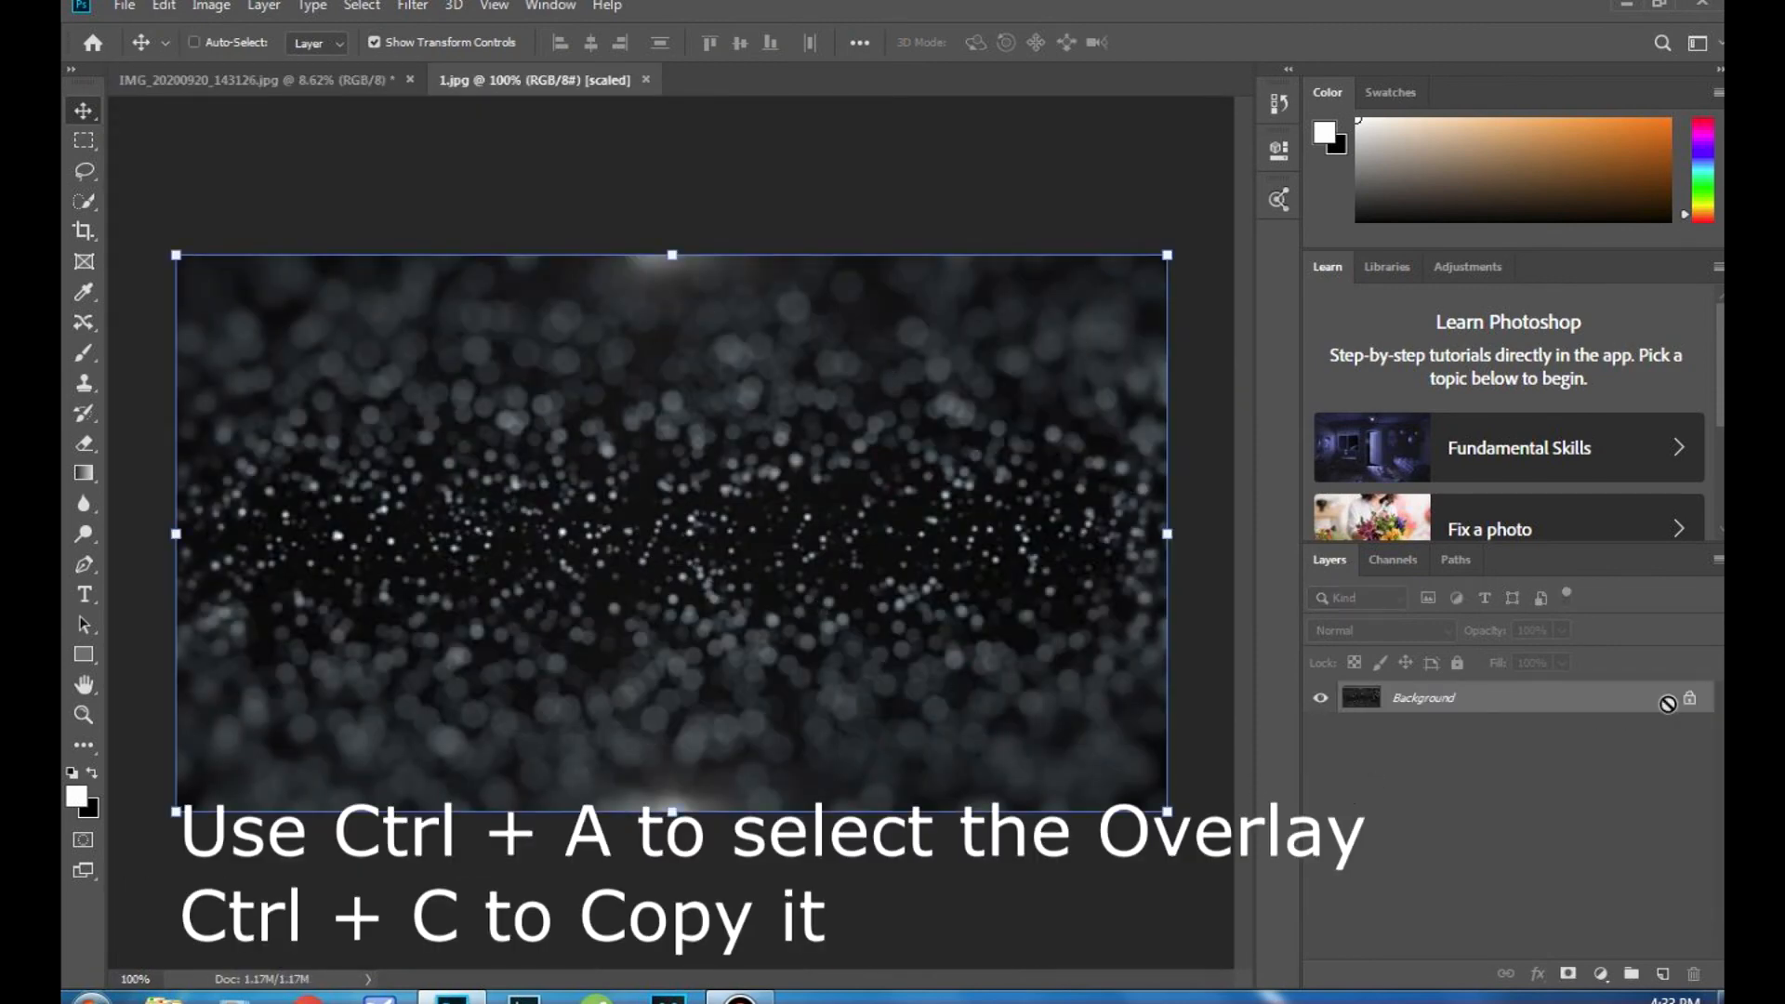
{"action": "left_click", "coordinate": [317, 84]}
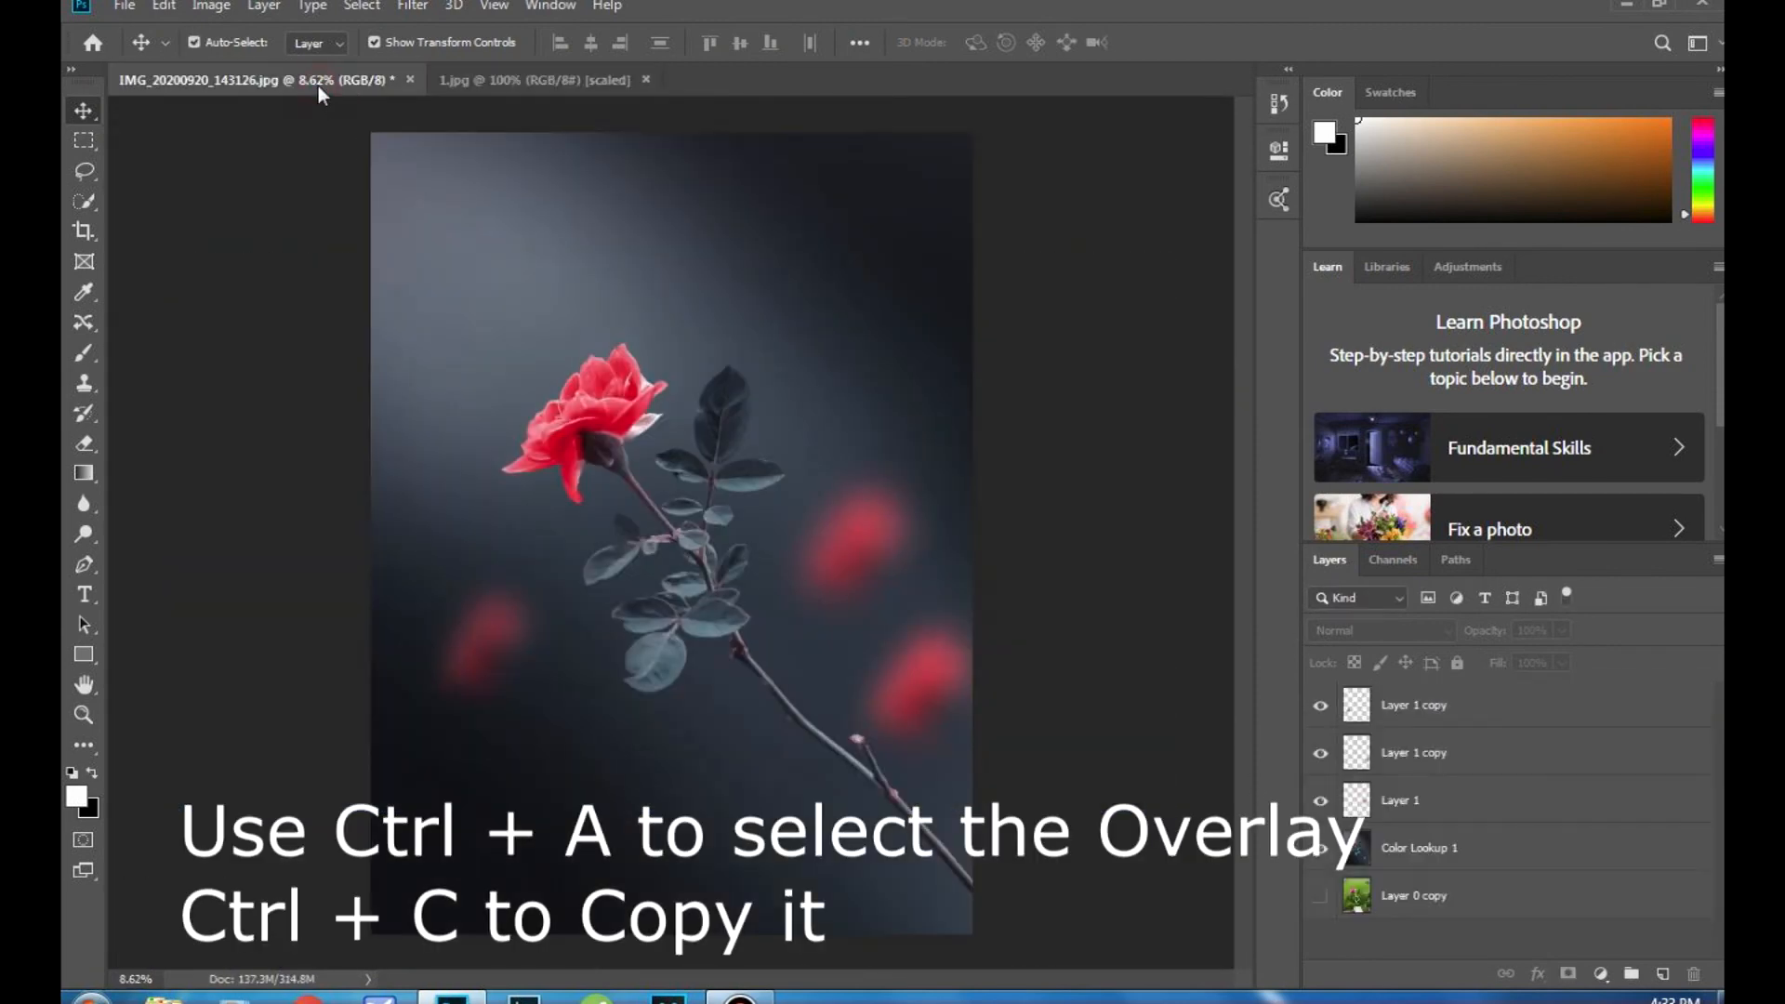
{"action": "key", "text": "ctrl+v"}
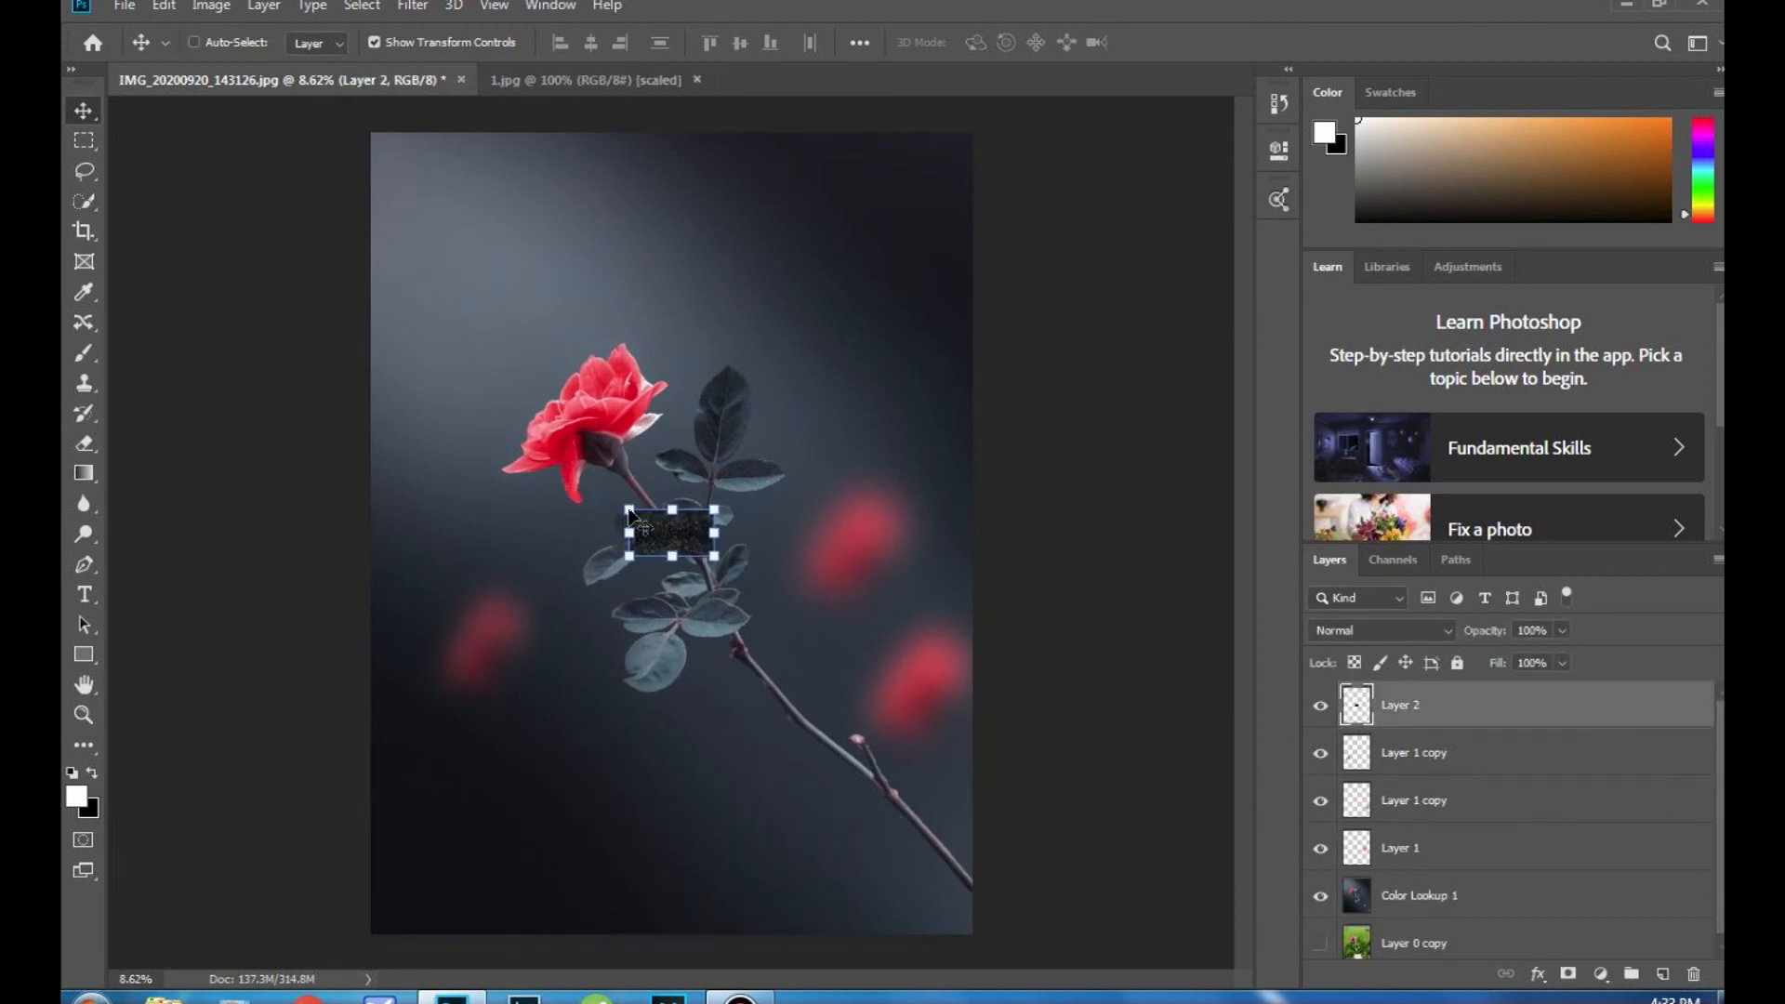
Step: Enlarge the pasted overlay, scale it again to 128.20%, place it over the flower and the photo's left edge, and rotate it 2.79°
{"action": "key", "text": "ctrl+t"}
{"action": "left_click_drag", "start_coordinate": [618, 496], "coordinate": [381, 370]}
{"action": "key", "text": "Return"}
{"action": "left_click_drag", "start_coordinate": [691, 548], "coordinate": [694, 496]}
{"action": "left_click_drag", "start_coordinate": [586, 433], "coordinate": [563, 437]}
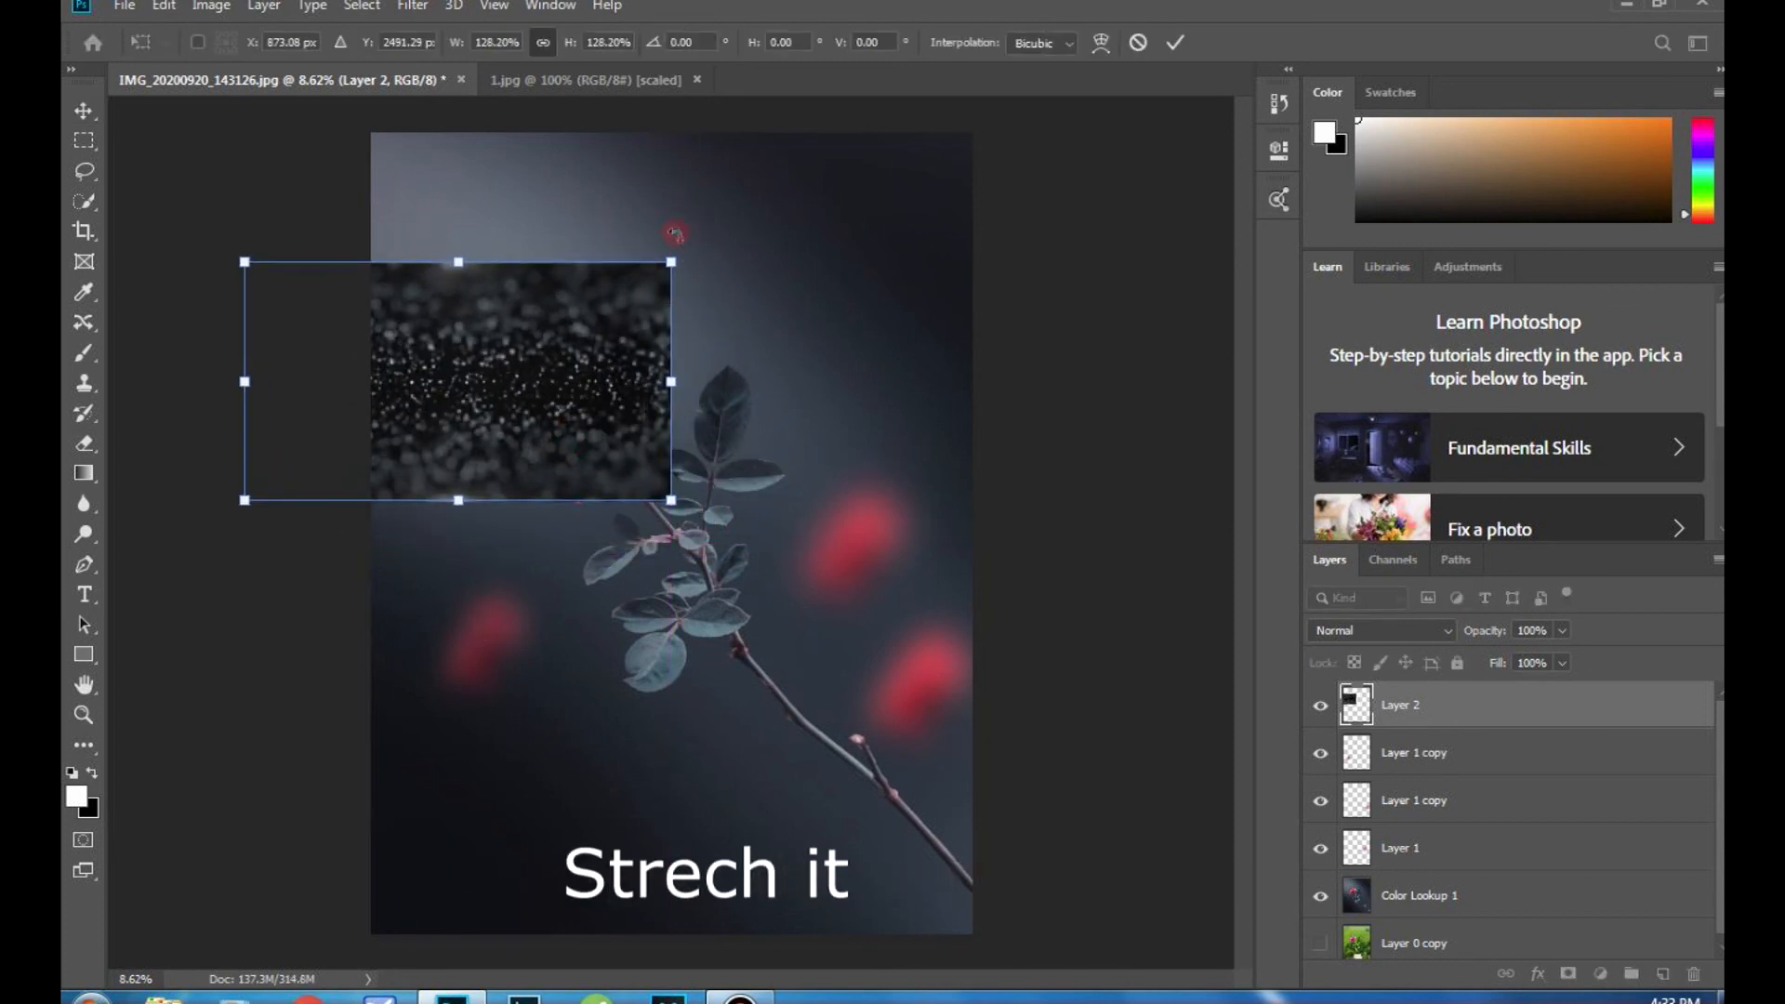
{"action": "left_click_drag", "start_coordinate": [675, 233], "coordinate": [677, 246]}
Step: Set the overlay layer's blend mode to Lighter Color, shift it slightly left and apply the transformation
{"action": "left_click", "coordinate": [1327, 632]}
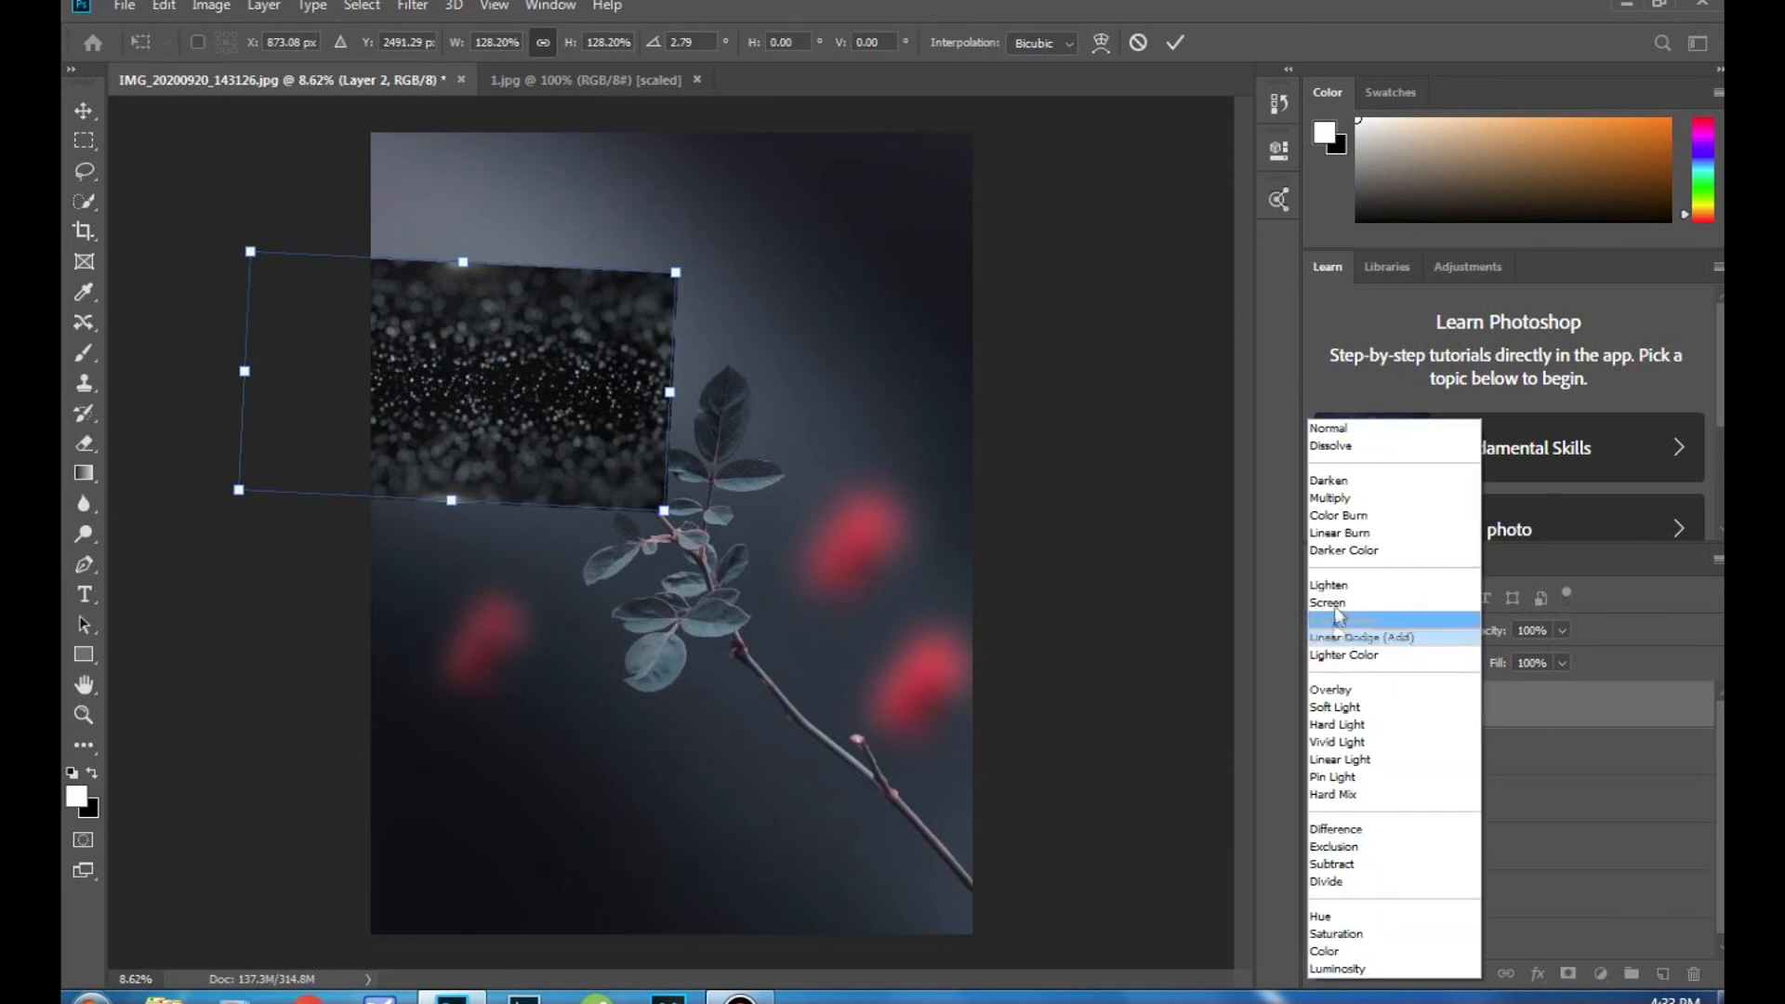
{"action": "left_click", "coordinate": [1344, 655]}
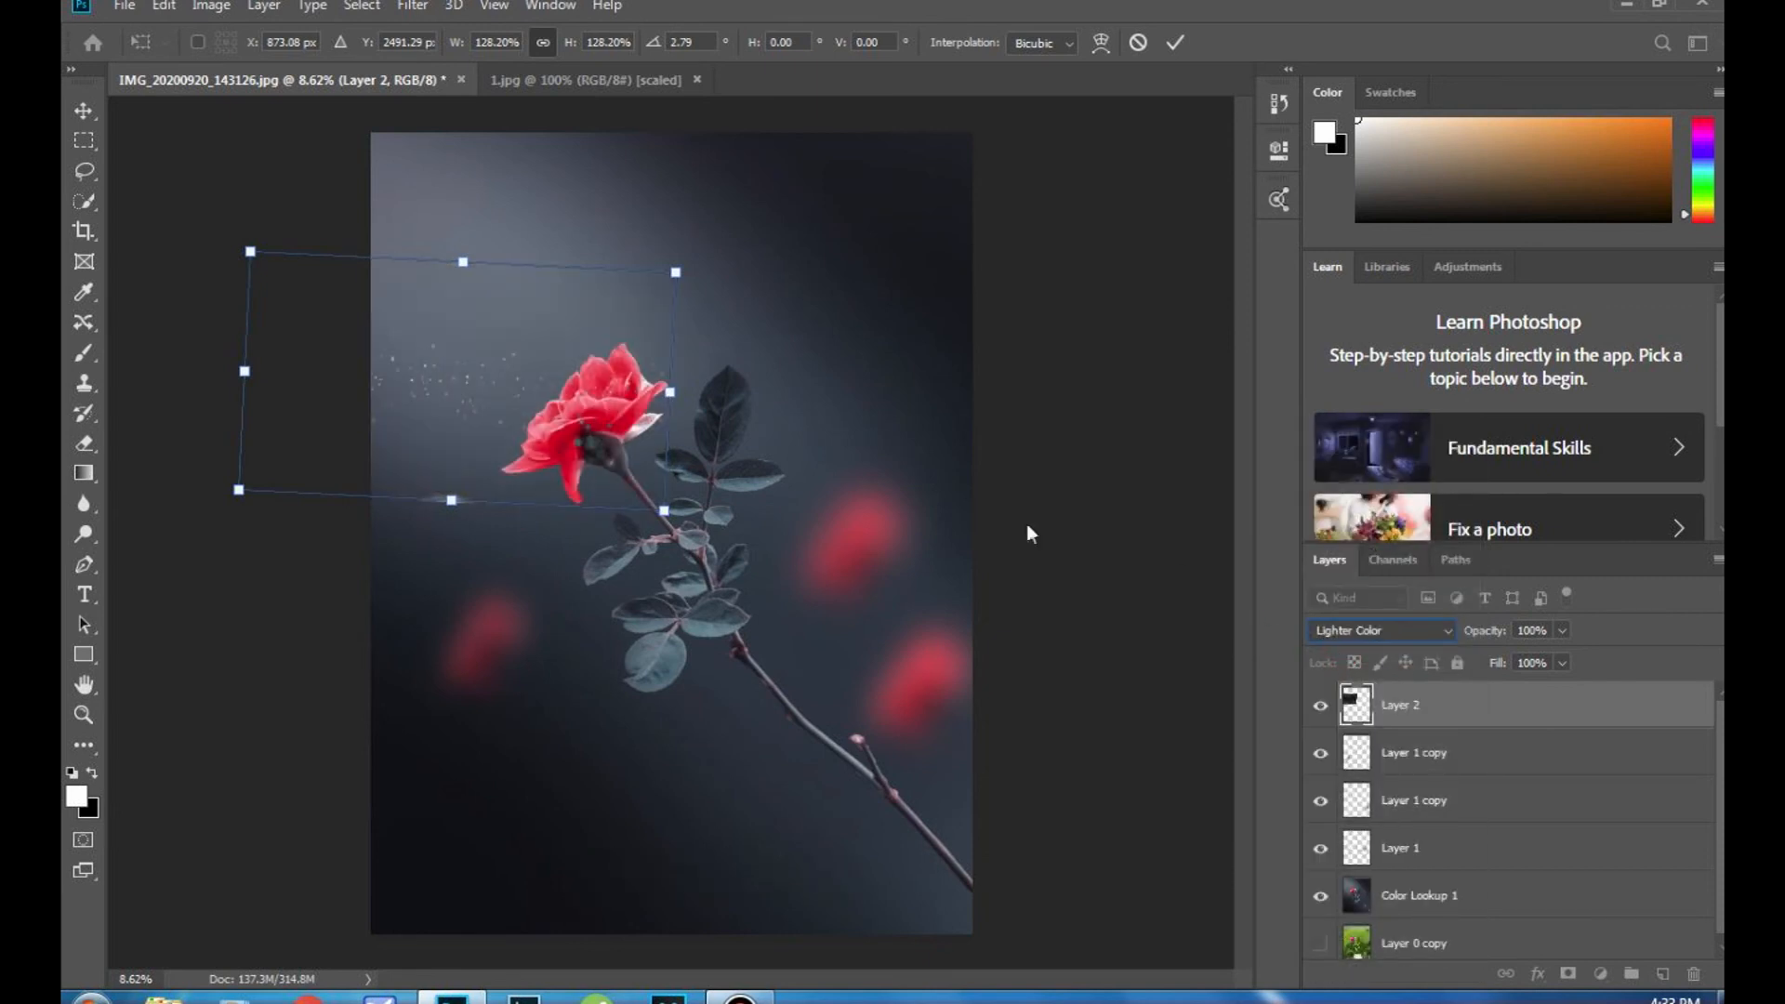
{"action": "left_click_drag", "start_coordinate": [516, 420], "coordinate": [511, 422]}
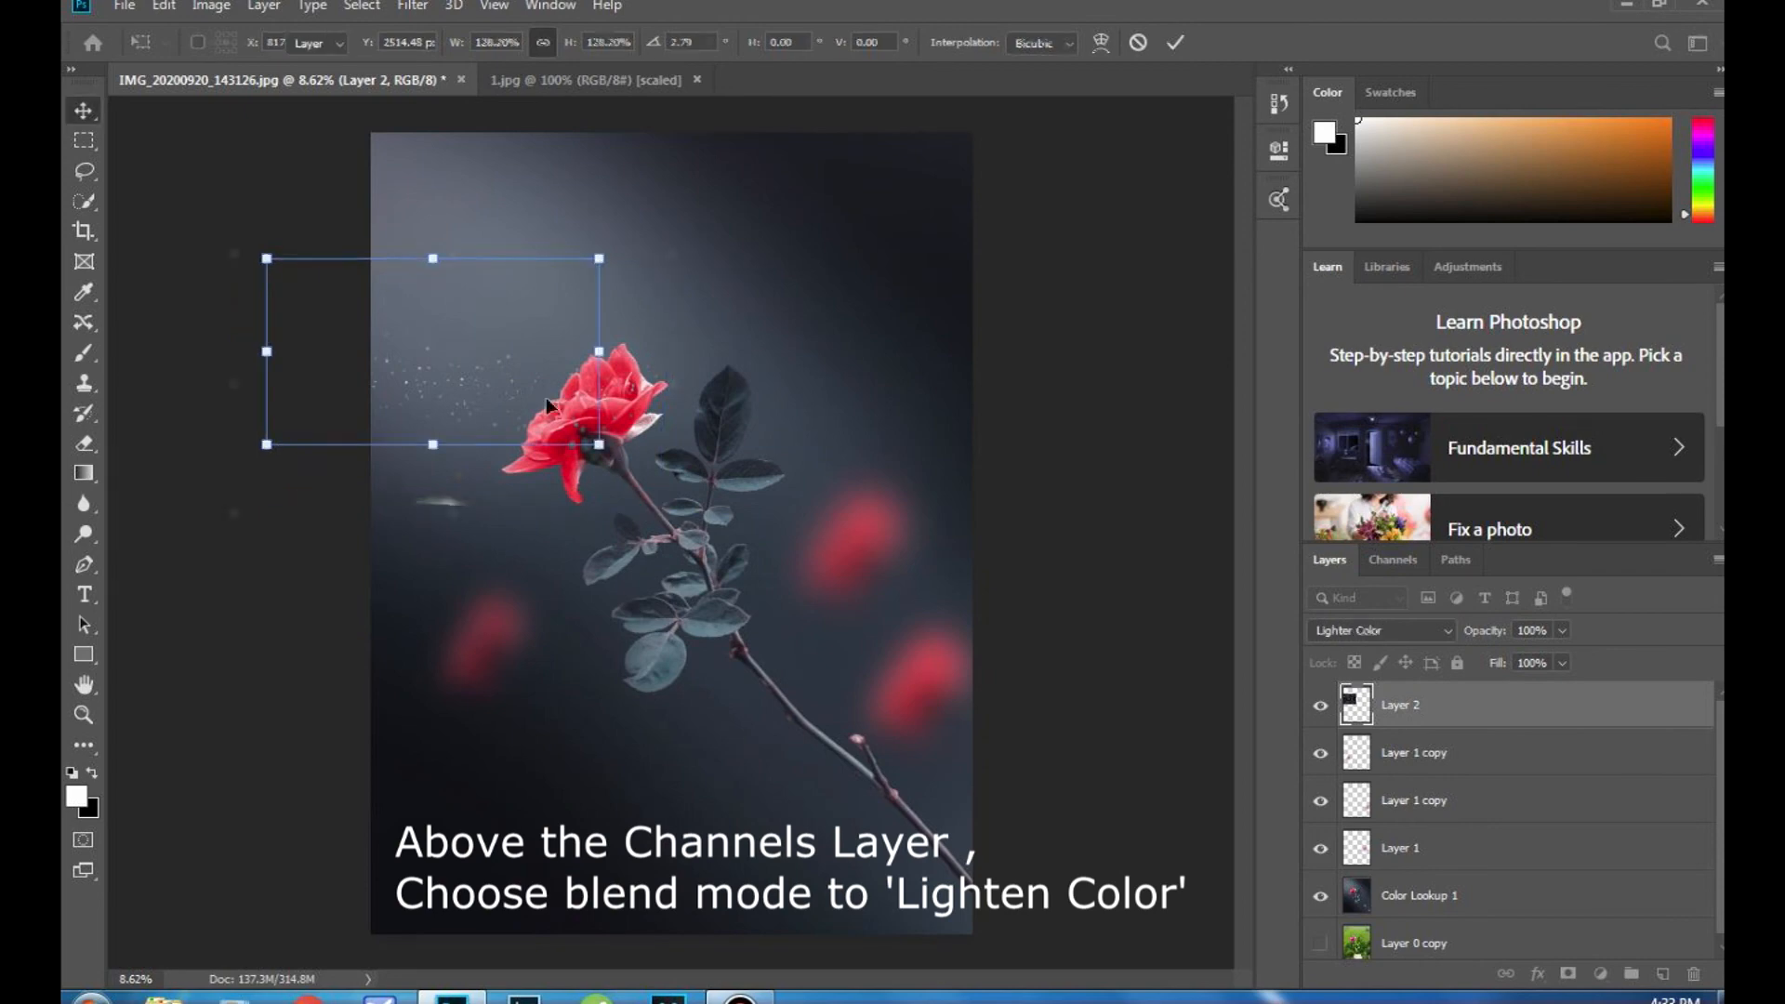
{"action": "key", "text": "Return"}
Step: Erase the overlay particles covering the rose and the stray light streak below them, using the Eraser tool at size 200
{"action": "scroll", "coordinate": [536, 430], "scroll_direction": "up", "scroll_amount": 4}
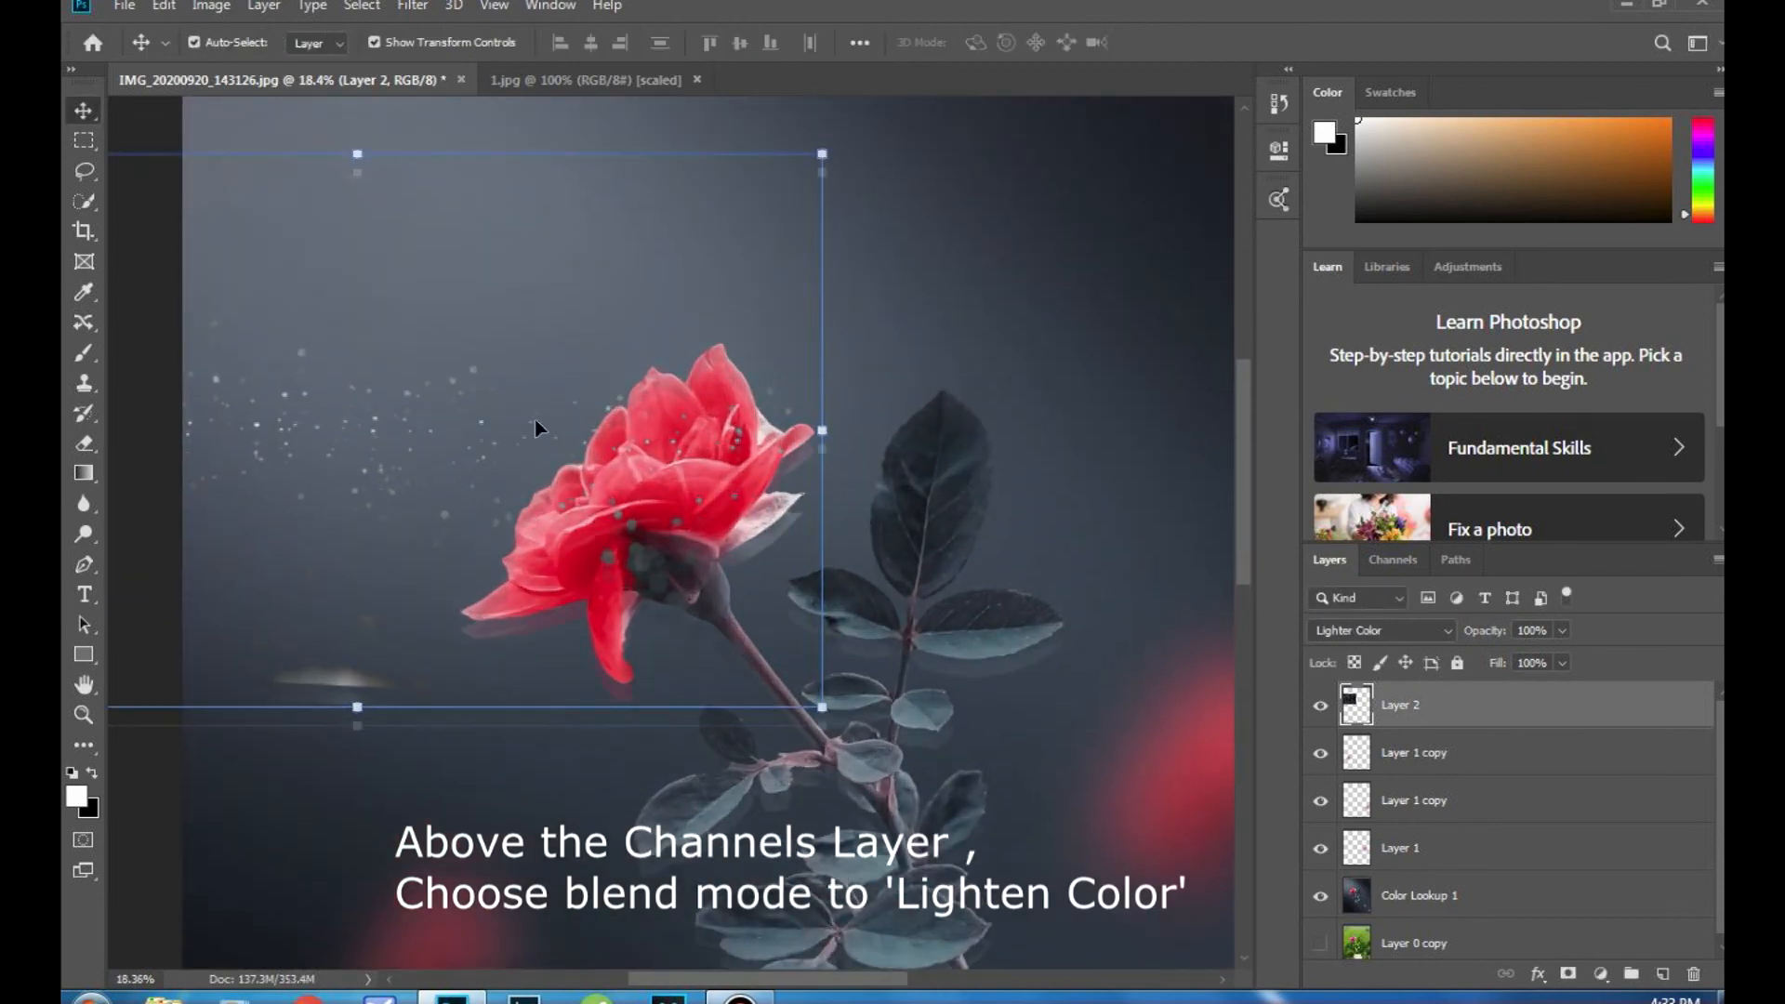
{"action": "left_click", "coordinate": [84, 444]}
{"action": "left_click", "coordinate": [130, 445]}
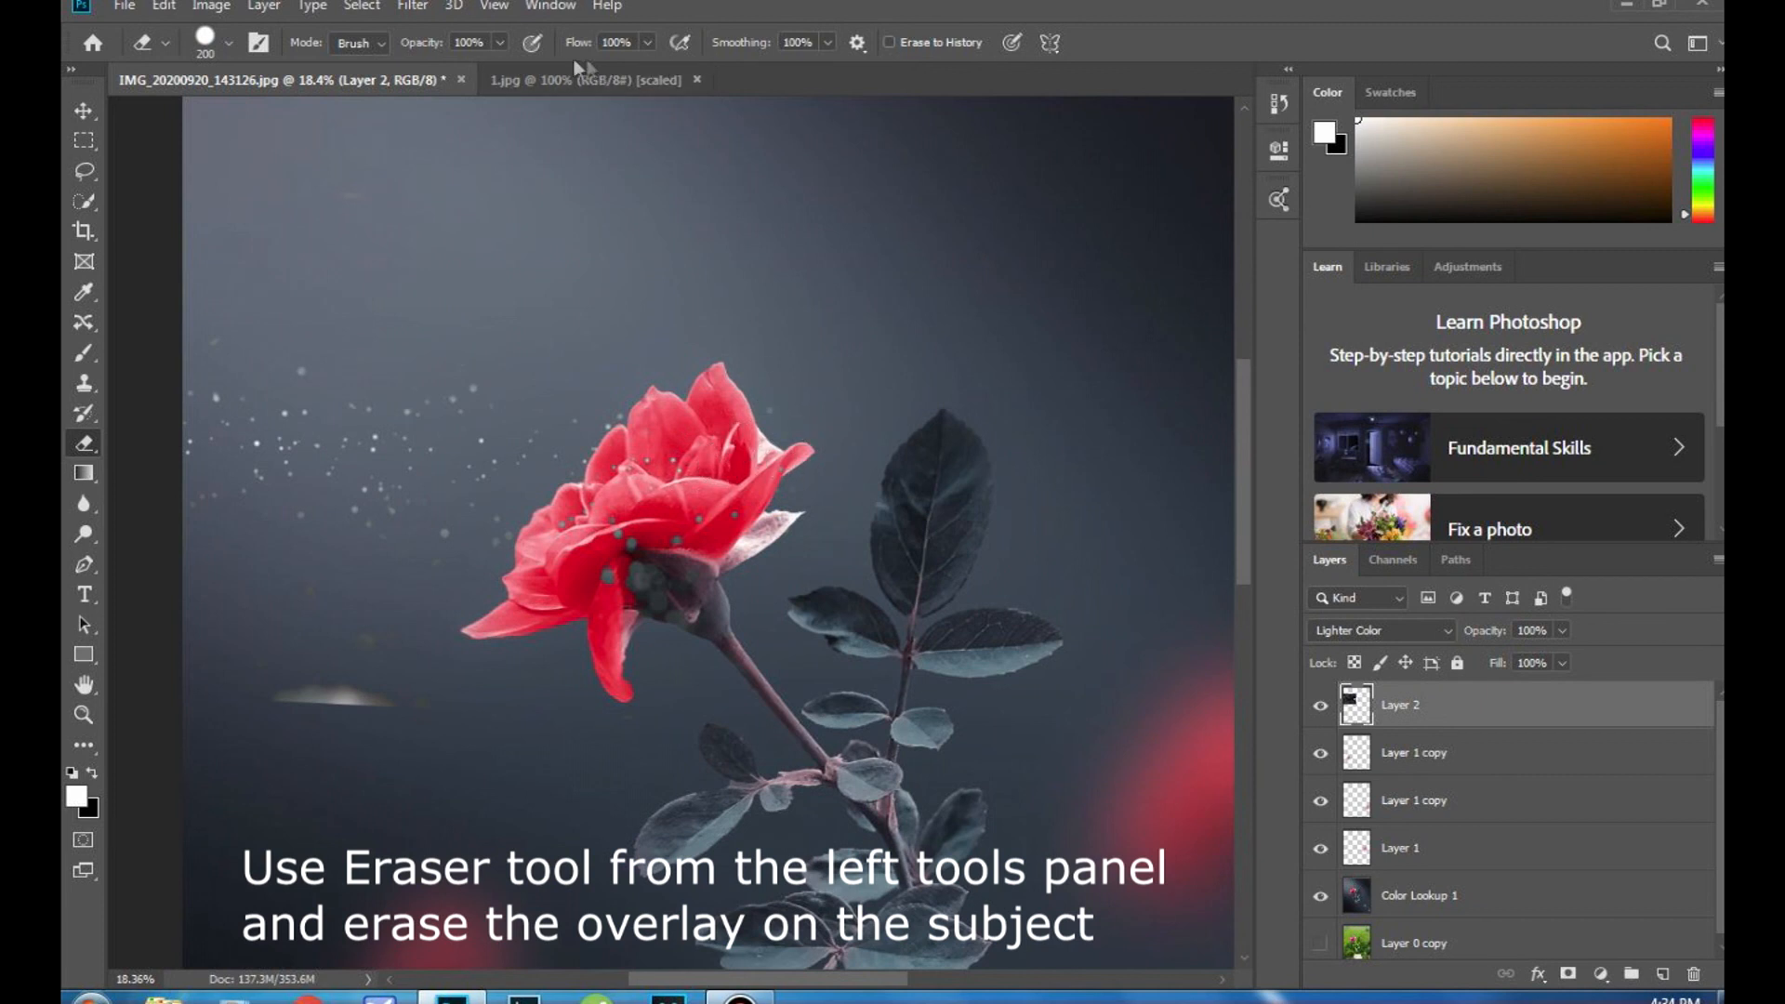
{"action": "mouse_move", "coordinate": [624, 531]}
{"action": "left_mouse_down"}
{"action": "mouse_move", "coordinate": [620, 580]}
{"action": "mouse_move", "coordinate": [621, 538]}
{"action": "mouse_move", "coordinate": [526, 566]}
{"action": "mouse_move", "coordinate": [564, 544]}
{"action": "left_mouse_up"}
{"action": "mouse_move", "coordinate": [606, 430]}
{"action": "left_mouse_down"}
{"action": "mouse_move", "coordinate": [671, 596]}
{"action": "mouse_move", "coordinate": [646, 670]}
{"action": "mouse_move", "coordinate": [299, 723]}
{"action": "mouse_move", "coordinate": [370, 673]}
{"action": "mouse_move", "coordinate": [227, 746]}
{"action": "mouse_move", "coordinate": [206, 725]}
{"action": "mouse_move", "coordinate": [243, 682]}
{"action": "left_mouse_up"}
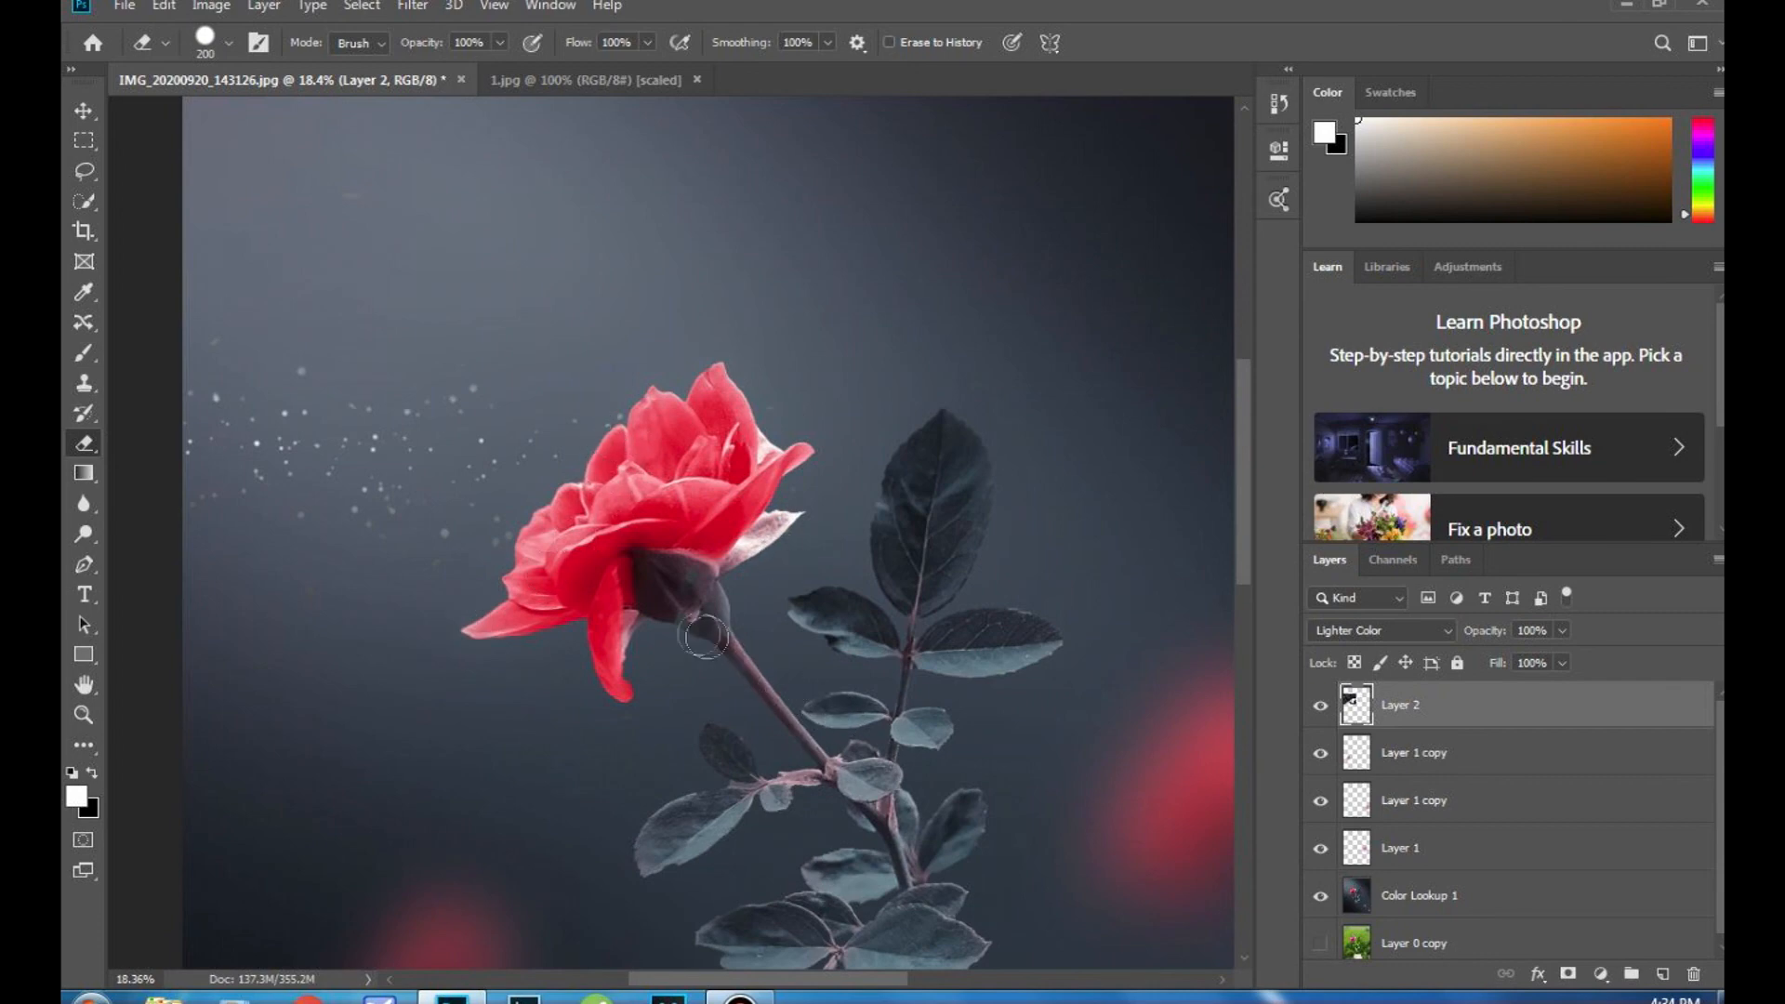
{"action": "scroll", "coordinate": [693, 632], "scroll_direction": "down", "scroll_amount": 4}
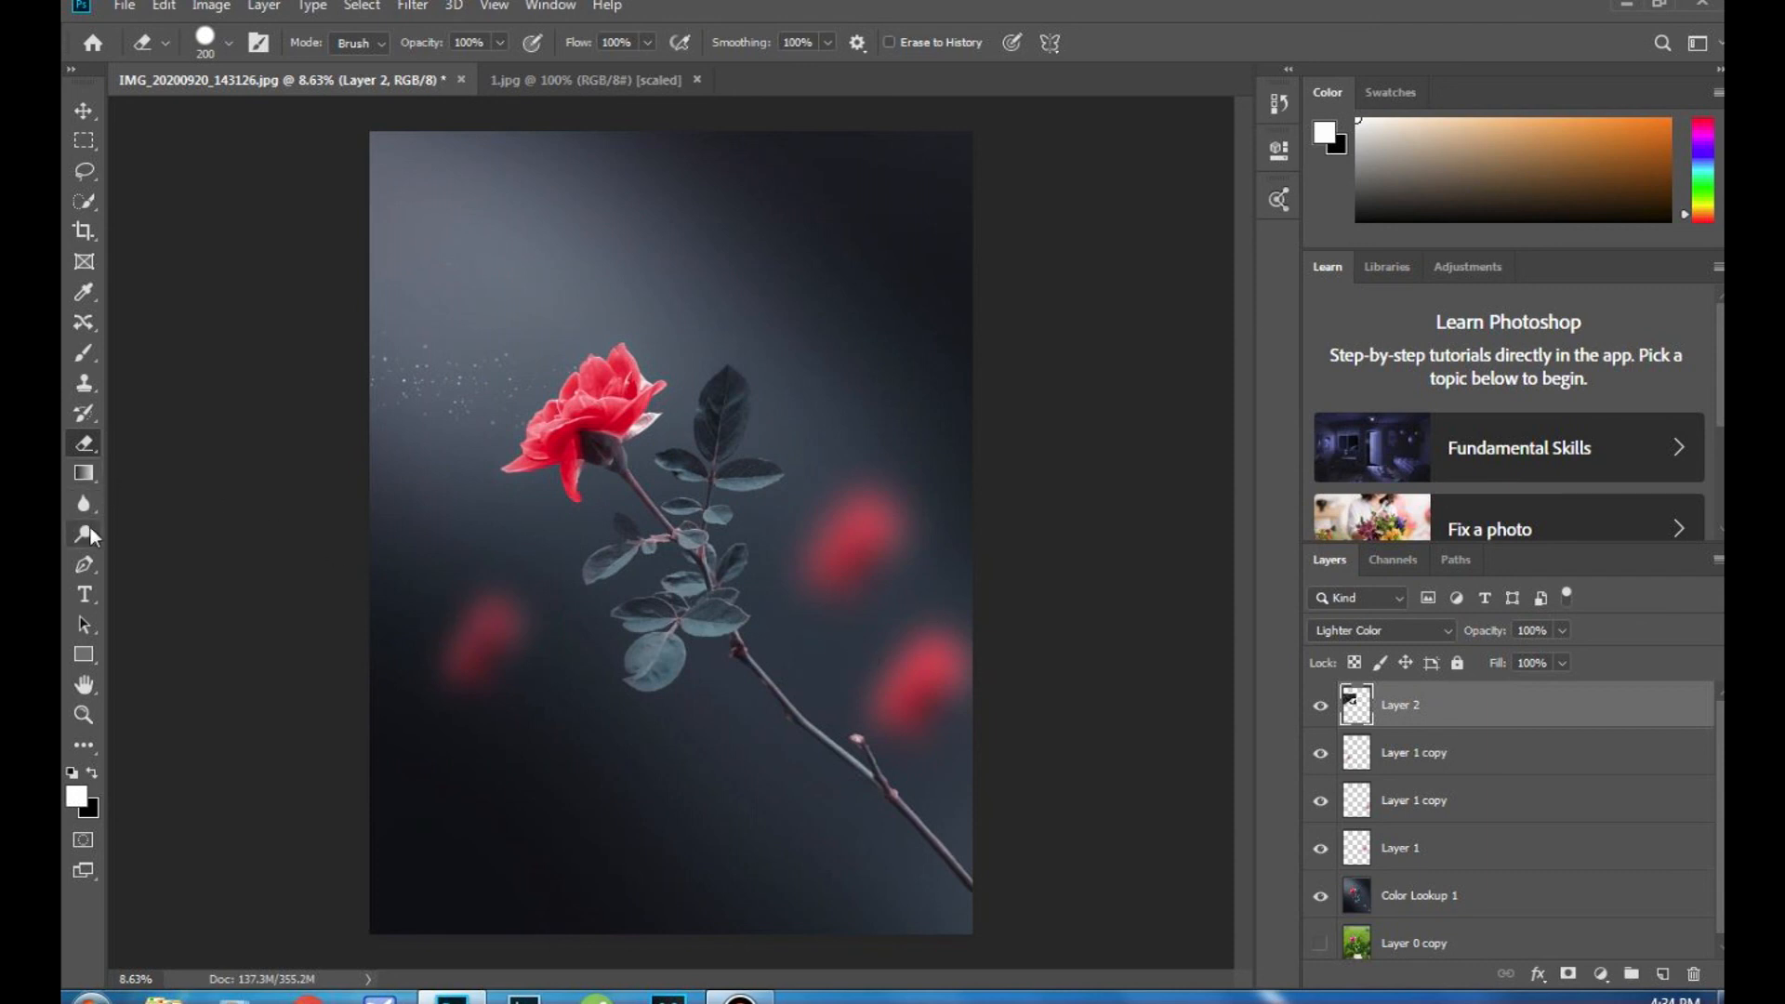
Step: Open the Color Lookup 1 layer in Camera Raw and set the Adjustment Brush to Texture, Clarity and Sharpness -100, Noise Reduction -31
{"action": "left_click", "coordinate": [1517, 897]}
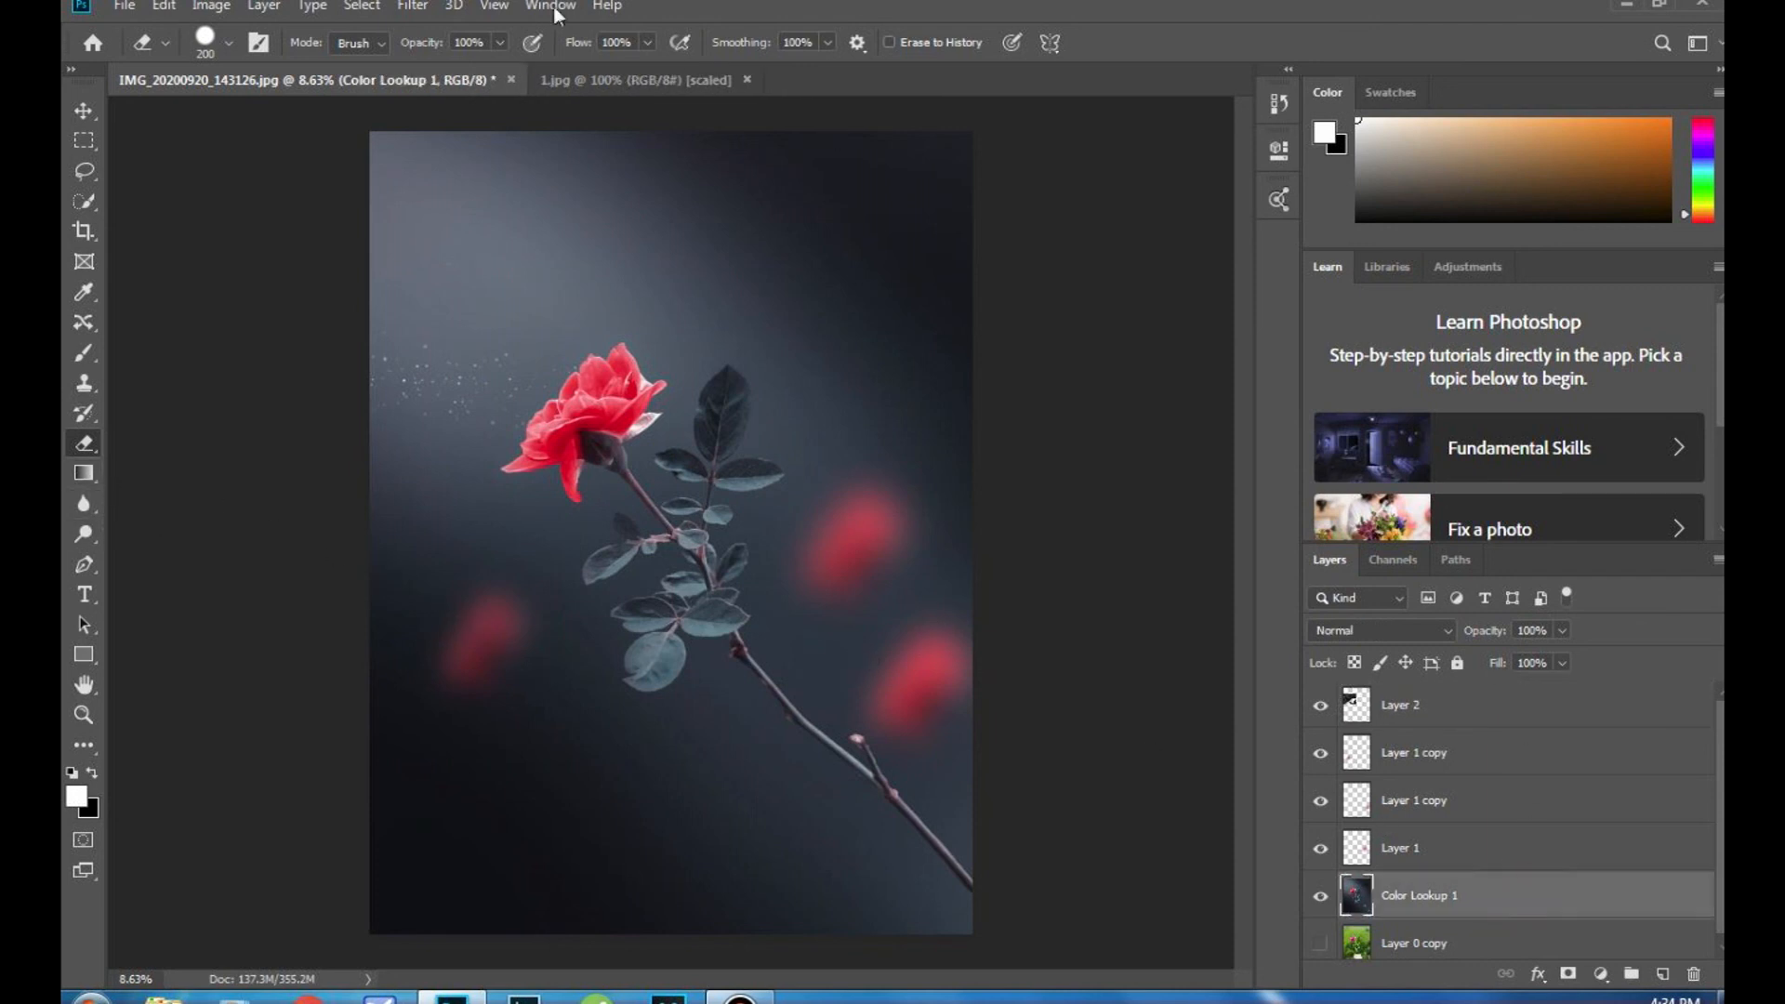
{"action": "left_click", "coordinate": [419, 5]}
{"action": "left_click", "coordinate": [484, 140]}
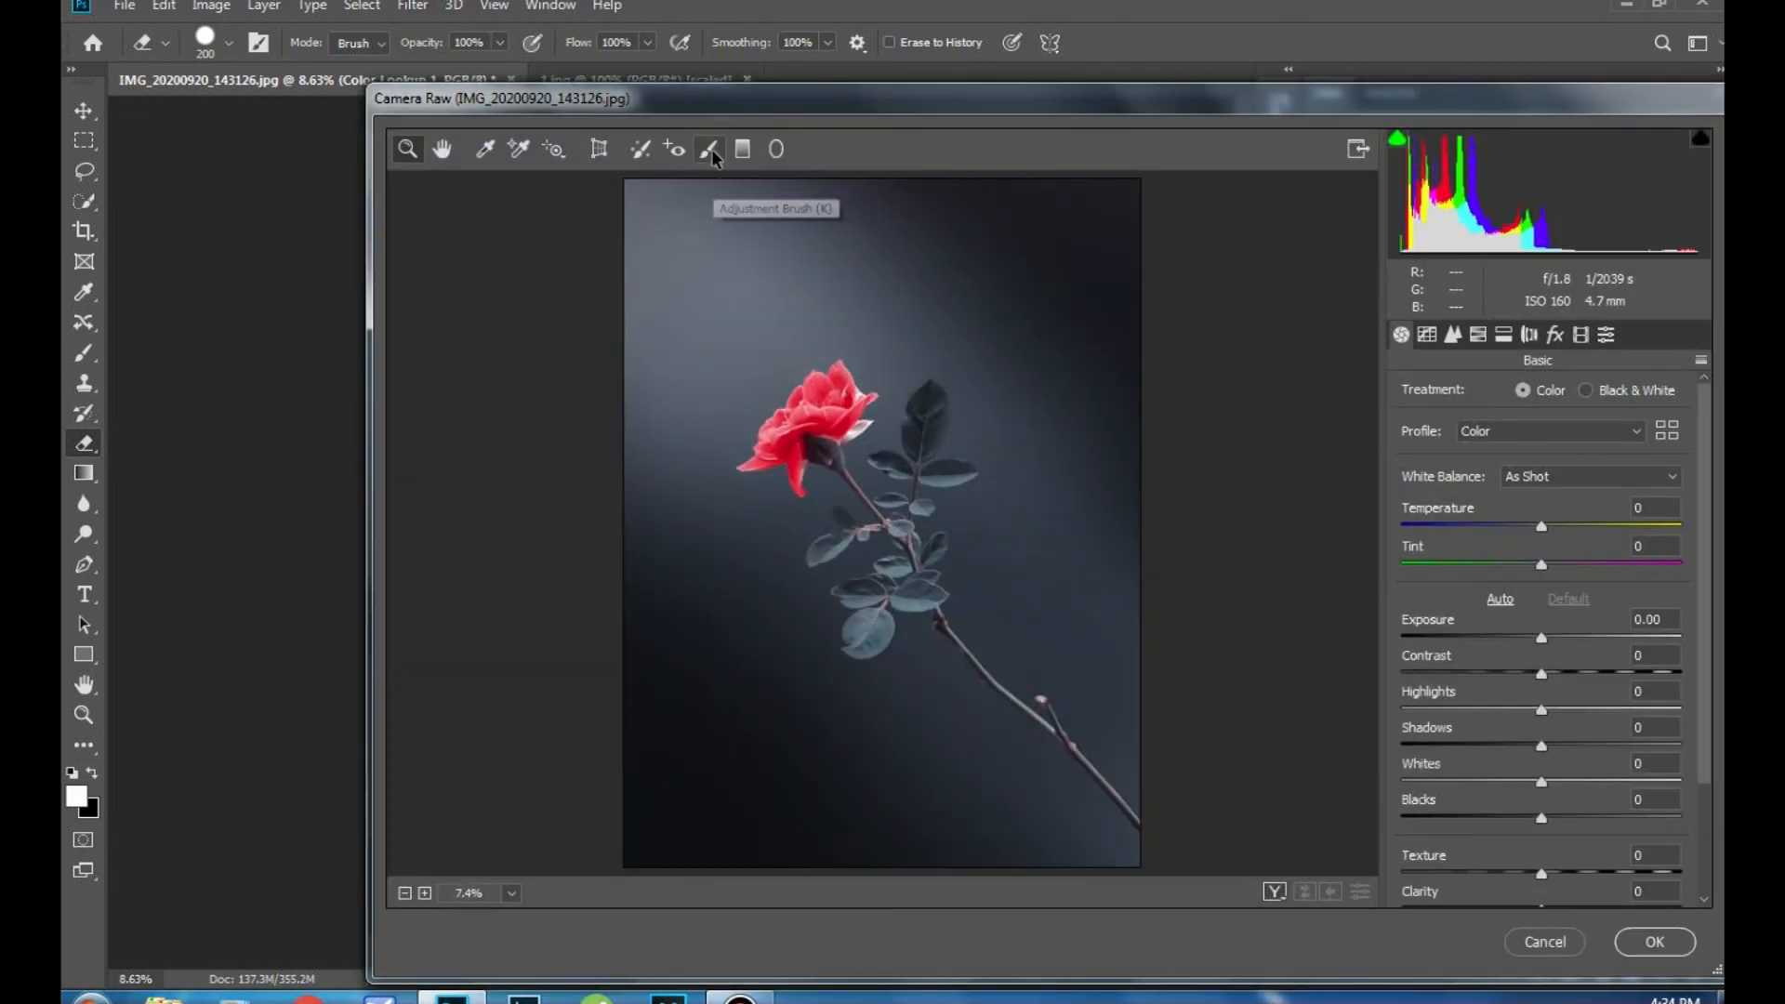
{"action": "left_click", "coordinate": [710, 150]}
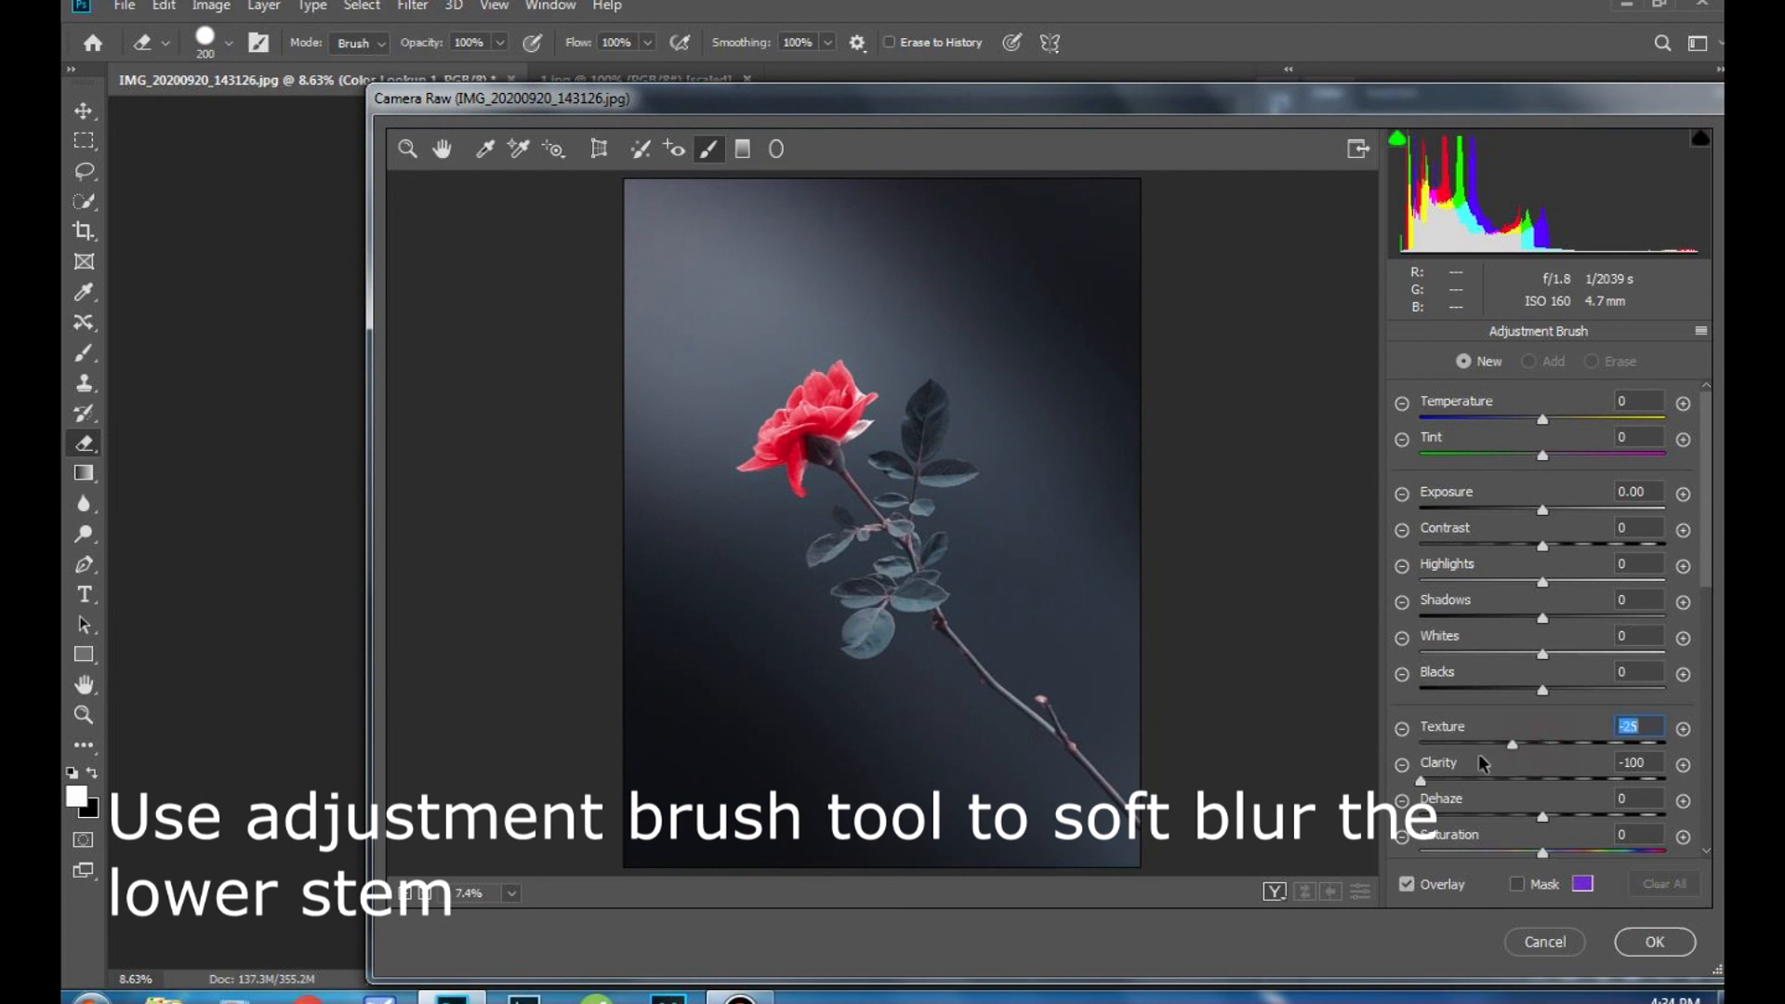
{"action": "scroll", "coordinate": [1499, 805], "scroll_direction": "down", "scroll_amount": 3}
{"action": "left_click_drag", "start_coordinate": [1485, 809], "coordinate": [1502, 850]}
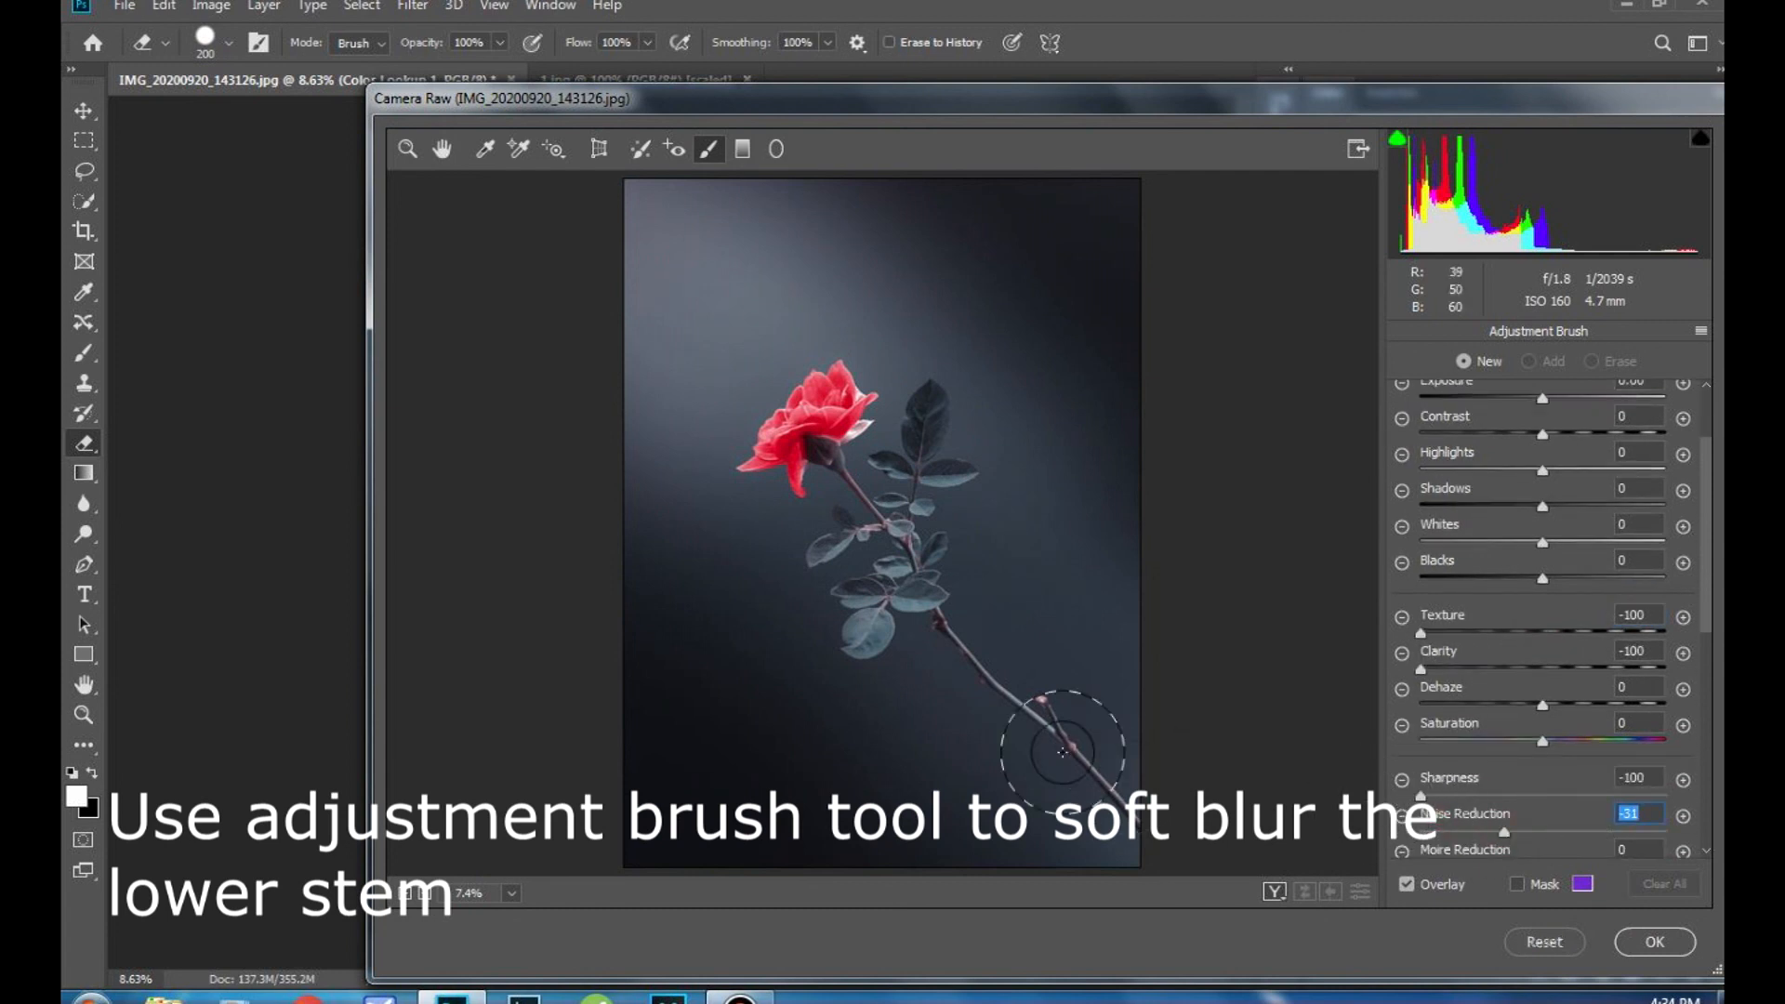
Step: Paint the softening adjustment along the lower stem to its end at the photo's edge and apply the Camera Raw filter
{"action": "scroll", "coordinate": [1052, 729], "scroll_direction": "up", "scroll_amount": 1}
{"action": "mouse_move", "coordinate": [1030, 715]}
{"action": "left_mouse_down"}
{"action": "mouse_move", "coordinate": [1059, 763]}
{"action": "mouse_move", "coordinate": [1037, 738]}
{"action": "mouse_move", "coordinate": [1038, 762]}
{"action": "mouse_move", "coordinate": [1133, 742]}
{"action": "mouse_move", "coordinate": [1082, 841]}
{"action": "mouse_move", "coordinate": [1128, 864]}
{"action": "mouse_move", "coordinate": [1252, 778]}
{"action": "mouse_move", "coordinate": [1075, 836]}
{"action": "mouse_move", "coordinate": [1027, 790]}
{"action": "mouse_move", "coordinate": [1095, 741]}
{"action": "left_mouse_up"}
{"action": "scroll", "coordinate": [1152, 776], "scroll_direction": "down", "scroll_amount": 2}
{"action": "mouse_move", "coordinate": [1202, 784]}
{"action": "left_mouse_down"}
{"action": "mouse_move", "coordinate": [1278, 737]}
{"action": "mouse_move", "coordinate": [1069, 718]}
{"action": "mouse_move", "coordinate": [1110, 561]}
{"action": "mouse_move", "coordinate": [1224, 825]}
{"action": "mouse_move", "coordinate": [1319, 709]}
{"action": "mouse_move", "coordinate": [1241, 841]}
{"action": "mouse_move", "coordinate": [1279, 860]}
{"action": "left_mouse_up"}
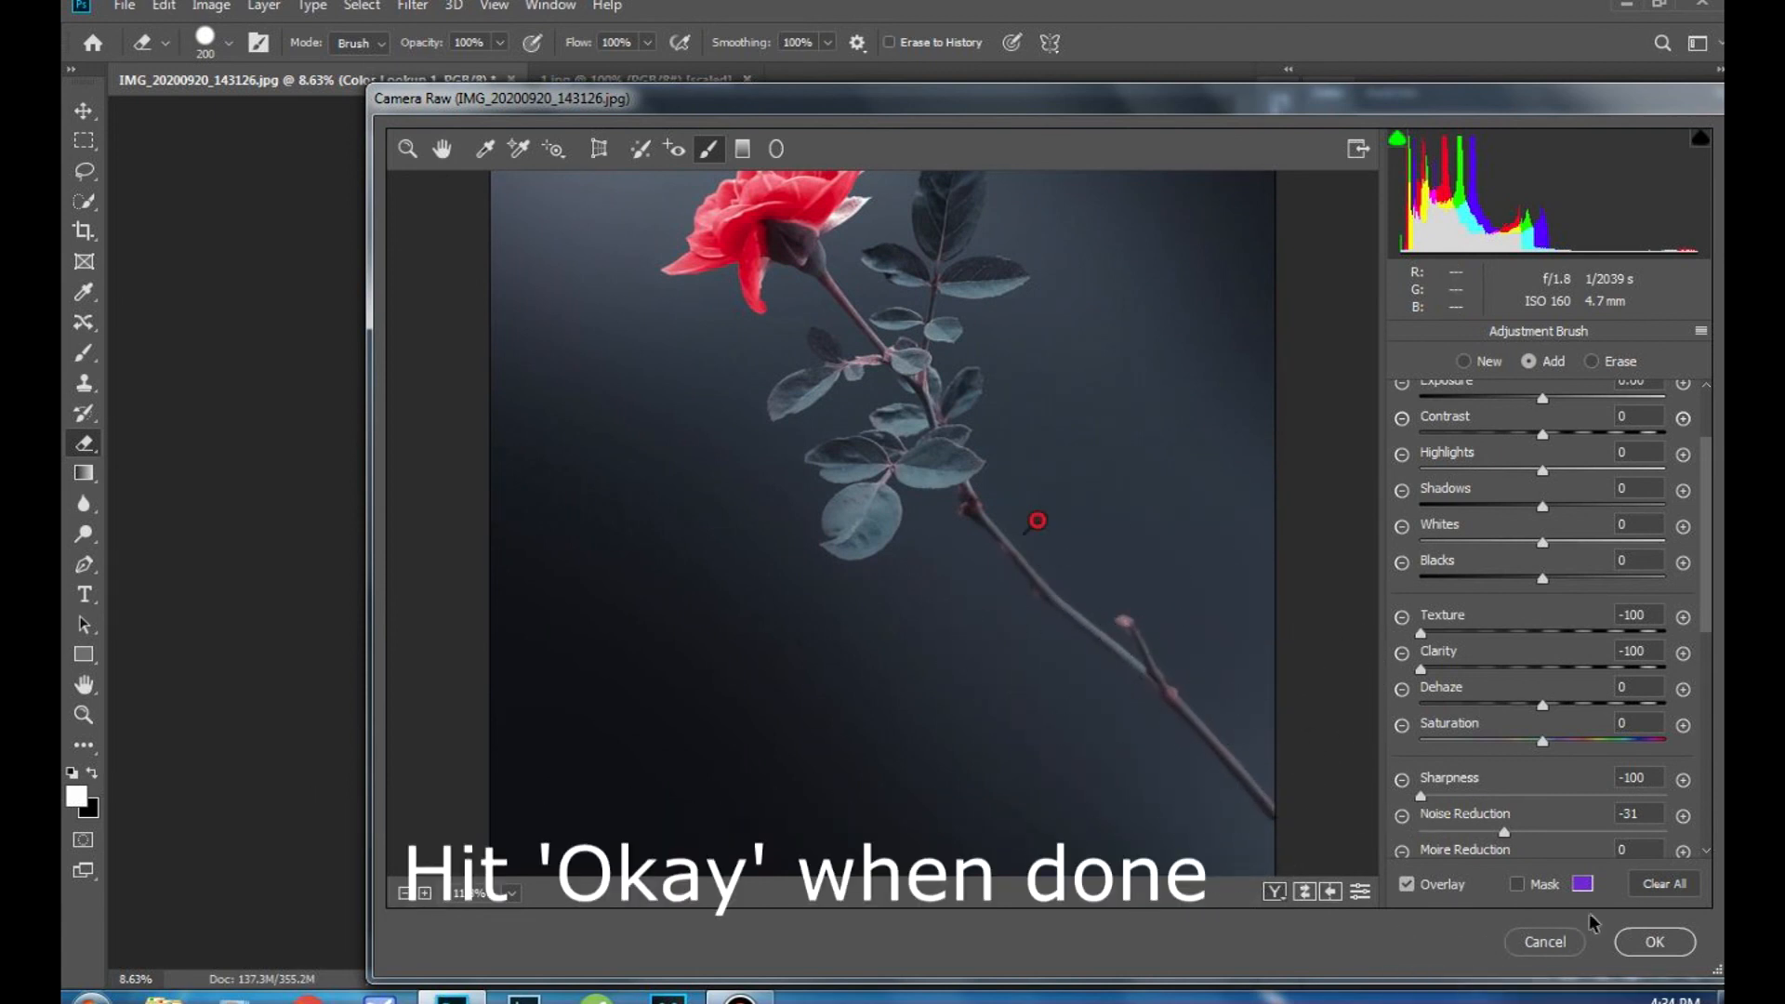
{"action": "left_click", "coordinate": [1654, 941]}
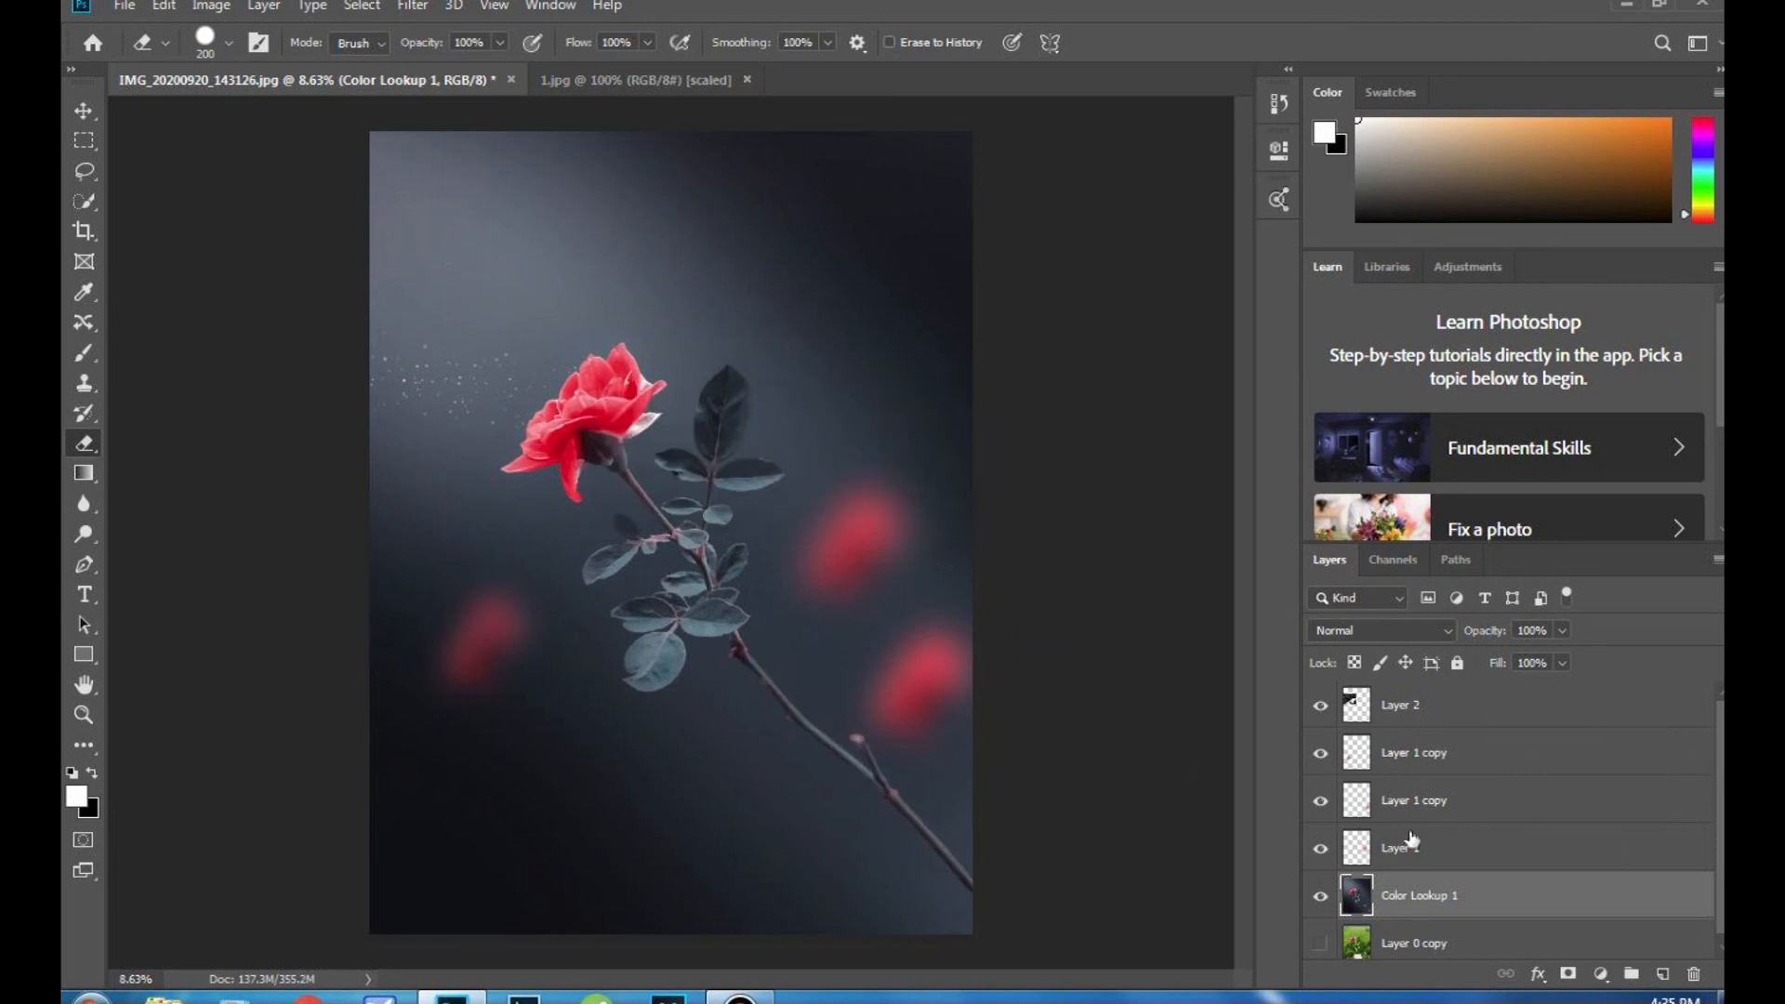
Step: Group all layers from Color Lookup 1 up to Layer 2, leaving out the original photo layer
{"action": "scroll", "coordinate": [818, 640], "scroll_direction": "down", "scroll_amount": 1}
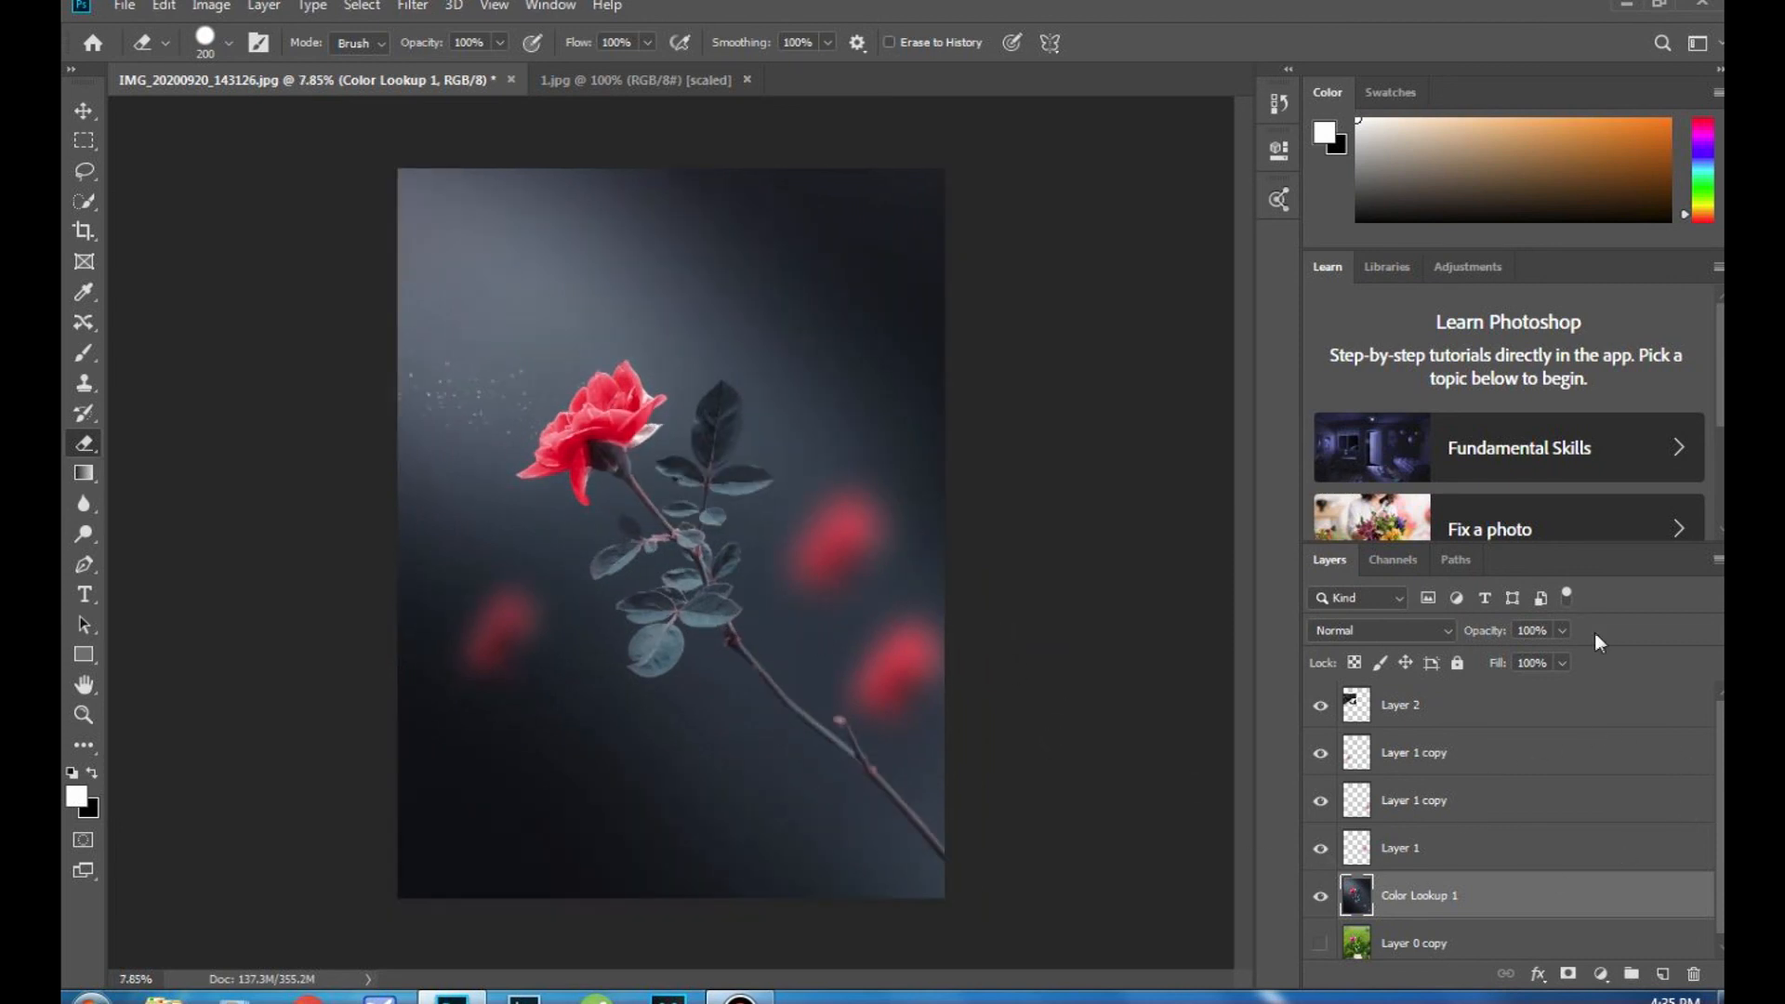
{"action": "left_click", "coordinate": [1522, 708], "text": "shift"}
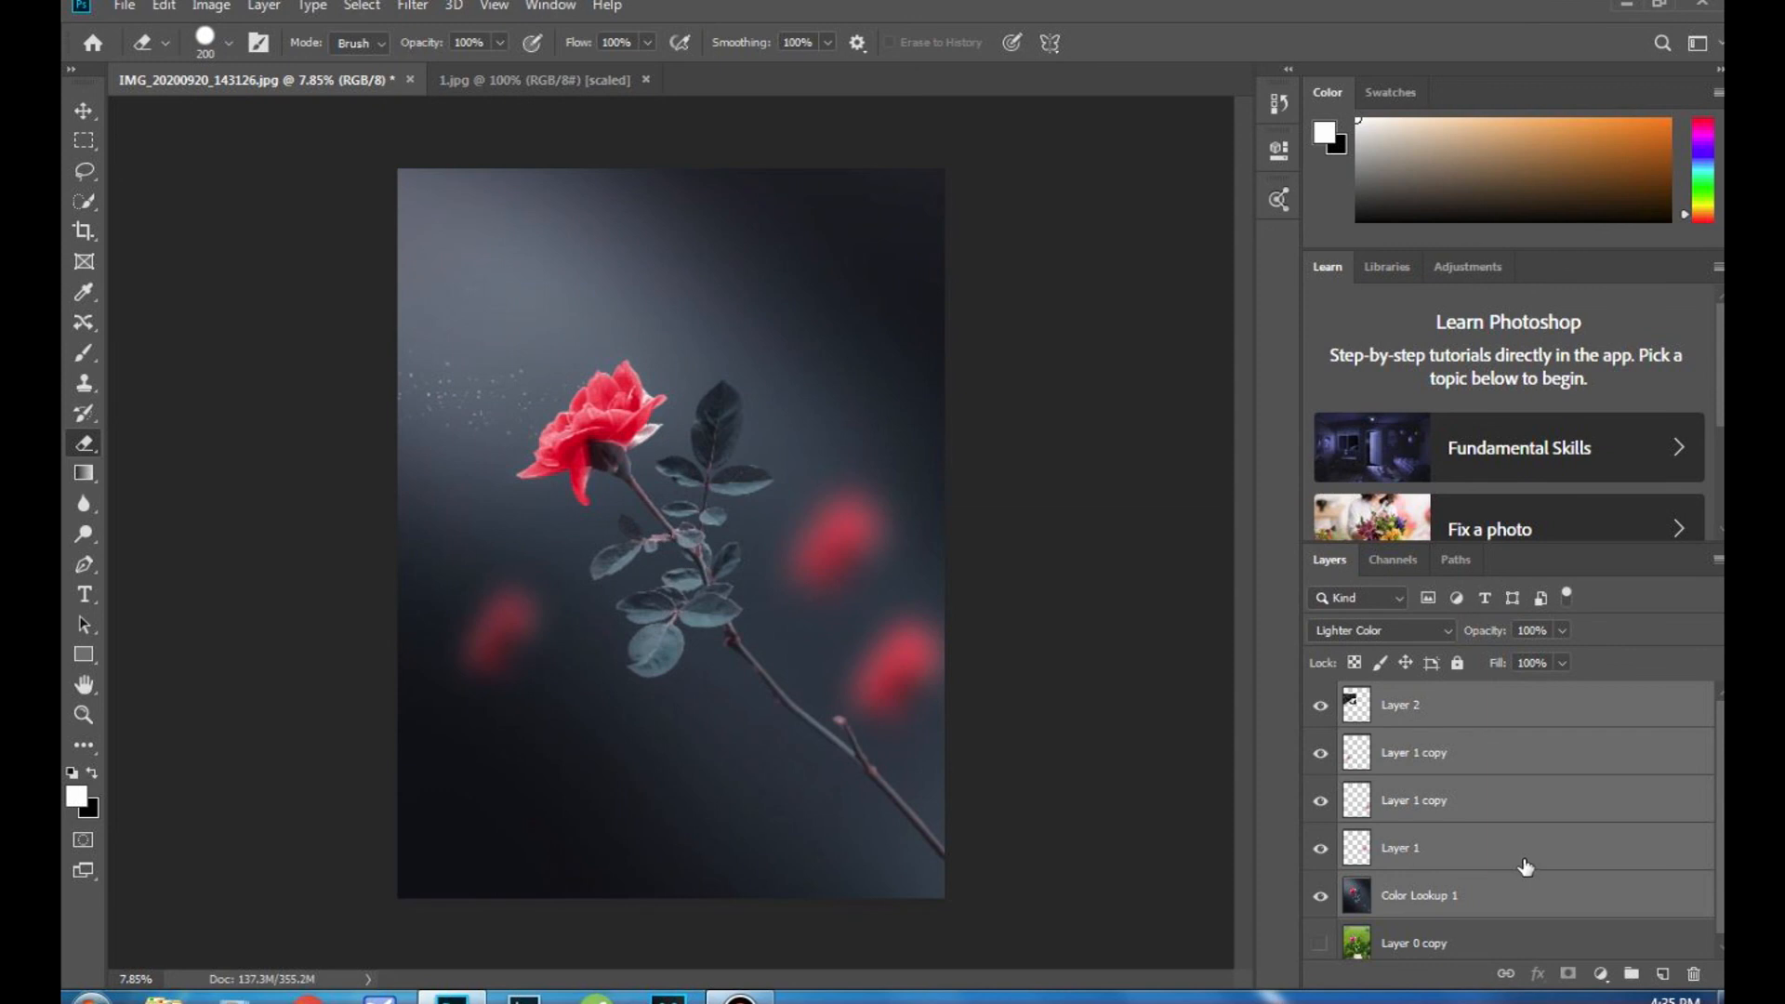
{"action": "key", "text": "ctrl+g"}
Step: Show the original photo layer and switch the edited group off and on to compare before and after
{"action": "left_click", "coordinate": [1320, 734]}
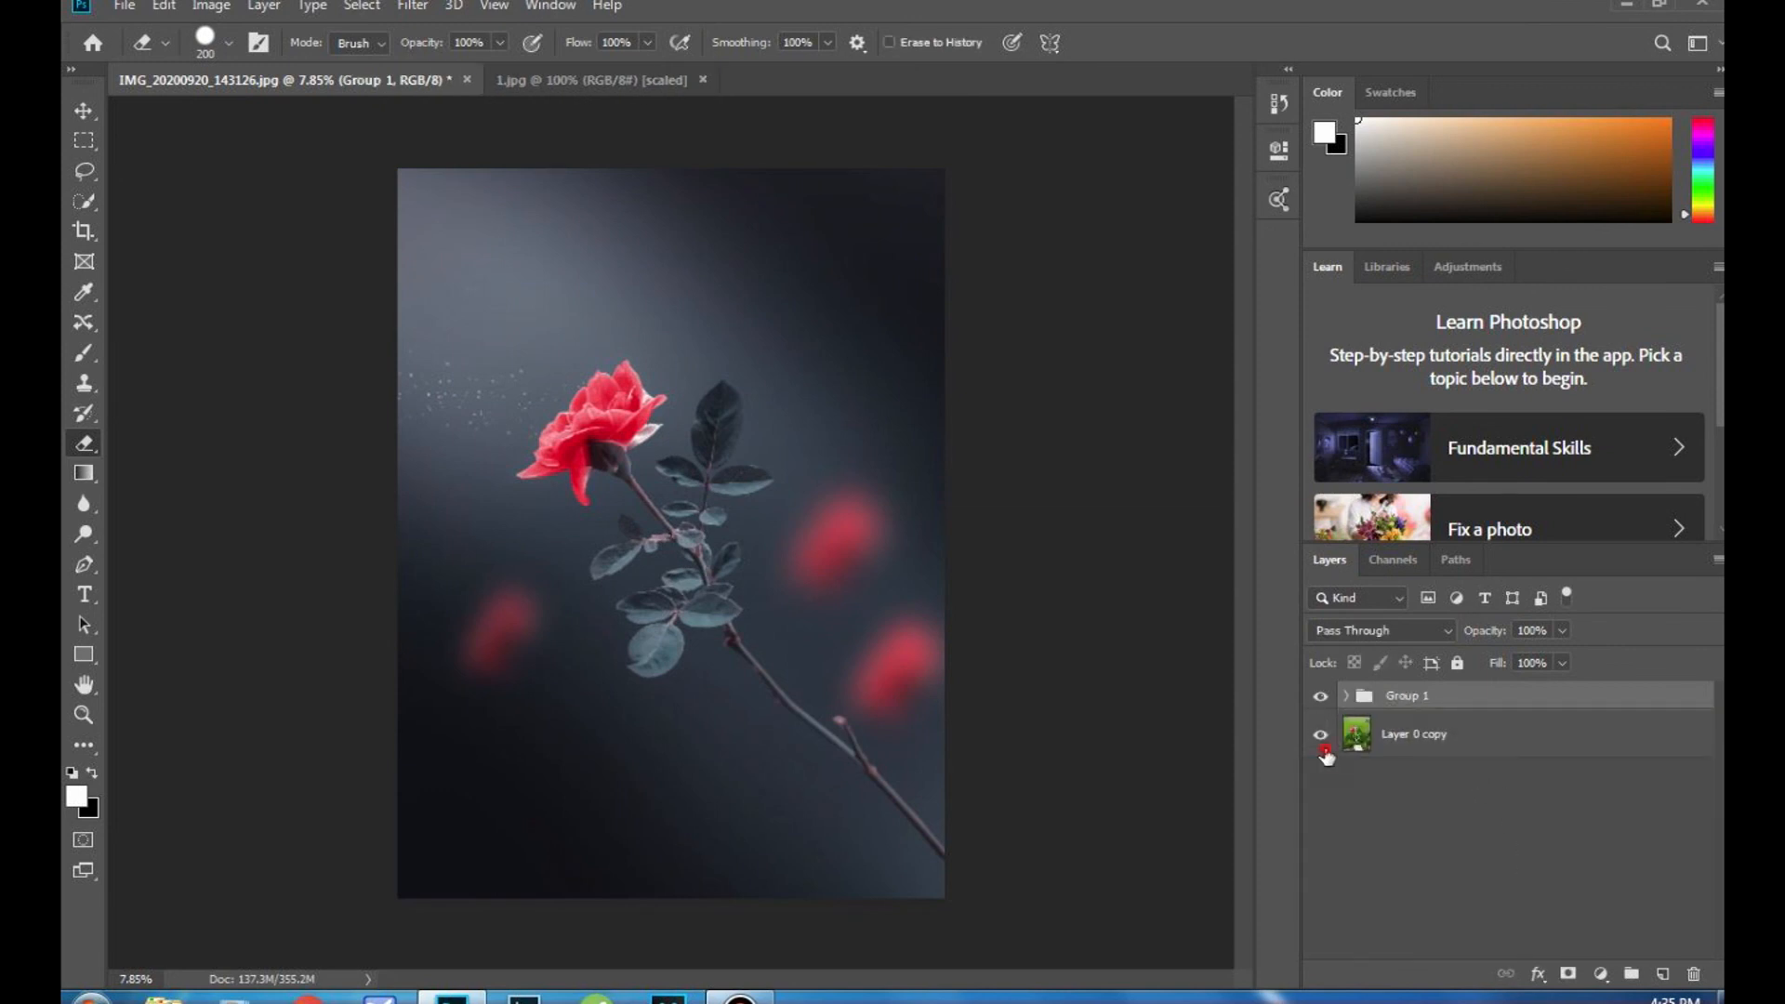
{"action": "left_click", "coordinate": [1320, 697]}
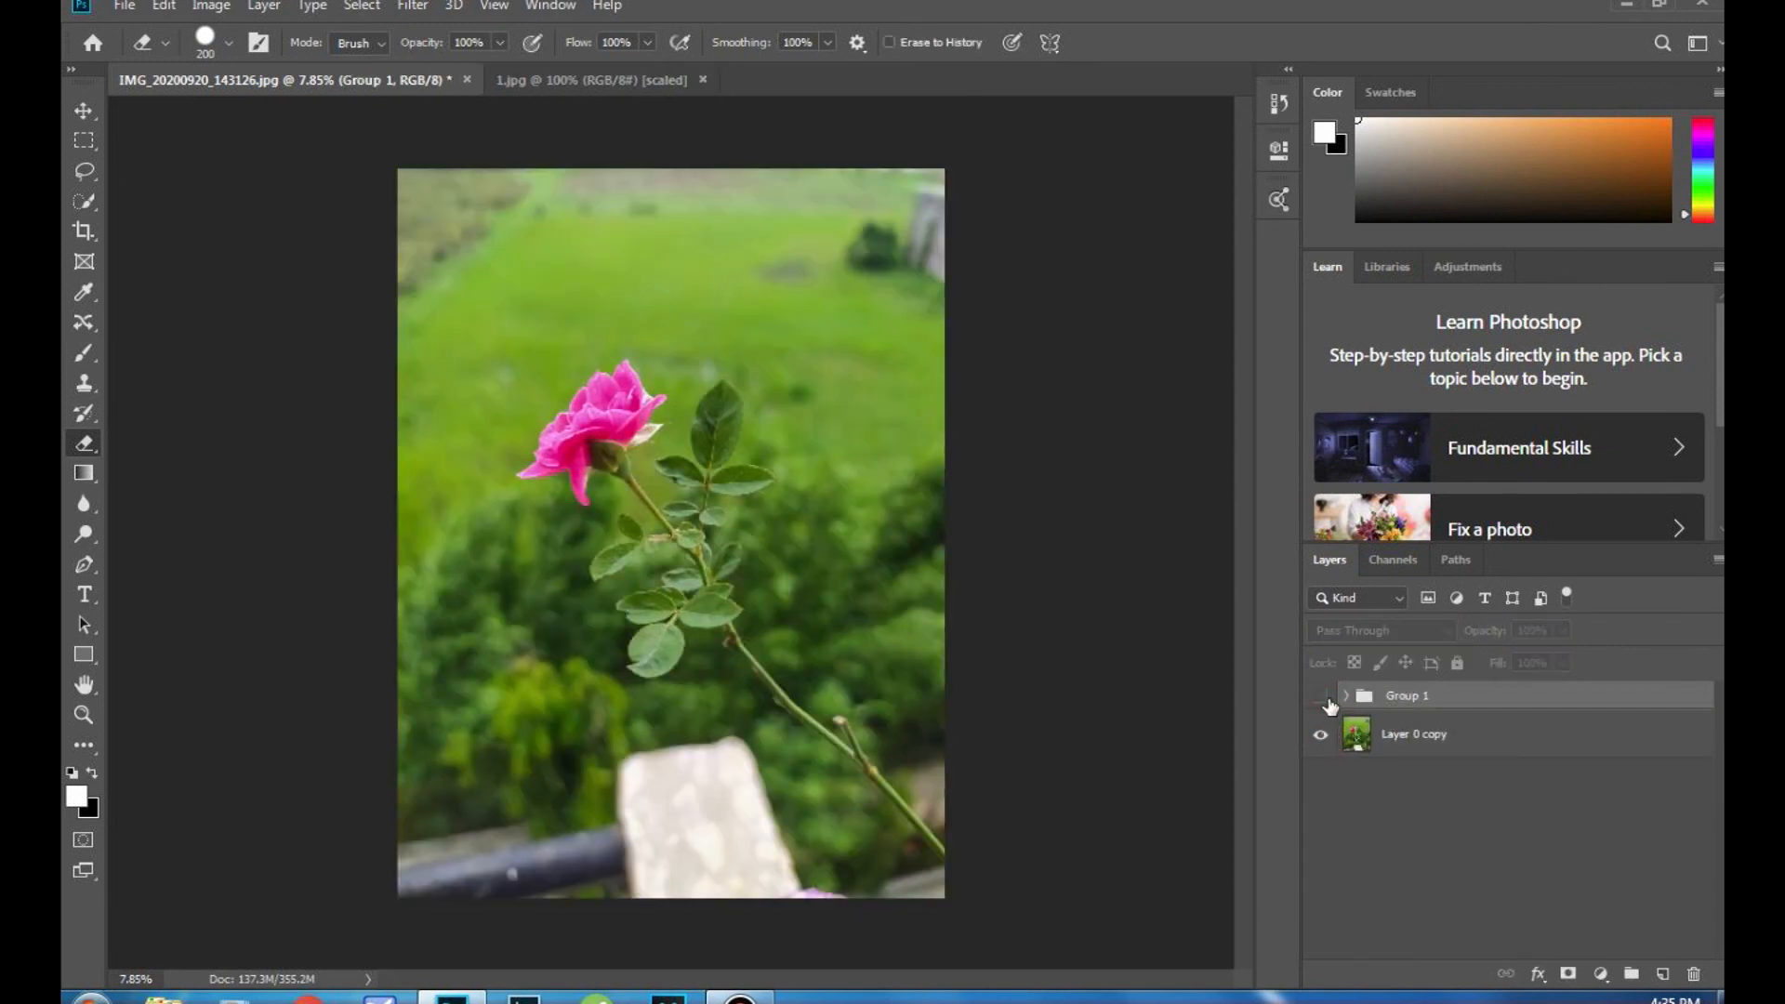
{"action": "left_click", "coordinate": [1320, 697]}
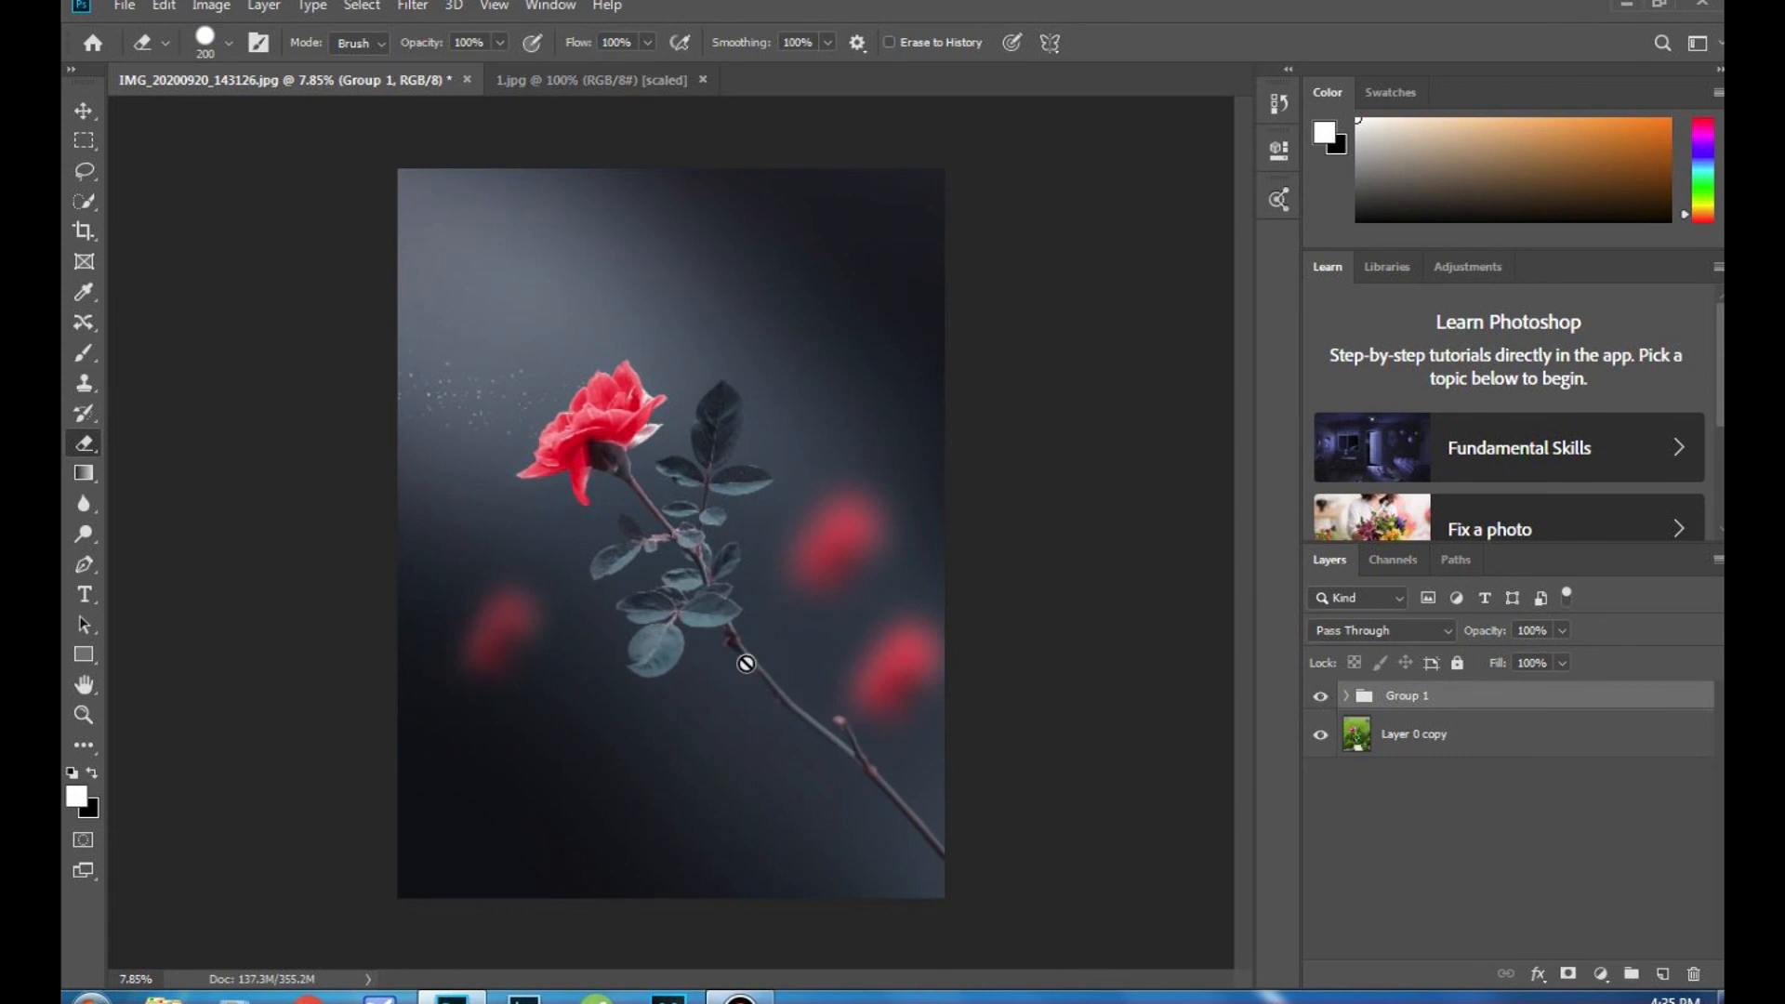
{"action": "scroll", "coordinate": [746, 663], "scroll_direction": "up", "scroll_amount": 3}
{"action": "scroll", "coordinate": [1019, 607], "scroll_direction": "down", "scroll_amount": 4}
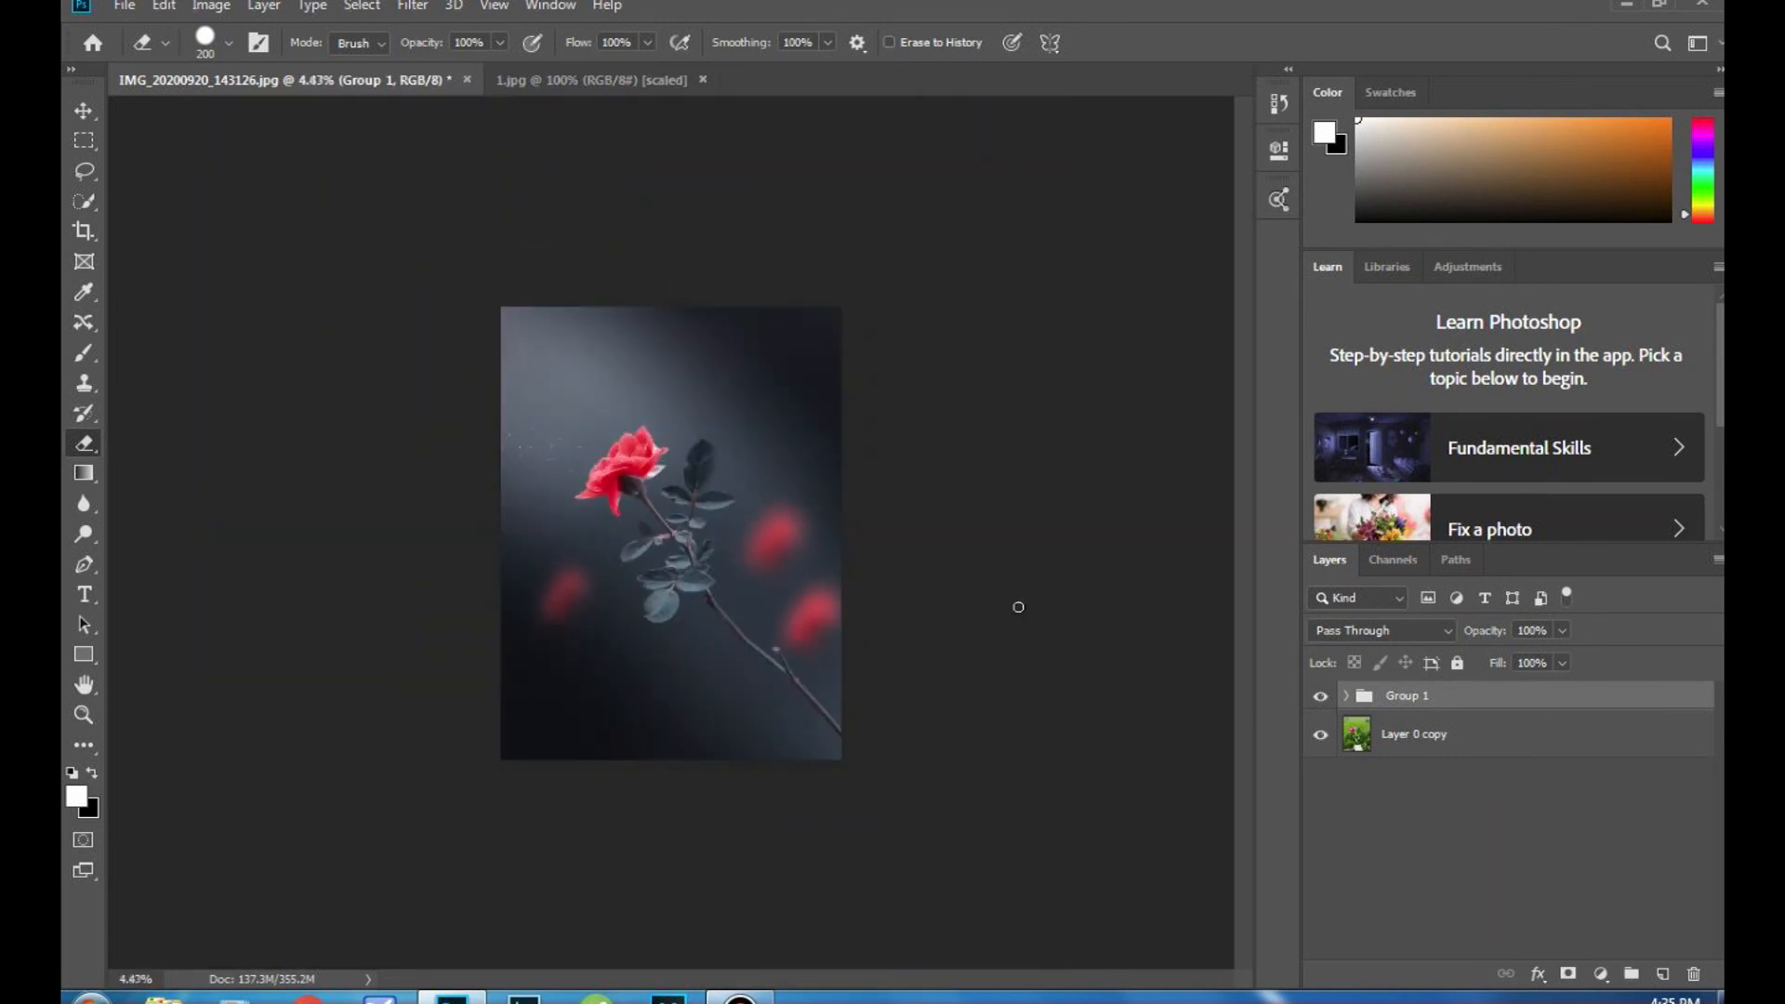